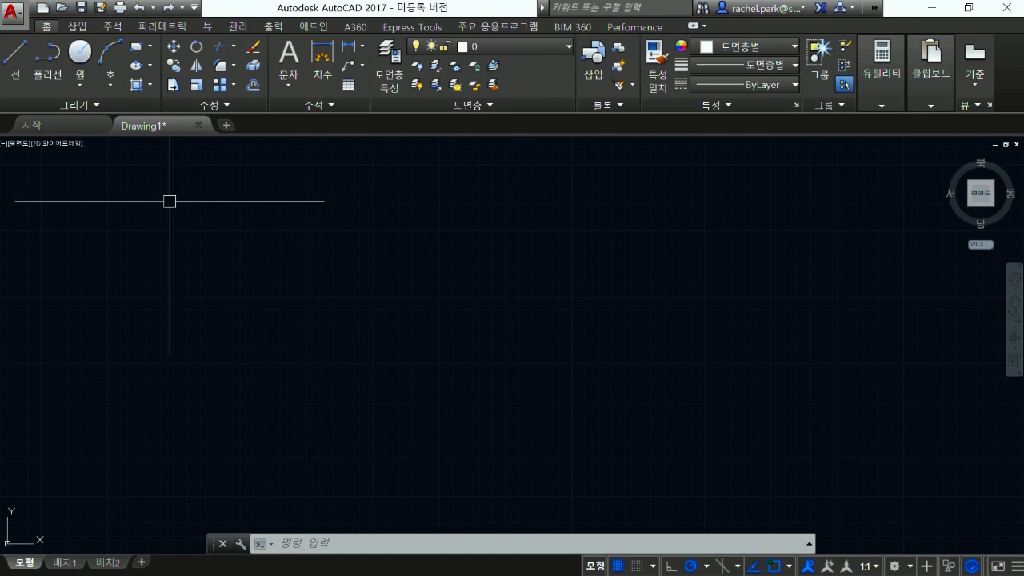
pyautogui.click(14, 14)
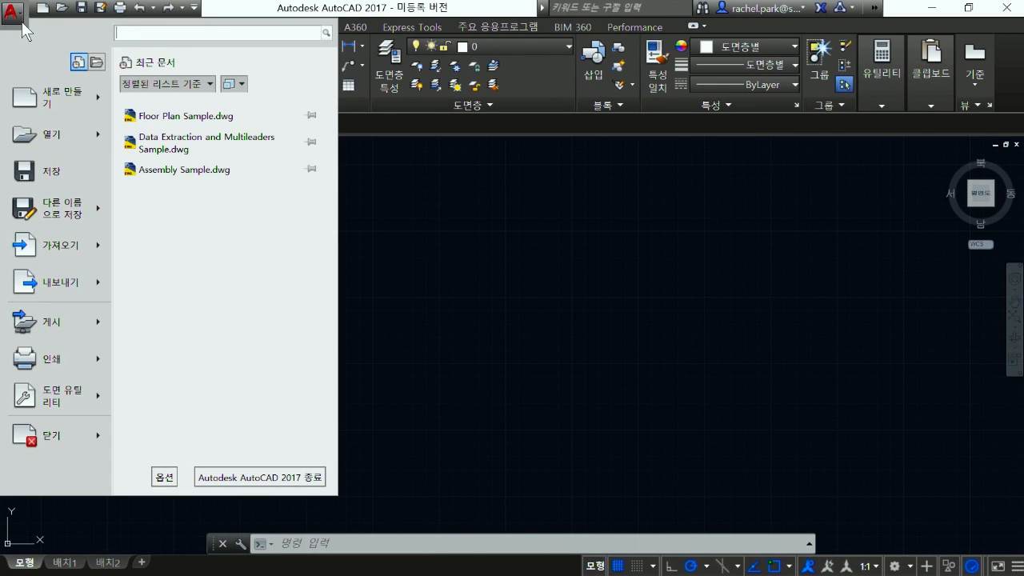
pyautogui.click(94, 136)
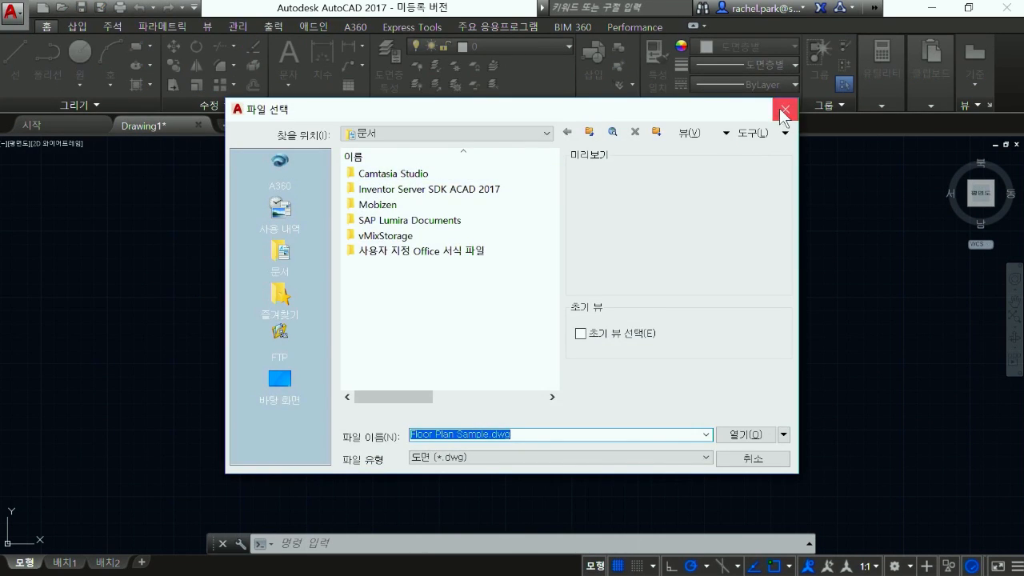
pyautogui.click(783, 111)
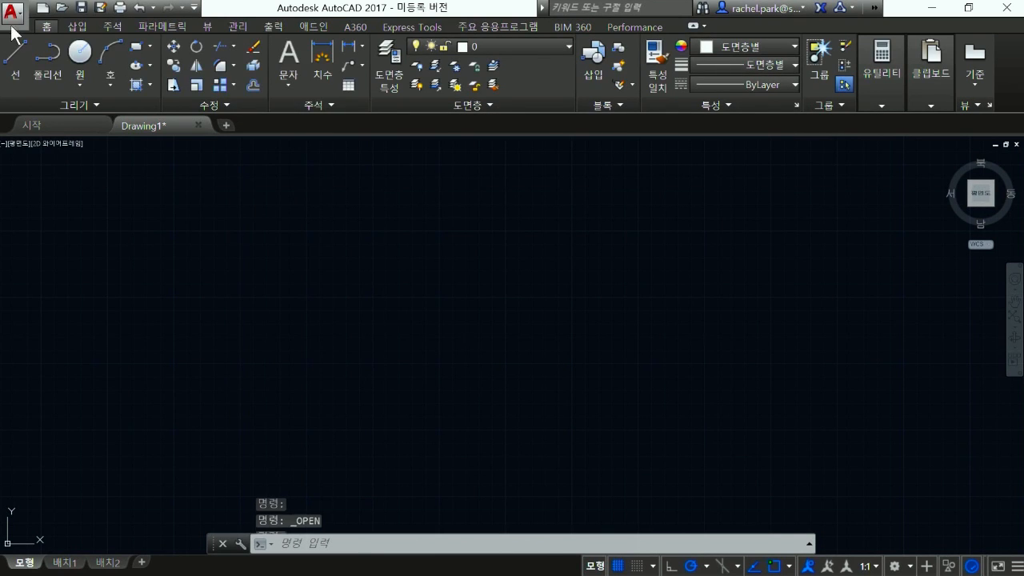
# Step: Start a read-only partial open of Floor Plan Sample.dwg from the Database Connectivity folder of the local sample files
pyautogui.click(14, 14)
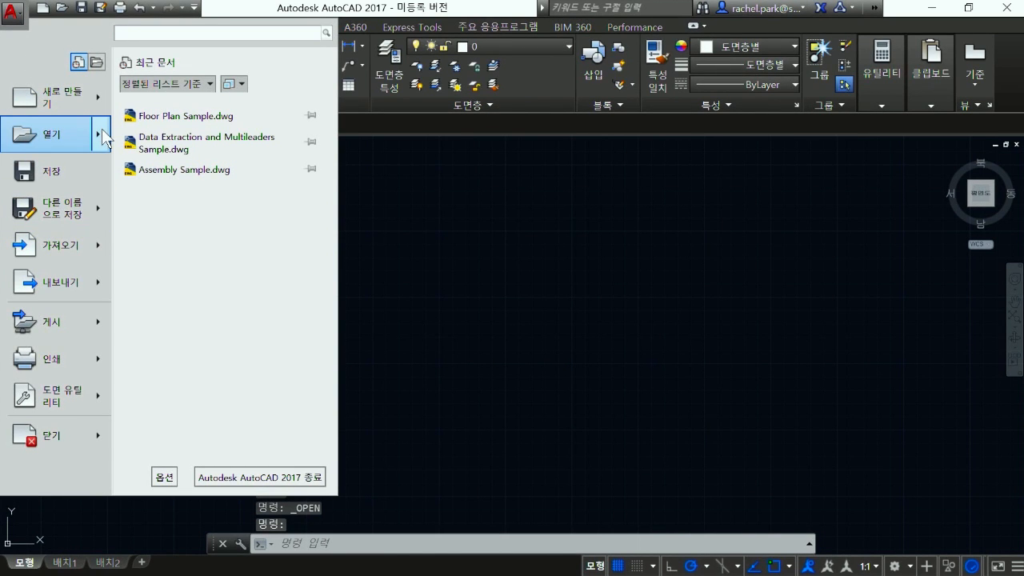
pyautogui.moveTo(102, 129)
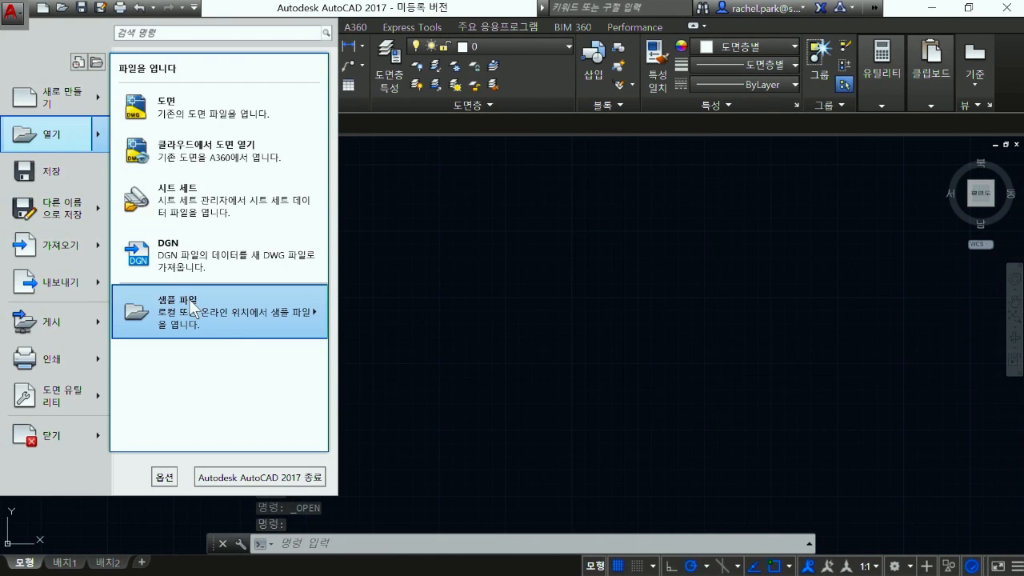
pyautogui.moveTo(189, 300)
pyautogui.click(391, 295)
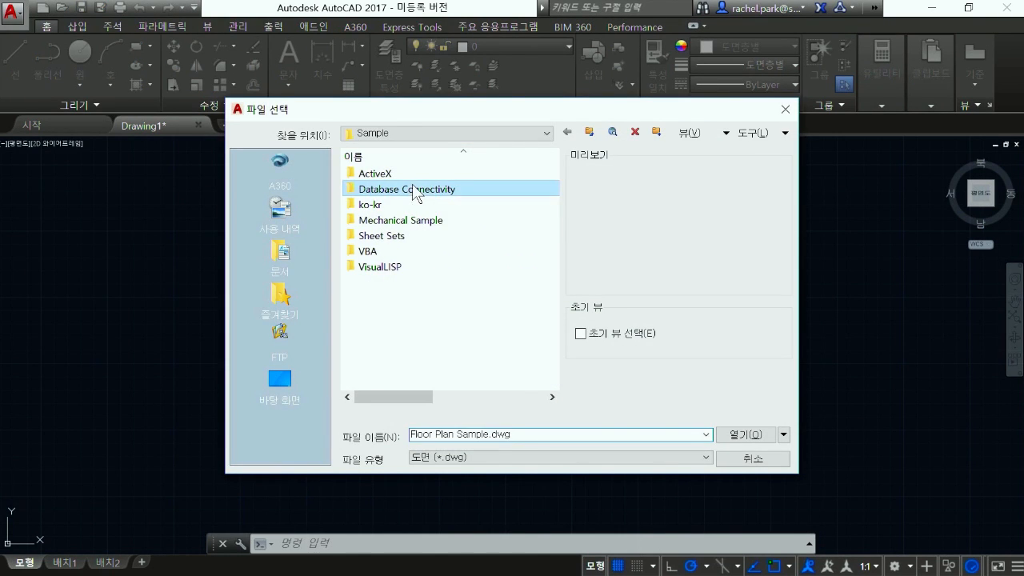
pyautogui.doubleClick(433, 190)
pyautogui.click(432, 190)
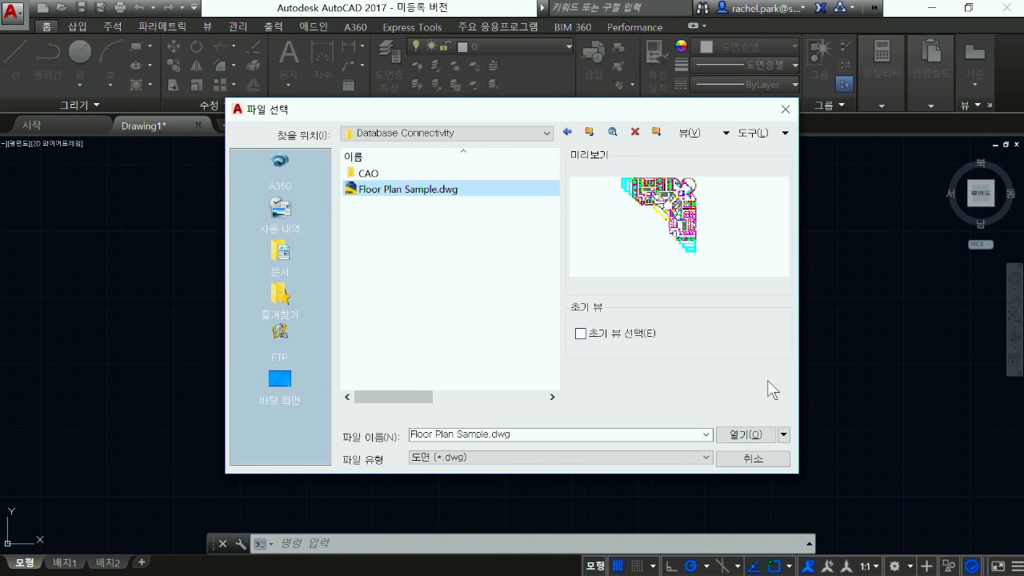
pyautogui.click(785, 435)
pyautogui.click(794, 488)
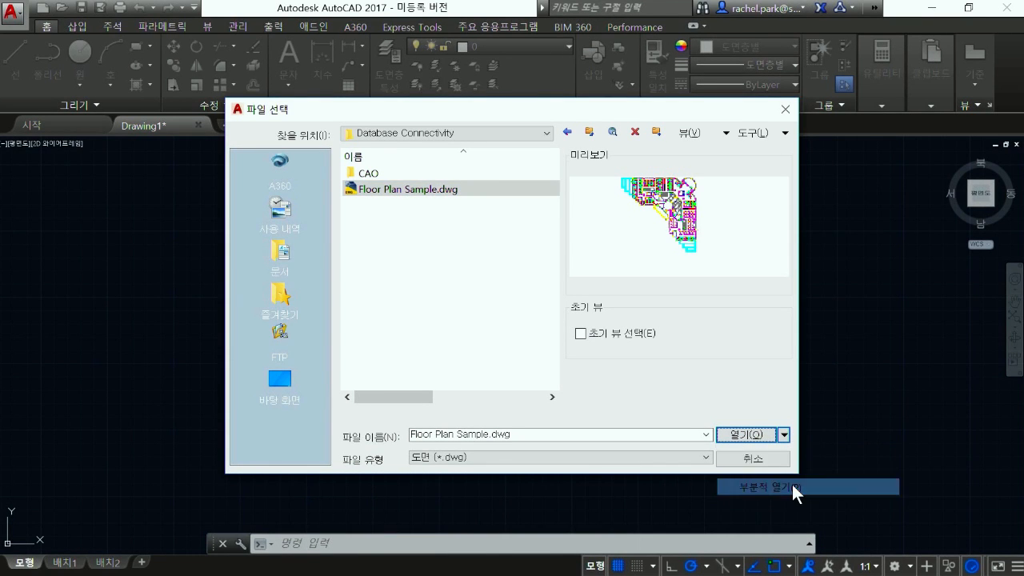
pyautogui.click(573, 346)
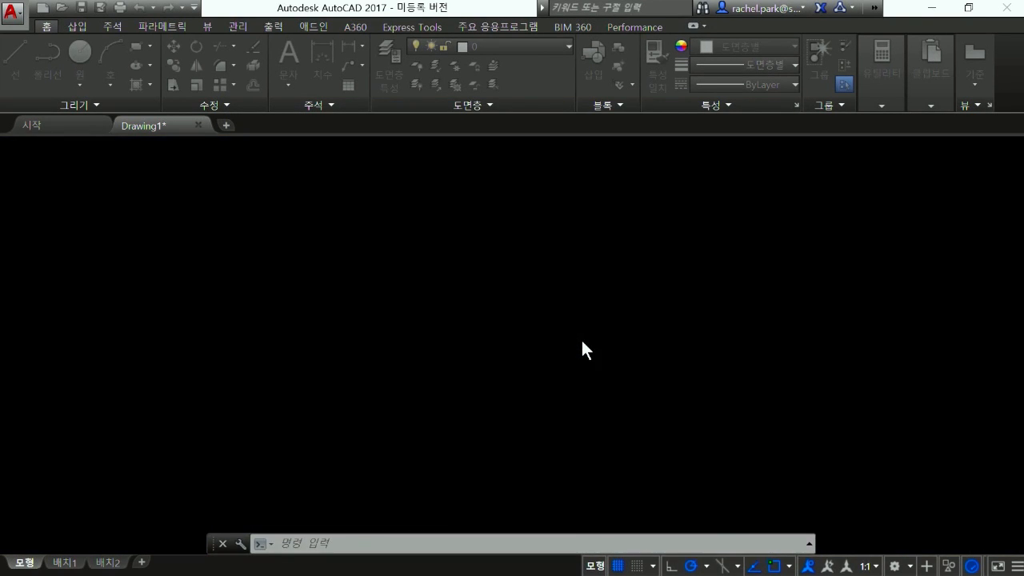
# Step: Load only the geometry on layers E-B-CORE, E-B-ELEV, E-B-FURR, E-B-GLAZ and E-B-MULL, and open the partial drawing
pyautogui.moveTo(747, 210)
pyautogui.mouseDown()
pyautogui.moveTo(745, 295)
pyautogui.moveTo(745, 207)
pyautogui.mouseUp()
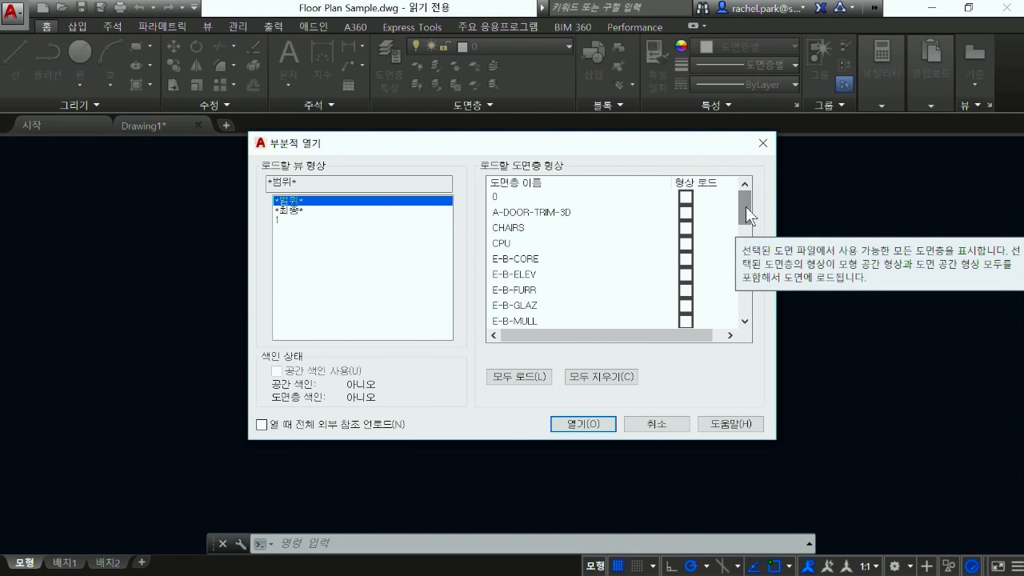
pyautogui.click(686, 258)
pyautogui.click(686, 274)
pyautogui.click(687, 290)
pyautogui.click(687, 306)
pyautogui.click(687, 320)
pyautogui.moveTo(744, 208)
pyautogui.mouseDown()
pyautogui.moveTo(742, 244)
pyautogui.moveTo(744, 219)
pyautogui.mouseUp()
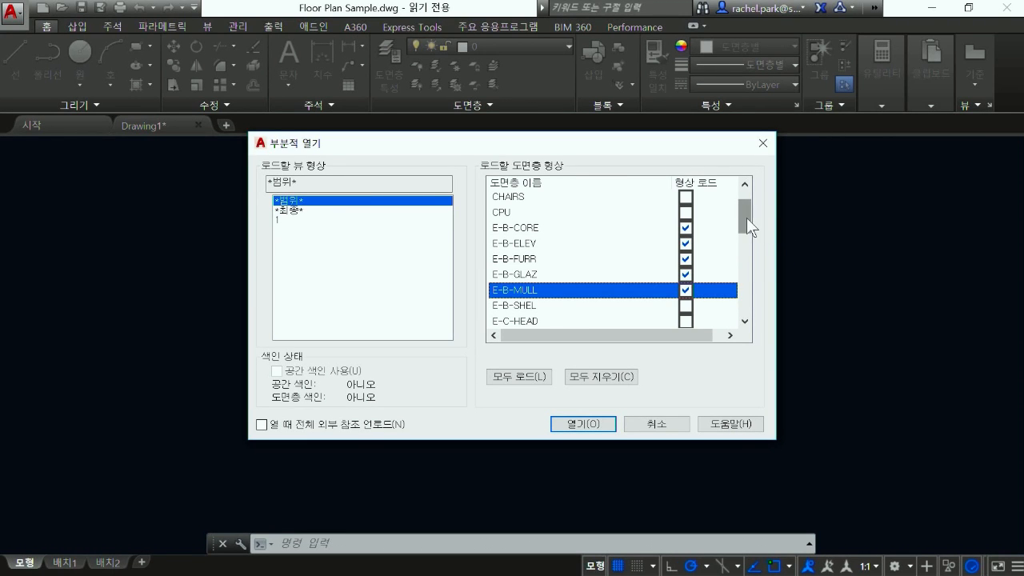
pyautogui.moveTo(747, 217); pyautogui.dragTo(747, 292)
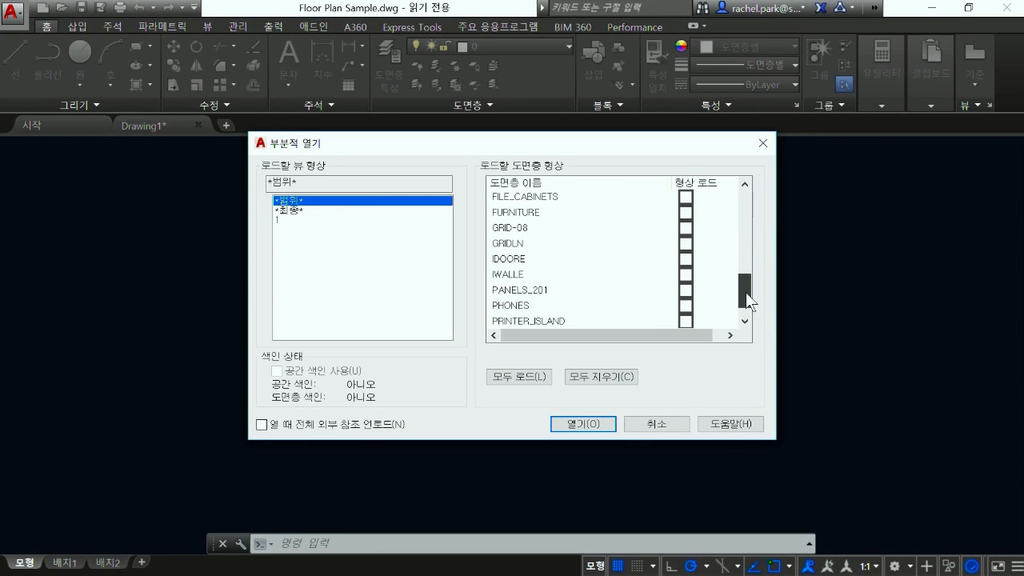
pyautogui.click(604, 425)
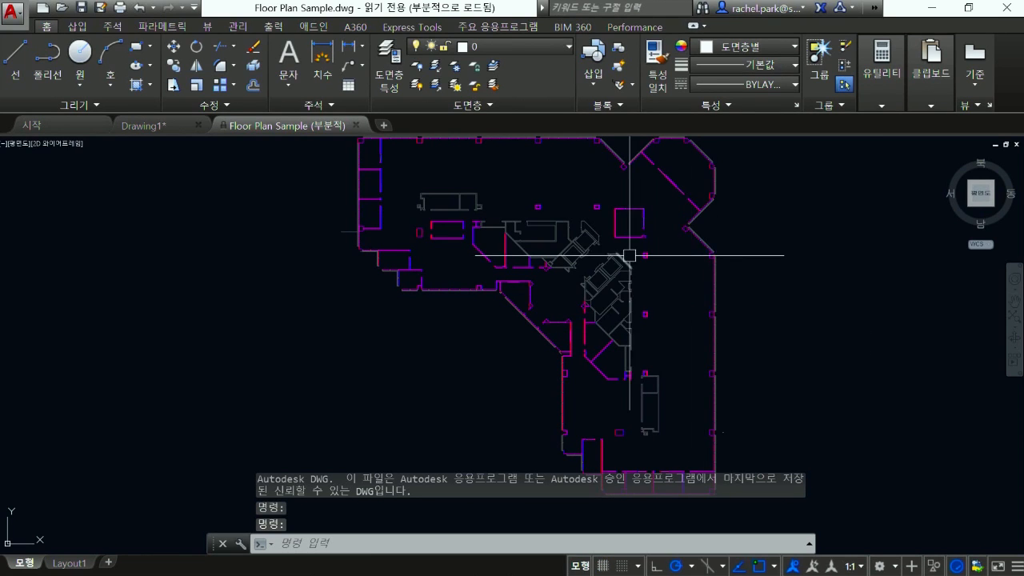
pyautogui.moveTo(684, 292); pyautogui.dragTo(693, 327, button='middle')
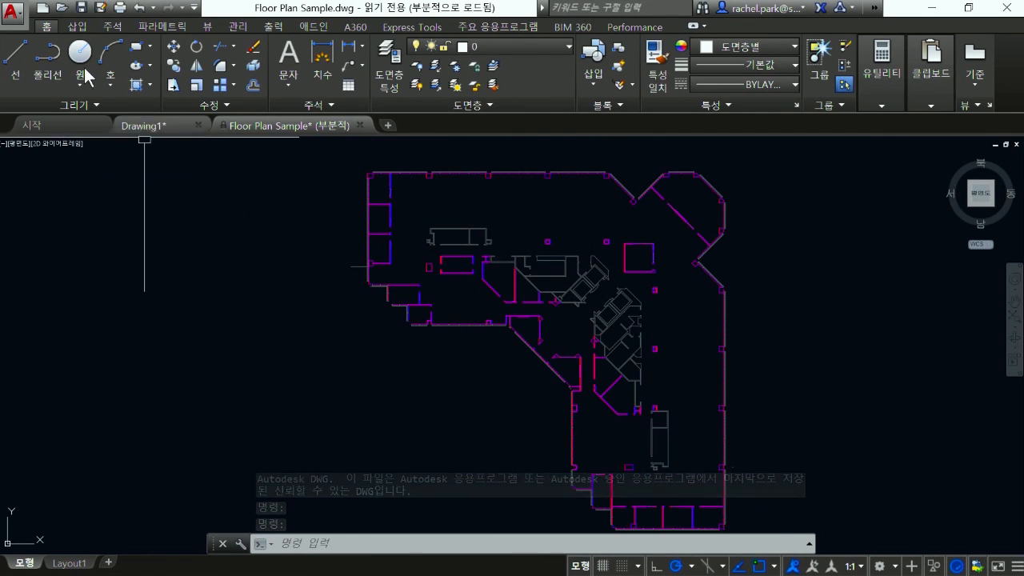
# Step: Open the demo.dwg drawing from the A360 location
pyautogui.click(13, 17)
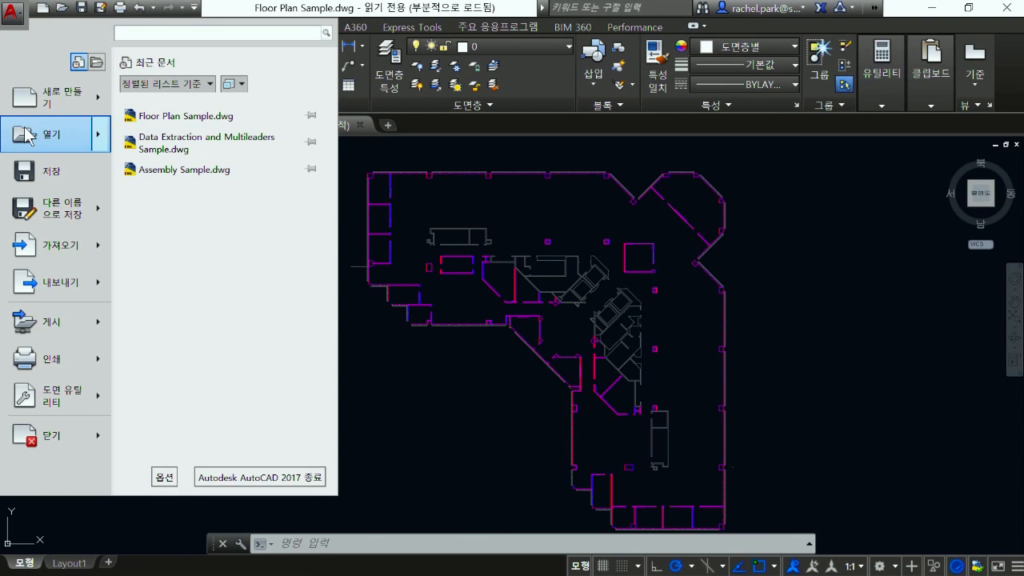
pyautogui.click(50, 136)
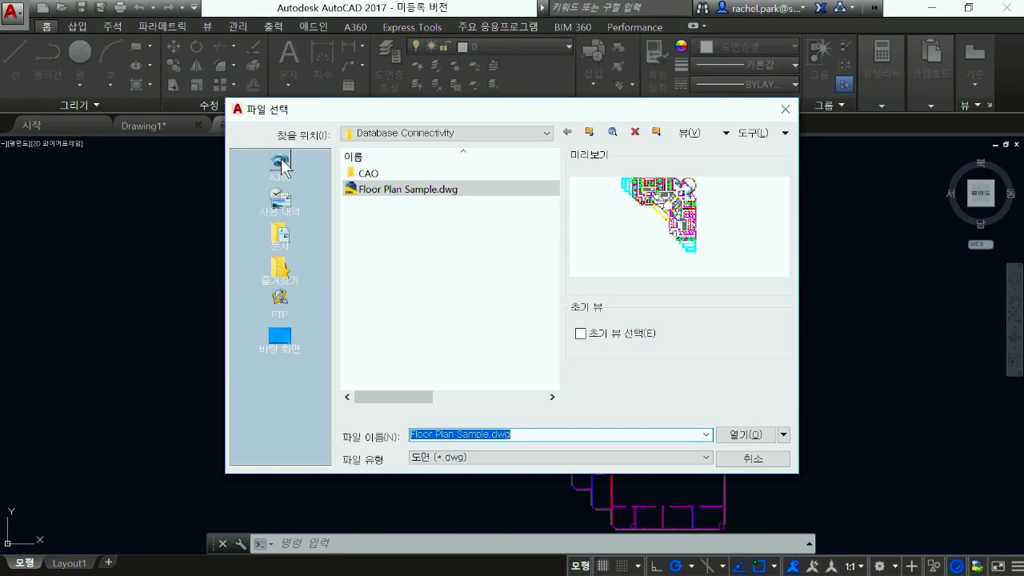
pyautogui.click(281, 158)
pyautogui.click(382, 205)
pyautogui.click(740, 434)
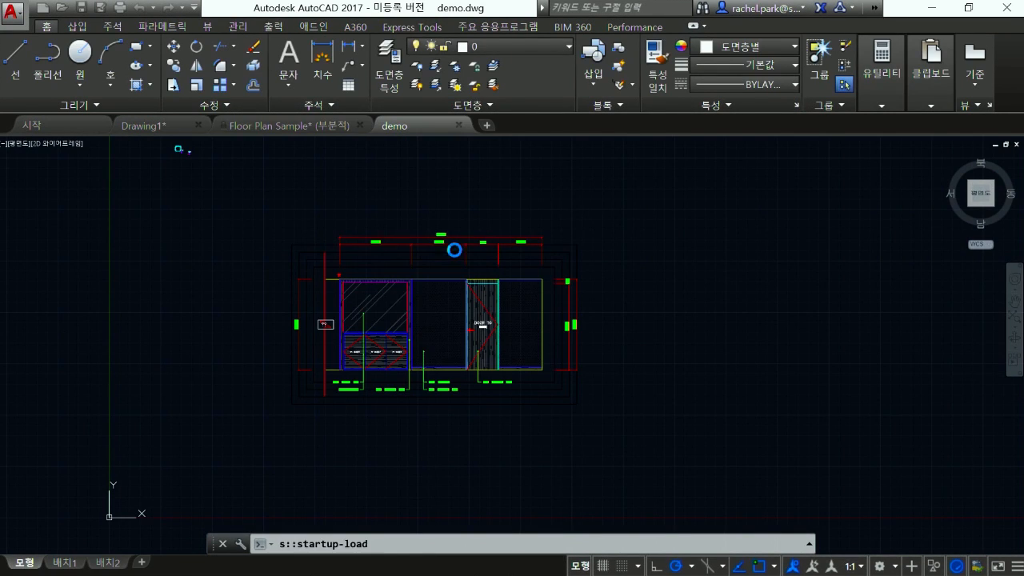
# Step: Override the text of the overall width dimension above the elevation with 5000
pyautogui.scroll(4, 459, 238)
pyautogui.scroll(4, 458, 238)
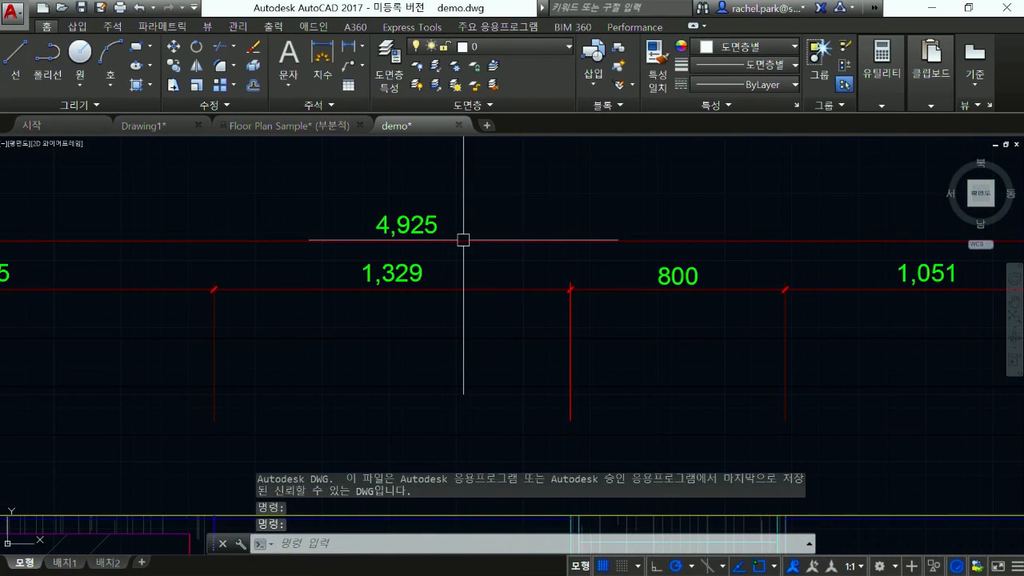
pyautogui.scroll(-4, 460, 238)
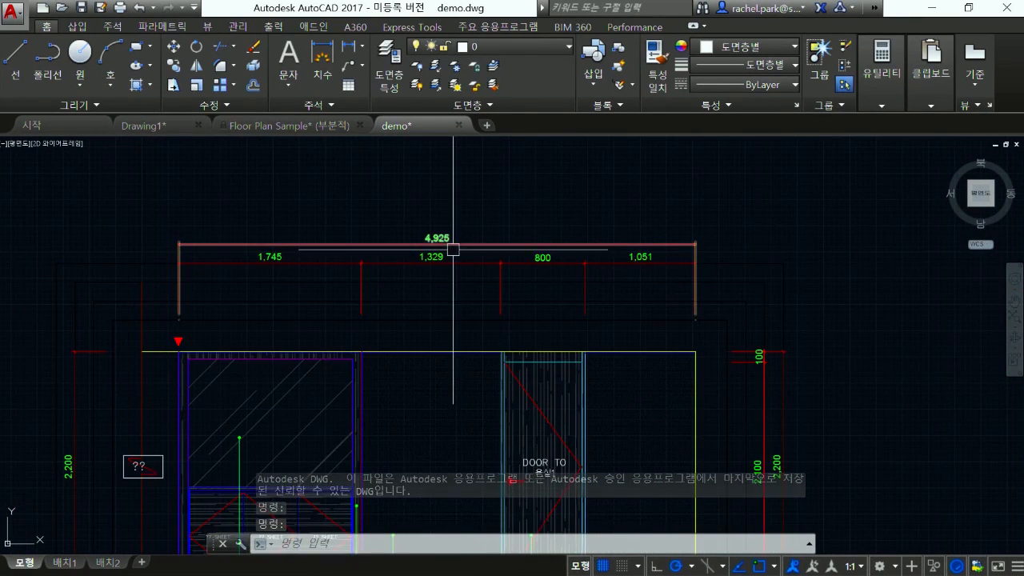
pyautogui.scroll(-2, 453, 245)
pyautogui.scroll(2, 451, 246)
pyautogui.scroll(2, 443, 240)
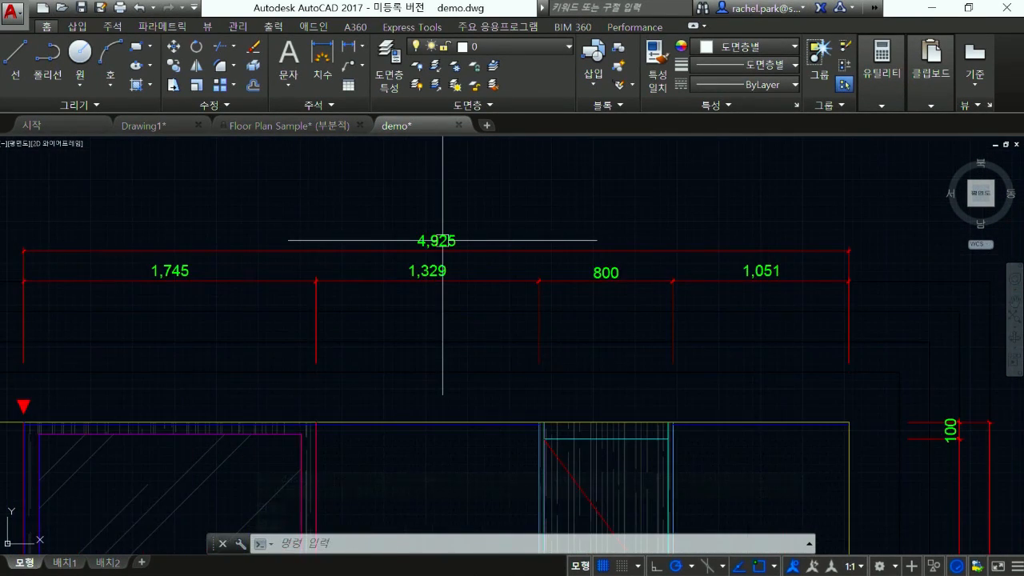
pyautogui.click(437, 240)
pyautogui.doubleClick(437, 240)
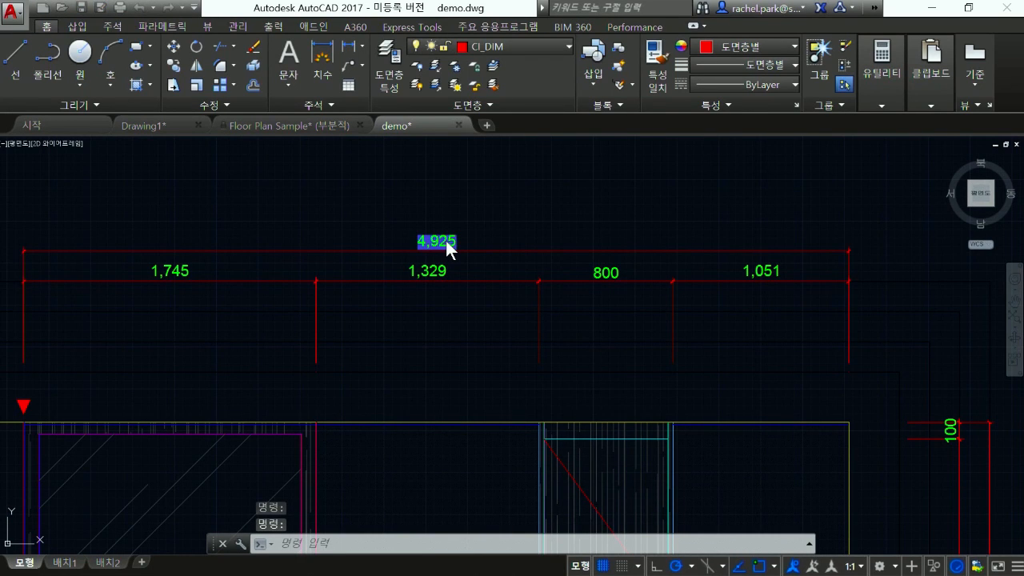
pyautogui.write('500')
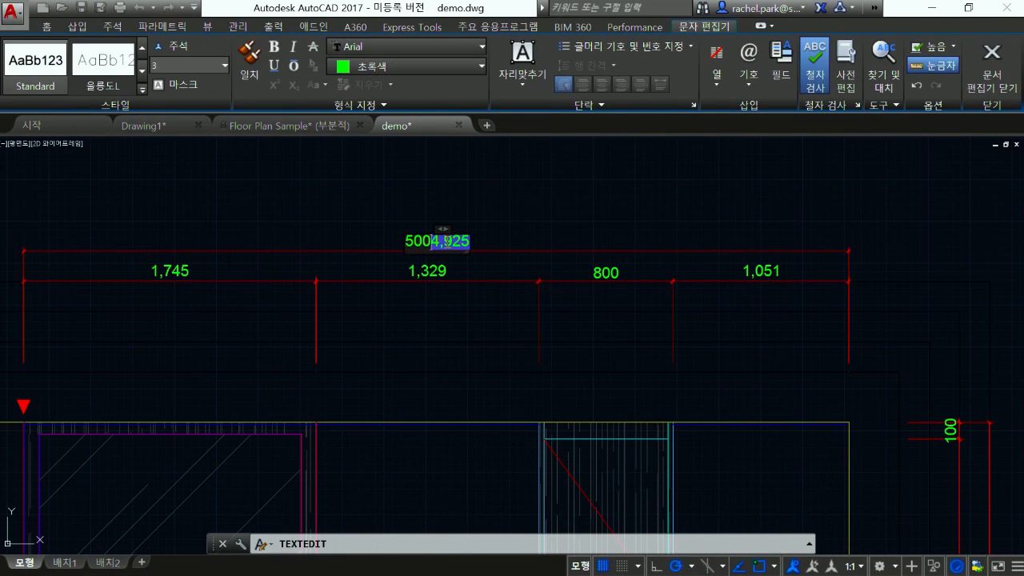
pyautogui.write('0')
pyautogui.press('Delete')
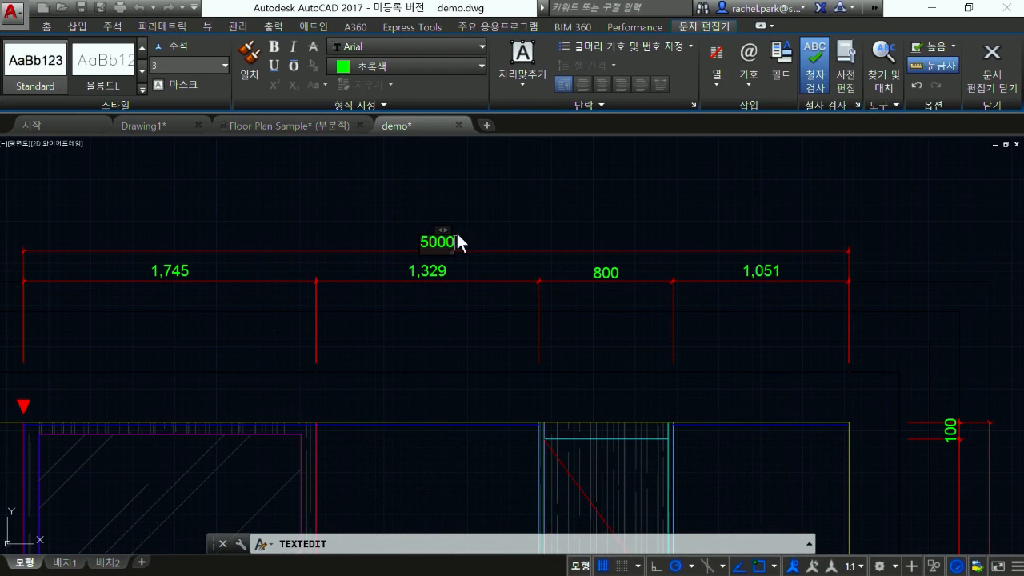
pyautogui.click(524, 199)
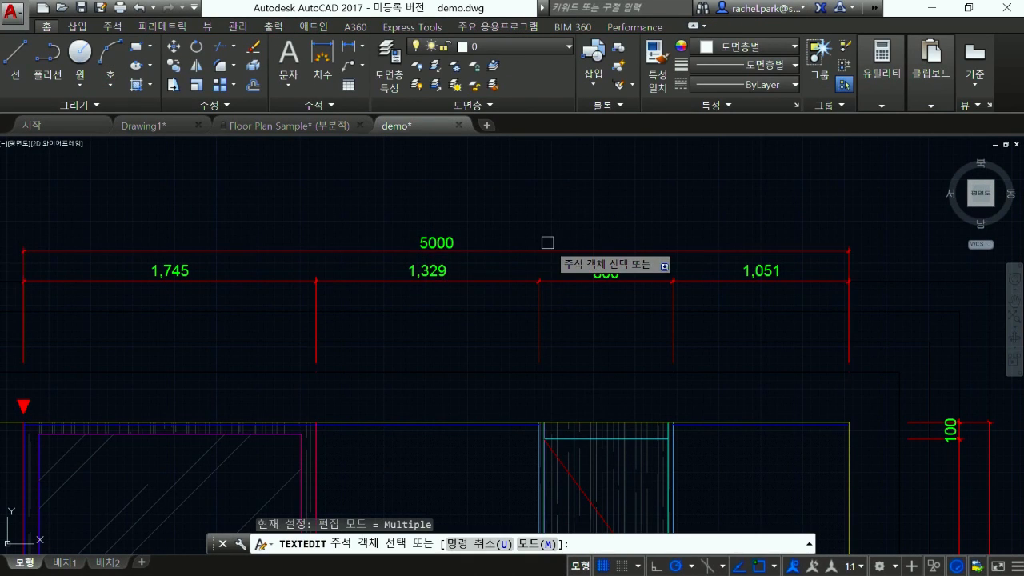
pyautogui.press('Escape')
# Step: Try to stretch the elevation's door-side end outward horizontally, including its overall width dimension and end height dimensions
pyautogui.scroll(-4, 355, 215)
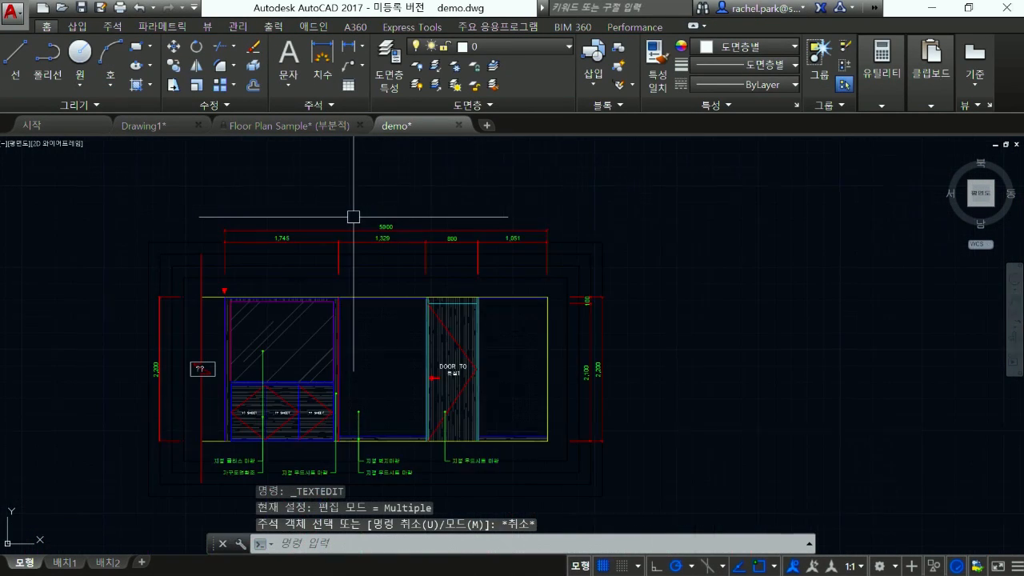
pyautogui.scroll(2, 368, 222)
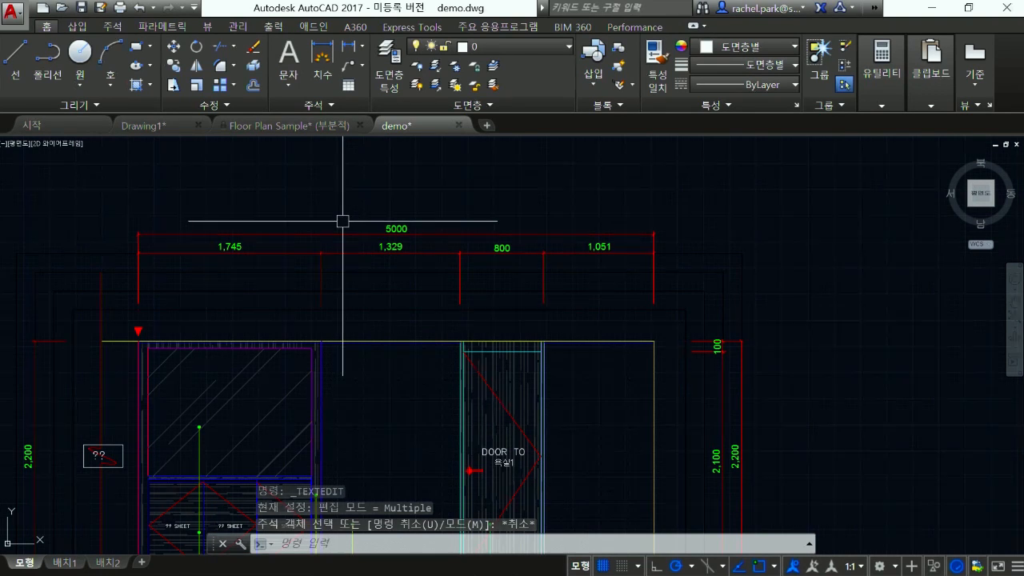
pyautogui.scroll(-2, 358, 224)
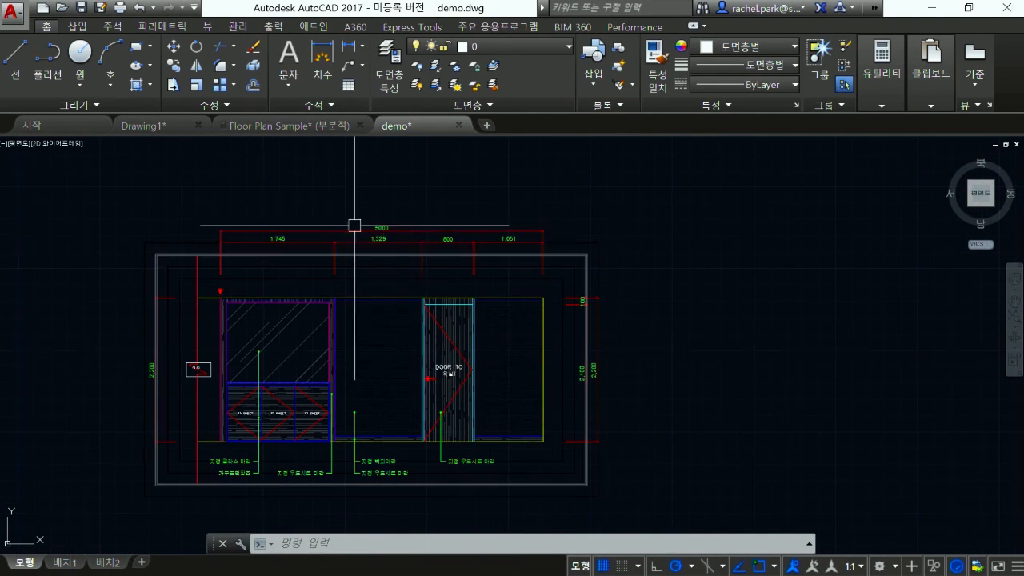
pyautogui.write('s')
pyautogui.press('Return')
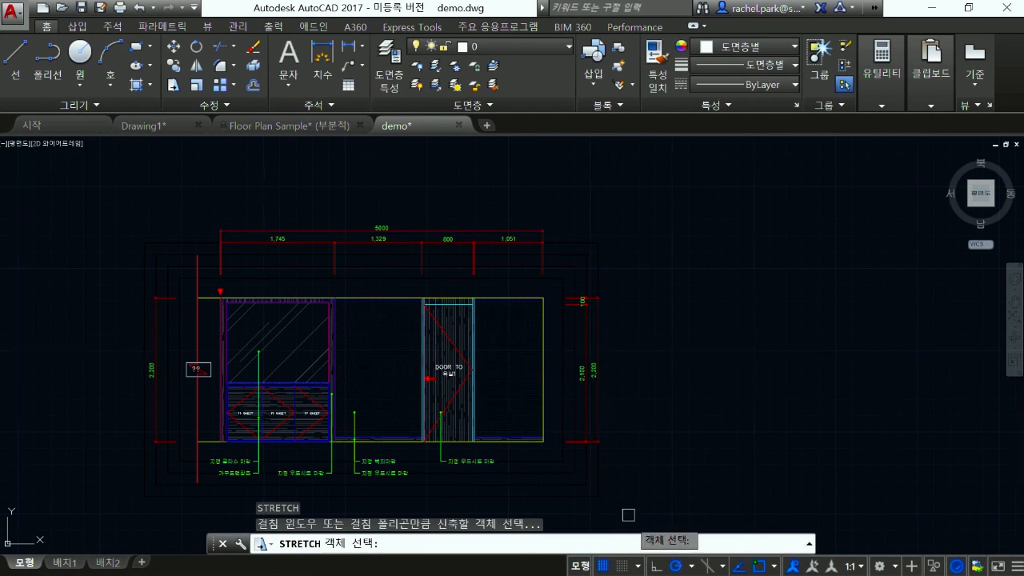
pyautogui.click(631, 450)
pyautogui.click(525, 201)
pyautogui.press('Return')
pyautogui.click(624, 207)
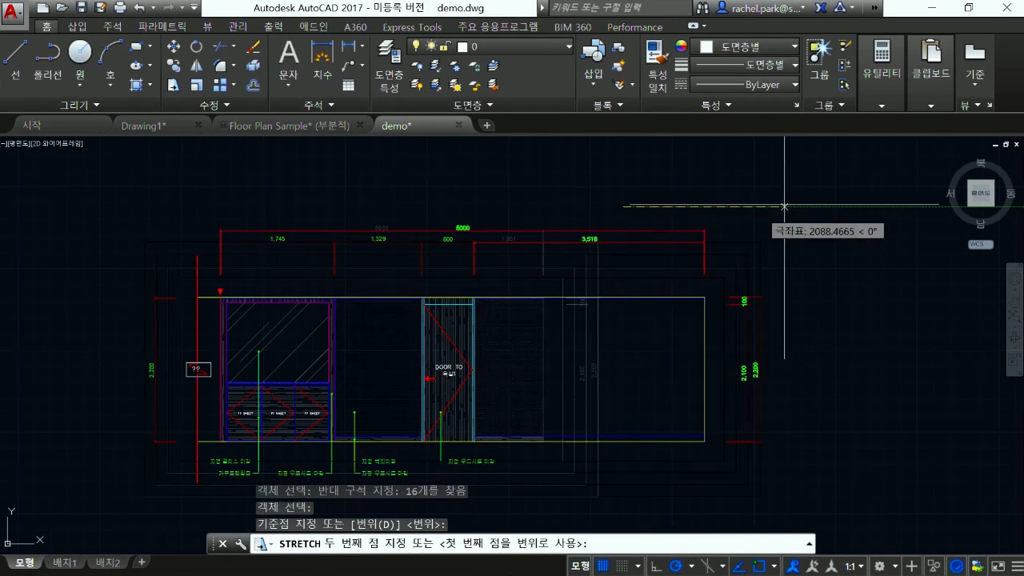
pyautogui.scroll(3, 741, 203)
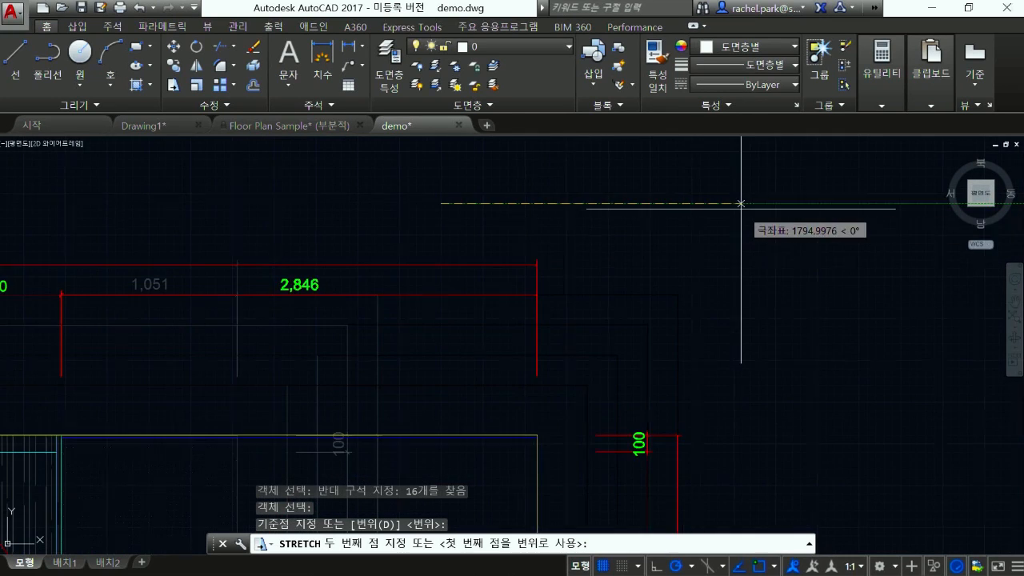
pyautogui.scroll(-2, 882, 203)
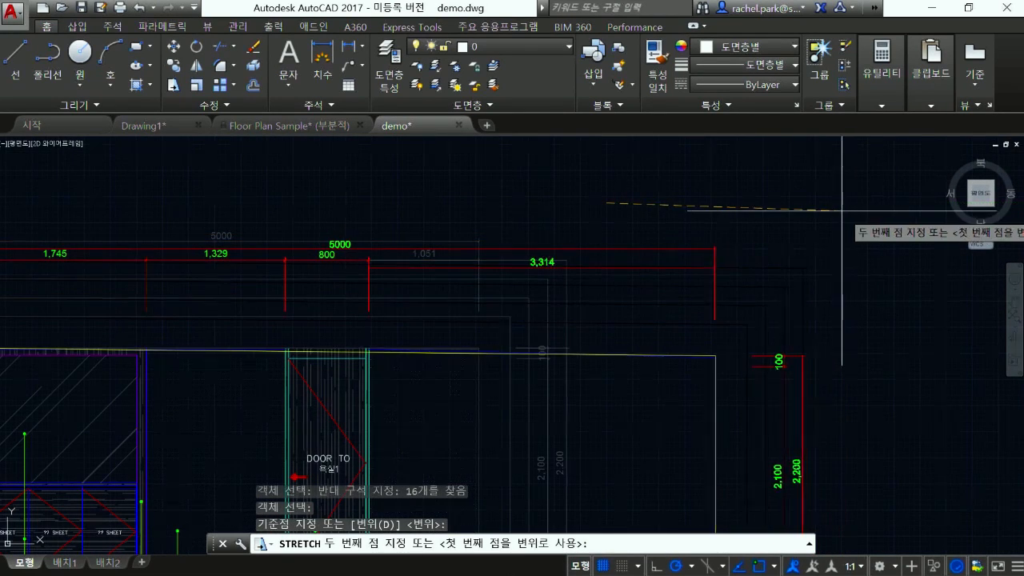
pyautogui.press('Escape')
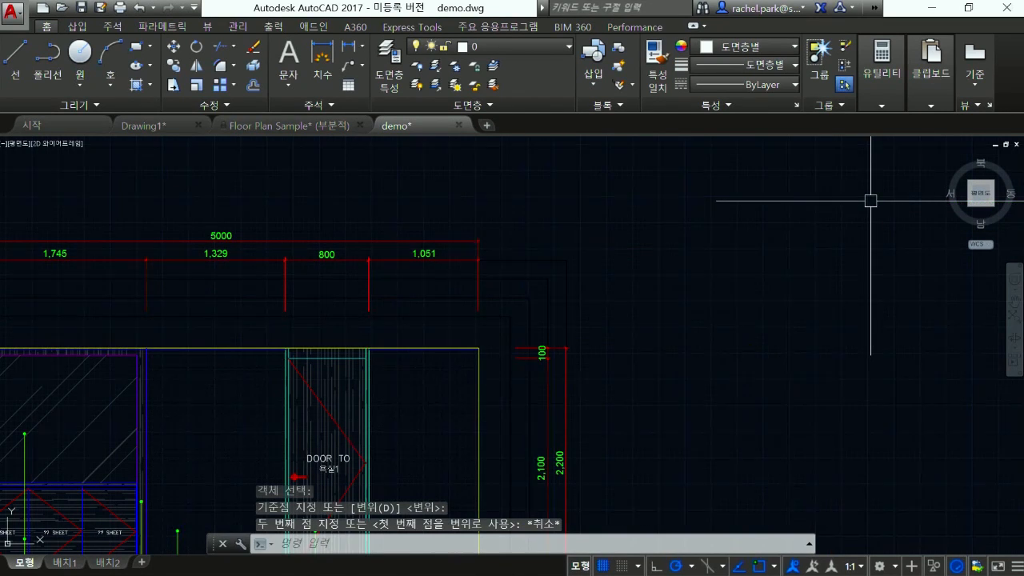
# Step: Restore the measured value of the overridden overall width dimension above the elevation with DIMREASSOC, selecting the whole elevation
pyautogui.moveTo(421, 242); pyautogui.dragTo(553, 241, button='middle')
pyautogui.moveTo(467, 209); pyautogui.dragTo(536, 224, button='middle')
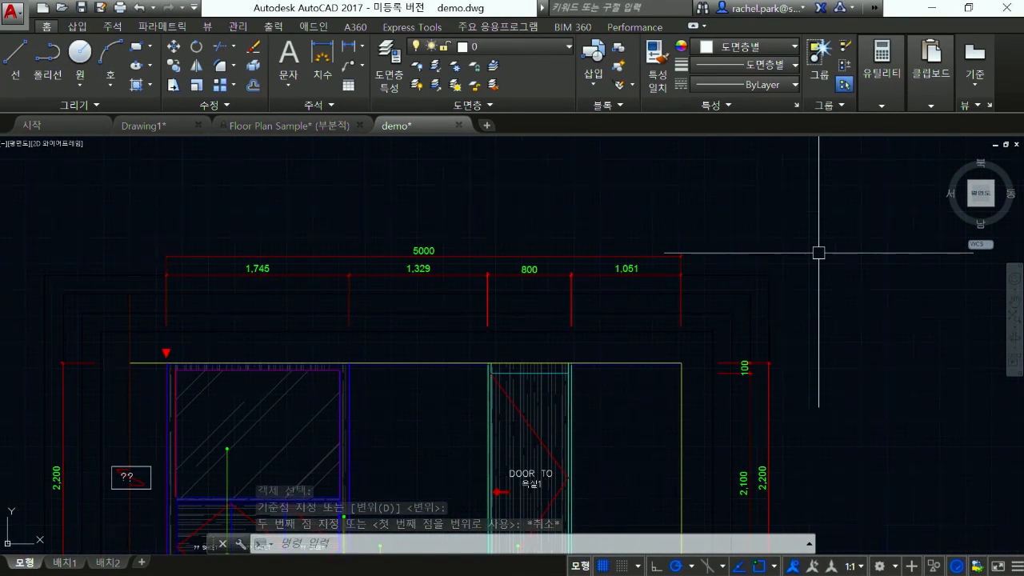
pyautogui.write('DIM')
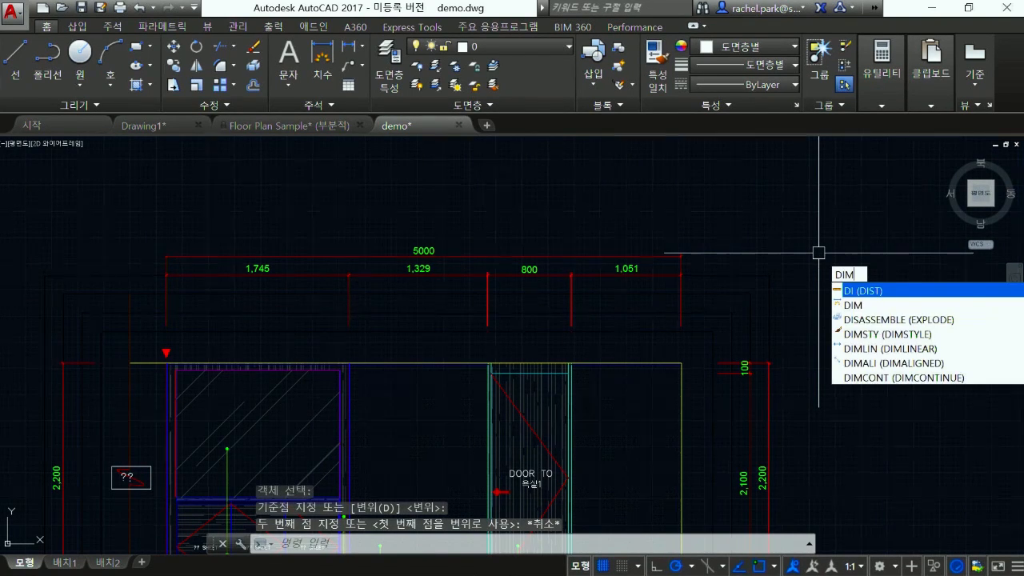
pyautogui.write('REASSOC')
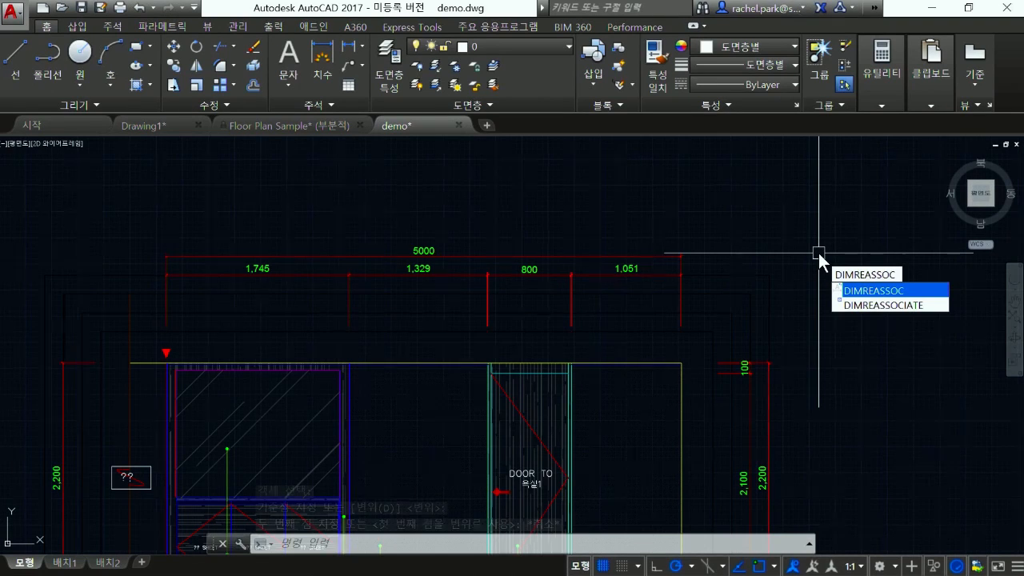
pyautogui.press('Return')
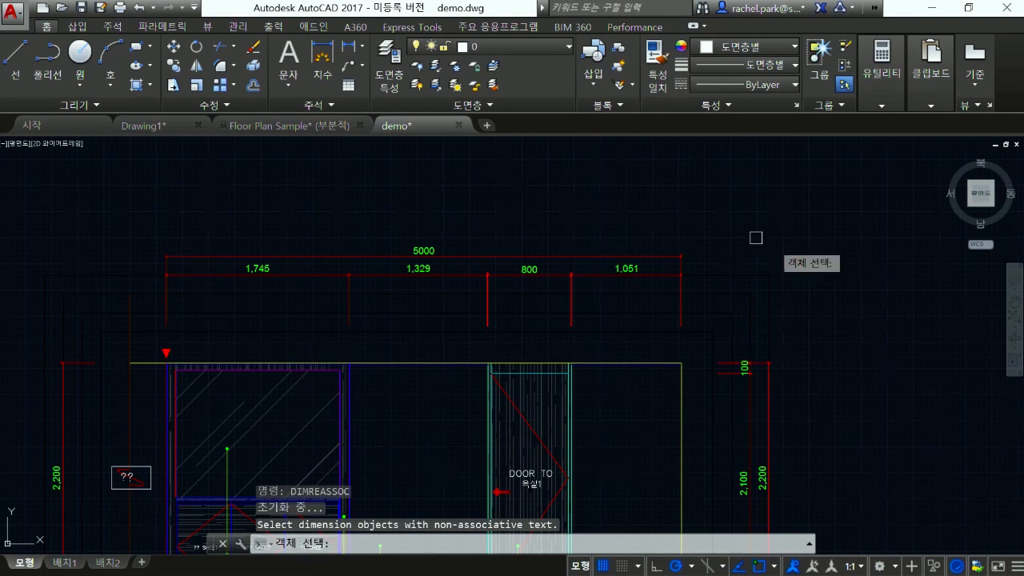
pyautogui.scroll(-4, 606, 200)
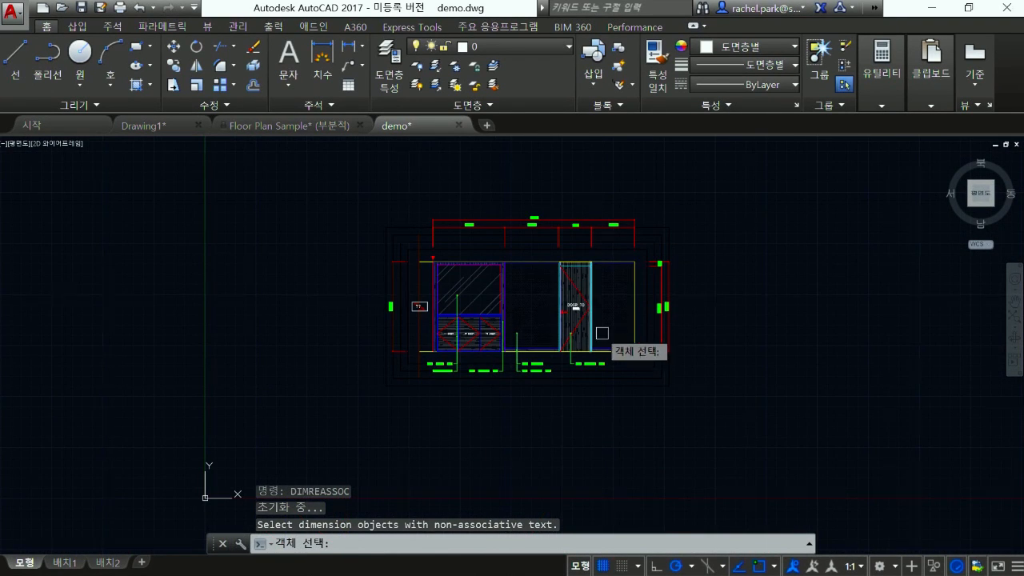
pyautogui.click(744, 429)
pyautogui.click(321, 168)
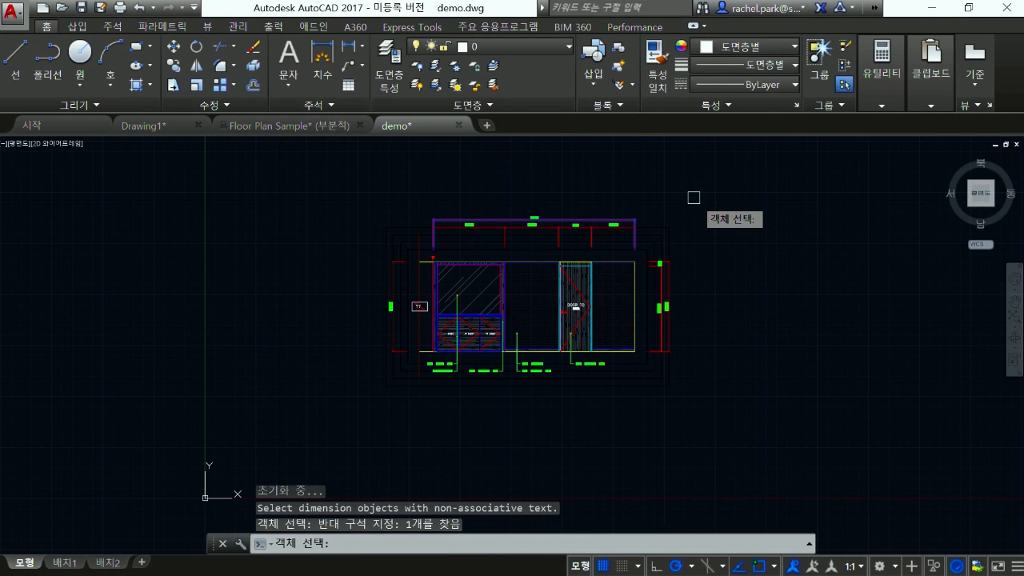
pyautogui.press('Return')
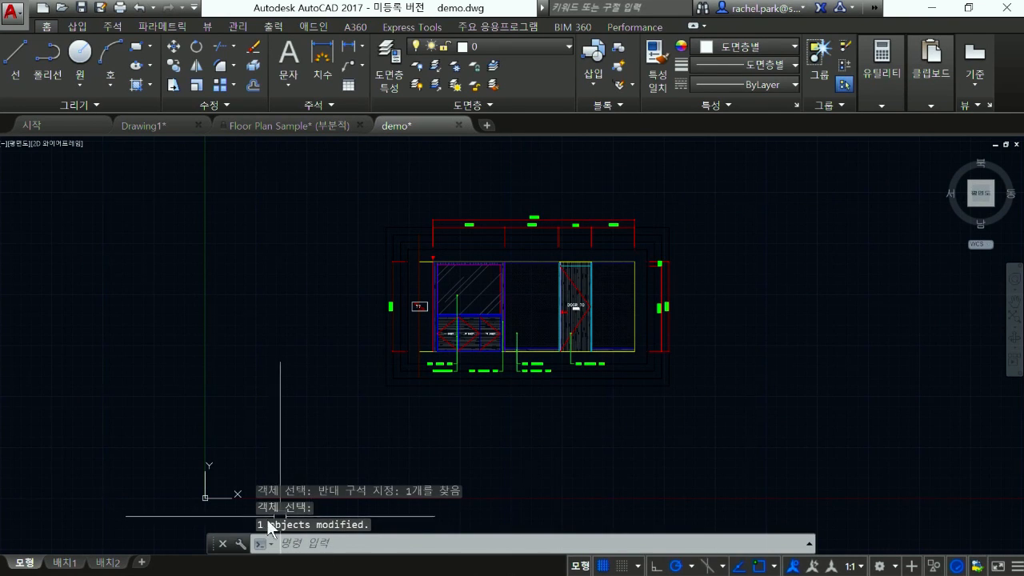
pyautogui.scroll(4, 544, 212)
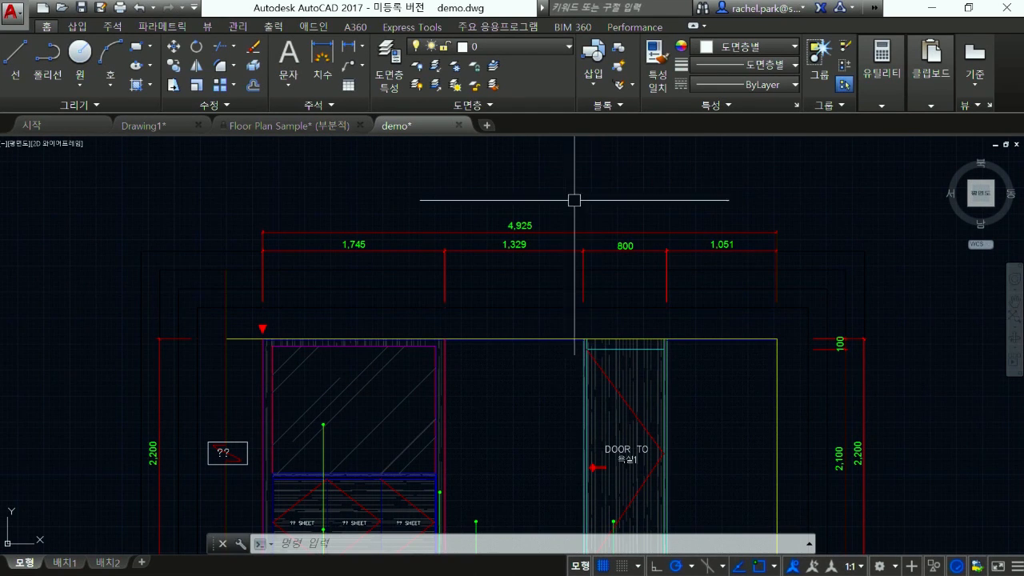
# Step: Move the large chair above the elevation horizontally across to the far side of the small chair symbols
pyautogui.scroll(-2, 563, 201)
pyautogui.scroll(-2, 582, 241)
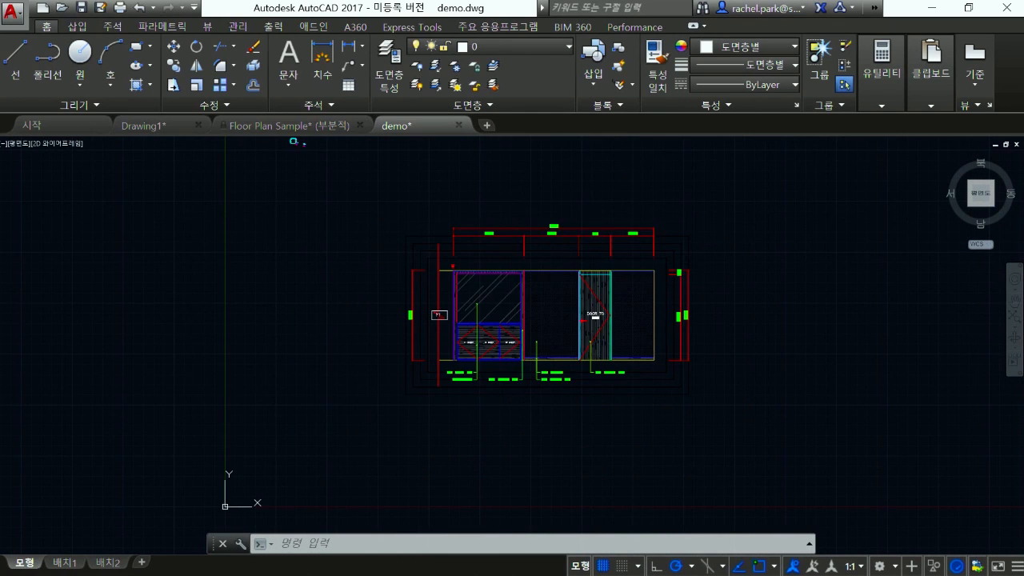
pyautogui.moveTo(513, 220); pyautogui.dragTo(543, 271, button='middle')
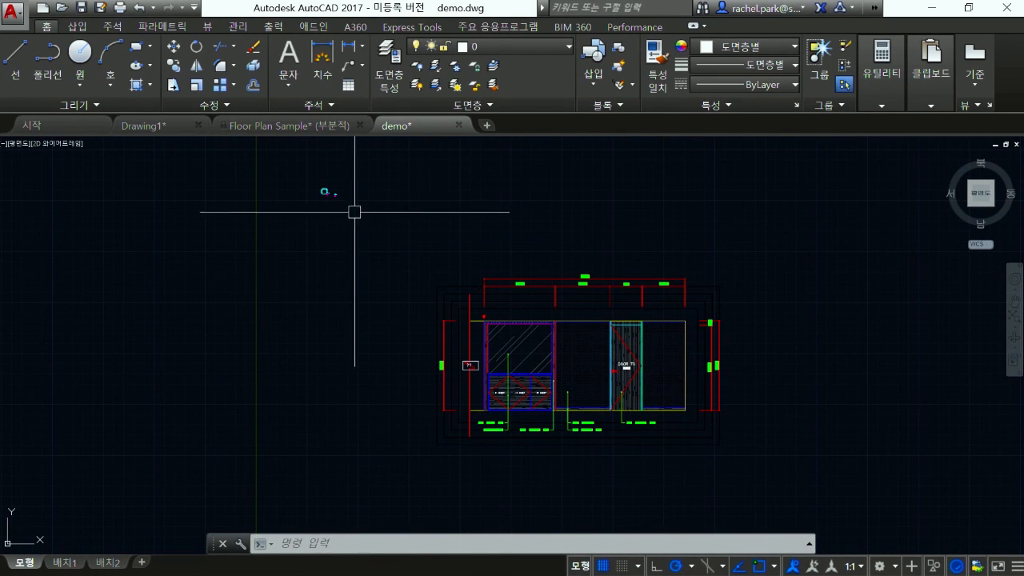
pyautogui.scroll(5, 355, 213)
pyautogui.scroll(3, 356, 259)
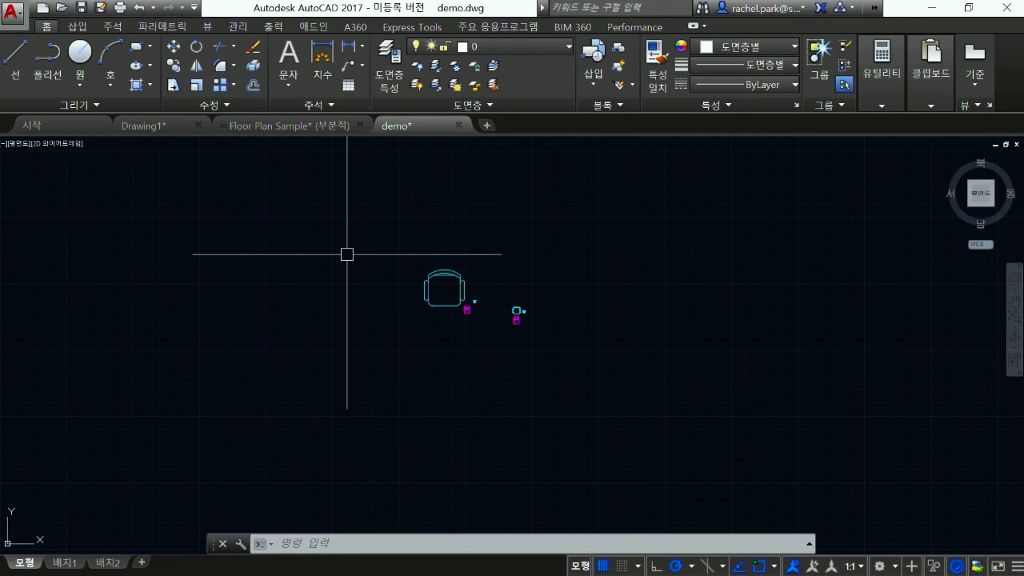
pyautogui.write('m')
pyautogui.press('Return')
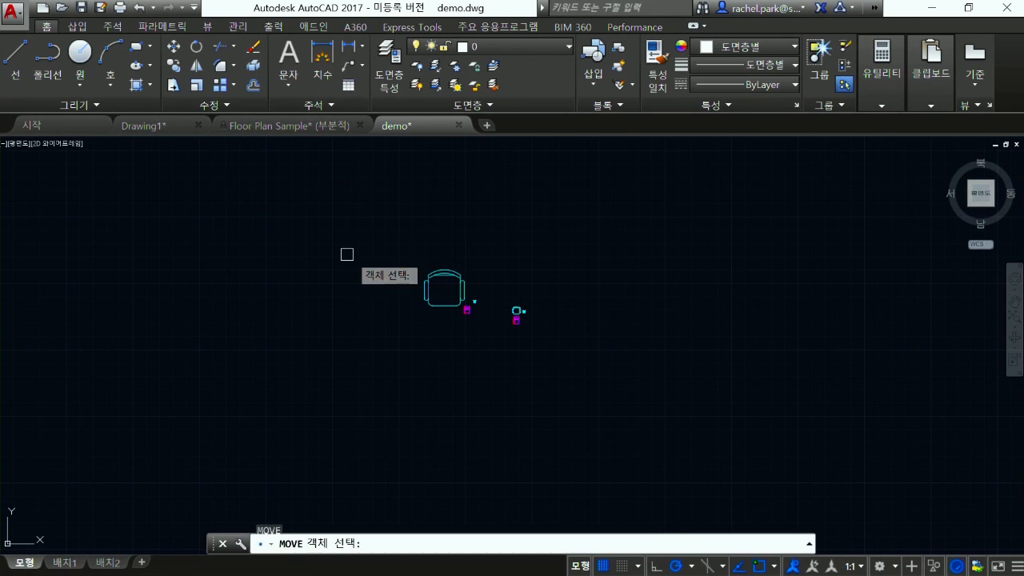
pyautogui.click(429, 273)
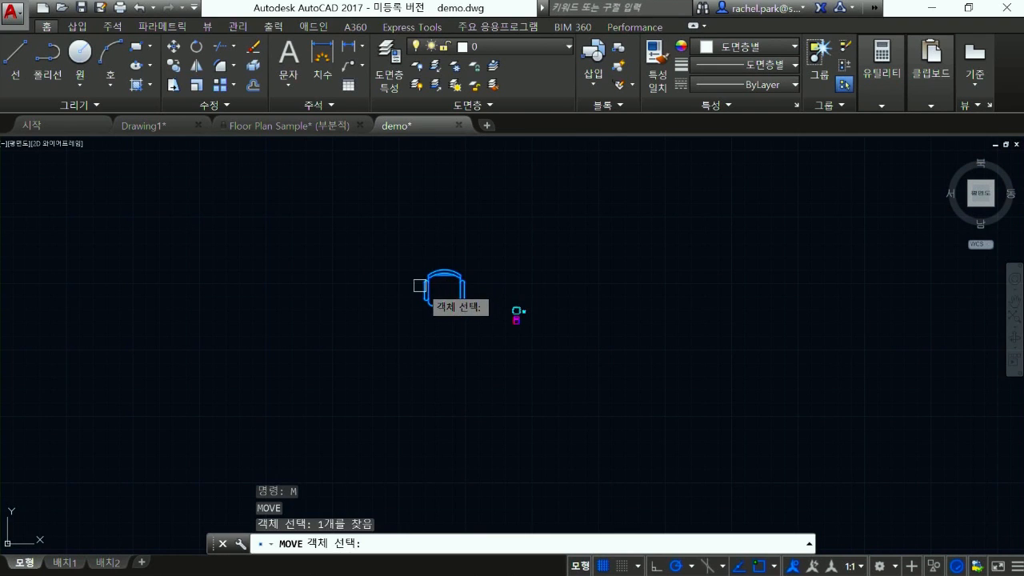
pyautogui.press('Return')
pyautogui.click(467, 309)
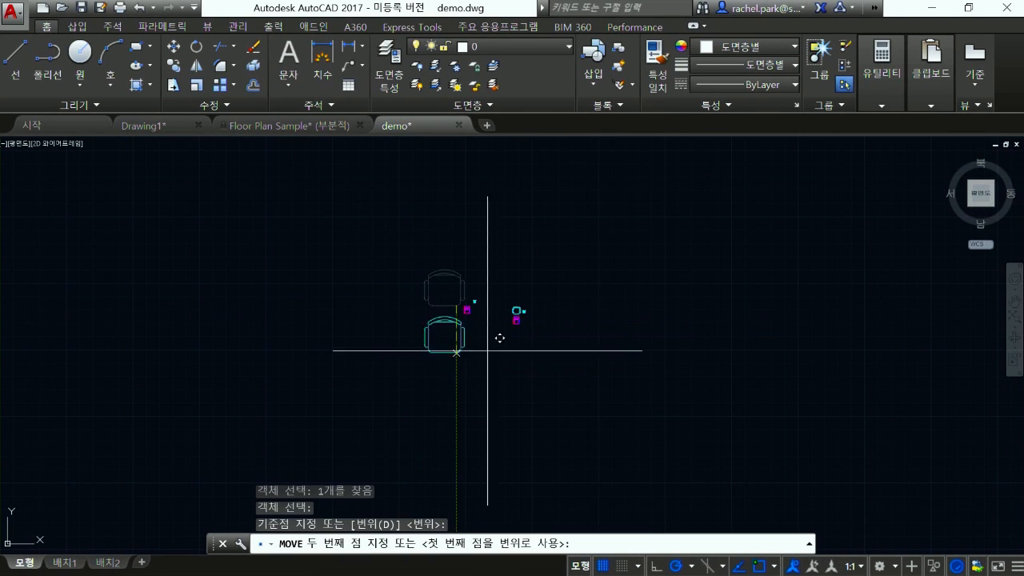
pyautogui.click(691, 325)
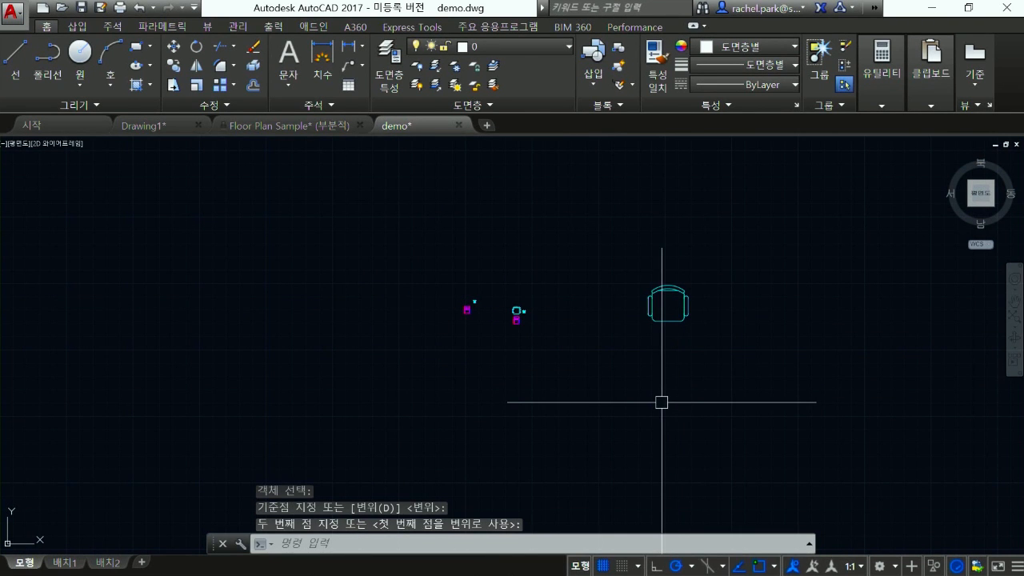
# Step: Move the large chair back to a spot below and to the left of the small symbols
pyautogui.write('M')
pyautogui.press('Return')
pyautogui.click(668, 320)
pyautogui.press('Return')
pyautogui.click(661, 377)
pyautogui.click(434, 418)
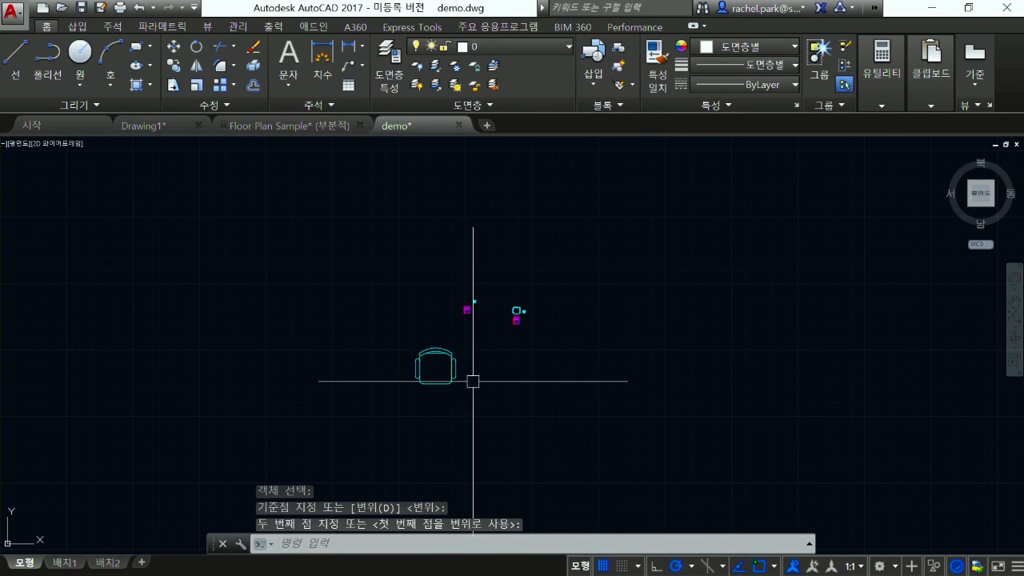
# Step: Copy the previously selected large chair horizontally to its right, reusing the Previous selection
pyautogui.write('Co')
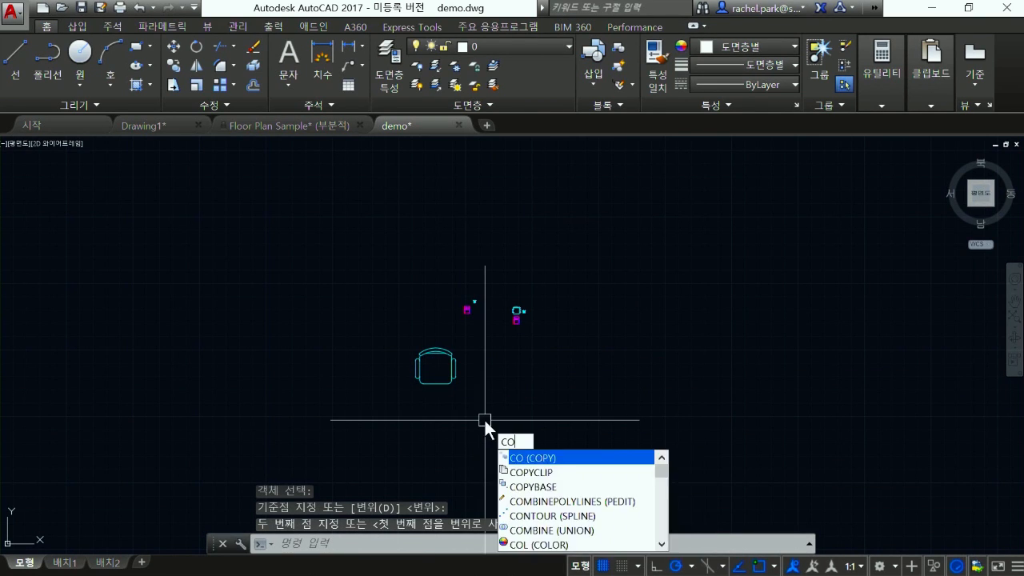
pyautogui.press('Return')
pyautogui.write('P')
pyautogui.press('Return')
pyautogui.press('Return')
pyautogui.click(464, 416)
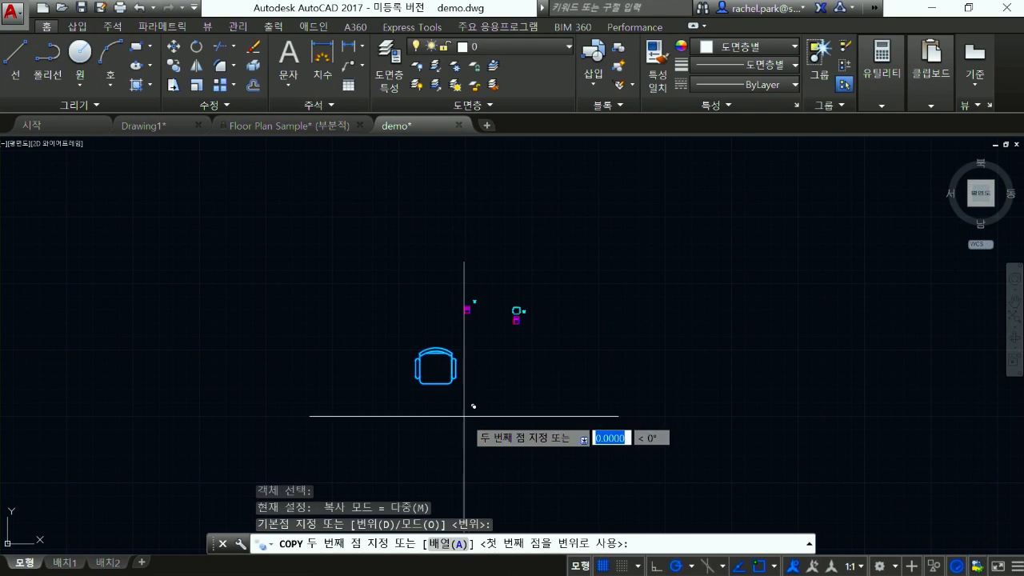
pyautogui.click(611, 413)
pyautogui.press('Return')
# Step: Move the original large chair exactly onto its copy, using the Previous selection and matching lower-left seat corners
pyautogui.write('M')
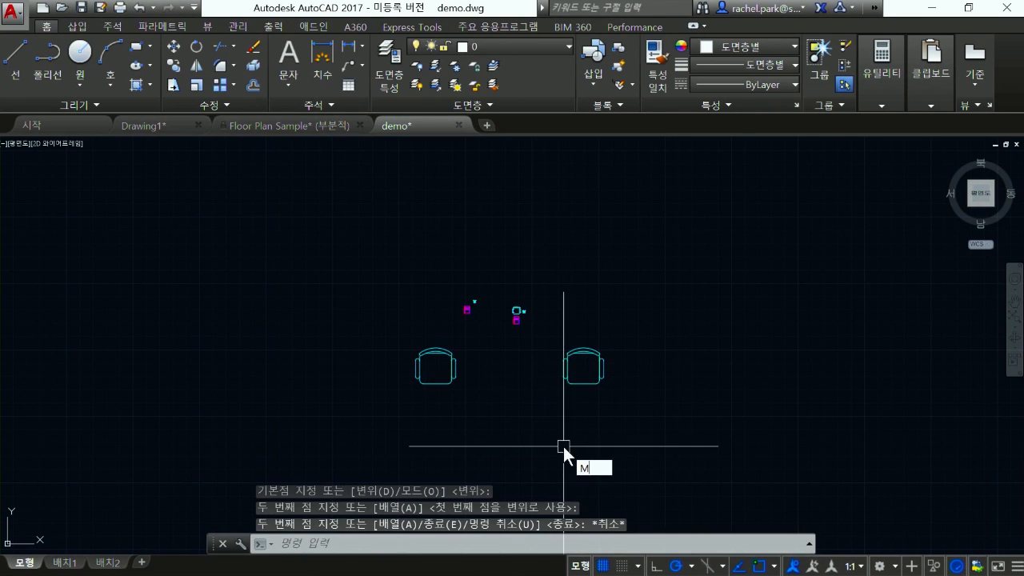
pyautogui.press('Return')
pyautogui.write('P')
pyautogui.press('Return')
pyautogui.press('Return')
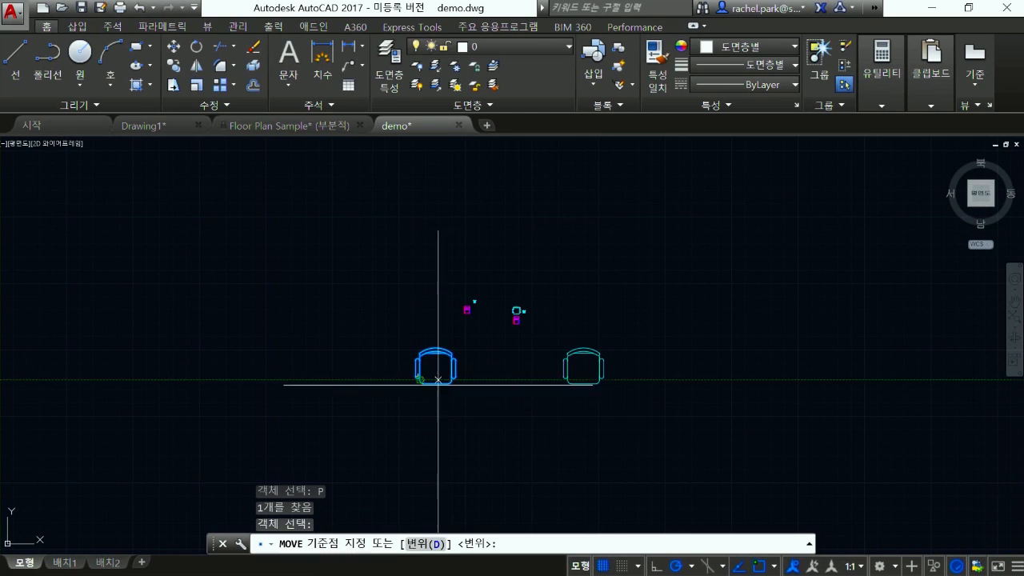
pyautogui.click(423, 383)
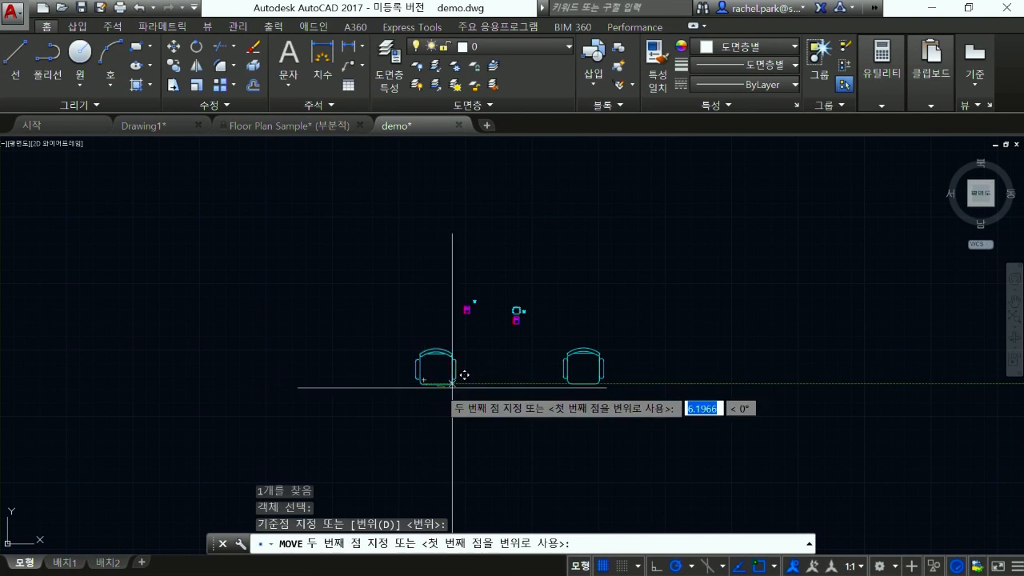
pyautogui.click(571, 383)
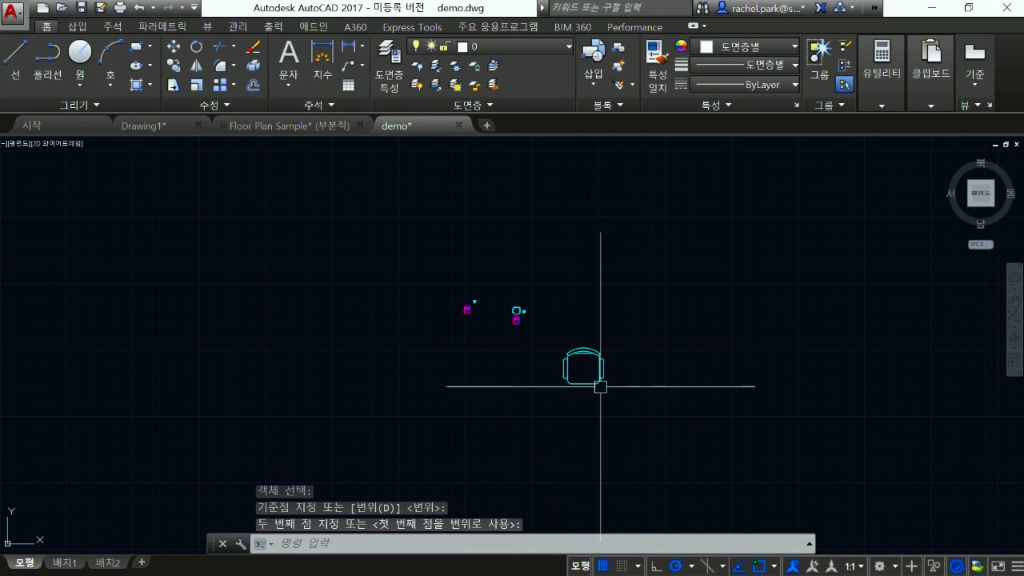
# Step: Move the previously selected chair off its copy to a spot below and to the left, using the Previous selection
pyautogui.press('Return')
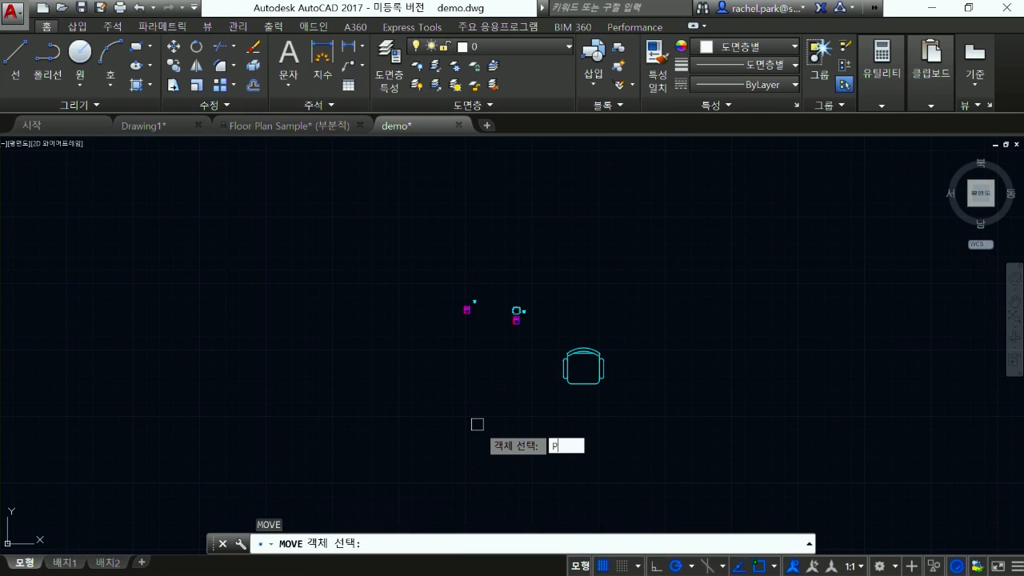
pyautogui.write('P')
pyautogui.press('Return')
pyautogui.press('Return')
pyautogui.click(441, 422)
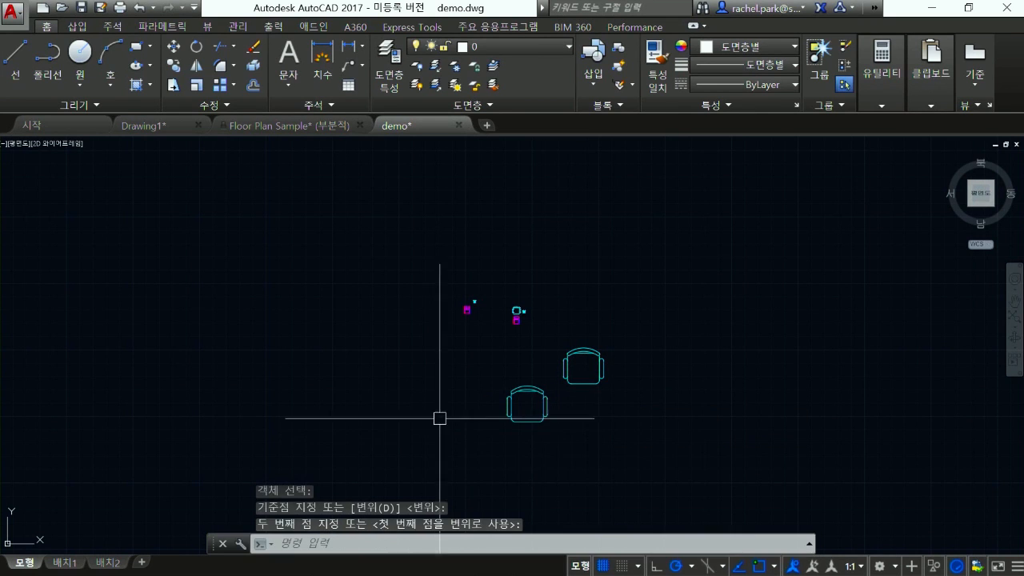
# Step: Move the small chair out of the symbol group to a spot below and to the left of the large chairs
pyautogui.moveTo(435, 365); pyautogui.dragTo(440, 326, button='middle')
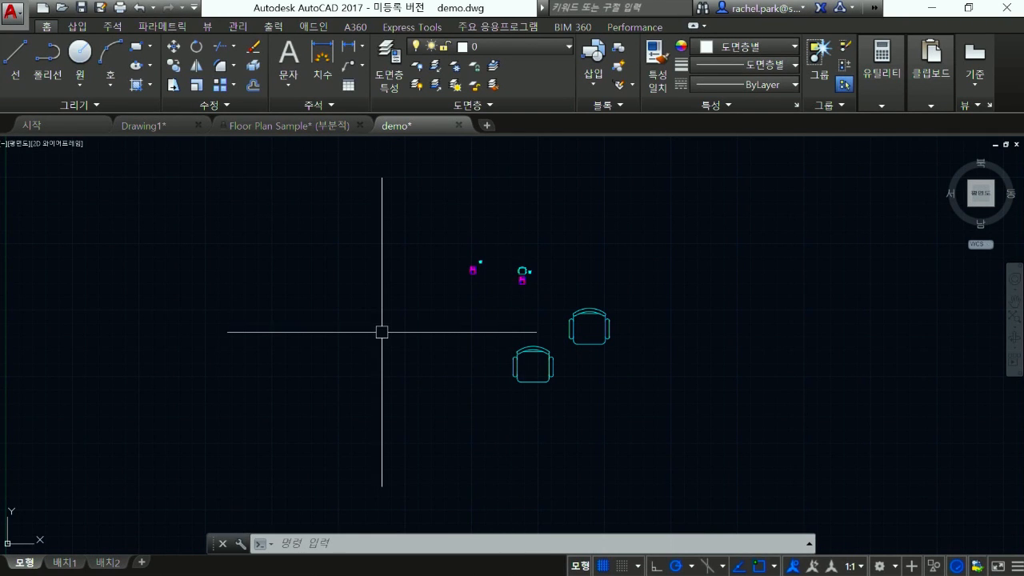
pyautogui.scroll(-6, 393, 284)
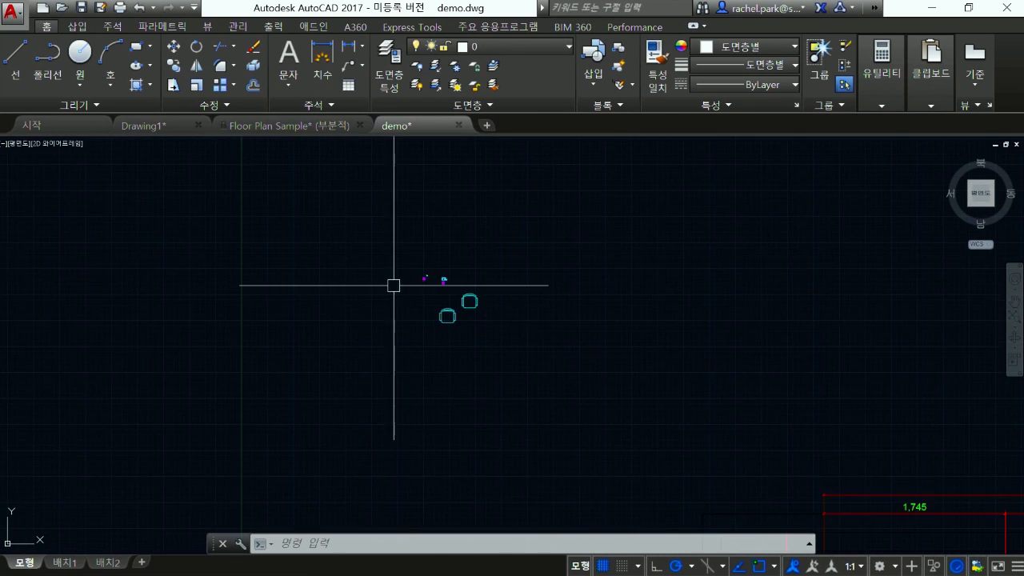
pyautogui.moveTo(580, 359); pyautogui.dragTo(589, 362, button='middle')
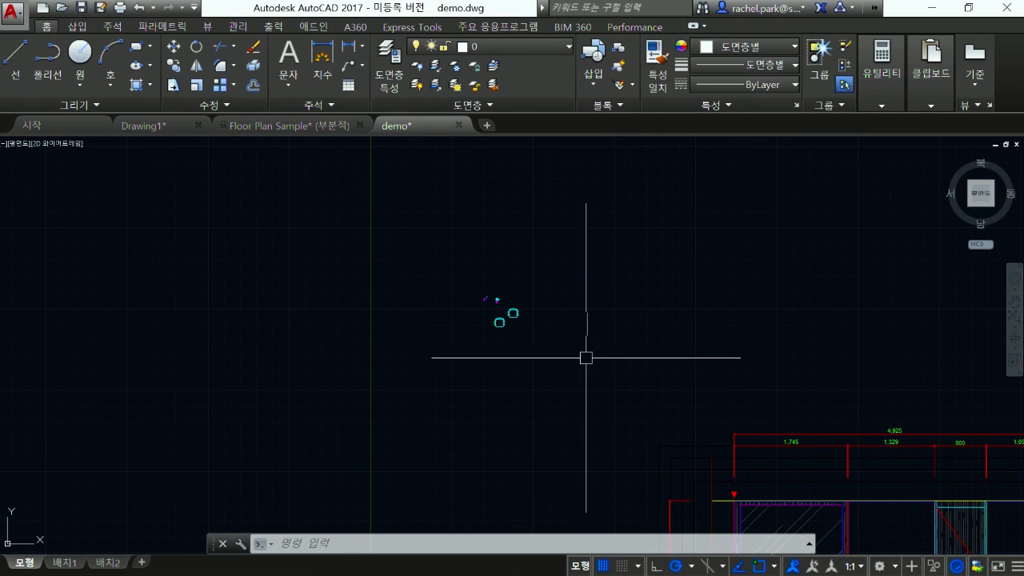
pyautogui.scroll(8, 531, 298)
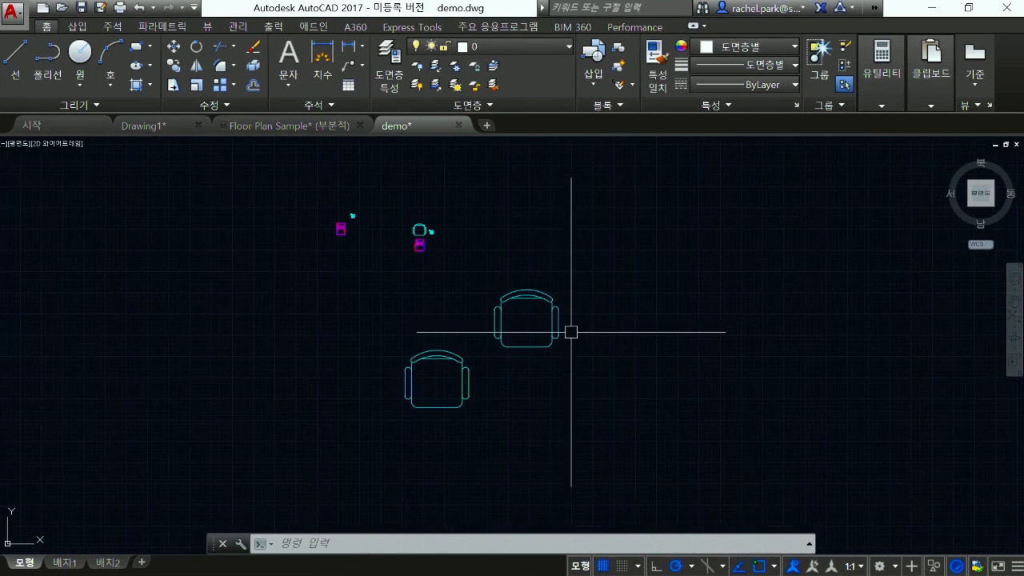
pyautogui.moveTo(435, 293); pyautogui.dragTo(517, 279, button='middle')
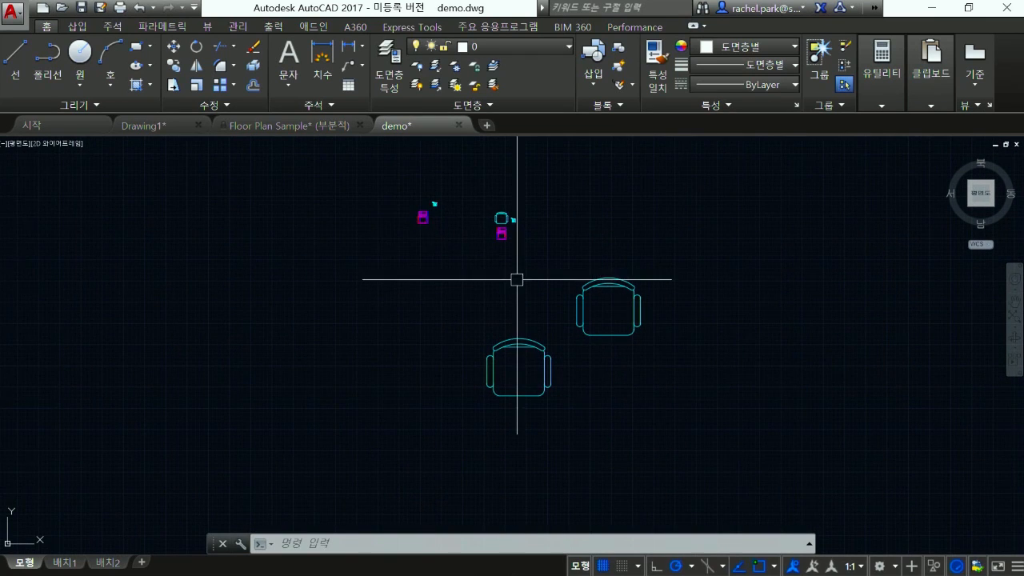
pyautogui.press('Return')
pyautogui.click(503, 219)
pyautogui.press('Return')
pyautogui.click(504, 219)
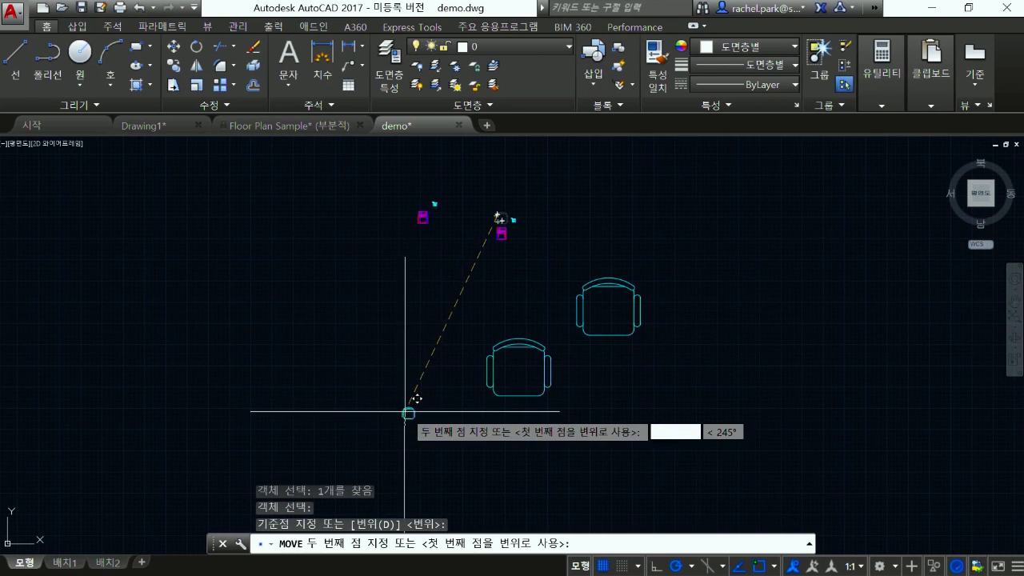
pyautogui.press('Escape')
pyautogui.scroll(2, 416, 412)
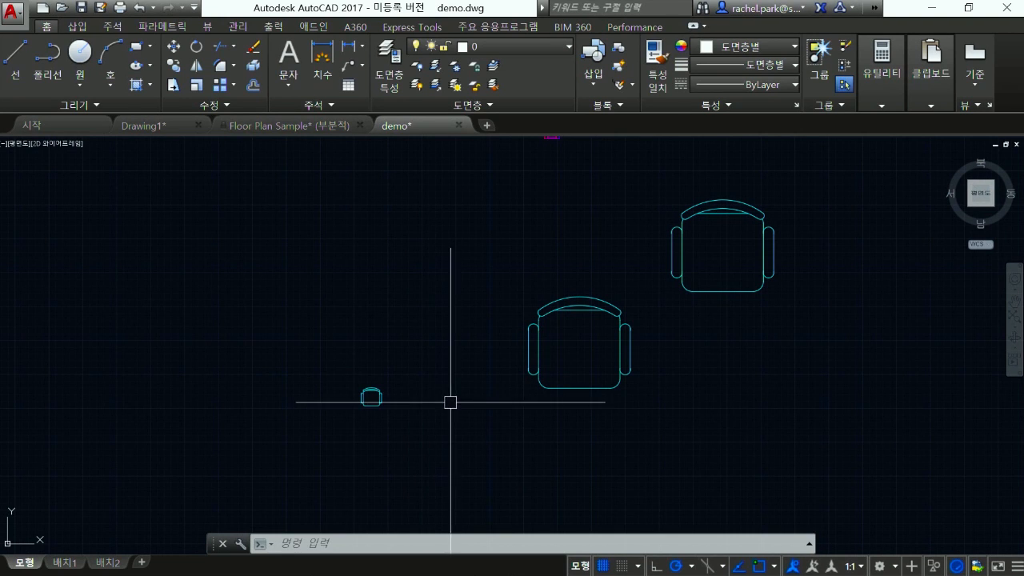
pyautogui.write('M')
pyautogui.press('Return')
pyautogui.click(416, 424)
pyautogui.click(341, 382)
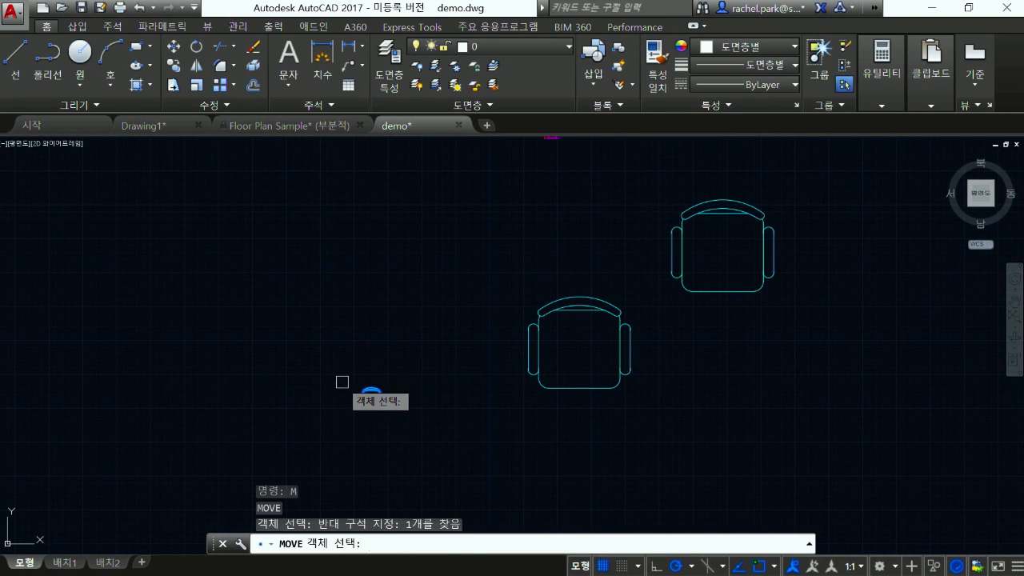
pyautogui.press('Return')
pyautogui.press('Escape')
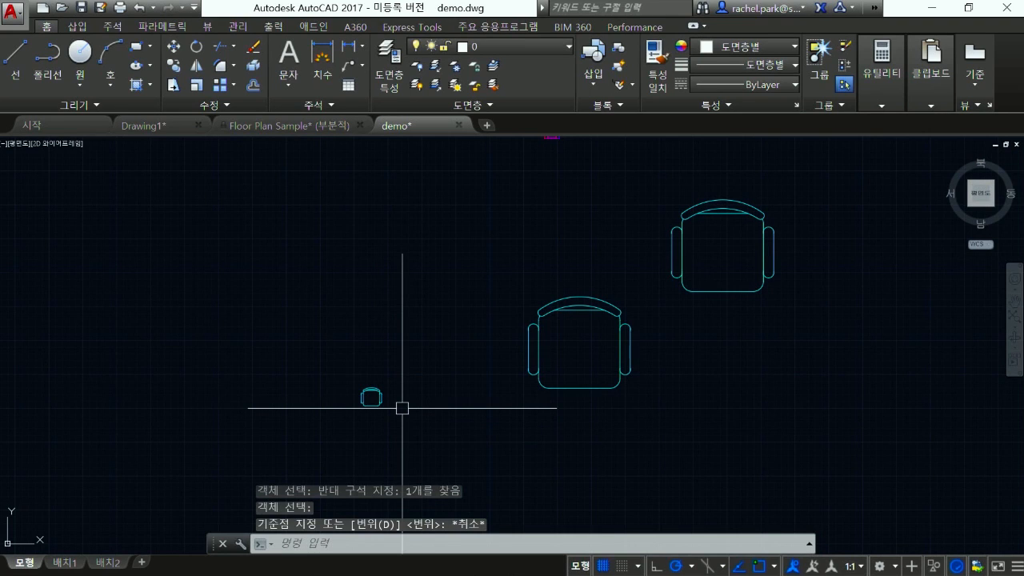
# Step: Review the object snap modes in the drafting settings and accept them
pyautogui.write('OS')
pyautogui.press('Return')
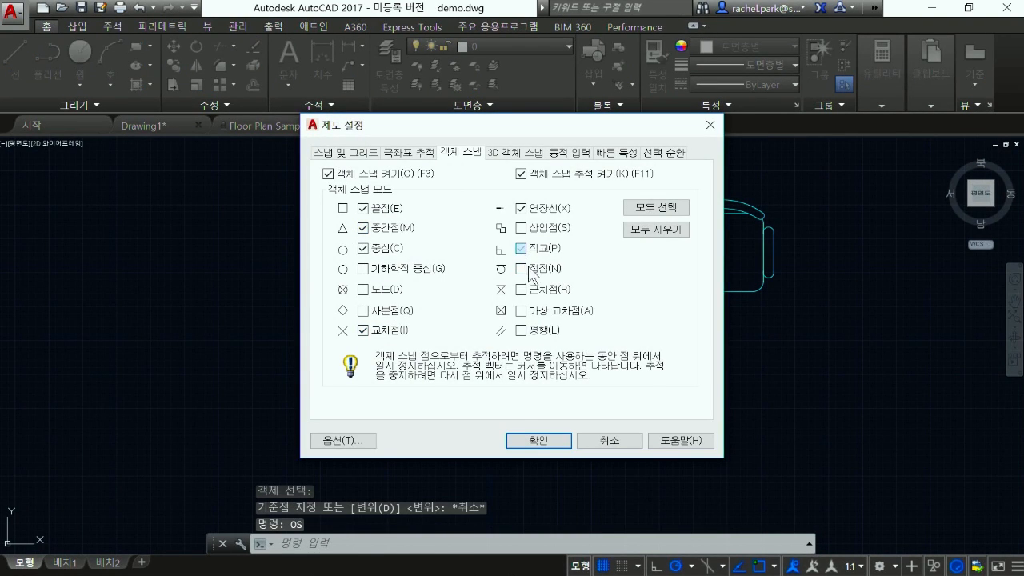
pyautogui.click(527, 435)
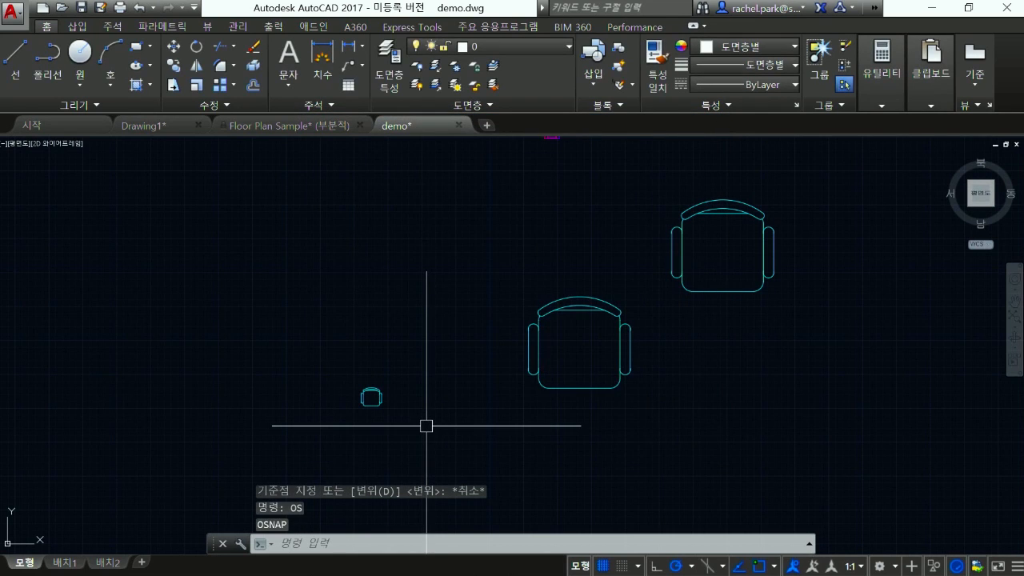
# Step: Move the small chair so its front-edge midpoint meets the front-edge midpoint of the lower large chair
pyautogui.write('M')
pyautogui.press('Return')
pyautogui.click(411, 418)
pyautogui.click(340, 360)
pyautogui.press('Return')
pyautogui.click(371, 404)
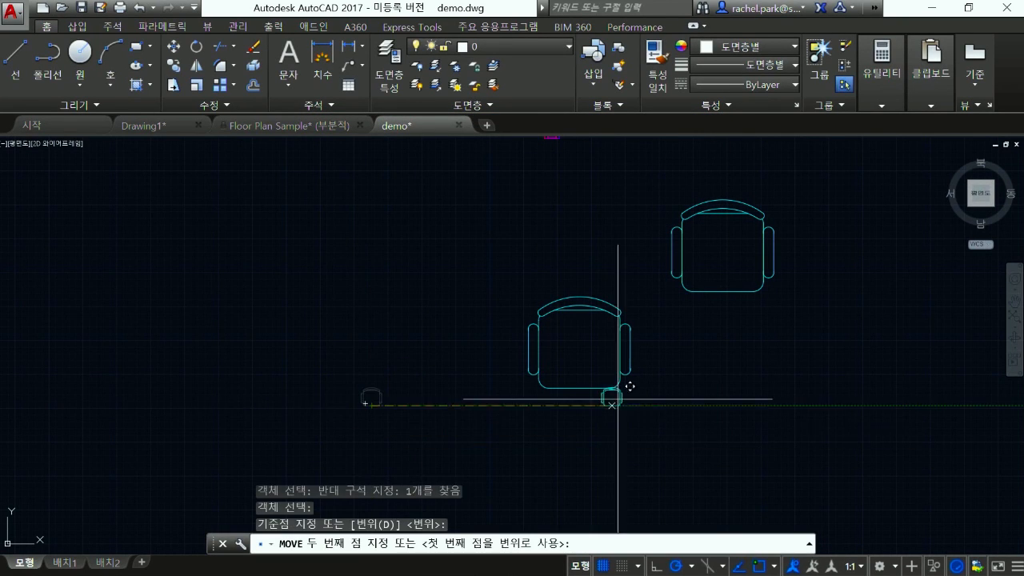
pyautogui.click(590, 382)
pyautogui.scroll(2, 591, 382)
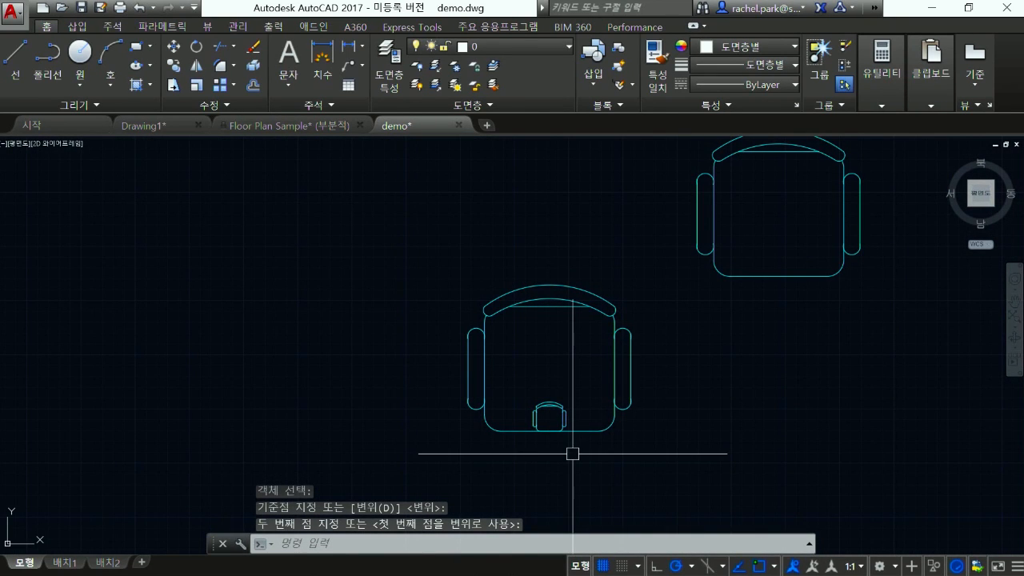
# Step: Scale the small chair by reference from its front-edge midpoint until its seat depth matches the large chair around it
pyautogui.write('SC')
pyautogui.press('Return')
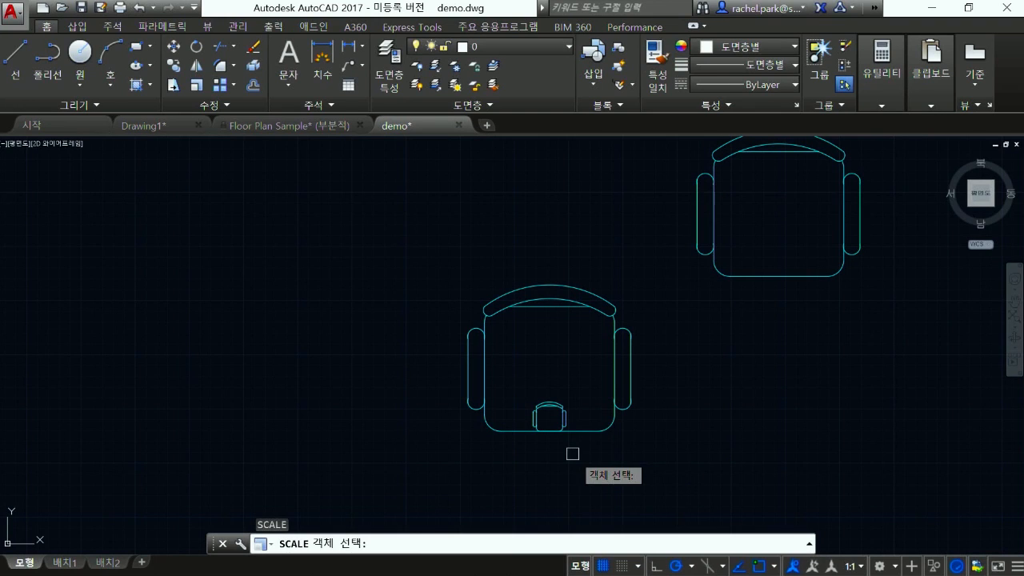
pyautogui.click(565, 418)
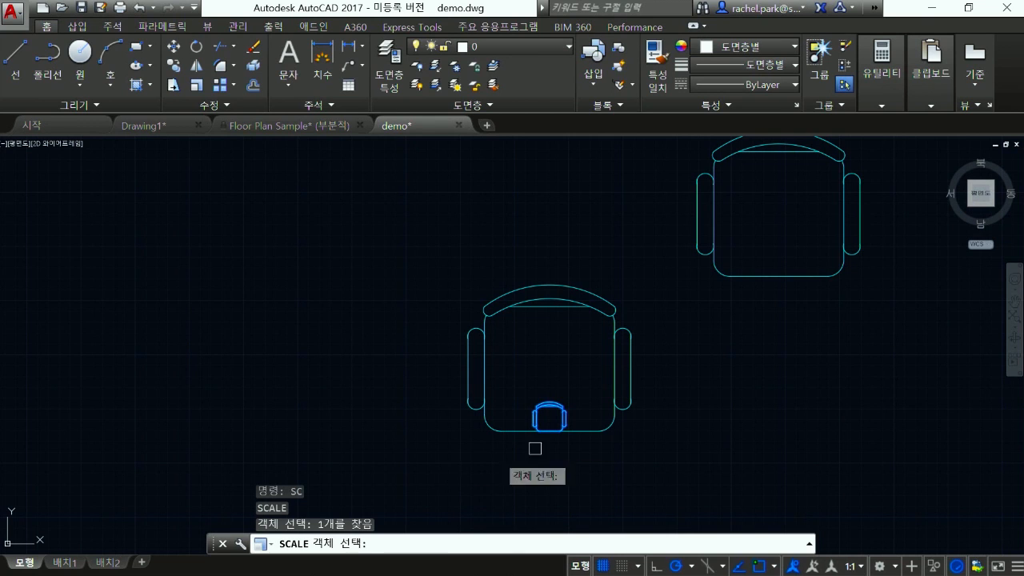
pyautogui.press('Return')
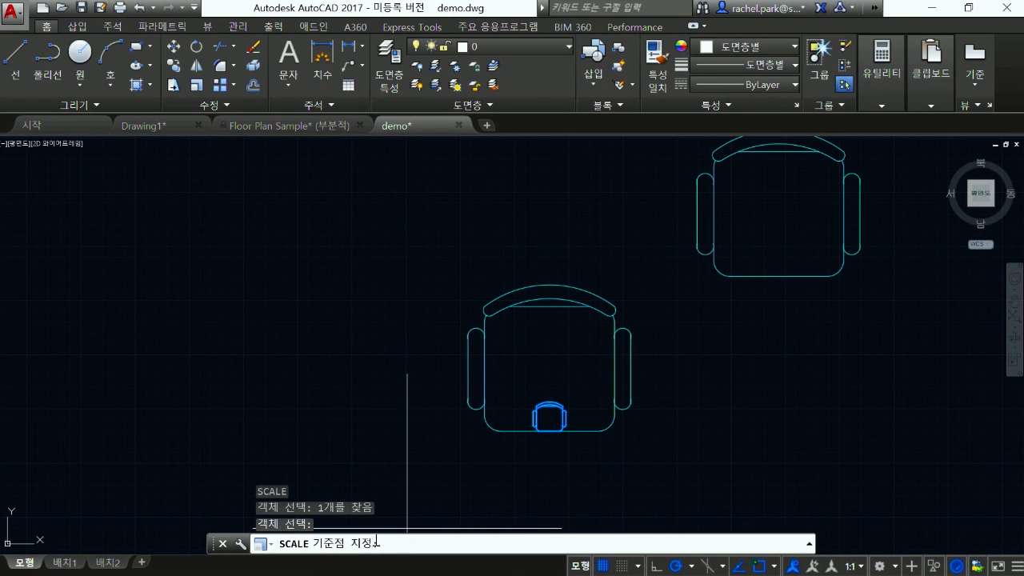
pyautogui.click(550, 430)
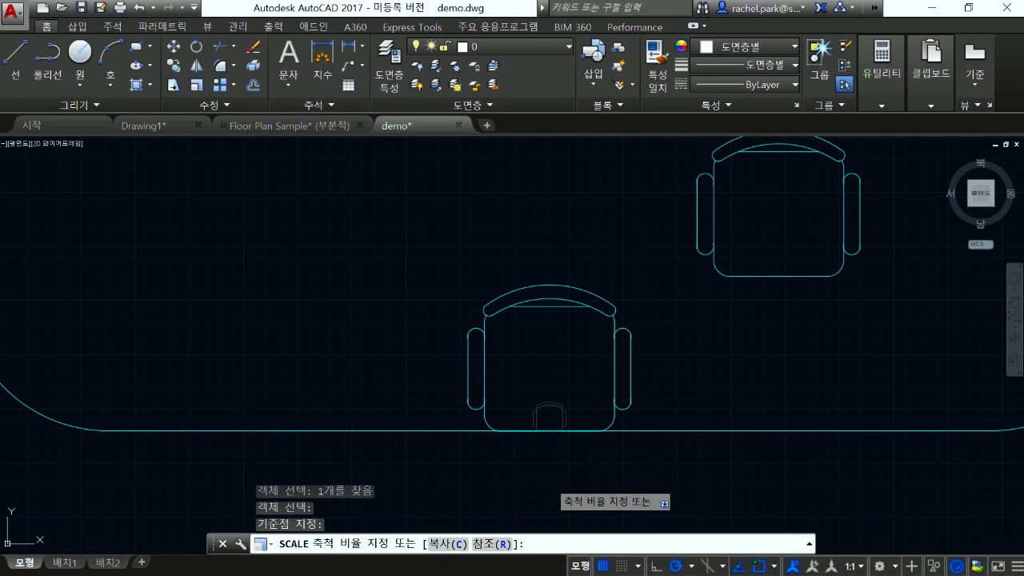
pyautogui.press('Return')
pyautogui.click(549, 422)
pyautogui.scroll(4, 549, 422)
pyautogui.click(554, 395)
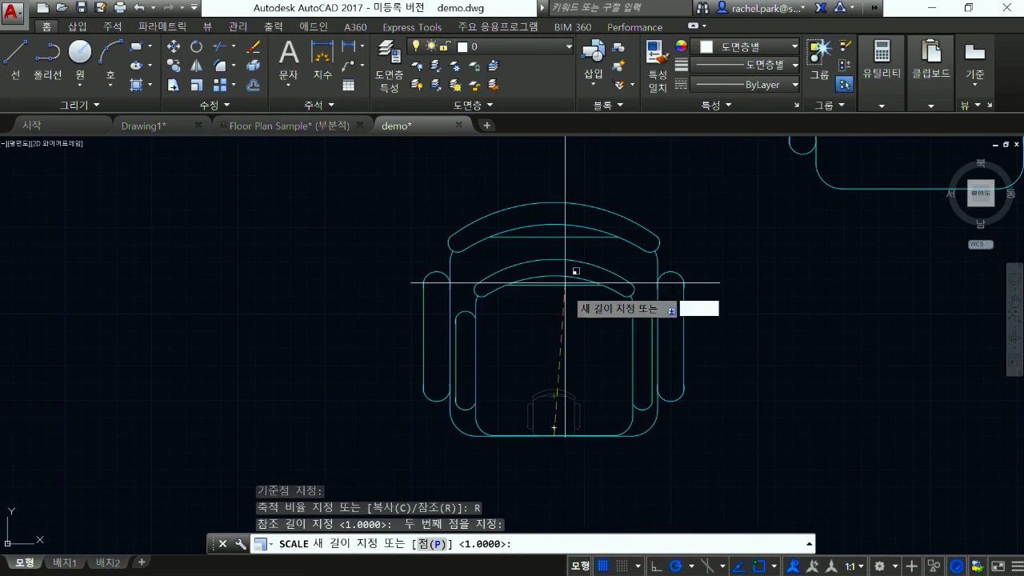
pyautogui.click(558, 227)
pyautogui.scroll(-2, 584, 355)
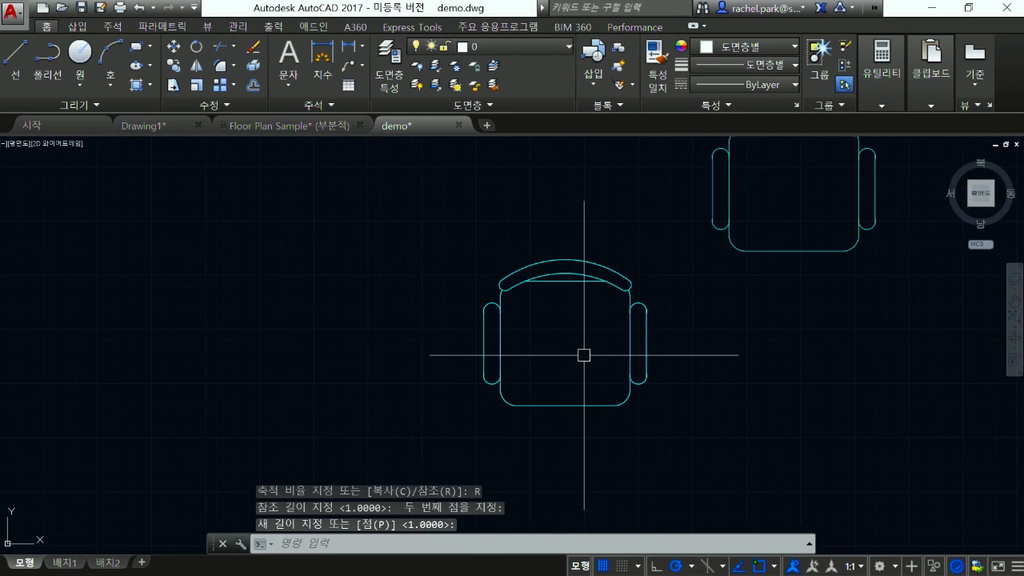
# Step: Move the scaled chair horizontally off the overlapping large chair to a clear spot on its left
pyautogui.press('Return')
pyautogui.click(578, 405)
pyautogui.press('Return')
pyautogui.click(583, 477)
pyautogui.click(345, 477)
pyautogui.moveTo(557, 462); pyautogui.dragTo(682, 456, button='middle')
pyautogui.scroll(-2, 628, 396)
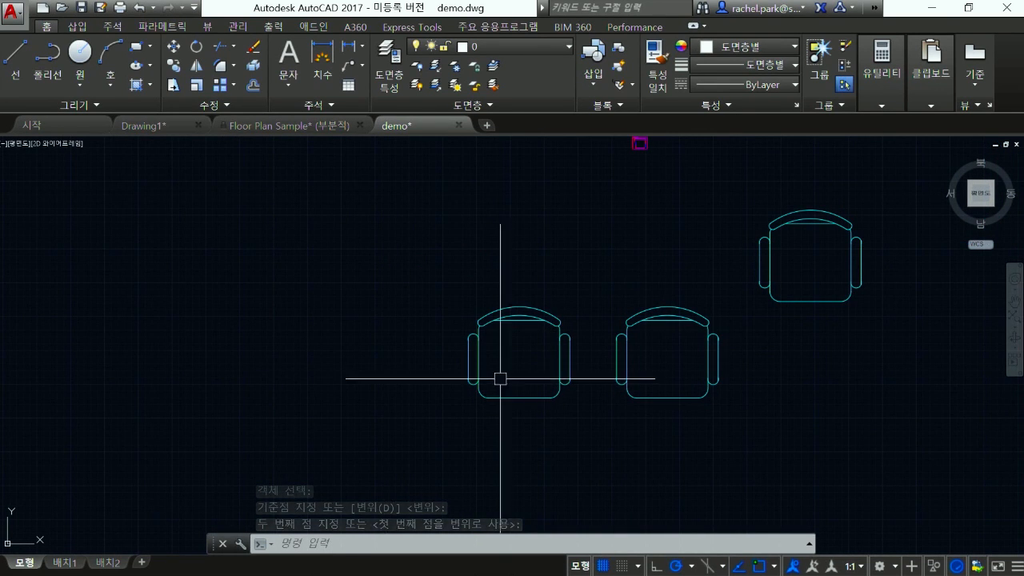
# Step: Check the seat width of the left chair with the distance tool, starting at its left-side midpoint
pyautogui.scroll(2, 521, 369)
pyautogui.write('di')
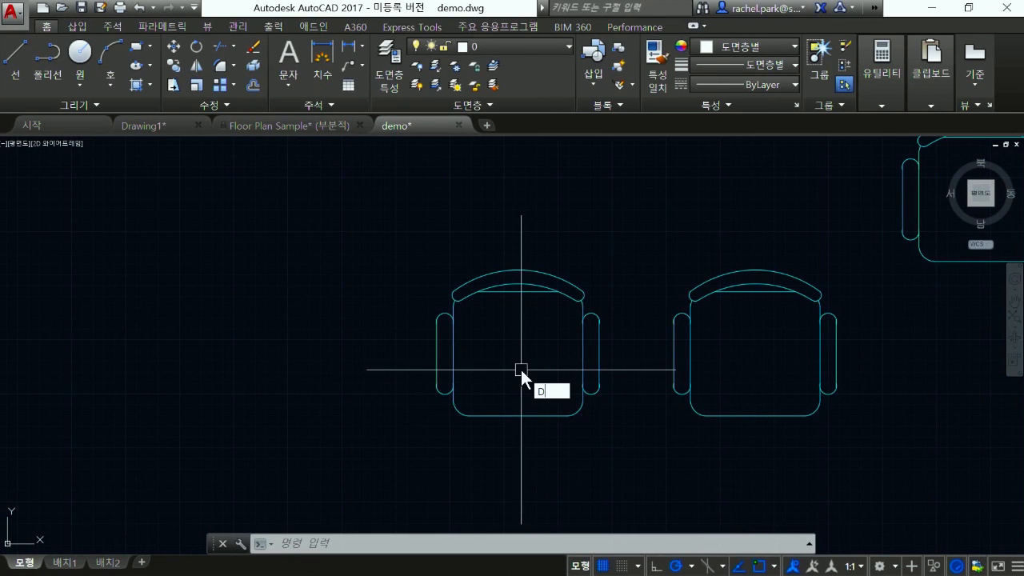
pyautogui.press('Return')
pyautogui.click(454, 354)
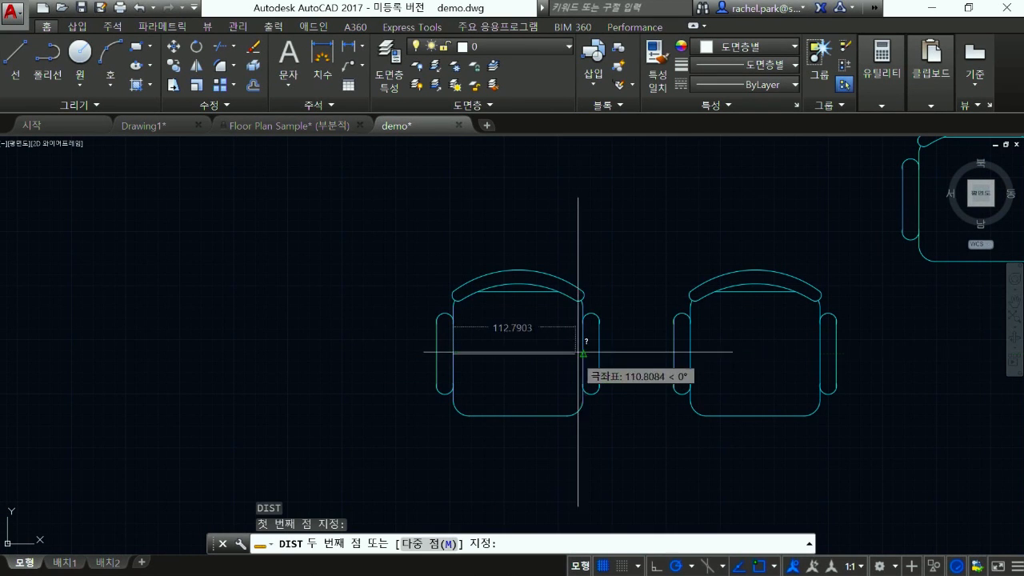
pyautogui.press('Escape')
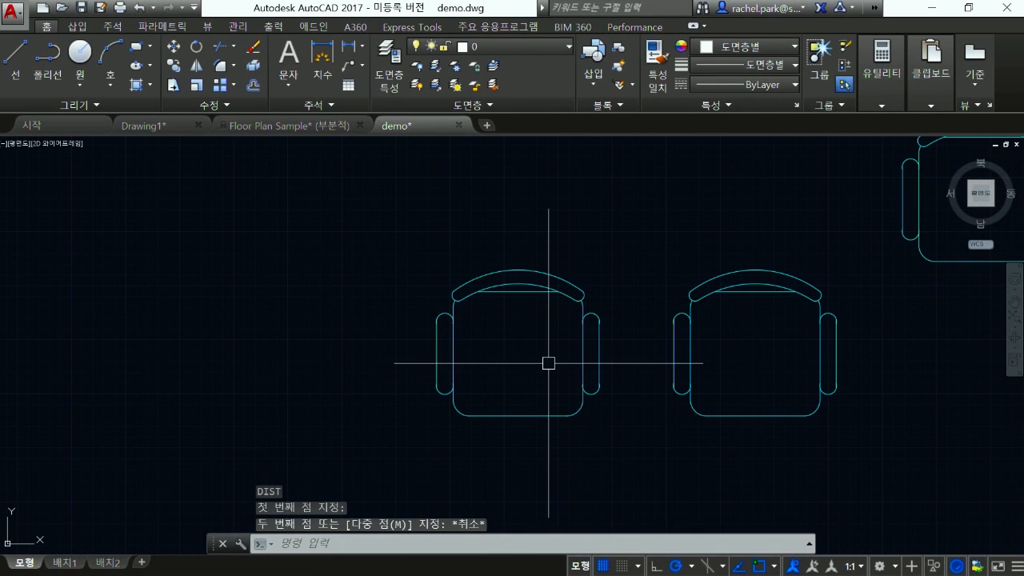
# Step: Scale the left chair by reference from its seat's left-side midpoint, using the seat width as reference and 450 as new length
pyautogui.scroll(-3, 613, 405)
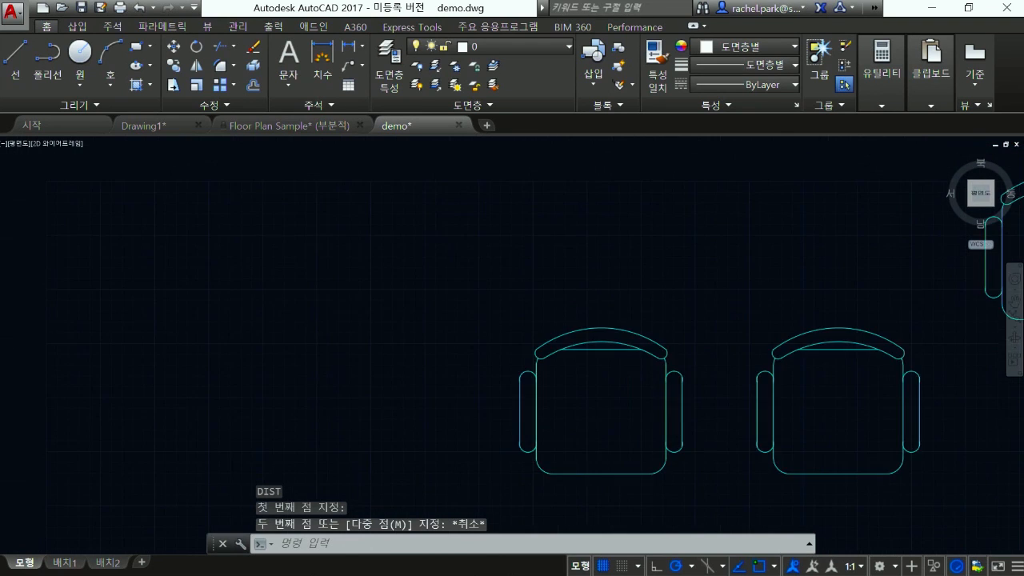
pyautogui.moveTo(600, 403); pyautogui.dragTo(561, 384, button='middle')
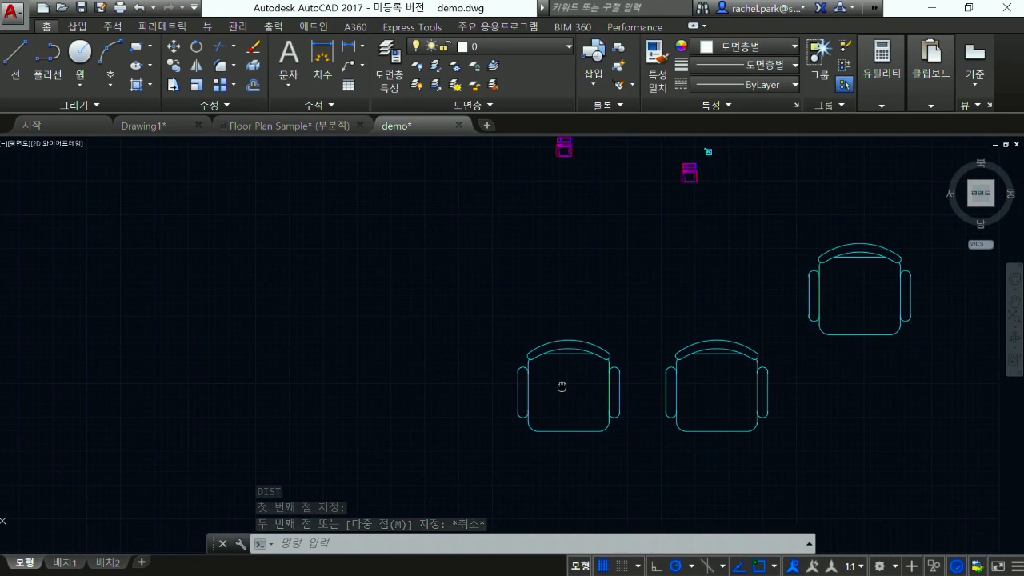
pyautogui.write('sc')
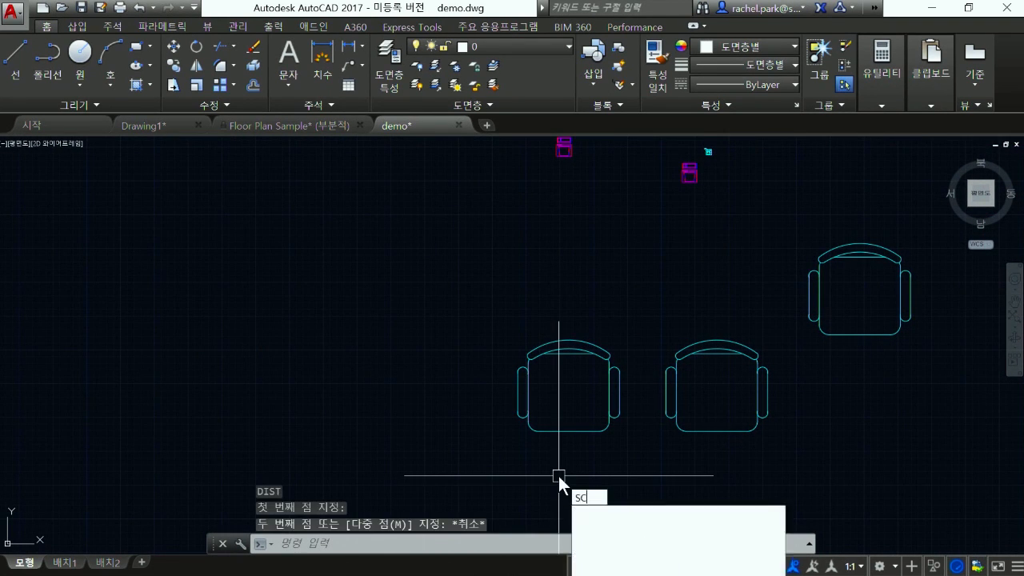
pyautogui.press('Return')
pyautogui.click(580, 433)
pyautogui.press('Return')
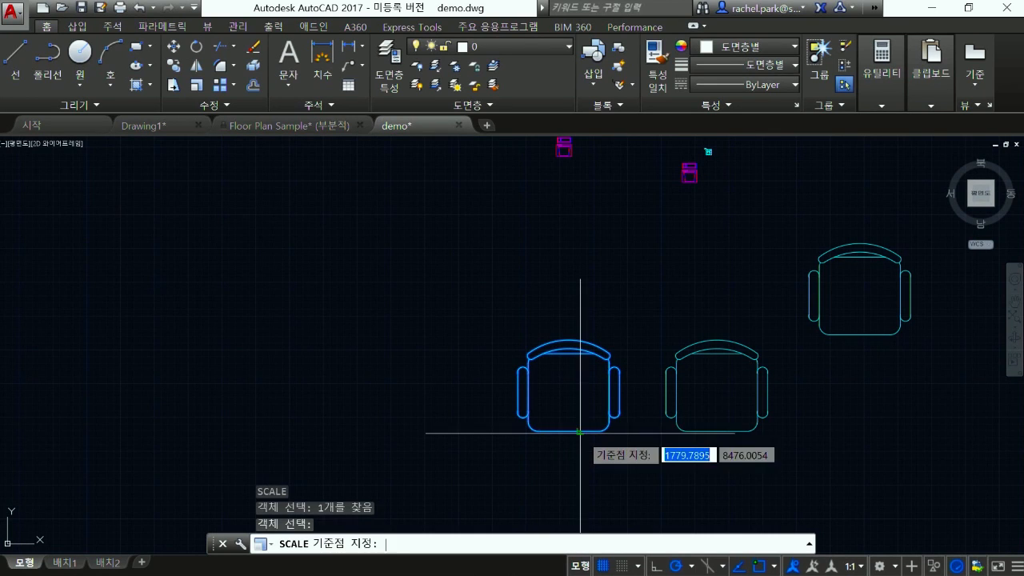
pyautogui.click(528, 392)
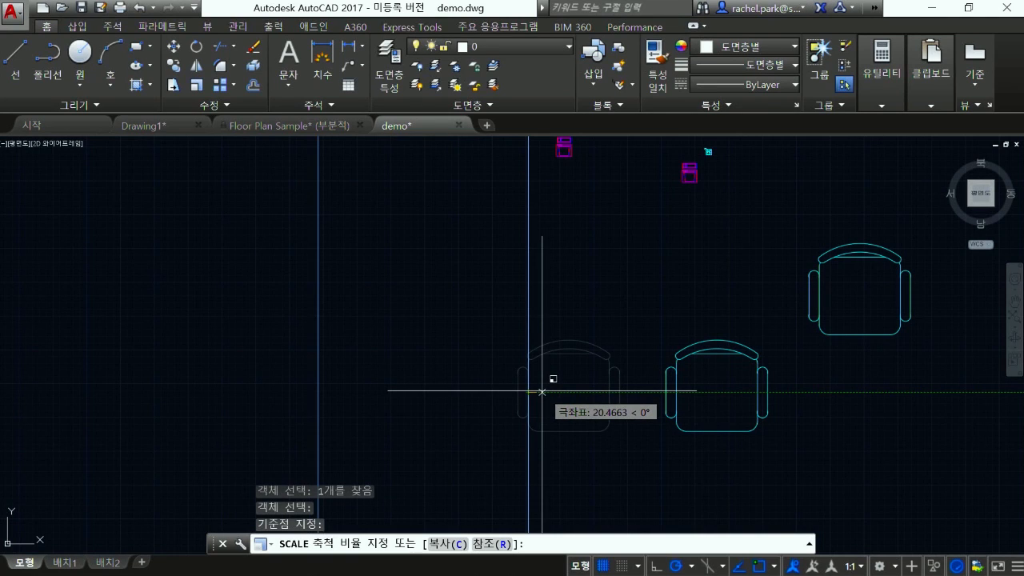
pyautogui.press('Return')
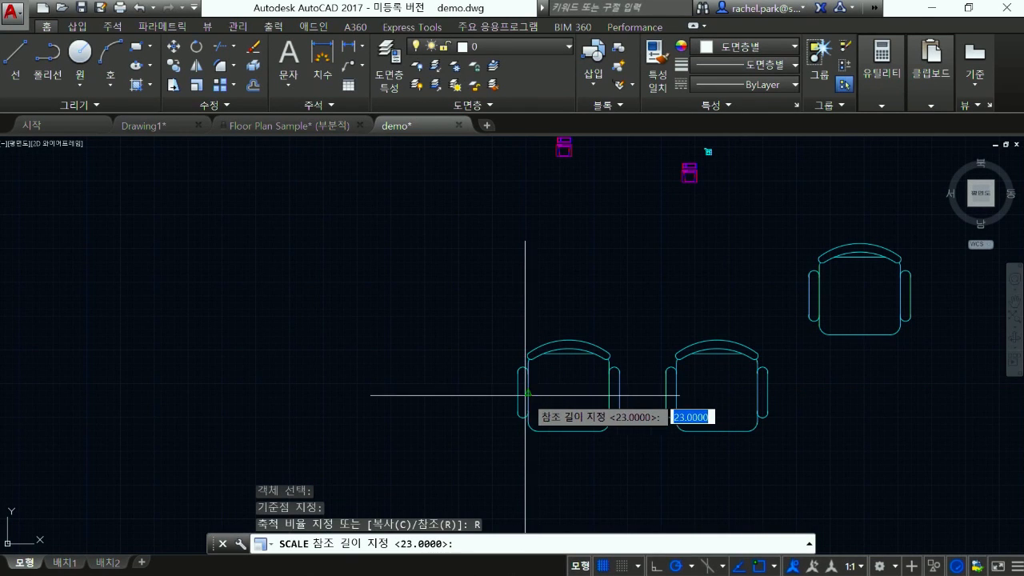
pyautogui.click(528, 392)
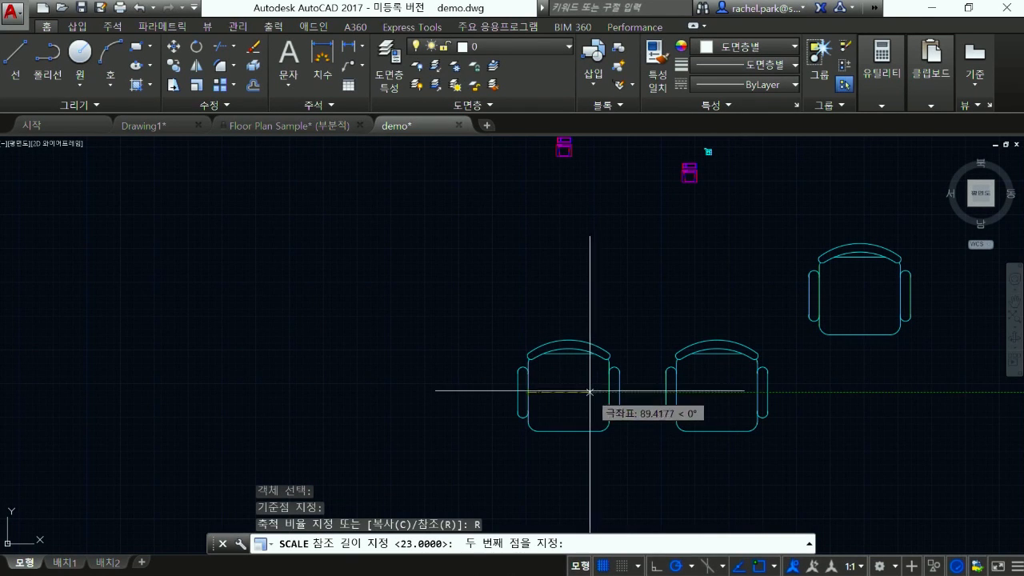
pyautogui.click(618, 392)
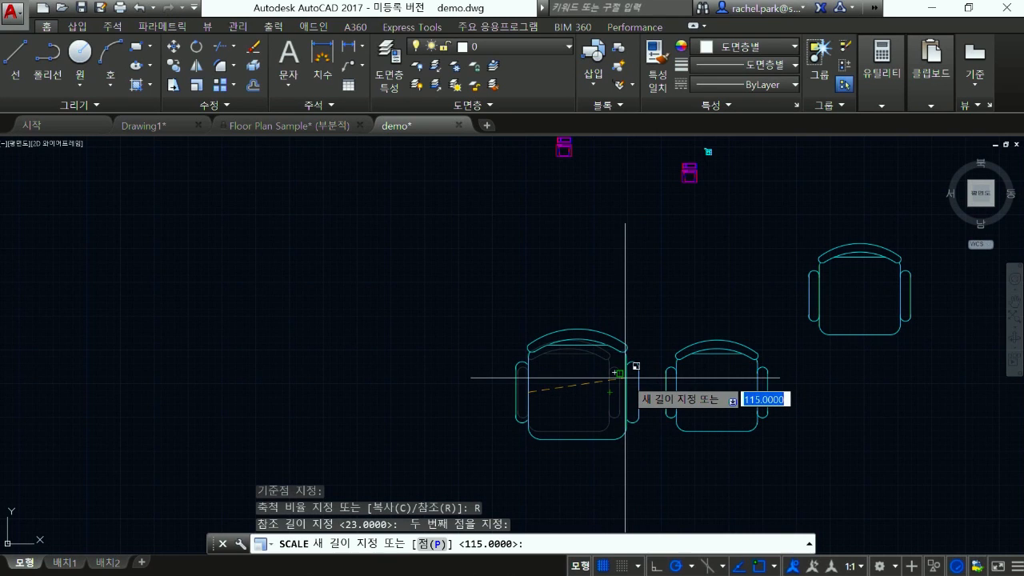
pyautogui.write('450')
pyautogui.press('Return')
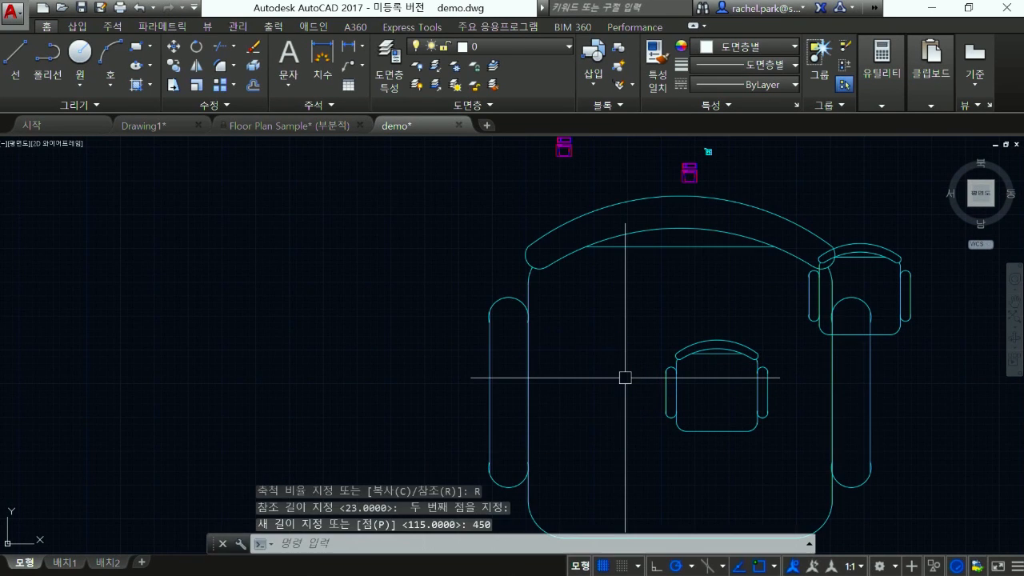
# Step: Measure the enlarged chair's seat width between its left and right side midpoints
pyautogui.write('di')
pyautogui.press('Return')
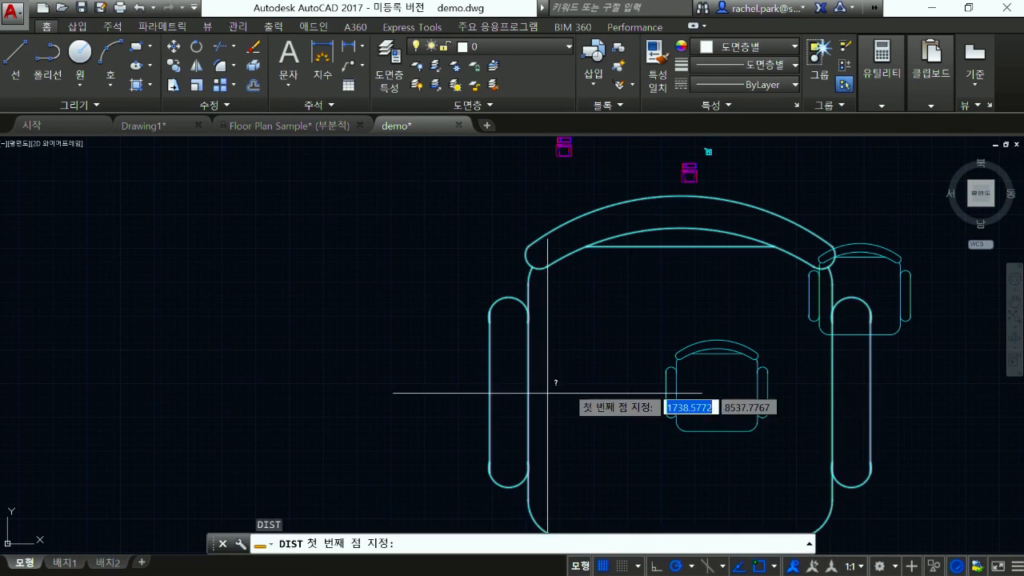
pyautogui.click(528, 393)
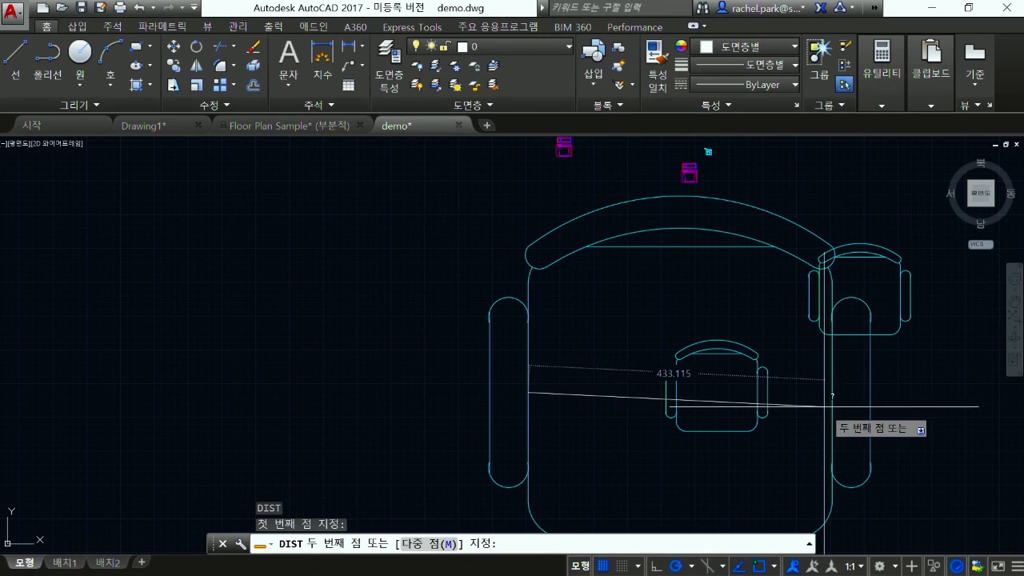
pyautogui.click(833, 393)
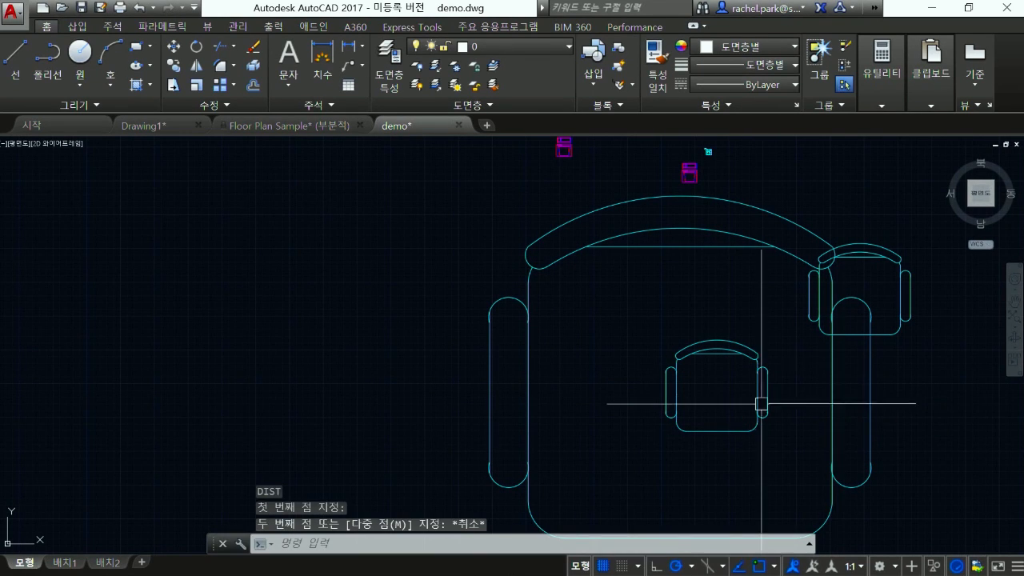
# Step: Move the enlarged chair to a clear area left of the other chairs, using the Previous selection
pyautogui.write('m')
pyautogui.press('Return')
pyautogui.write('p')
pyautogui.press('Return')
pyautogui.press('Return')
pyautogui.click(626, 284)
pyautogui.scroll(-4, 626, 284)
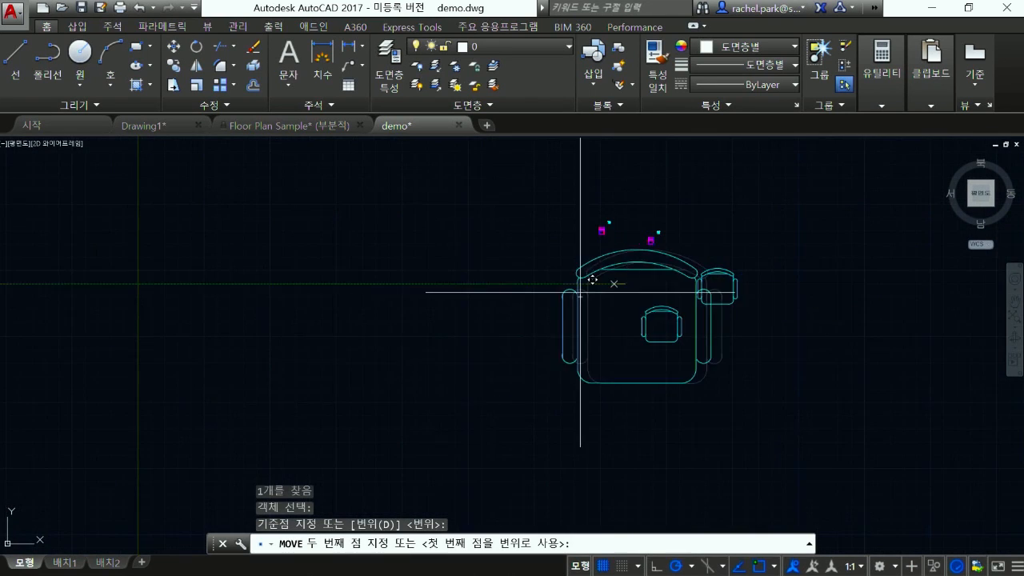
pyautogui.click(412, 274)
pyautogui.press('Escape')
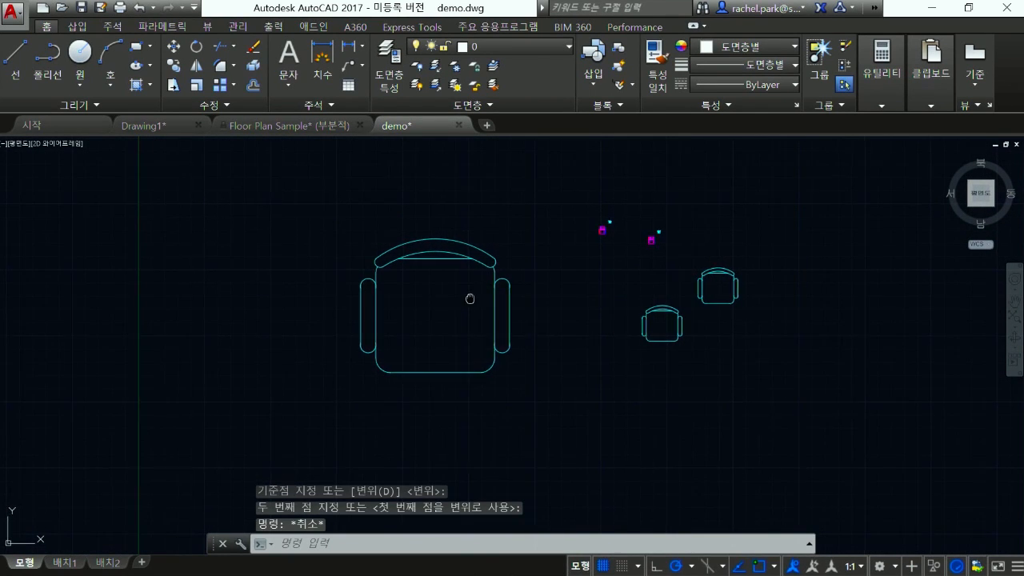
# Step: Draw a slanted line below the chairs, descending from left to right
pyautogui.scroll(-4, 476, 288)
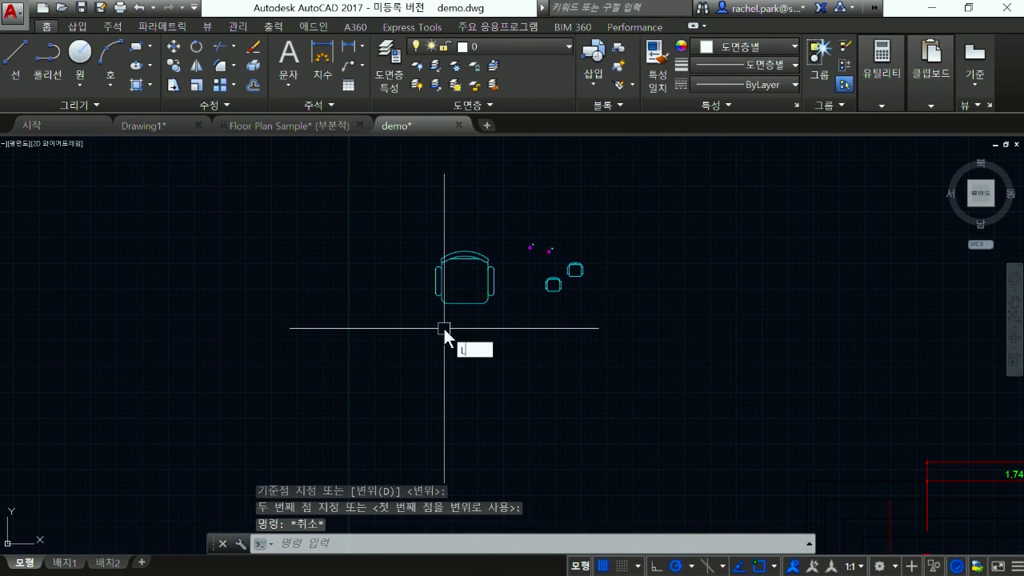
pyautogui.write('l')
pyautogui.press('Return')
pyautogui.click(347, 298)
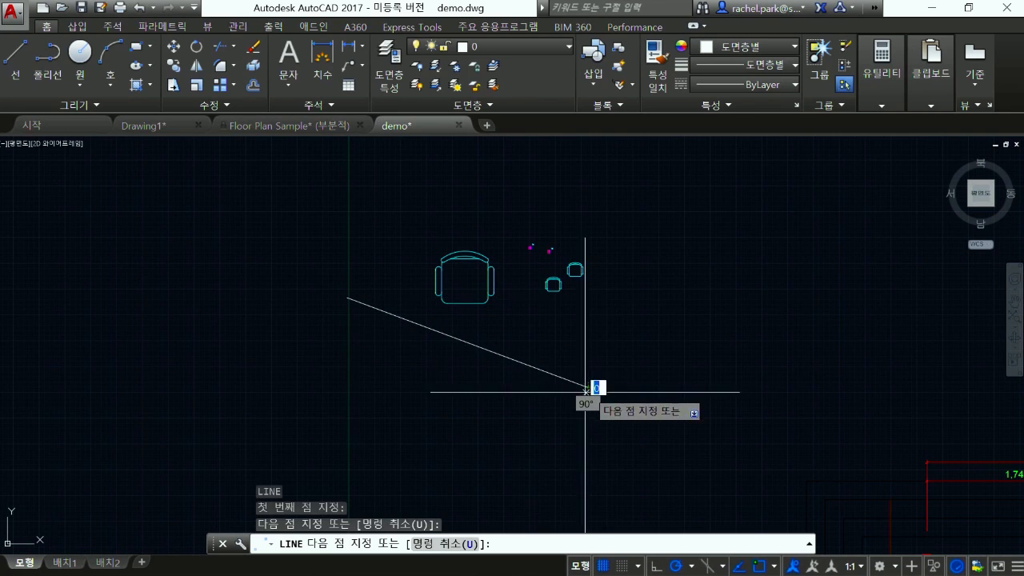
pyautogui.press('Escape')
# Step: Move the enlarged chair by its front-edge midpoint onto the slanted line, using the Previous selection
pyautogui.scroll(3, 440, 313)
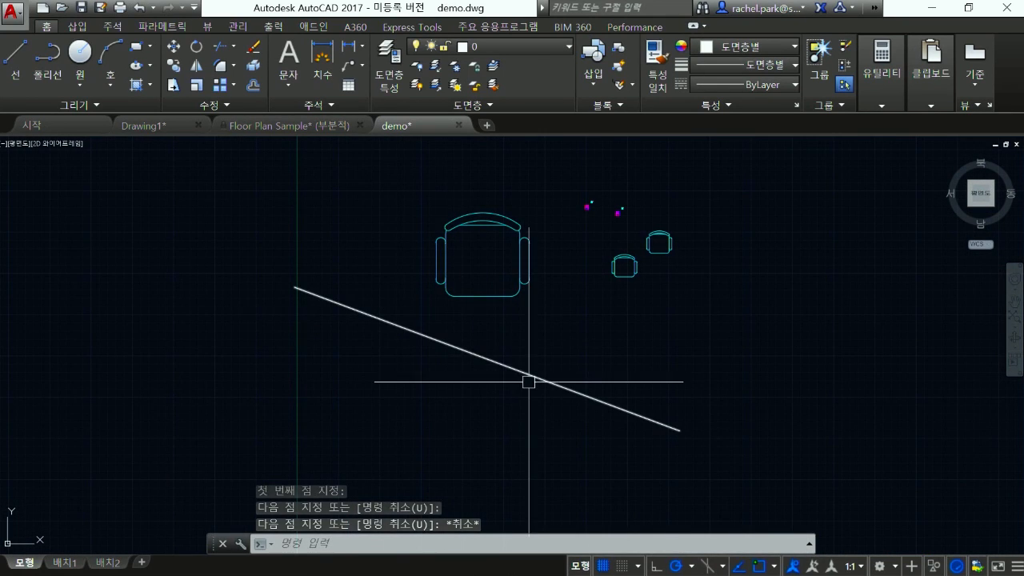
pyautogui.moveTo(532, 325); pyautogui.dragTo(532, 357, button='middle')
pyautogui.press('Return')
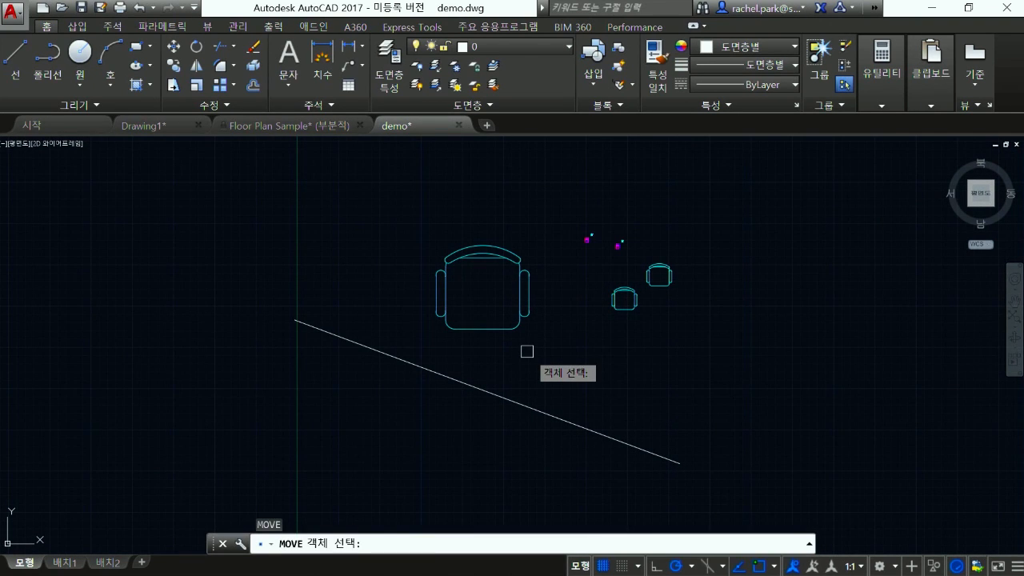
pyautogui.write('P')
pyautogui.press('Return')
pyautogui.press('Return')
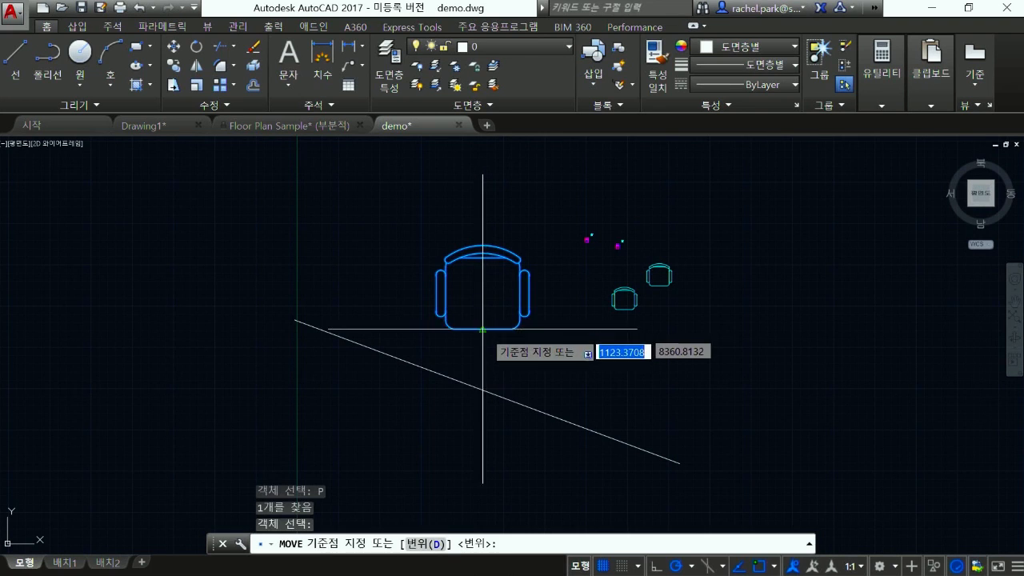
pyautogui.click(482, 328)
pyautogui.click(474, 373)
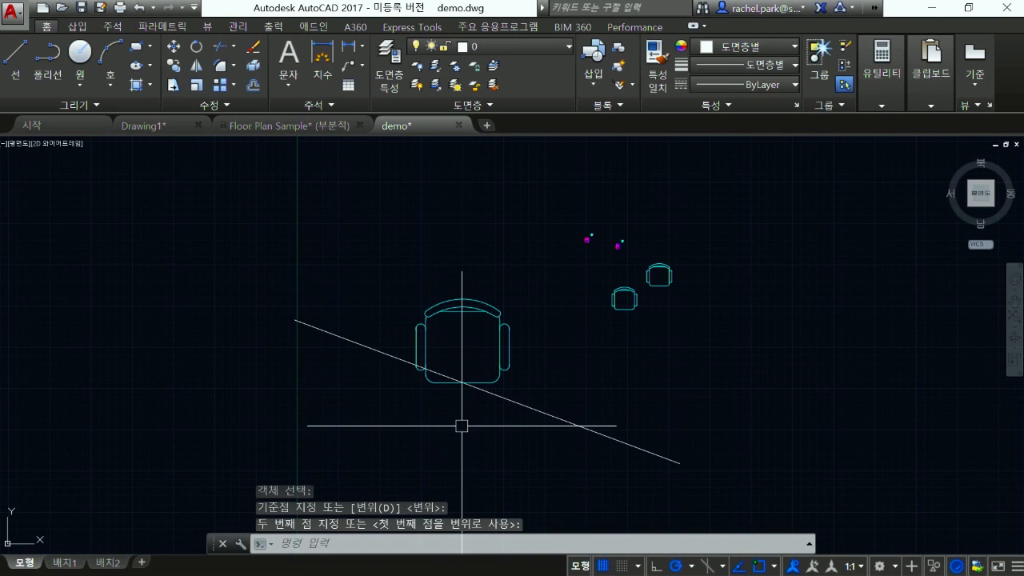
# Step: Rotate the enlarged chair about its front-edge midpoint, using the Reference option to align its front edge with the slanted line
pyautogui.write('RO')
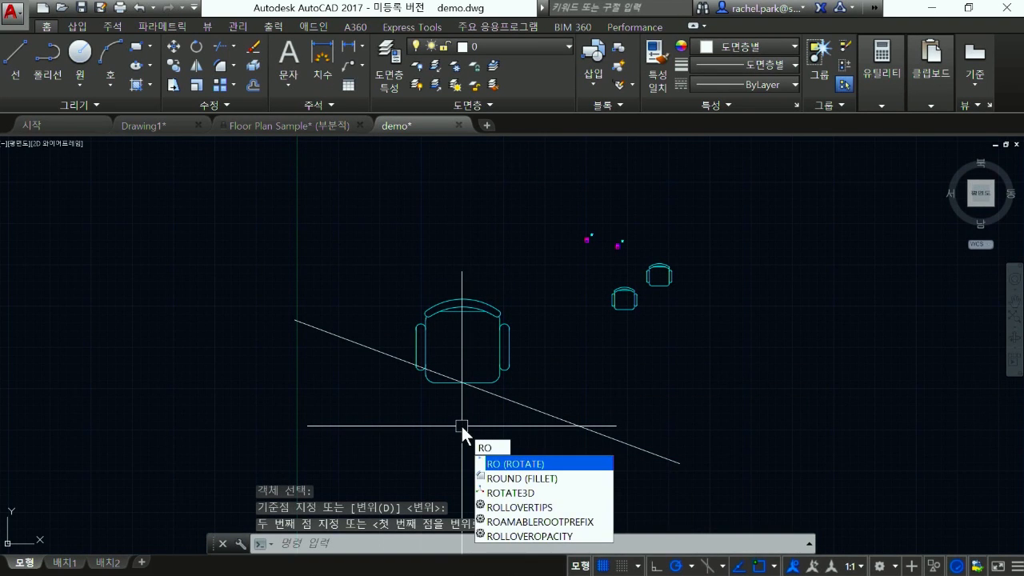
pyautogui.press('Return')
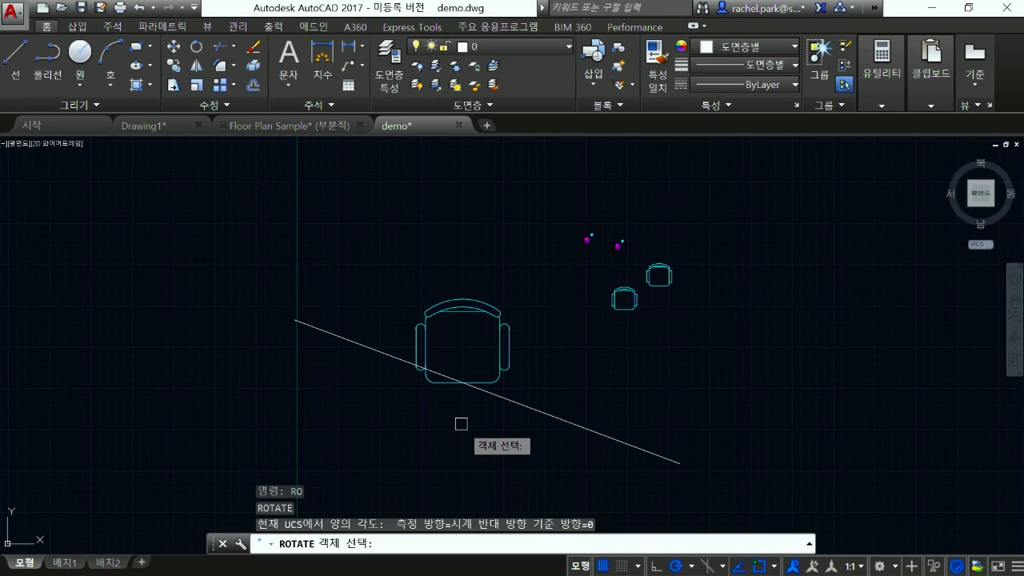
pyautogui.click(489, 378)
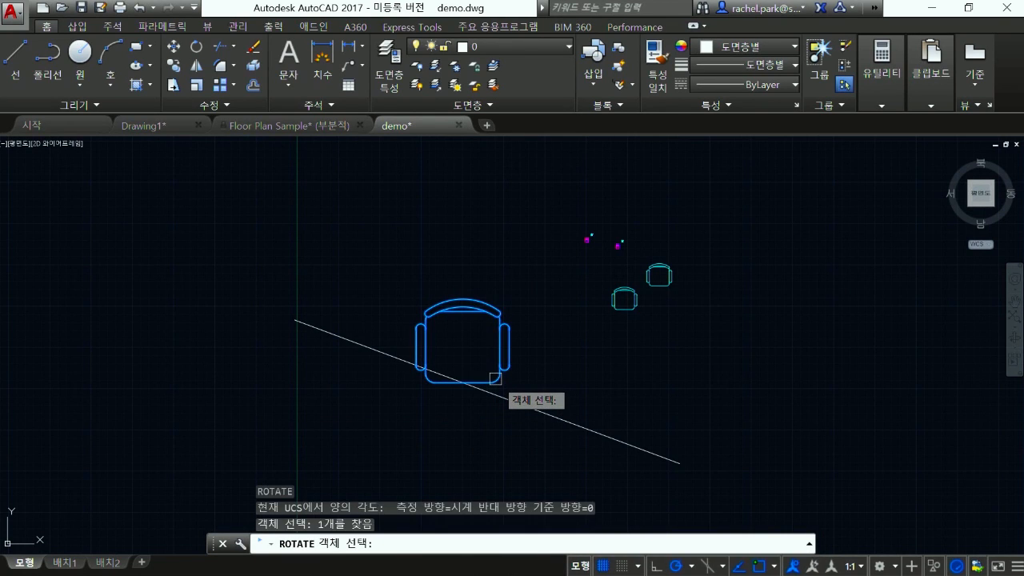
pyautogui.press('Return')
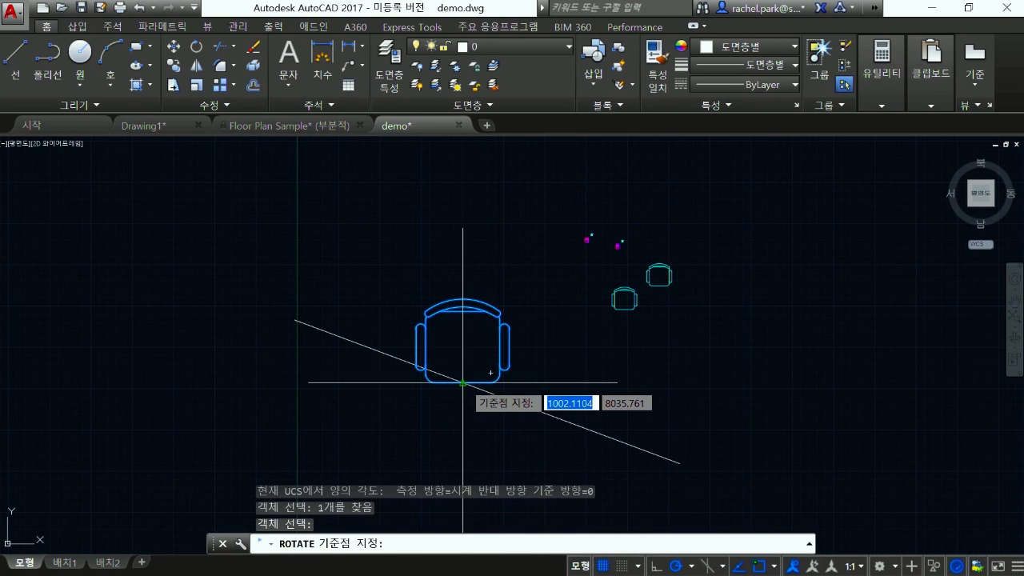
pyautogui.click(462, 384)
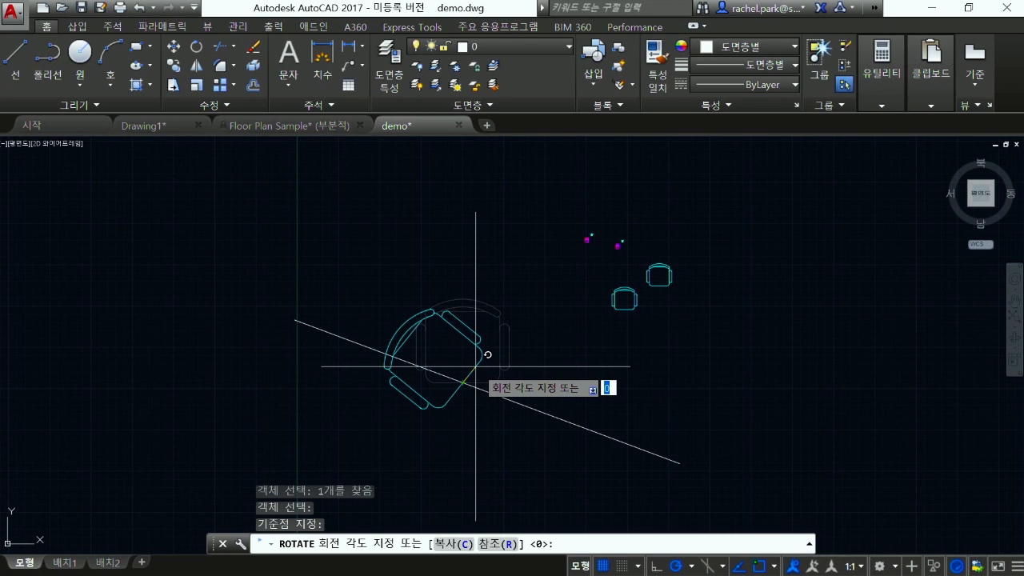
pyautogui.press('Return')
pyautogui.scroll(5, 464, 352)
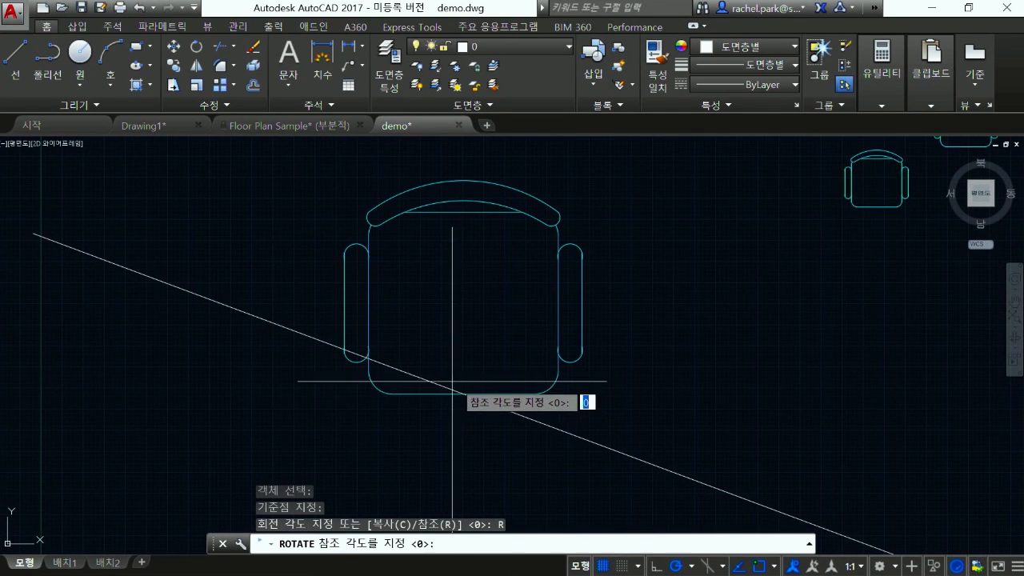
pyautogui.click(462, 394)
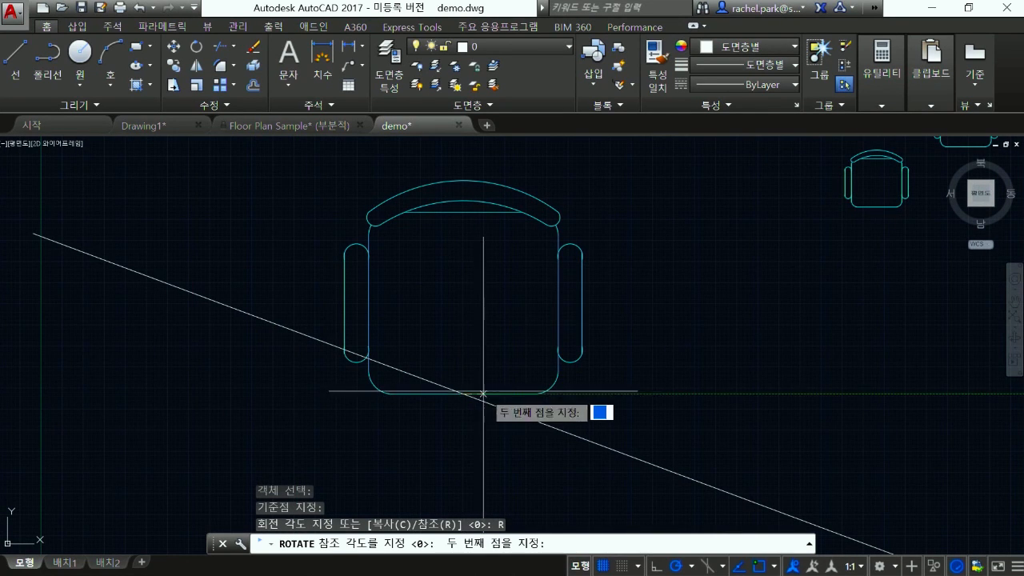
pyautogui.click(535, 393)
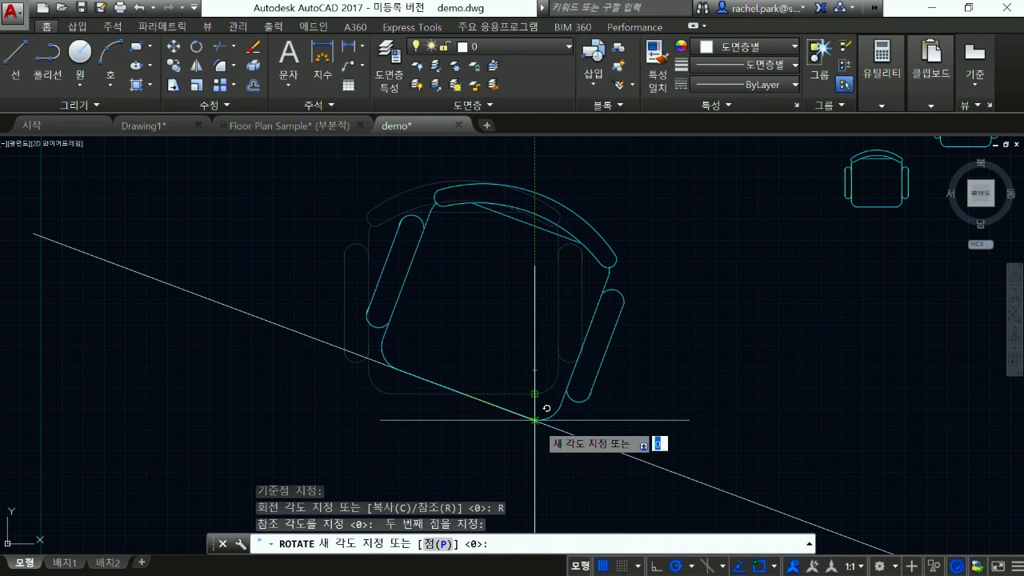
pyautogui.click(533, 419)
pyautogui.scroll(-5, 416, 345)
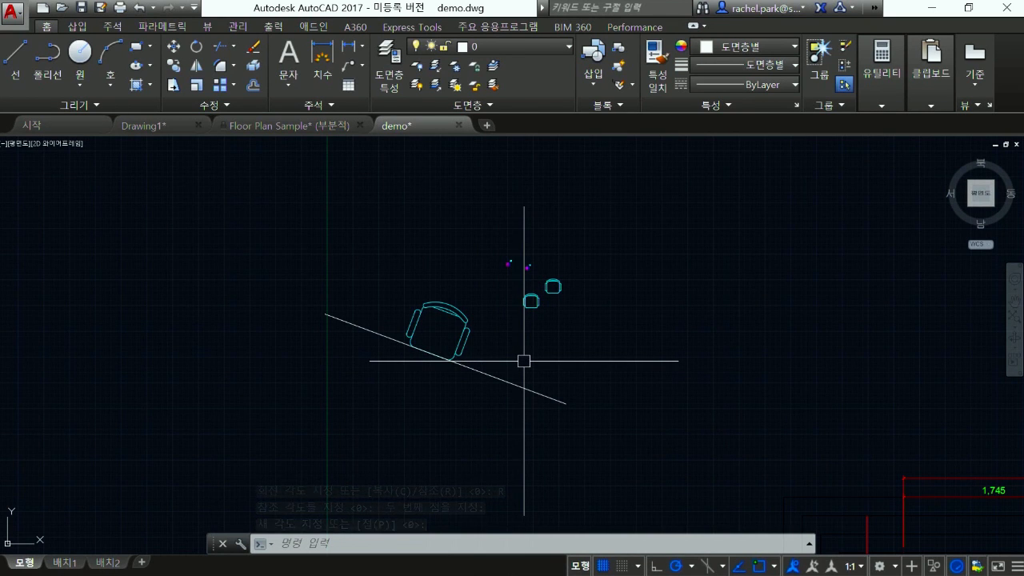
# Step: Open the tool palettes with the TOOLPALETTES command and place them in the empty area beside the drawing
pyautogui.moveTo(524, 363)
pyautogui.mouseDown(button='middle')
pyautogui.moveTo(611, 359)
pyautogui.moveTo(579, 365)
pyautogui.mouseUp(button='middle')
pyautogui.scroll(-2, 609, 359)
pyautogui.scroll(2, 536, 363)
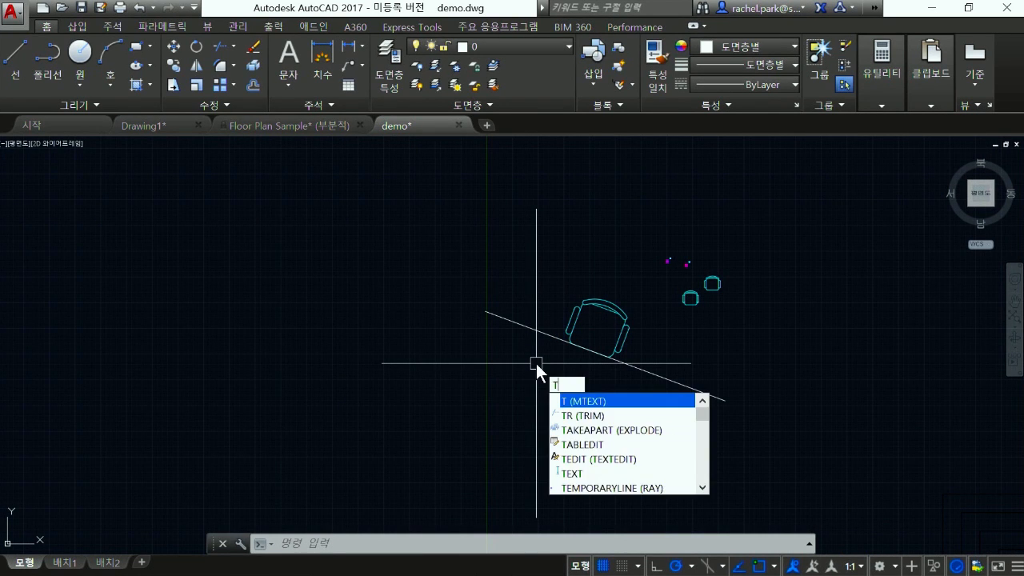
pyautogui.write('OO')
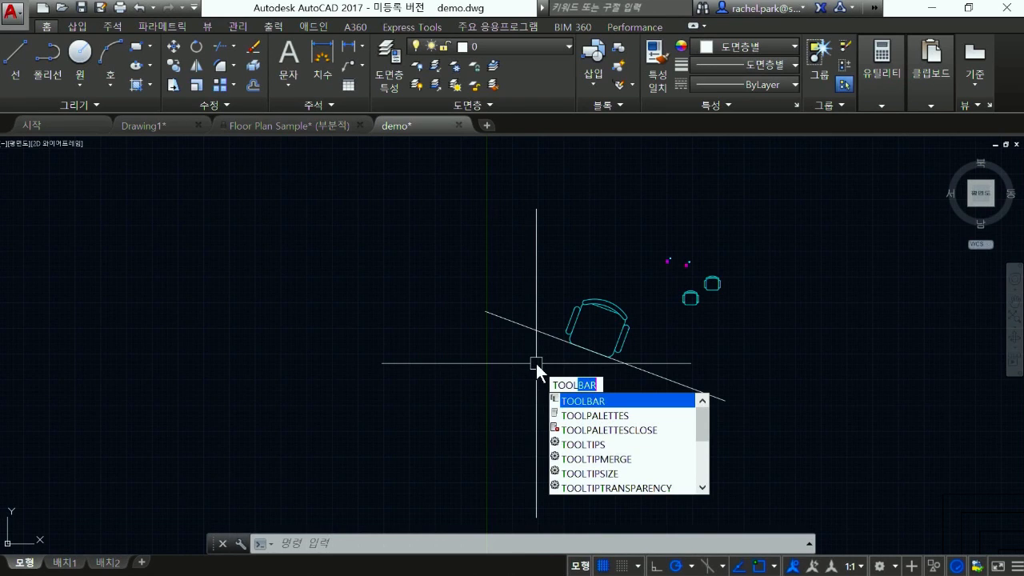
pyautogui.write('LPAL')
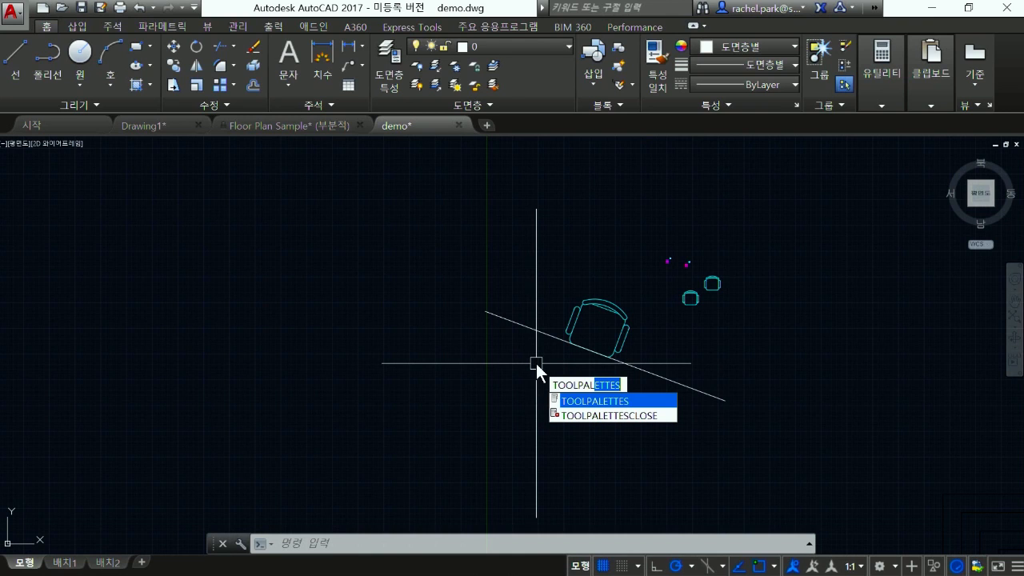
pyautogui.press('Return')
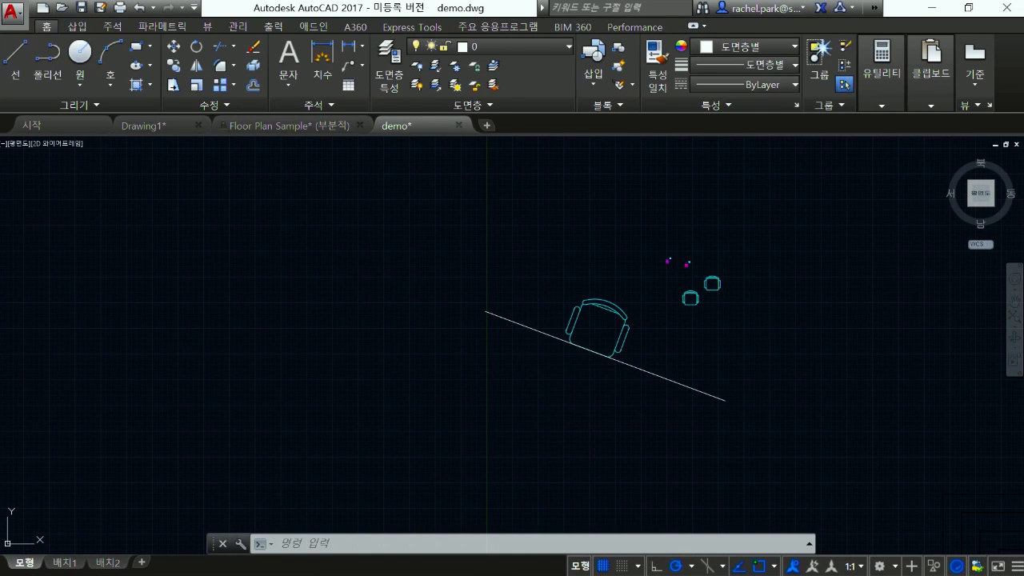
pyautogui.moveTo(513, 216); pyautogui.dragTo(315, 314)
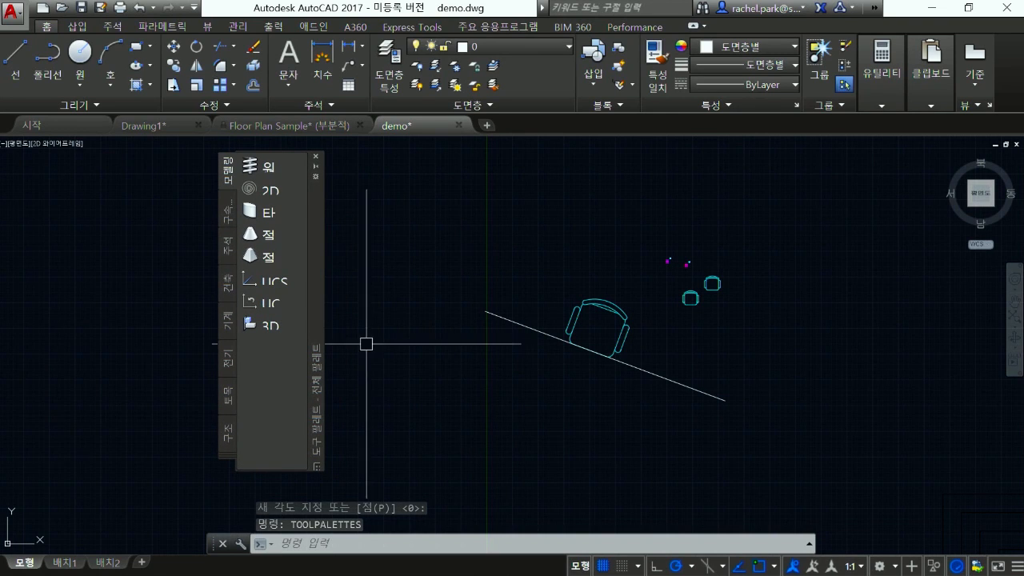
# Step: Create a new tool palette named sbck
pyautogui.rightClick(285, 355)
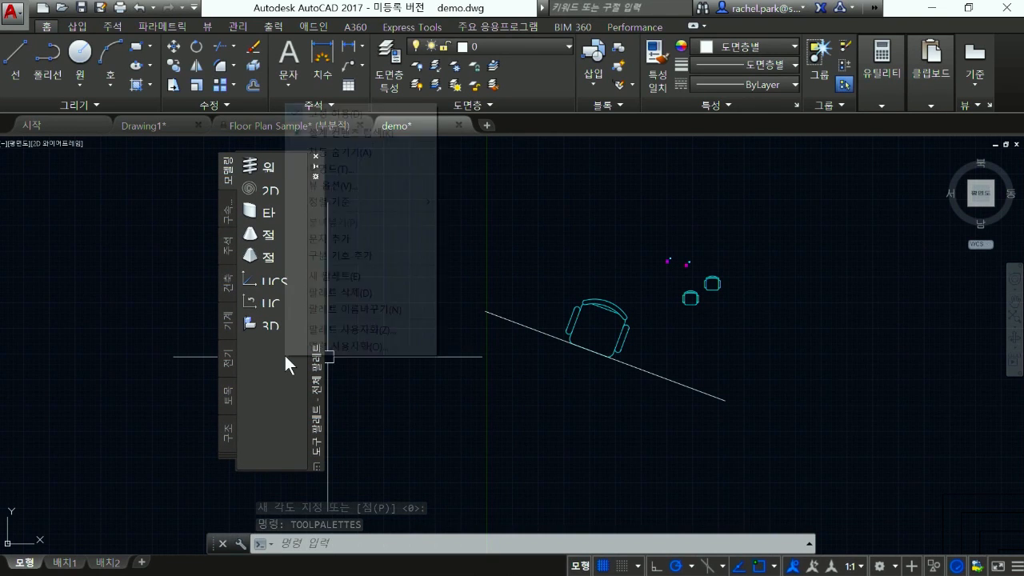
pyautogui.click(351, 275)
pyautogui.write('sb')
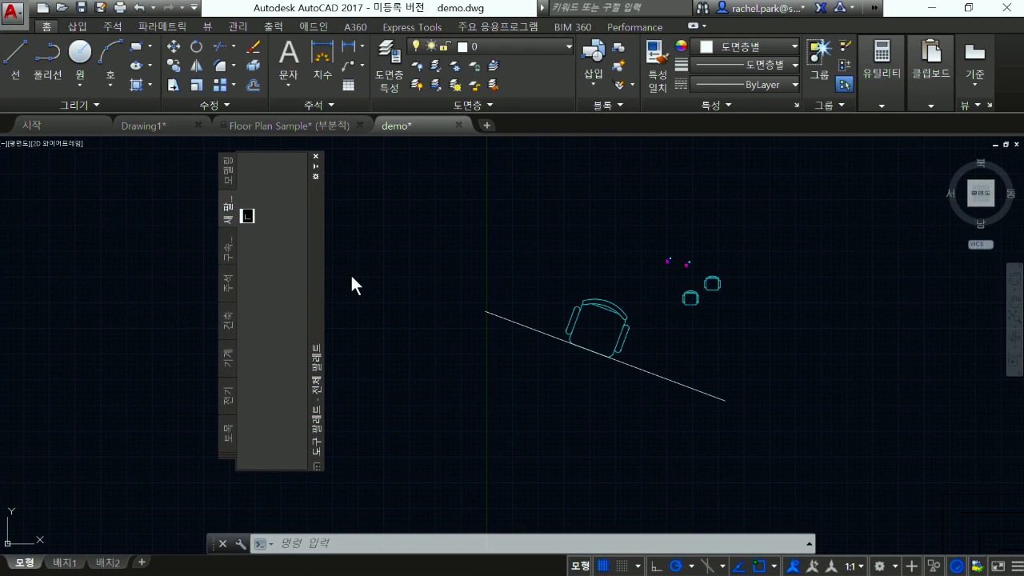
pyautogui.write('ck')
pyautogui.press('Return')
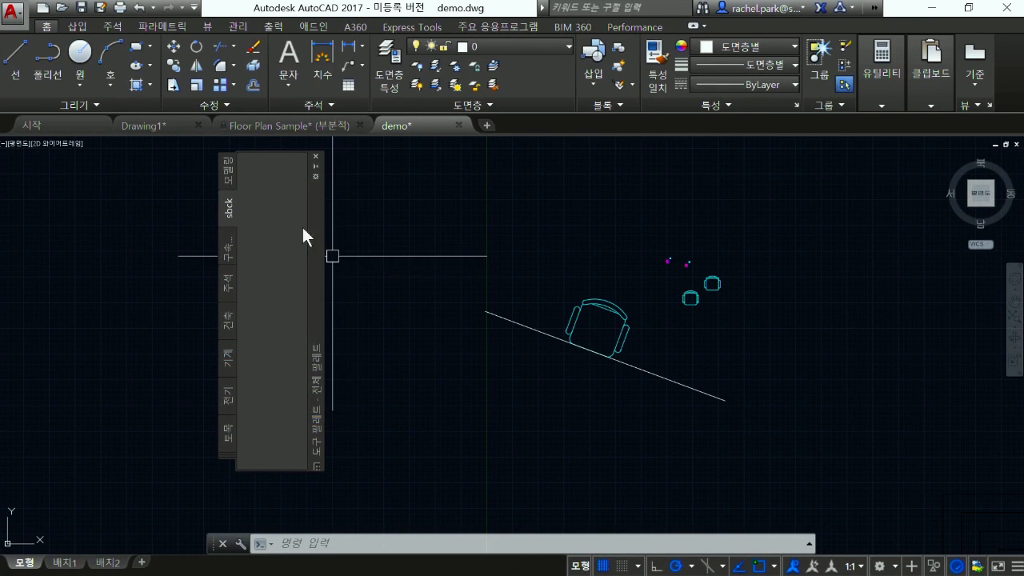
# Step: Insert the metric aluminum window from the 건축 palette above the chairs, then stretch it to 1350 wide and make it taller
pyautogui.click(227, 454)
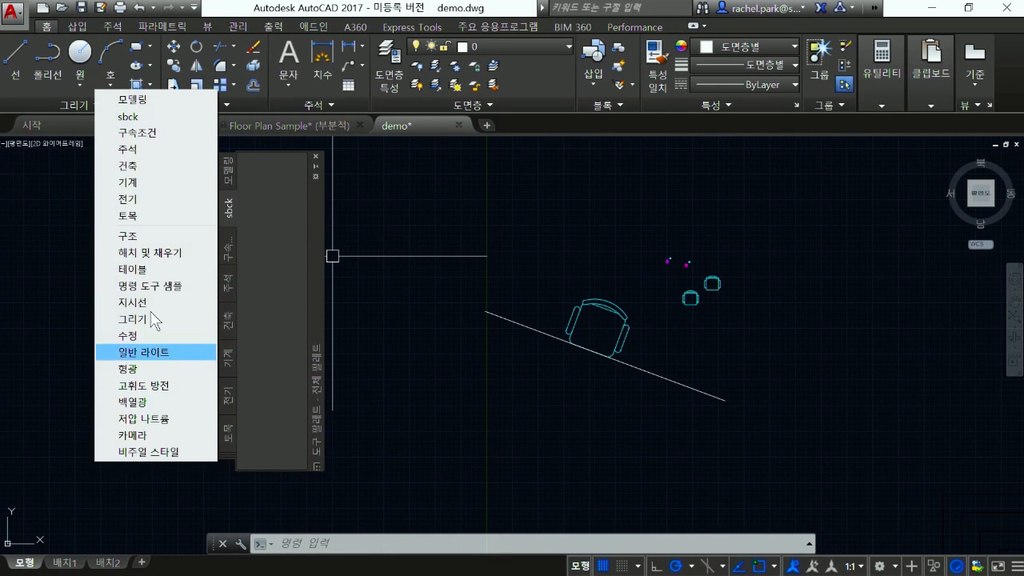
pyautogui.click(230, 326)
pyautogui.click(231, 325)
pyautogui.scroll(-3, 269, 340)
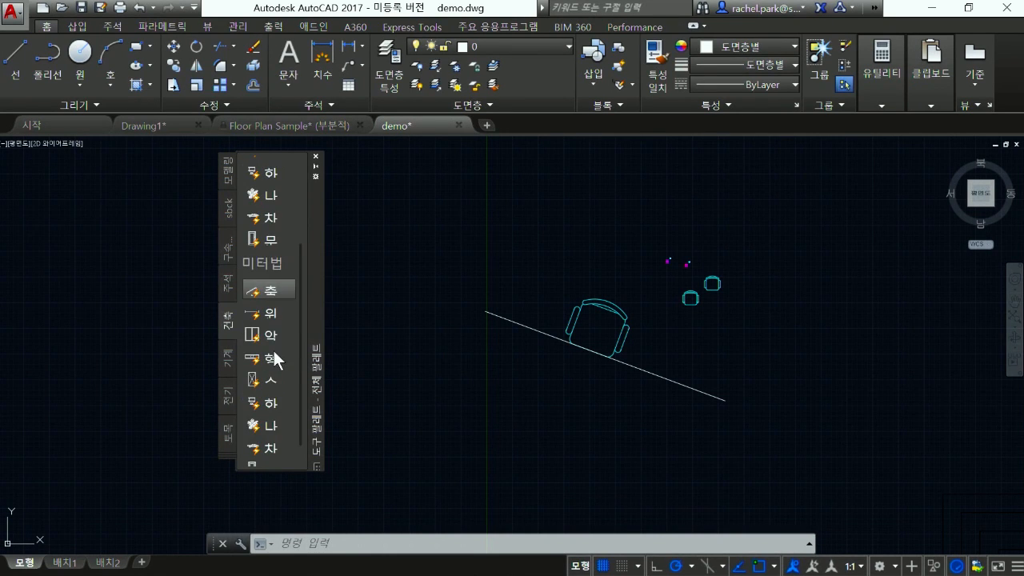
pyautogui.click(268, 334)
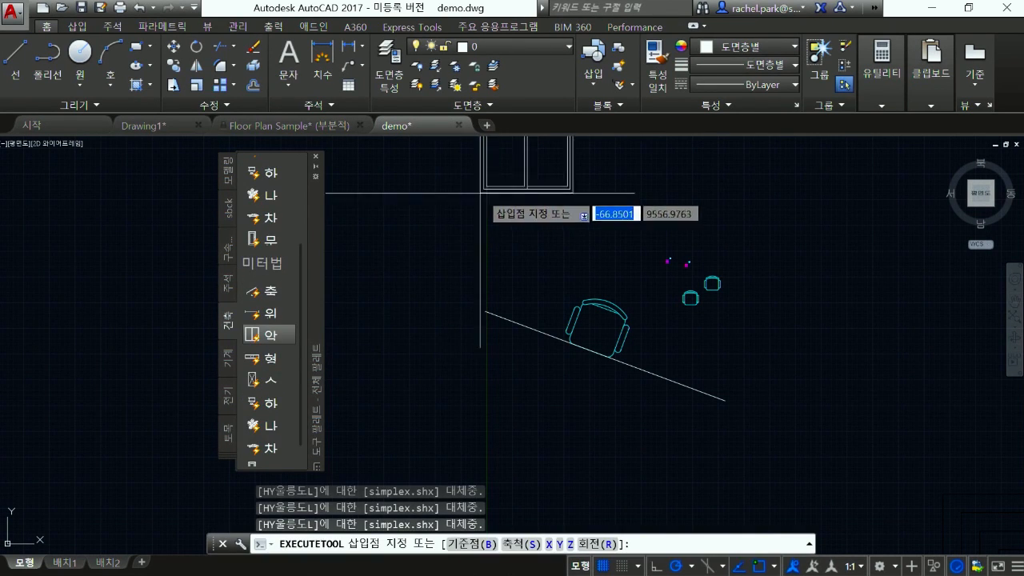
pyautogui.moveTo(582, 218); pyautogui.dragTo(582, 386, button='middle')
pyautogui.click(568, 354)
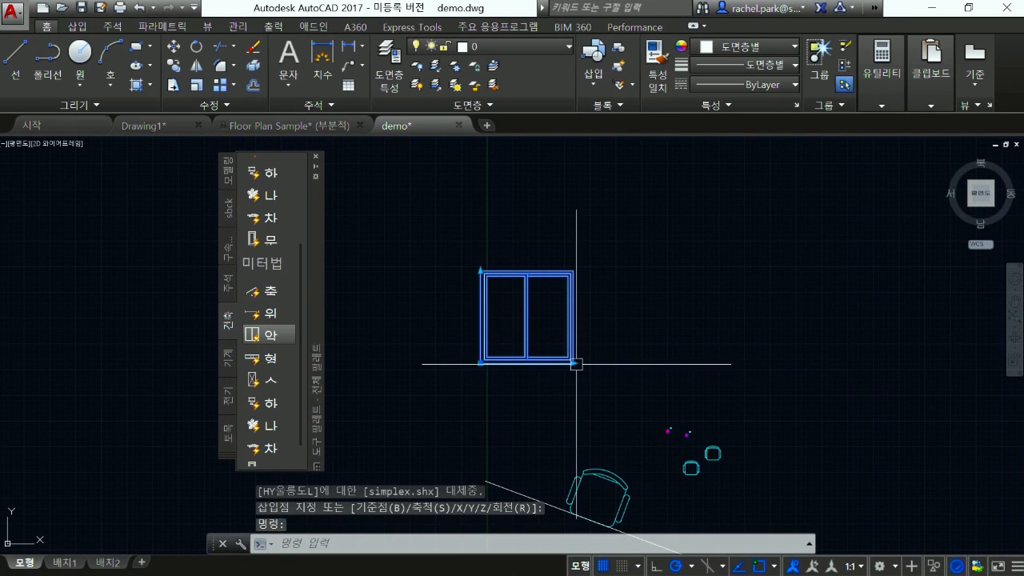
pyautogui.click(573, 363)
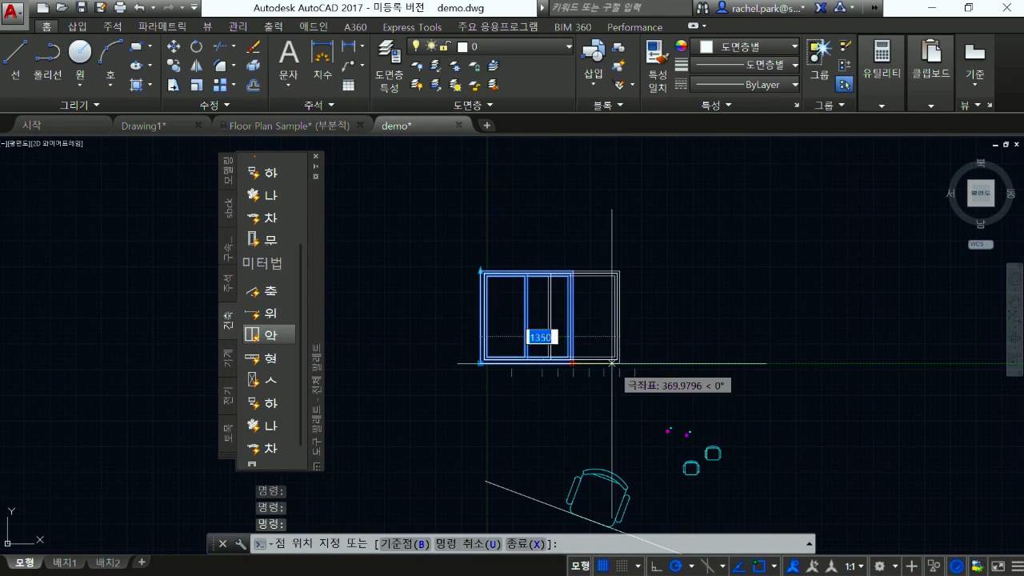
pyautogui.click(480, 210)
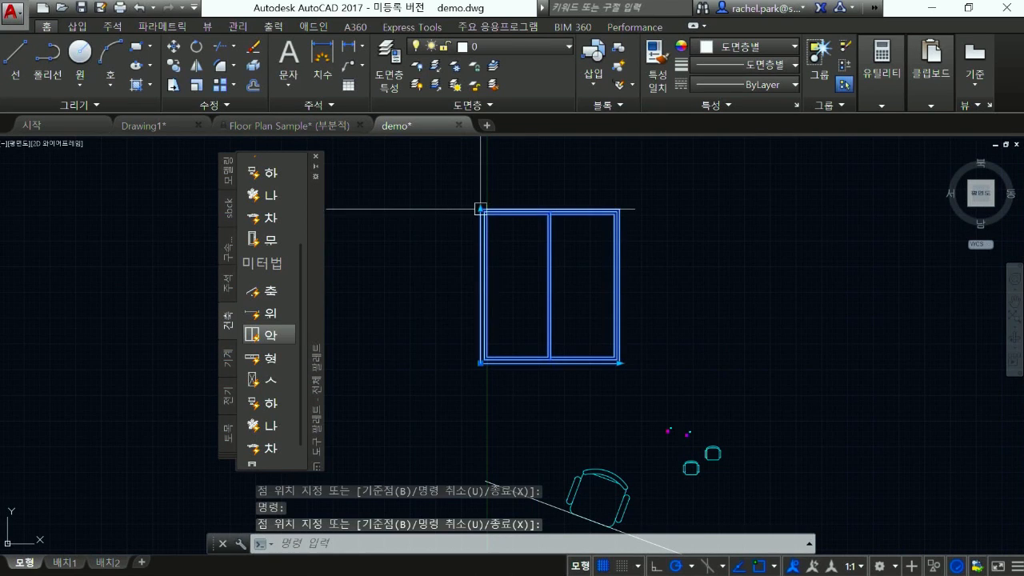
# Step: Copy the metric aluminum window tool from the 건축 palette into the sbck palette
pyautogui.rightClick(275, 332)
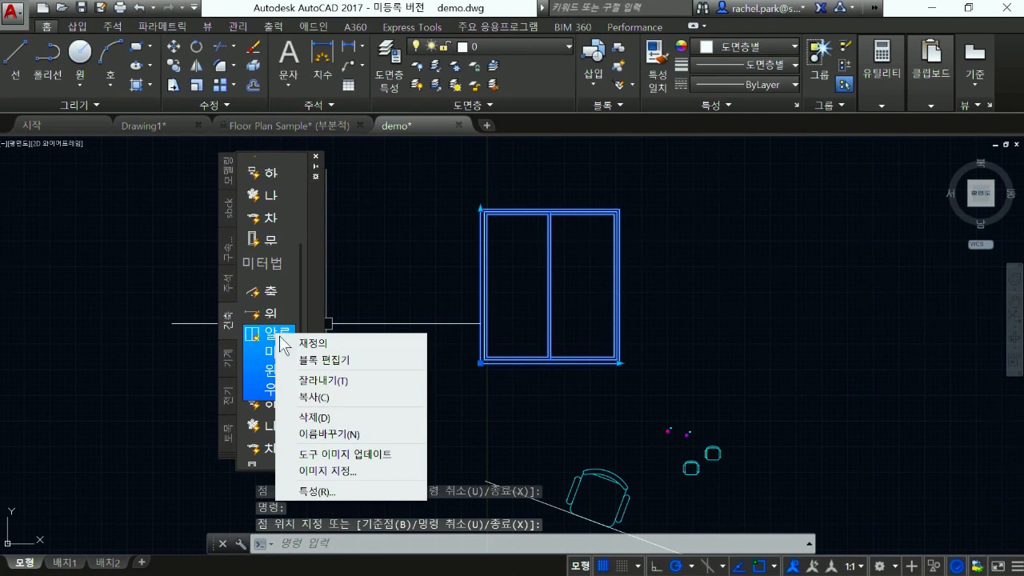
pyautogui.click(320, 397)
pyautogui.click(237, 210)
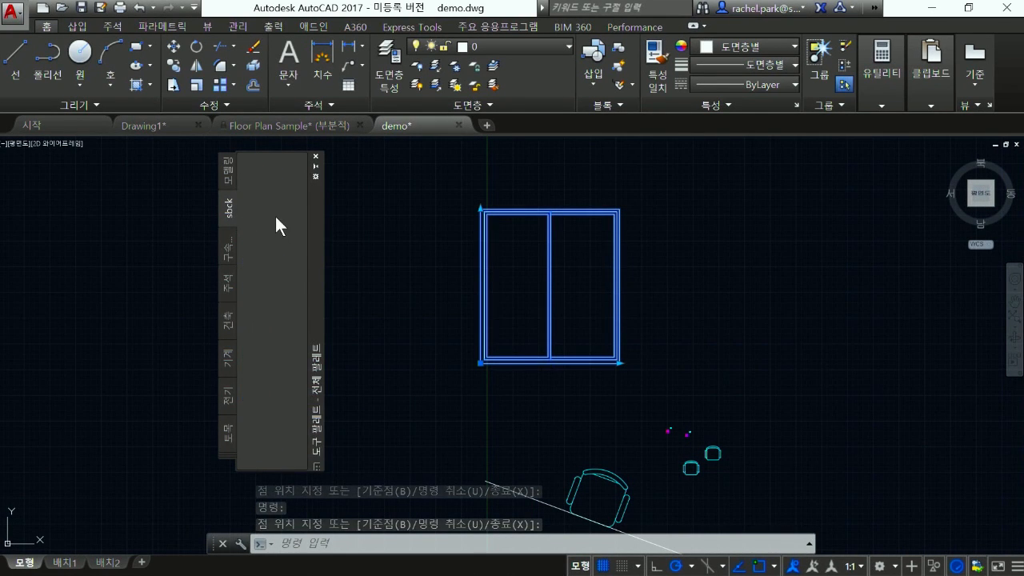
pyautogui.rightClick(274, 213)
pyautogui.click(312, 340)
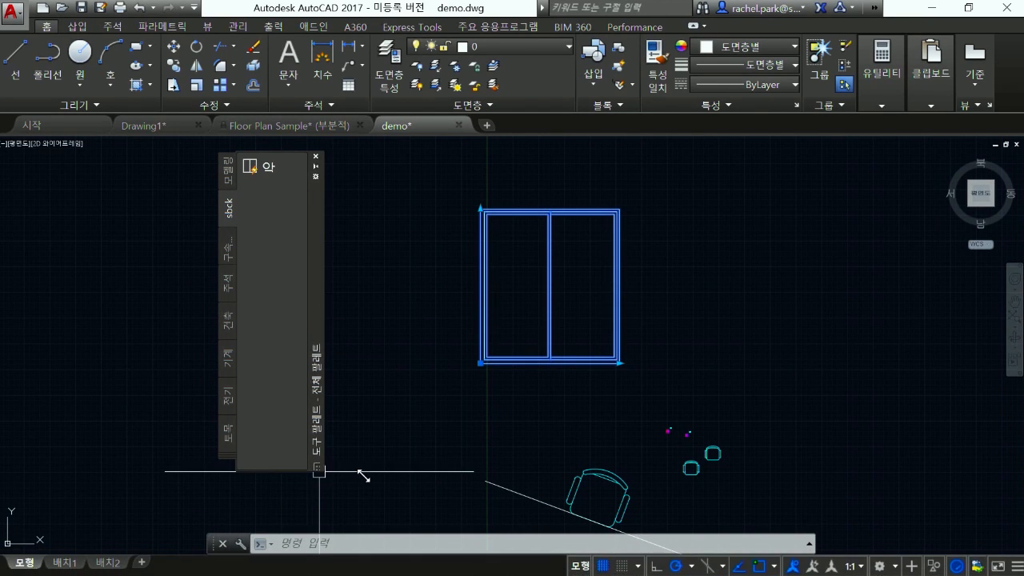
# Step: Widen the tool palettes window enough to show more of the tool names
pyautogui.moveTo(362, 475); pyautogui.dragTo(395, 482)
pyautogui.moveTo(719, 290); pyautogui.dragTo(789, 296, button='middle')
pyautogui.scroll(-2, 787, 323)
pyautogui.moveTo(496, 232); pyautogui.dragTo(542, 232, button='middle')
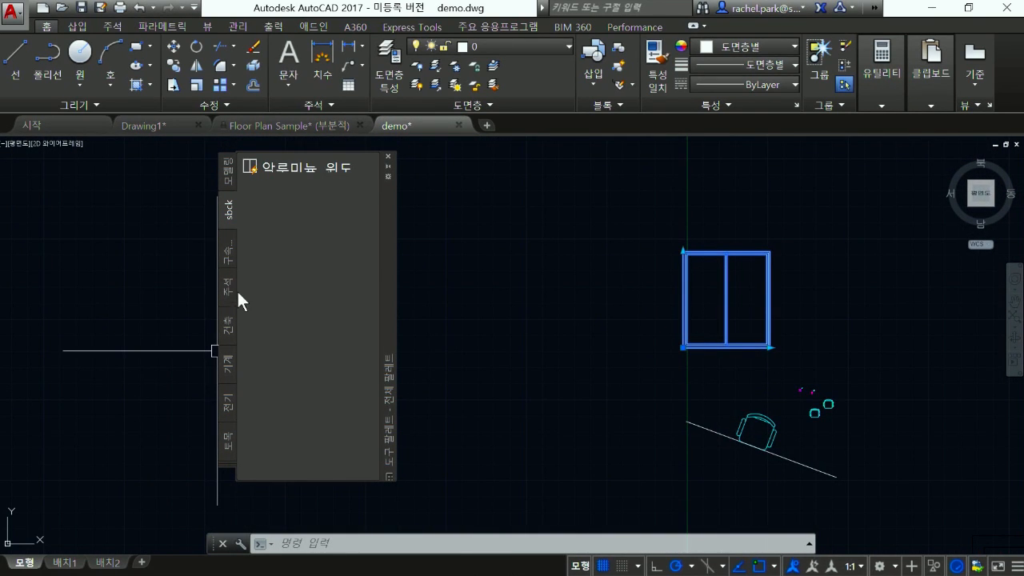
# Step: Copy the ISO brick hatch tool from the 해치 및 채우기 palette into the sbck palette
pyautogui.rightClick(227, 462)
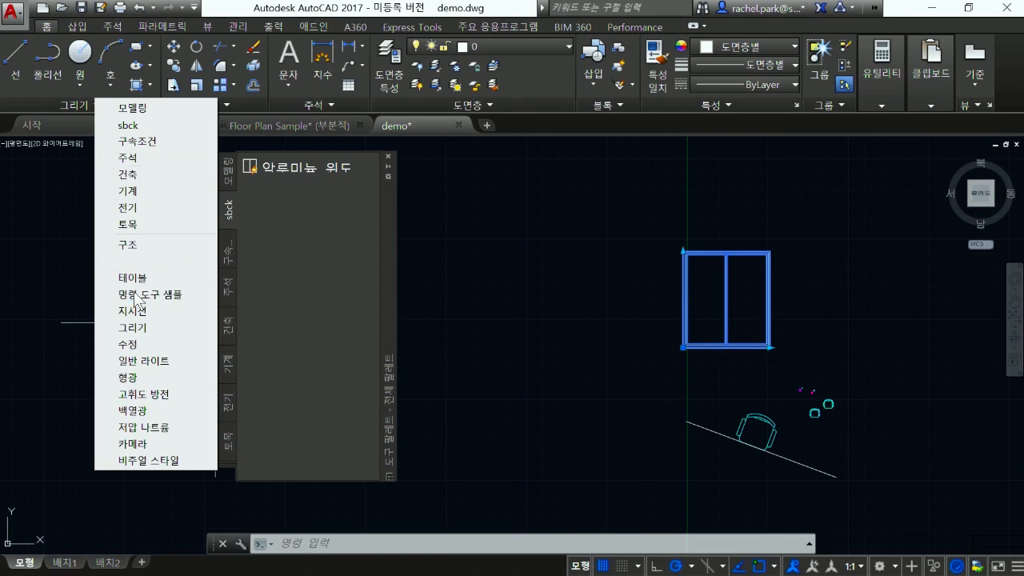
pyautogui.click(140, 263)
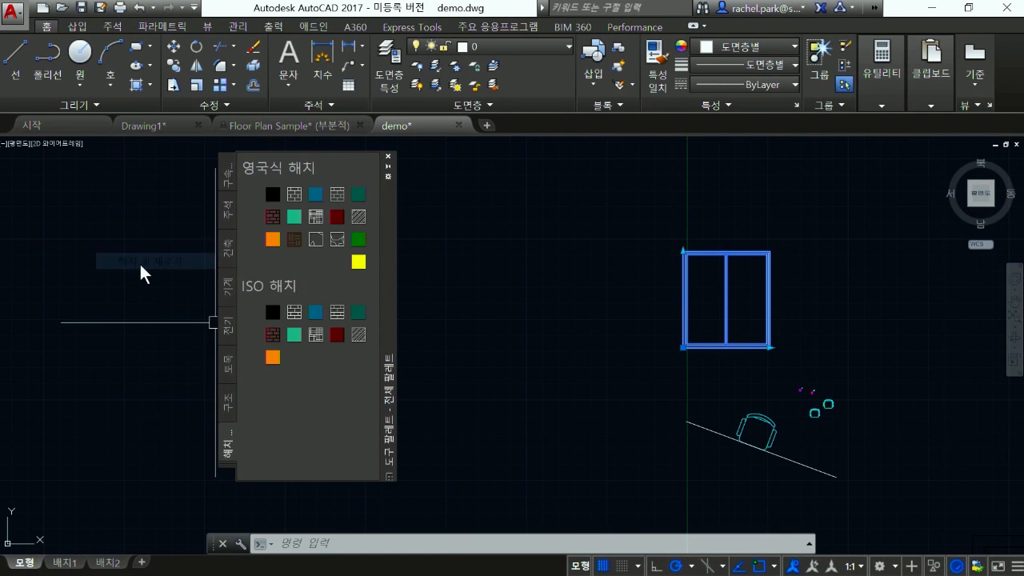
pyautogui.rightClick(294, 313)
pyautogui.click(333, 336)
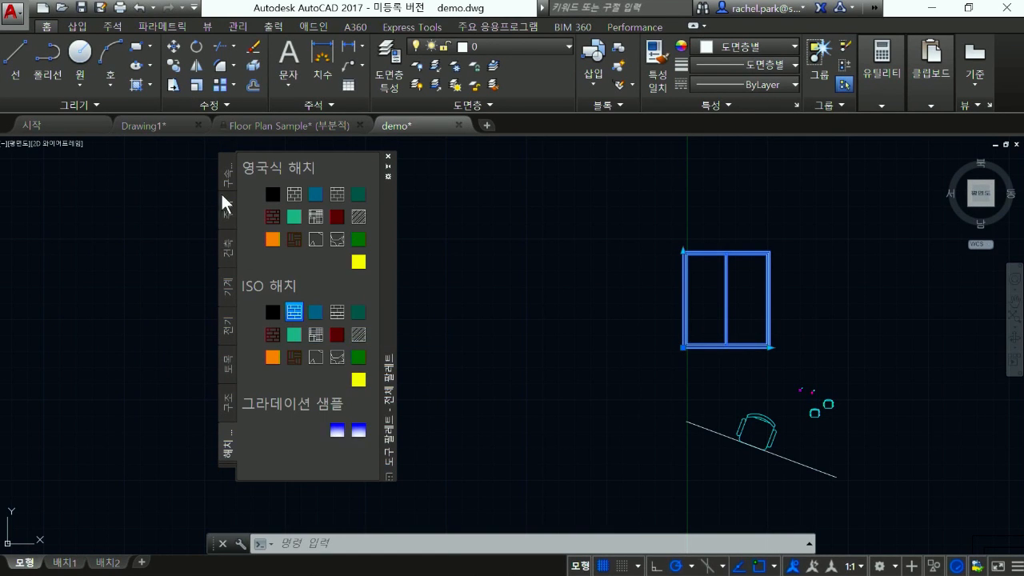
pyautogui.rightClick(222, 466)
pyautogui.click(128, 125)
pyautogui.rightClick(326, 231)
pyautogui.click(376, 349)
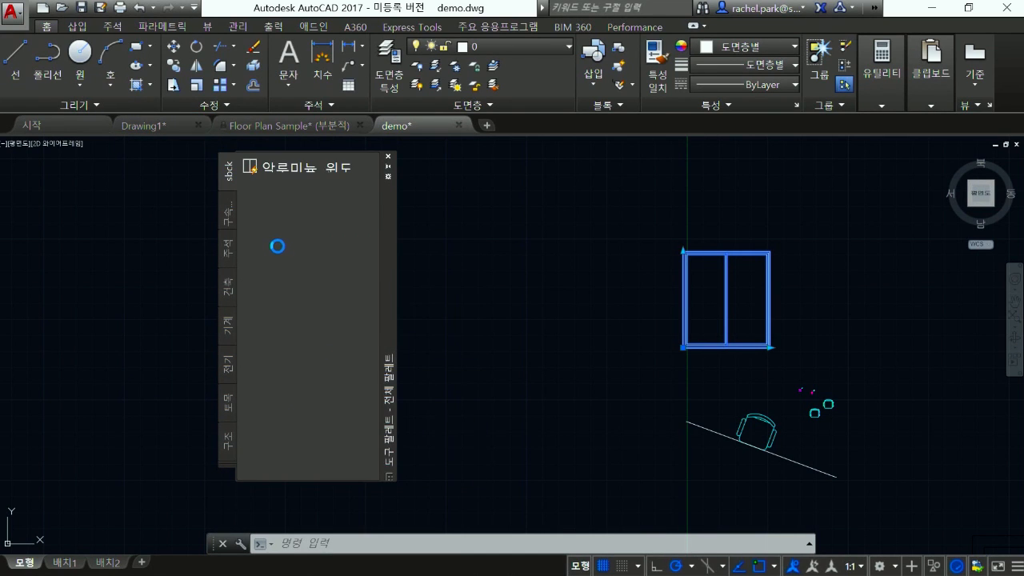
# Step: Set the copied brick hatch tool's scale to 50 and rename it 벽돌50 in its tool properties
pyautogui.rightClick(275, 193)
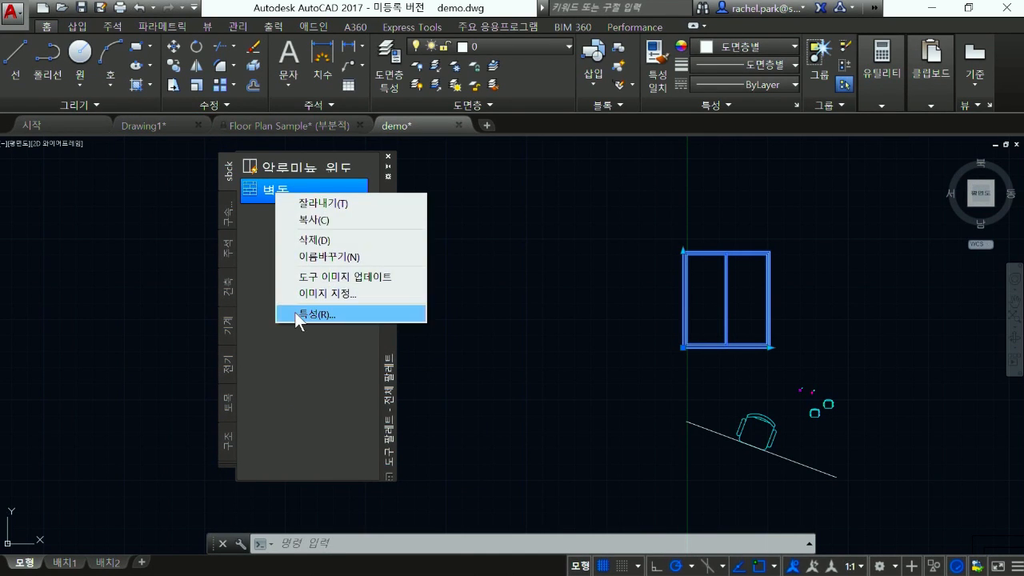
pyautogui.click(295, 314)
pyautogui.click(455, 320)
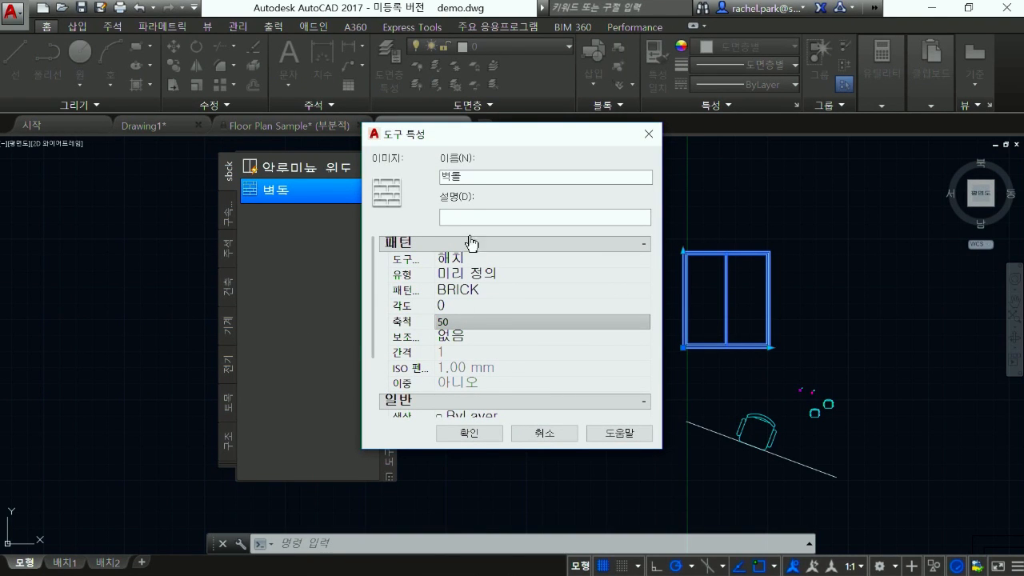
pyautogui.press('Return')
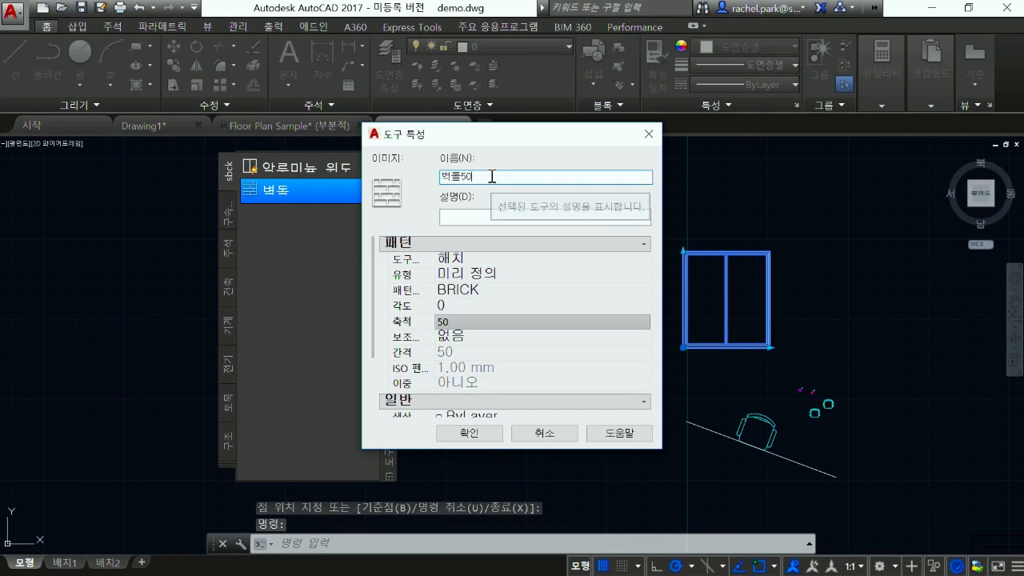
pyautogui.click(449, 437)
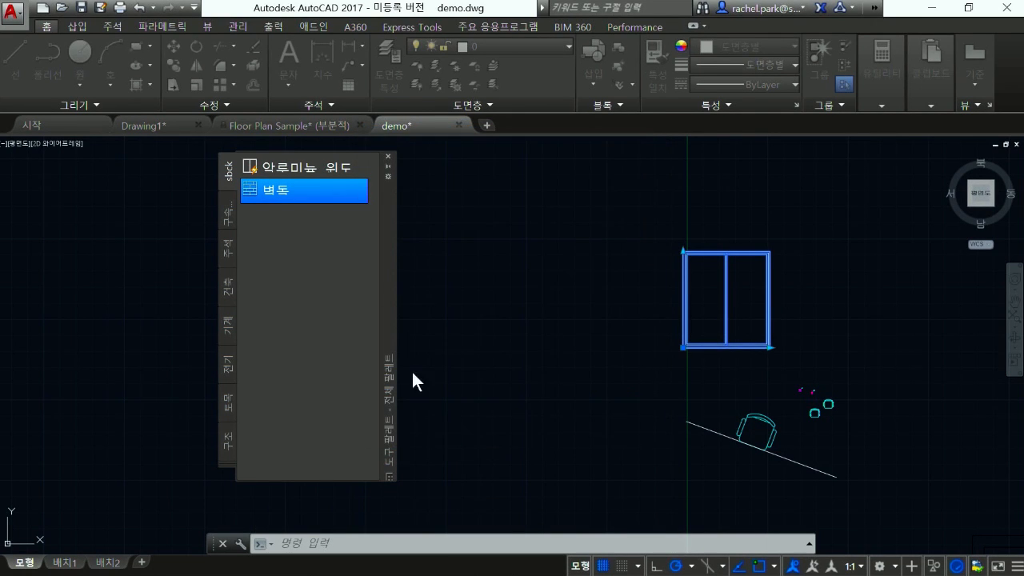
# Step: Duplicate the 벽돌50 hatch tool within the sbck palette
pyautogui.rightClick(329, 197)
pyautogui.click(350, 218)
pyautogui.rightClick(290, 258)
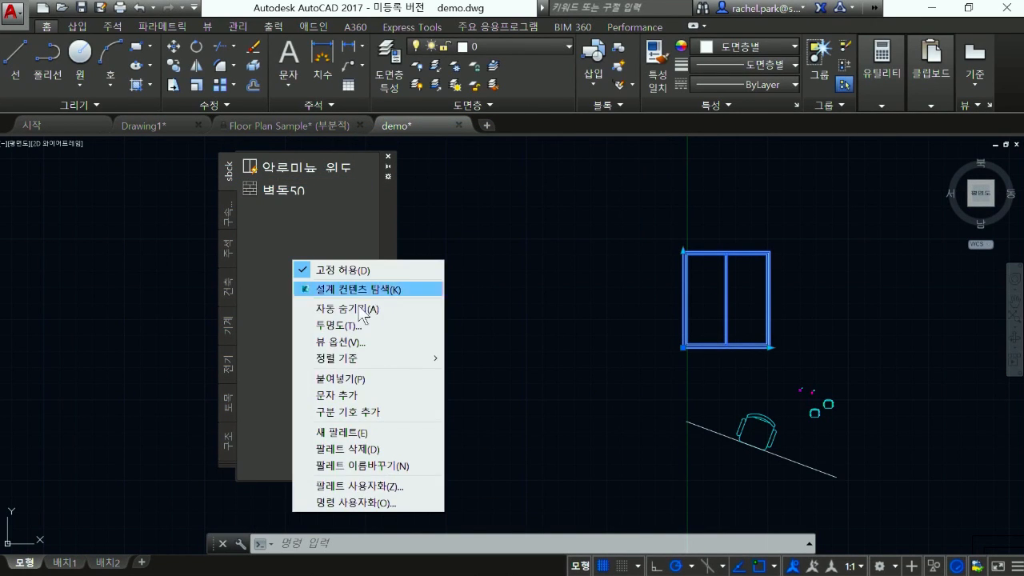
pyautogui.click(352, 379)
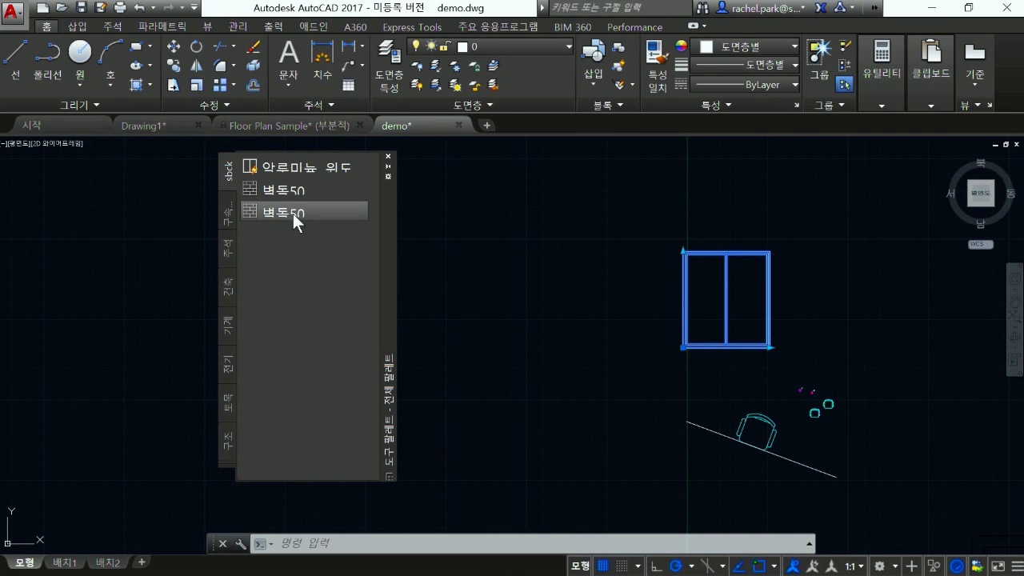
# Step: Set the duplicated brick tool's scale to 100 and angle to 90, and rename it 벽돌100 in its tool properties
pyautogui.rightClick(293, 214)
pyautogui.click(340, 337)
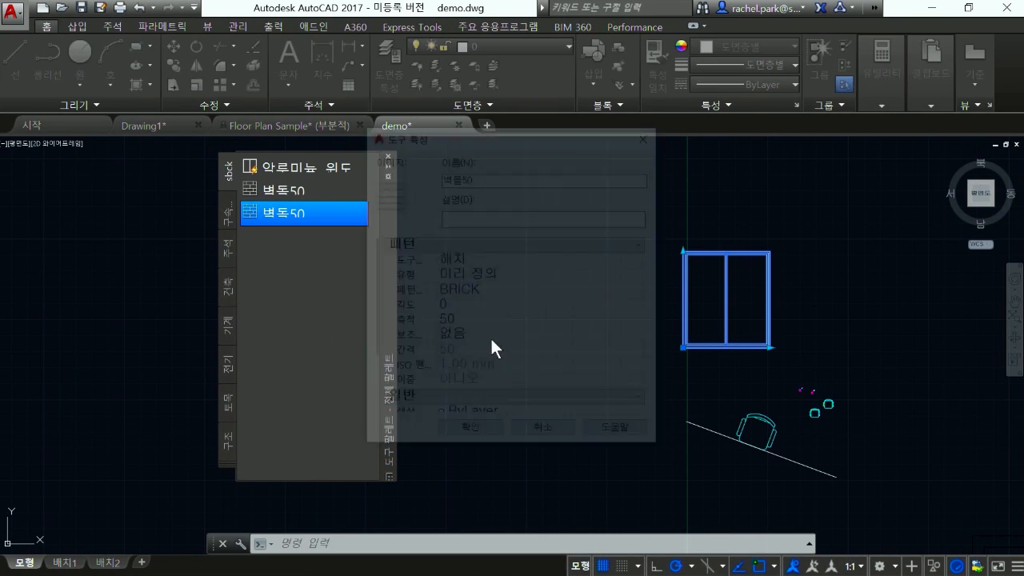
pyautogui.click(471, 321)
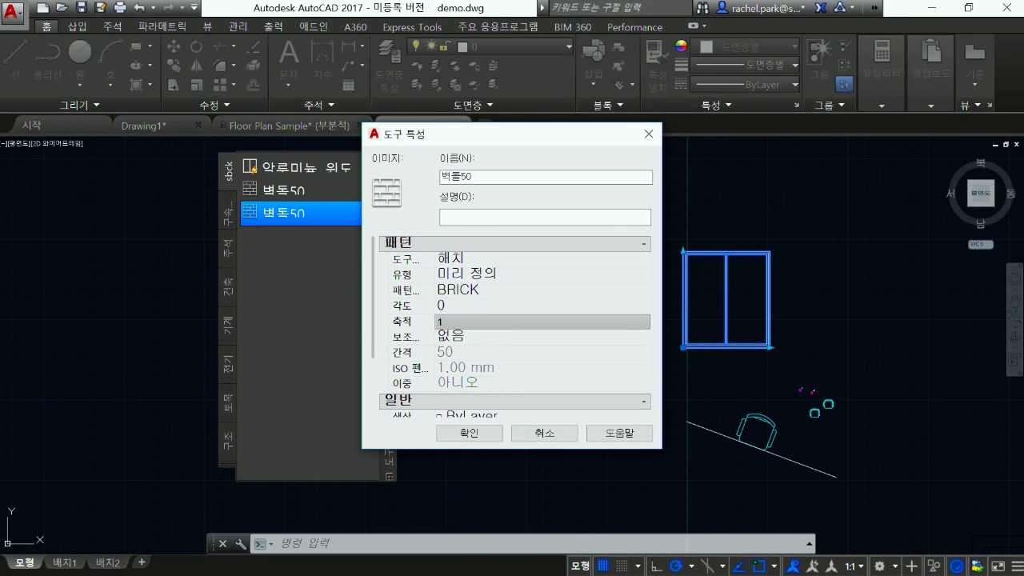
pyautogui.click(483, 294)
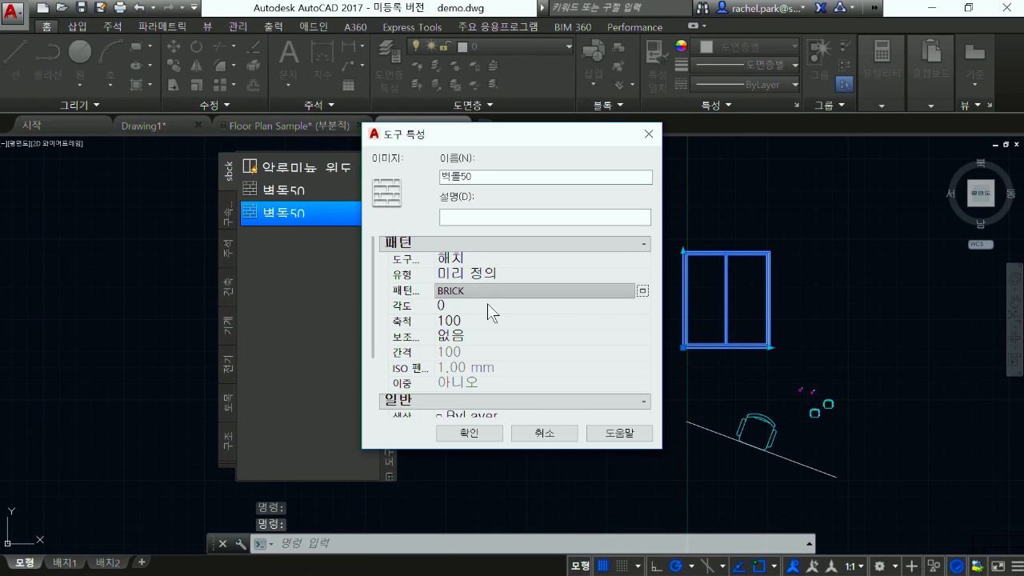
pyautogui.click(487, 304)
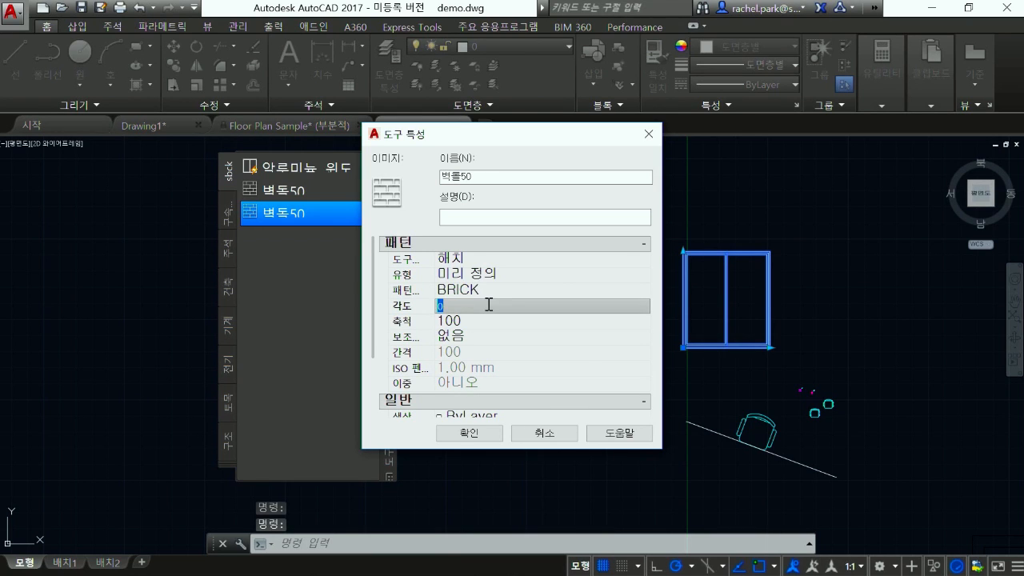
pyautogui.click(496, 180)
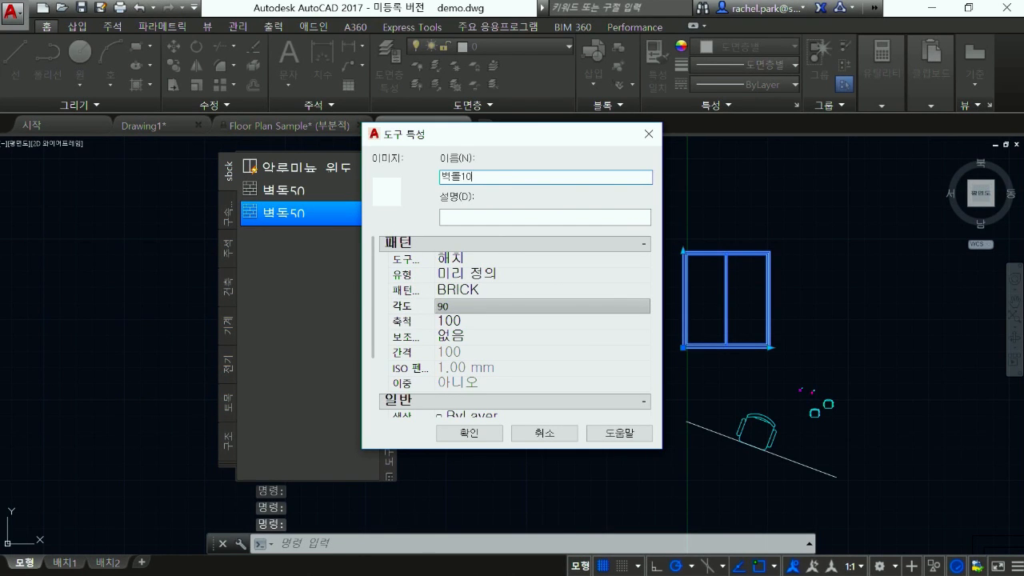
pyautogui.click(471, 434)
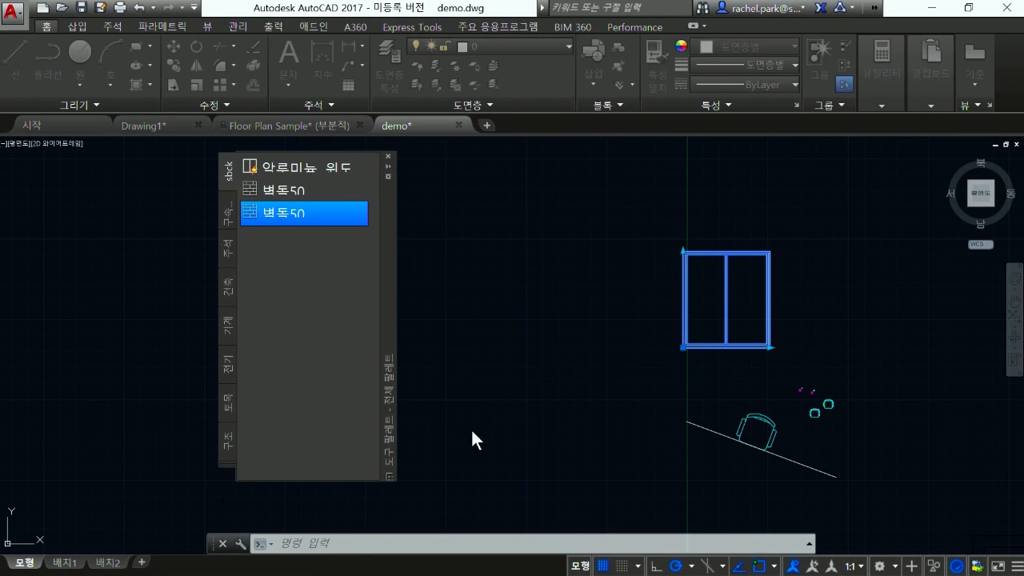
# Step: Draw two large circles side by side above the window block, the first with a radius of about 2234
pyautogui.scroll(-2, 768, 484)
pyautogui.press('Escape')
pyautogui.write('c')
pyautogui.press('space')
pyautogui.click(536, 209)
pyautogui.click(608, 263)
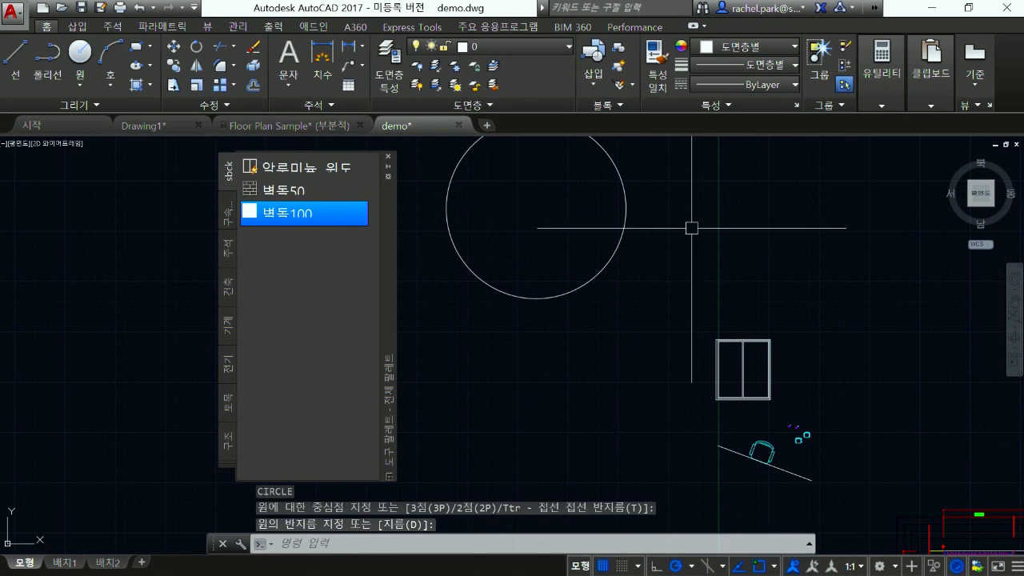
pyautogui.press('space')
pyautogui.click(778, 182)
pyautogui.click(837, 258)
pyautogui.moveTo(723, 208); pyautogui.dragTo(686, 297, button='middle')
pyautogui.moveTo(662, 242); pyautogui.dragTo(700, 232, button='middle')
# Step: Hatch the first circle with the 벽돌50 tool and the second circle with the 벽돌100 tool
pyautogui.moveTo(298, 188); pyautogui.dragTo(504, 284)
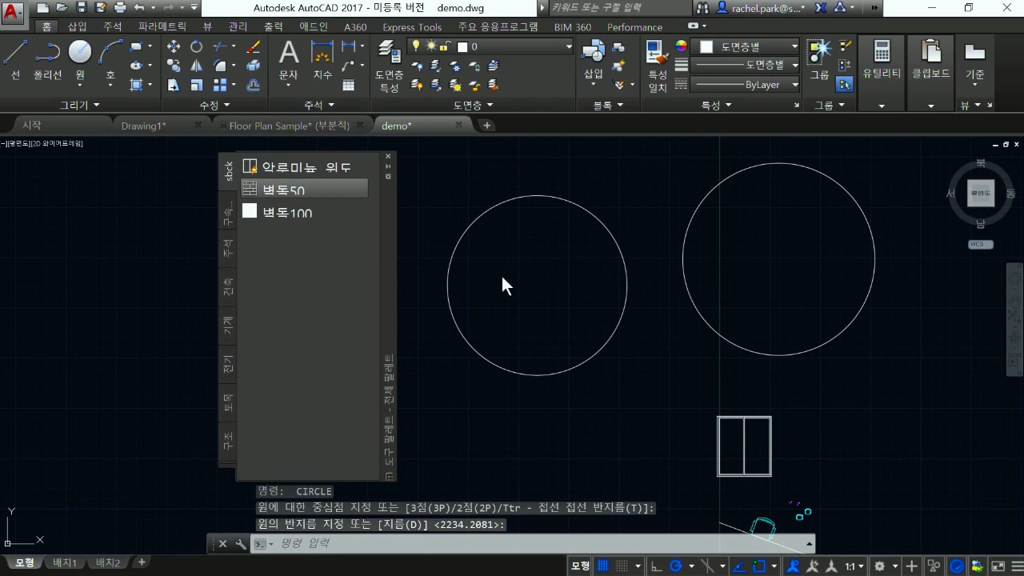
pyautogui.click(285, 192)
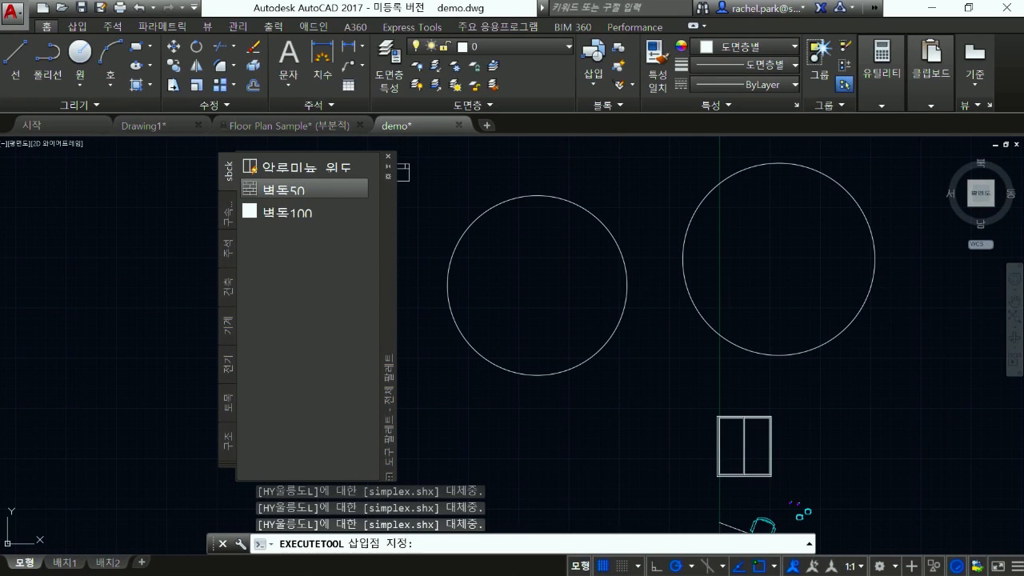
pyautogui.click(544, 292)
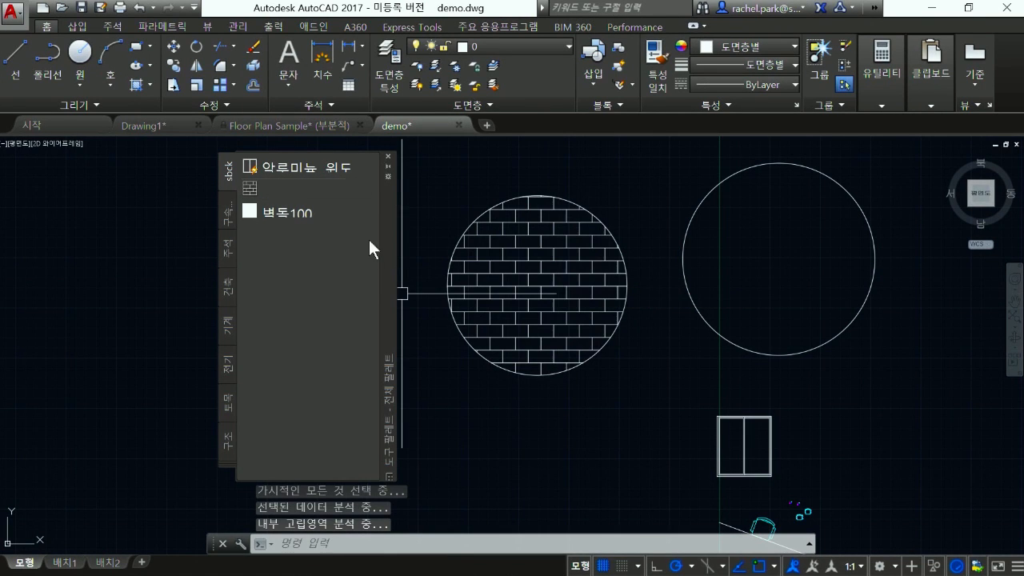
pyautogui.click(786, 260)
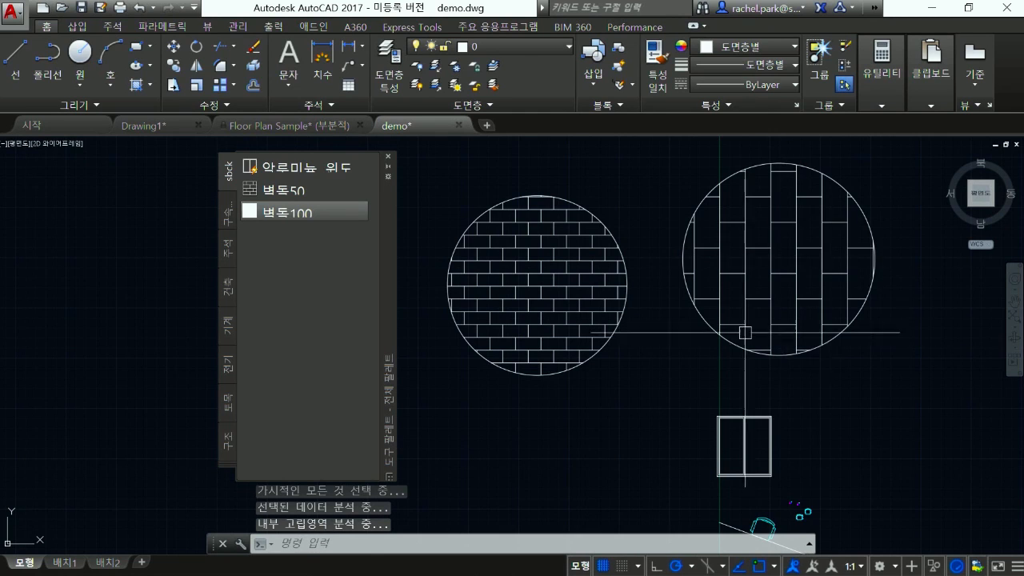
pyautogui.scroll(-2, 661, 336)
pyautogui.scroll(-2, 641, 304)
pyautogui.scroll(2, 632, 307)
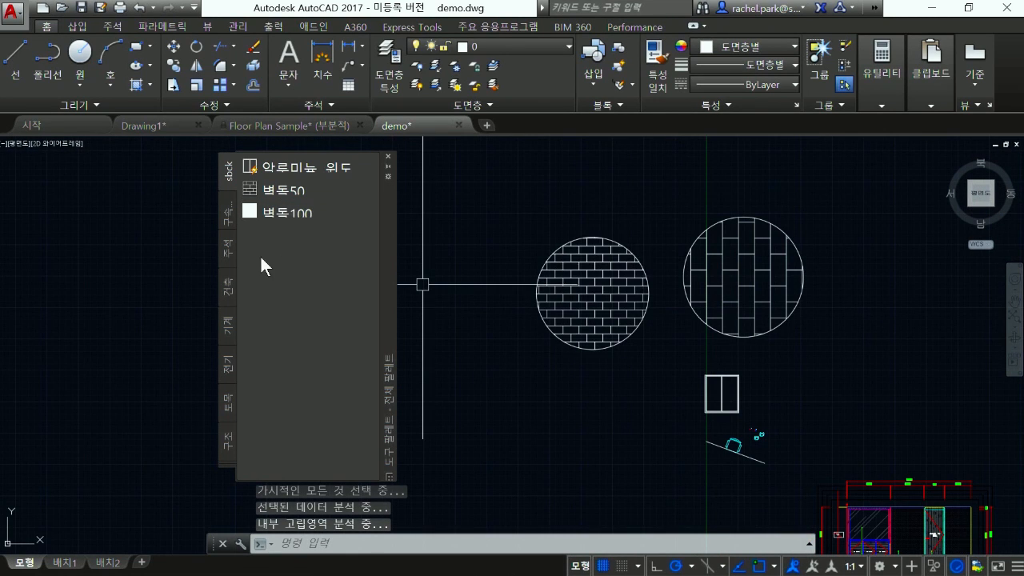
# Step: Move the tool palettes window farther away from the hatched circles
pyautogui.moveTo(386, 232); pyautogui.dragTo(295, 241)
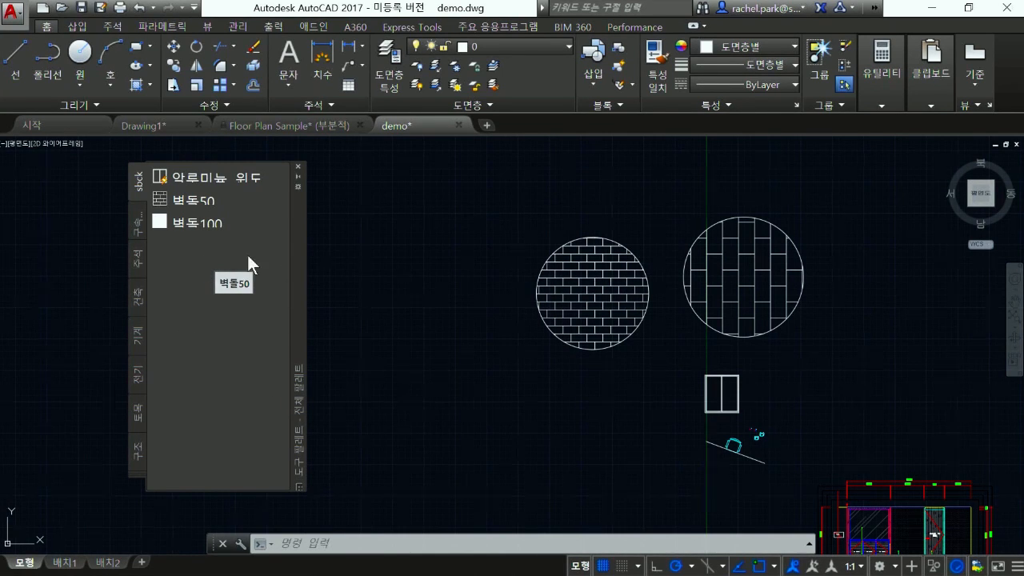
pyautogui.moveTo(299, 278); pyautogui.dragTo(280, 280)
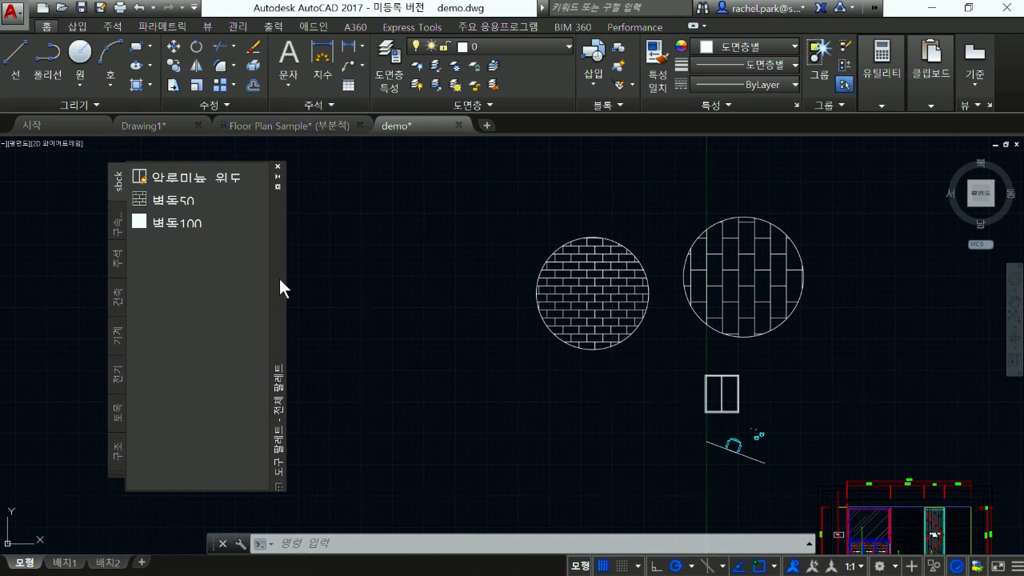
pyautogui.rightClick(227, 279)
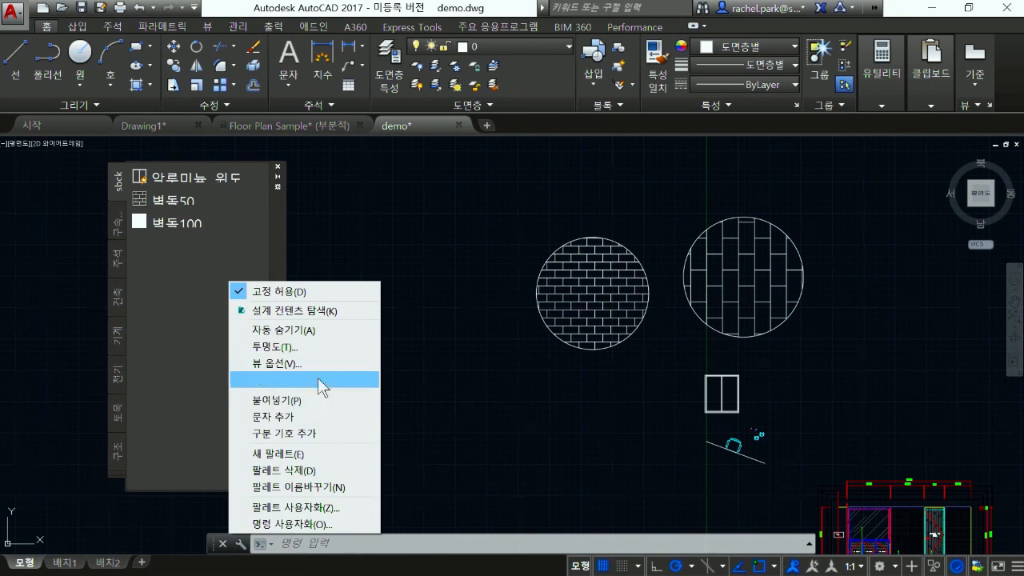
pyautogui.click(195, 326)
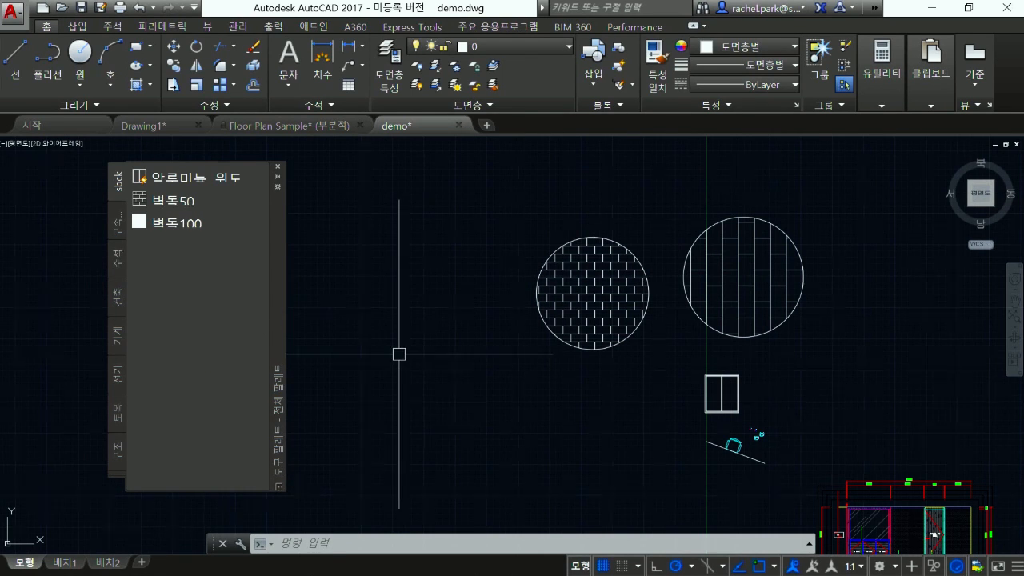
# Step: Select the two small chairs and the tiny objects above them, and paste a copy as a block beside the originals
pyautogui.moveTo(407, 331); pyautogui.dragTo(369, 320, button='middle')
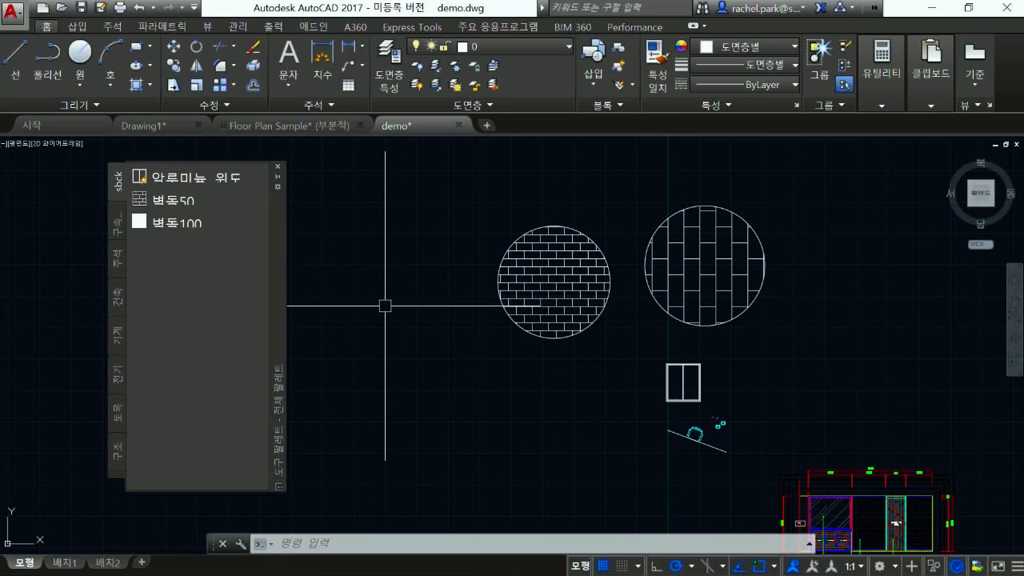
pyautogui.scroll(-2, 424, 311)
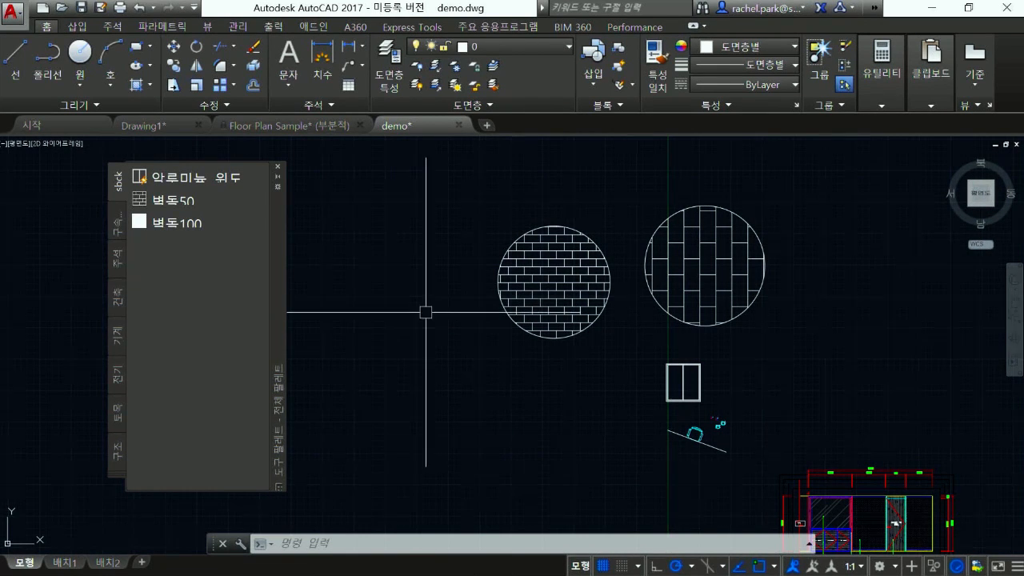
pyautogui.scroll(2, 623, 331)
pyautogui.scroll(2, 620, 332)
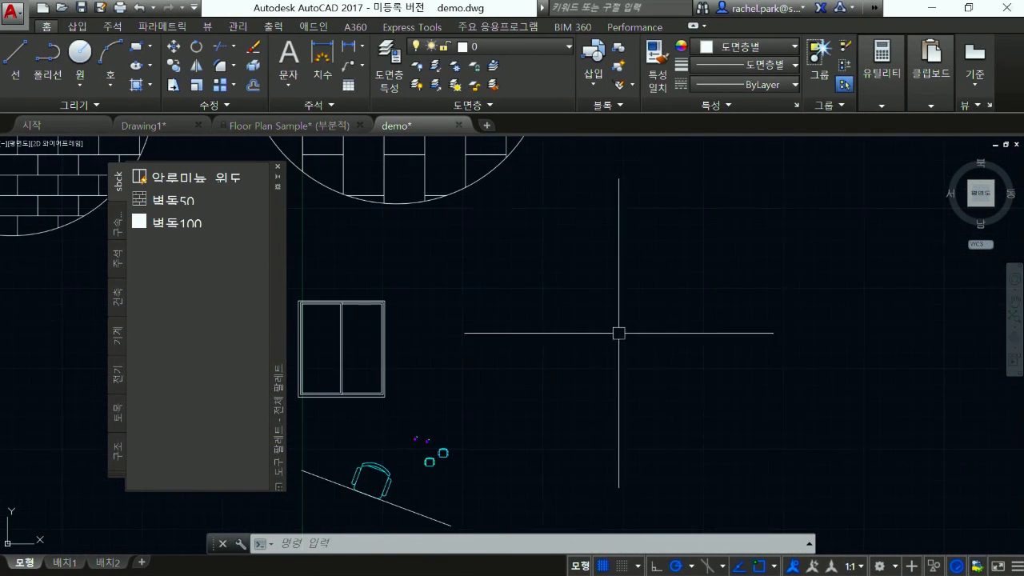
pyautogui.moveTo(558, 392); pyautogui.dragTo(752, 286, button='middle')
pyautogui.scroll(2, 621, 361)
pyautogui.scroll(1, 728, 338)
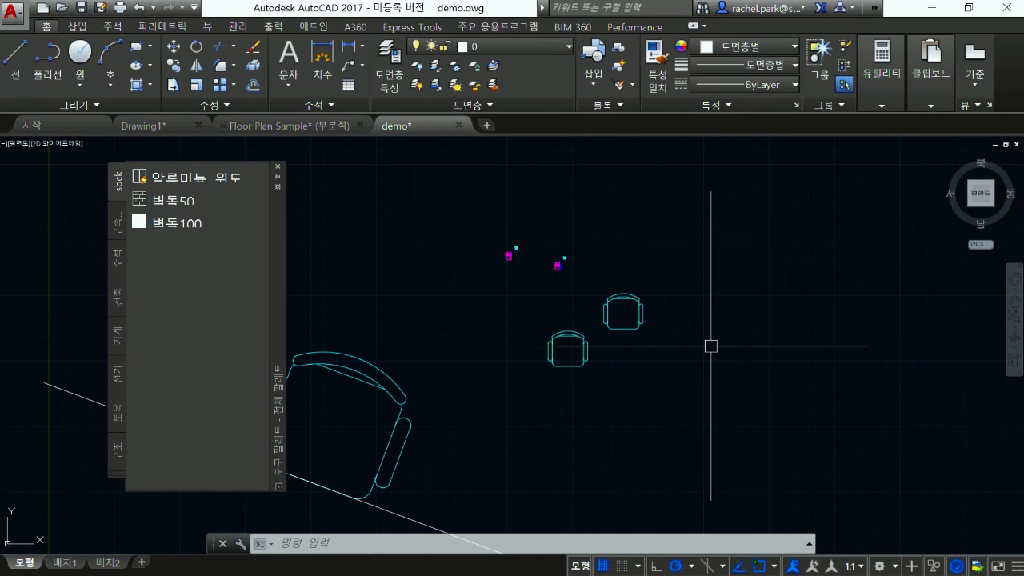
pyautogui.moveTo(711, 346); pyautogui.dragTo(738, 354, button='middle')
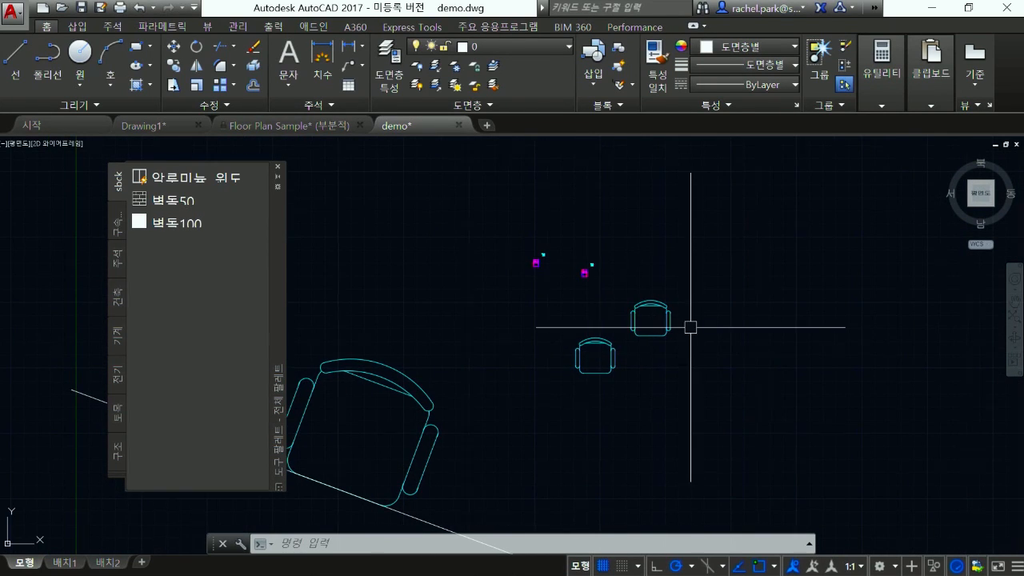
pyautogui.scroll(2, 567, 252)
pyautogui.scroll(-2, 612, 269)
pyautogui.scroll(-2, 629, 279)
pyautogui.scroll(2, 624, 278)
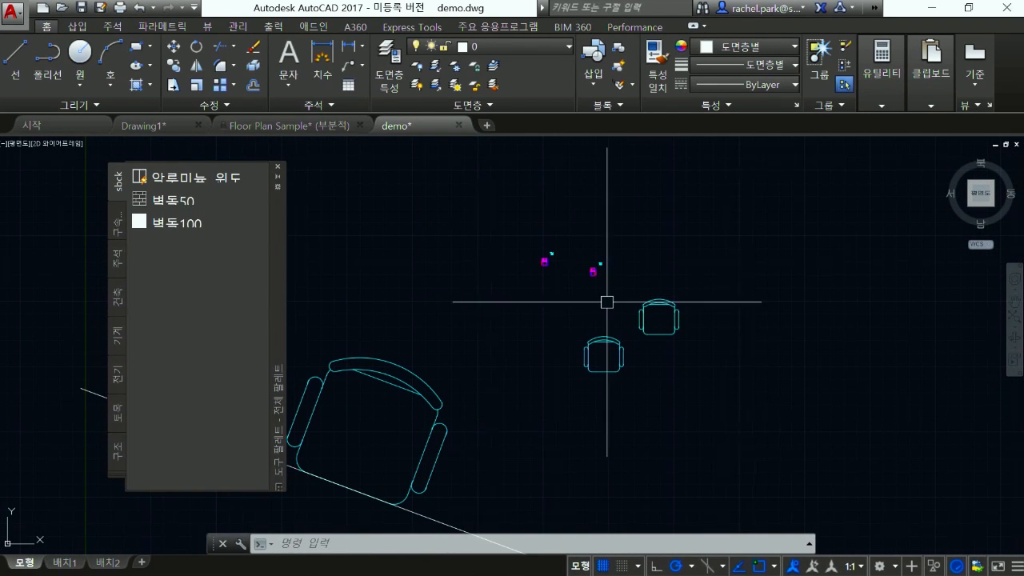
pyautogui.click(744, 418)
pyautogui.click(501, 213)
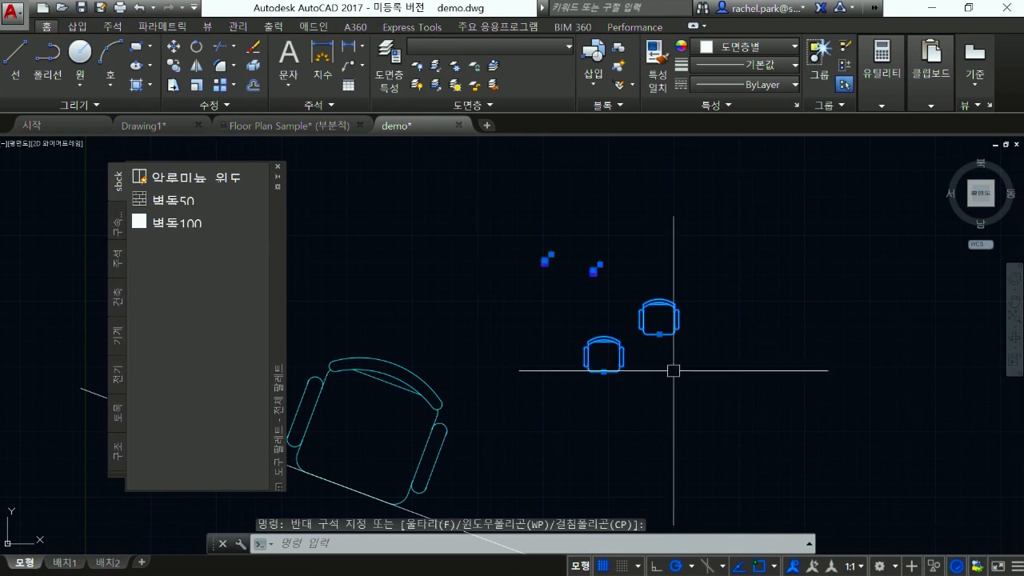
pyautogui.moveTo(671, 321); pyautogui.dragTo(784, 319)
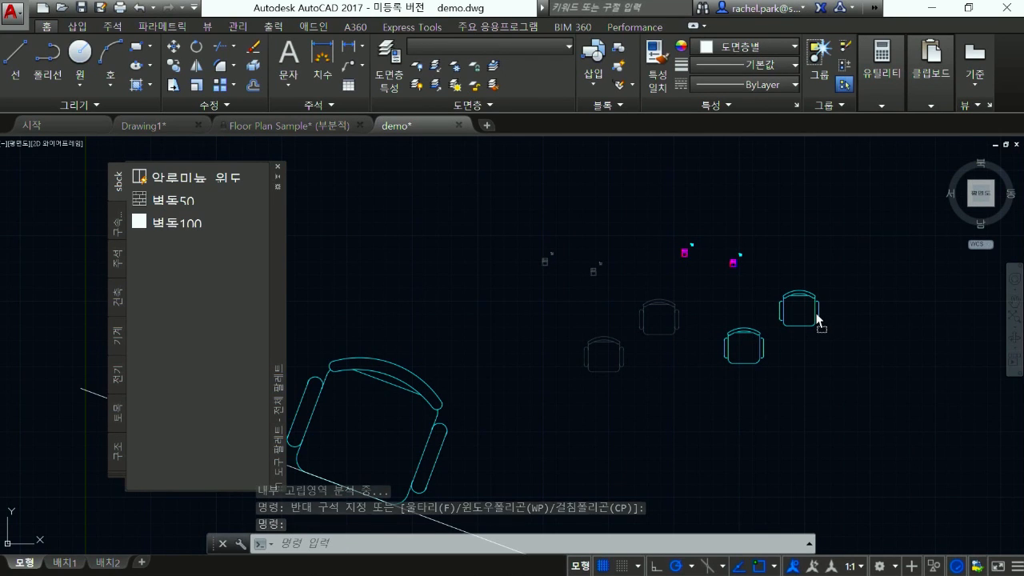
pyautogui.moveTo(817, 318); pyautogui.dragTo(819, 320, button='right')
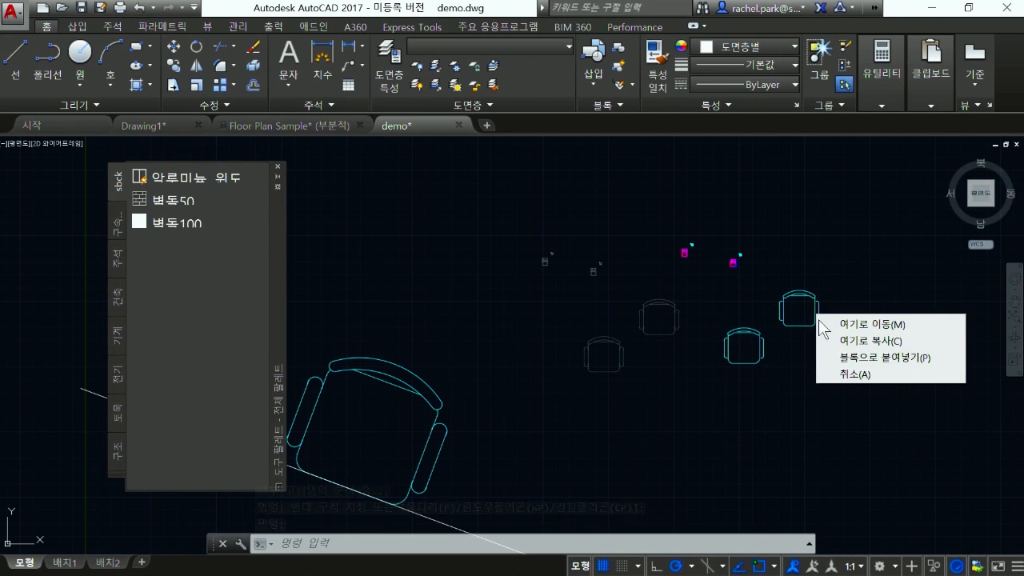
pyautogui.click(859, 357)
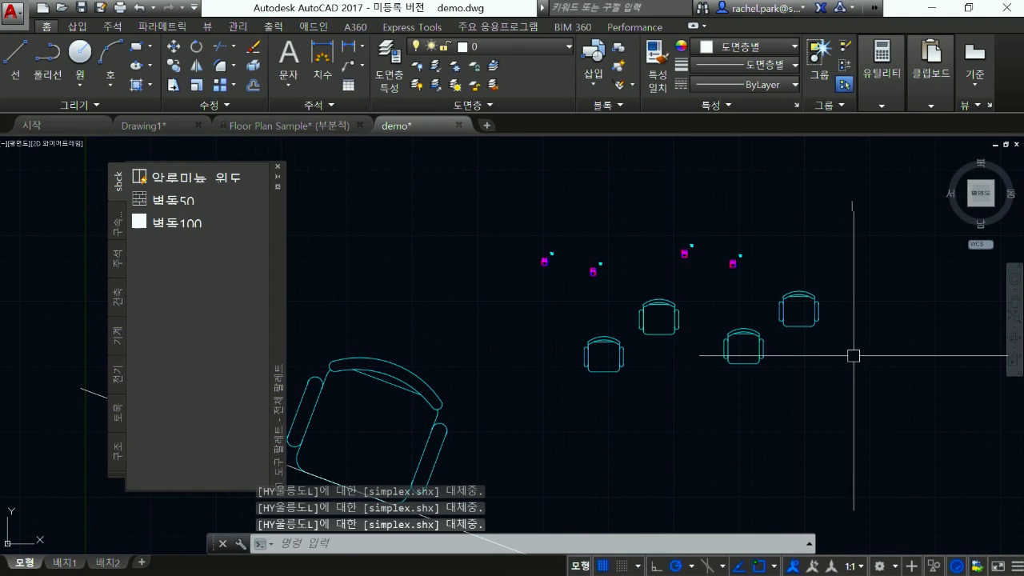
# Step: Select the pasted chair block and move it a little farther from the original chairs as one object
pyautogui.click(808, 329)
pyautogui.click(808, 329)
pyautogui.click(802, 326)
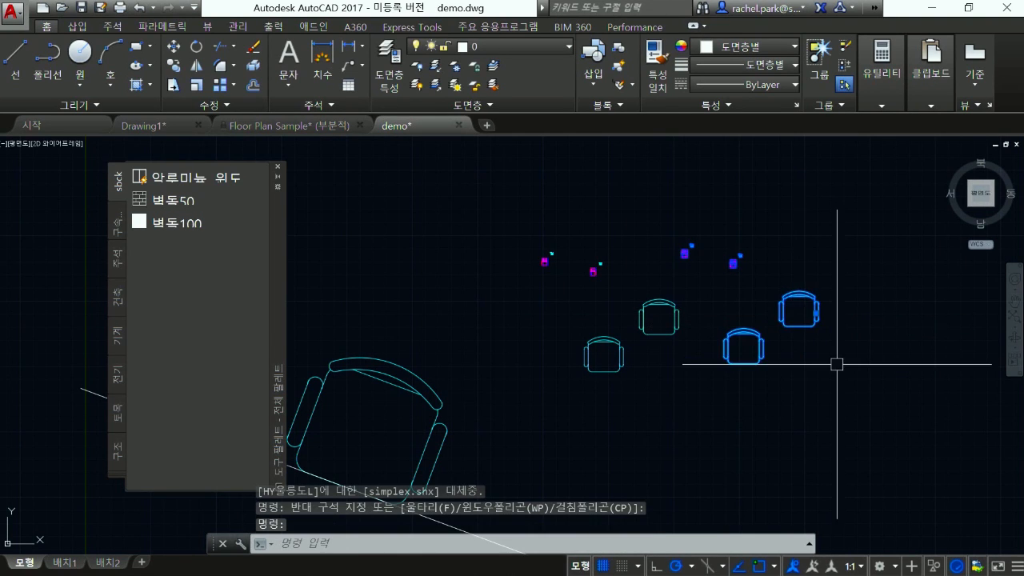
pyautogui.moveTo(798, 323); pyautogui.dragTo(861, 291)
pyautogui.press('Escape')
pyautogui.scroll(-3, 563, 297)
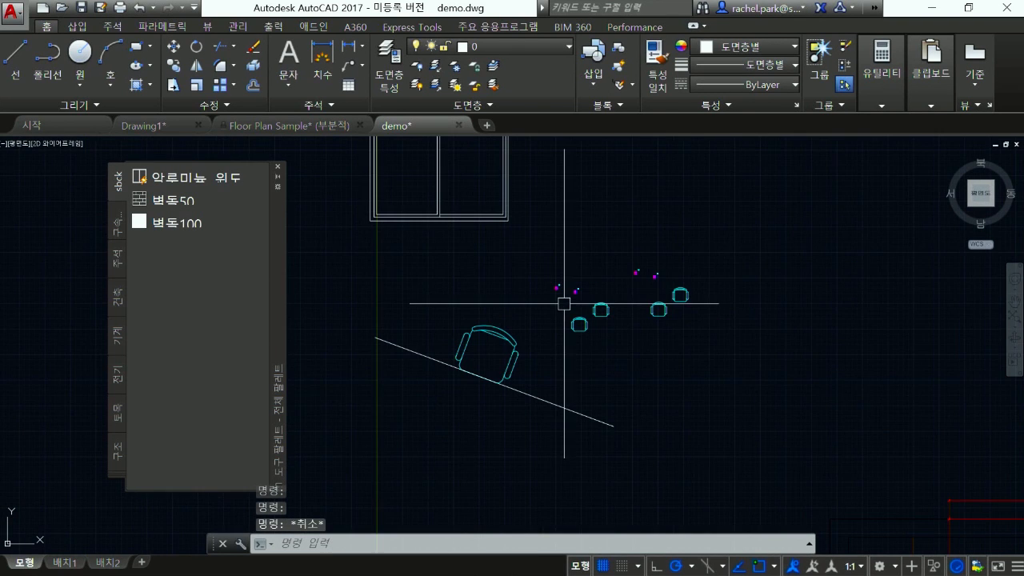
# Step: Draw two overlapping circles beside the pasted chair block, the larger with a radius of about 937
pyautogui.write('c')
pyautogui.press('space')
pyautogui.click(761, 275)
pyautogui.click(827, 342)
pyautogui.press('space')
pyautogui.click(812, 302)
pyautogui.click(847, 350)
# Step: Paste a copy of both overlapping circles as a block diagonally above the originals and save the drawing
pyautogui.click(848, 369)
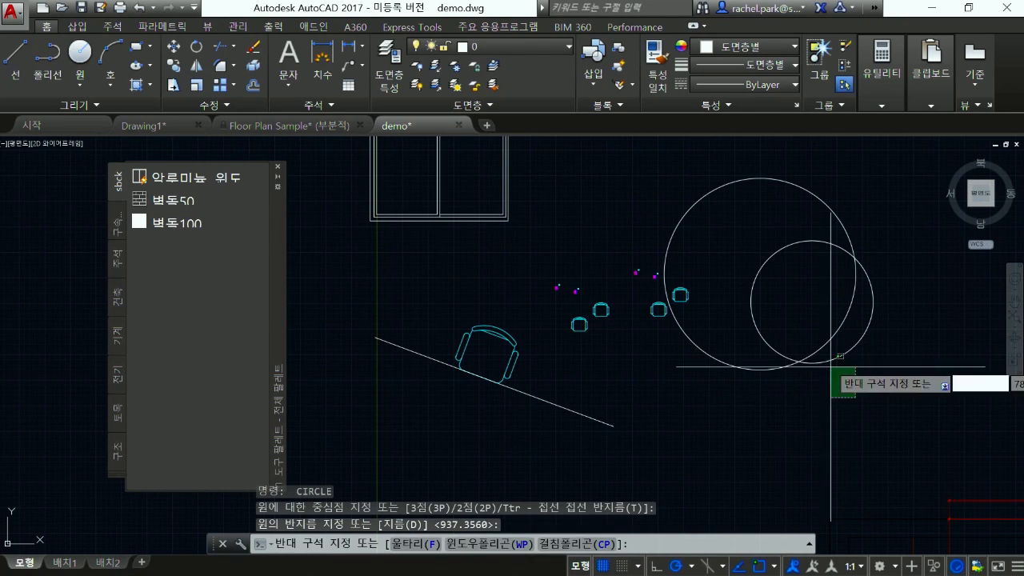
pyautogui.click(812, 331)
pyautogui.scroll(-2, 656, 304)
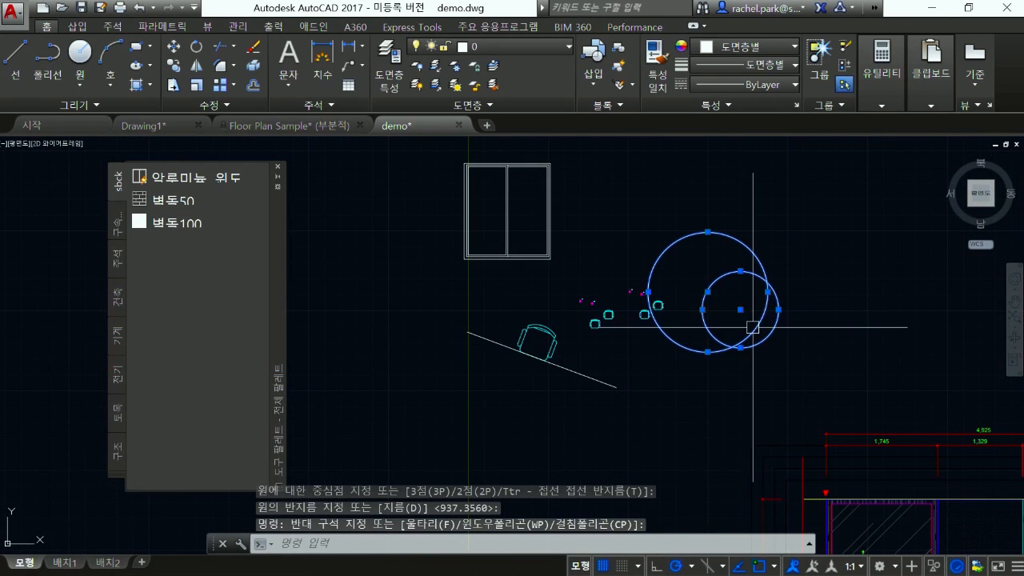
pyautogui.press('Escape')
pyautogui.moveTo(793, 334); pyautogui.dragTo(878, 265, button='right')
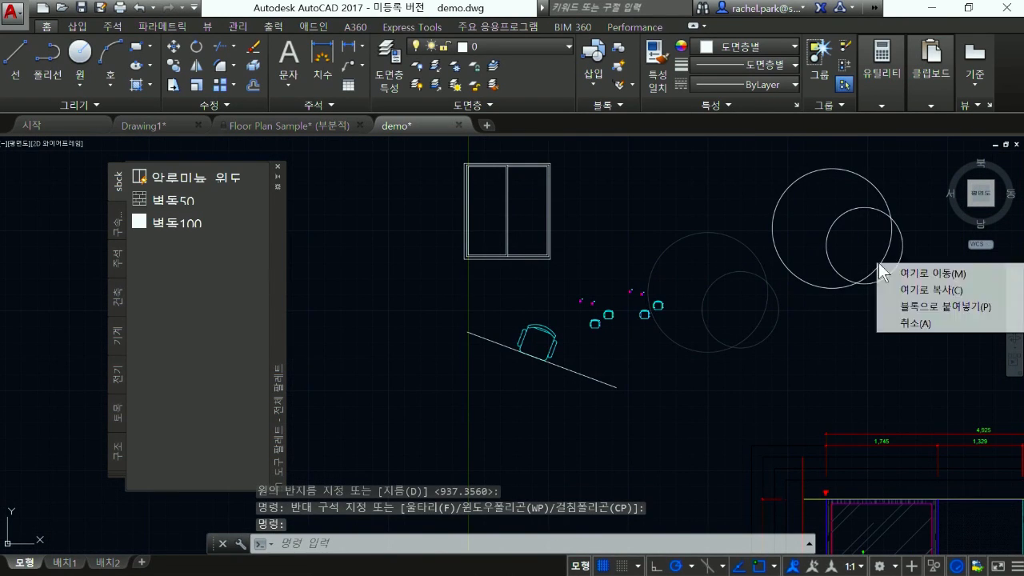
pyautogui.click(908, 310)
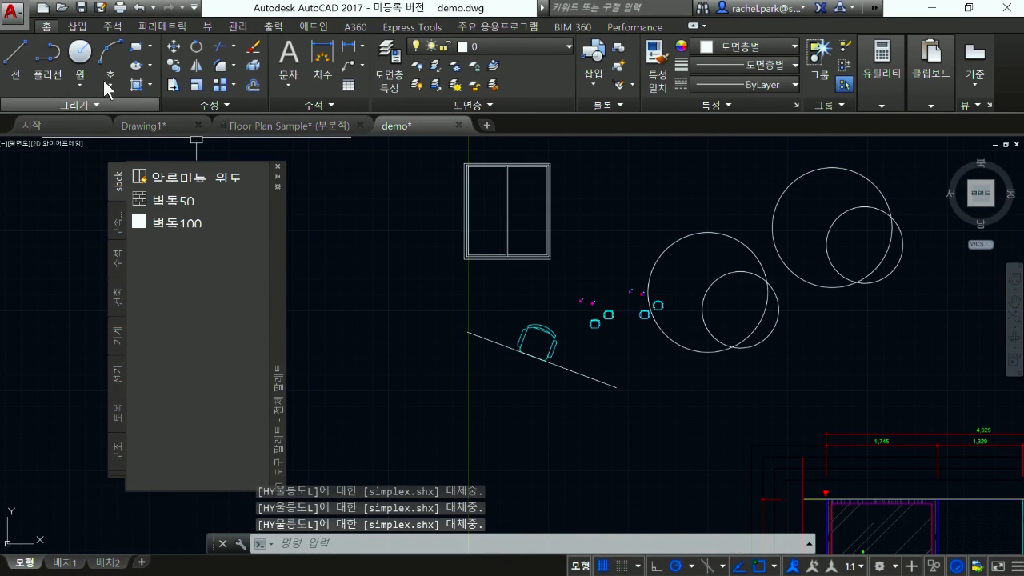
pyautogui.click(83, 8)
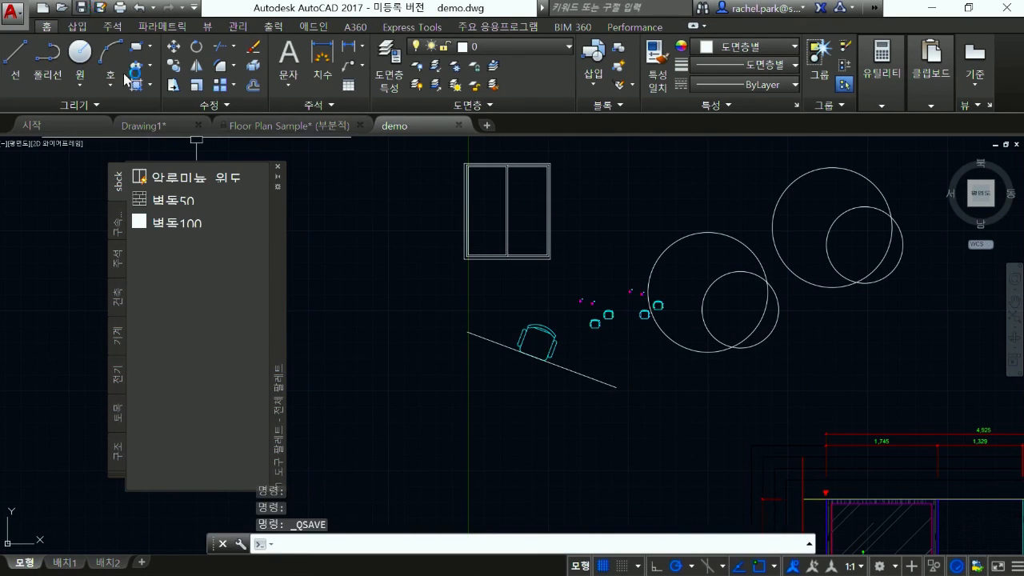
# Step: Add the pasted two-circle block to the sbck tool palette and rename its tool TEST
pyautogui.moveTo(824, 289); pyautogui.dragTo(212, 257)
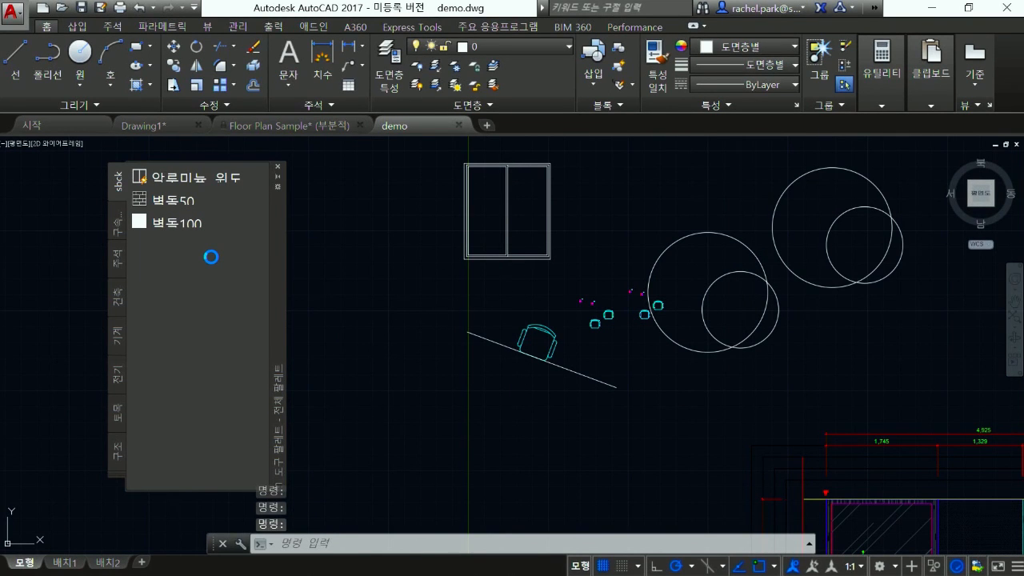
pyautogui.moveTo(212, 258); pyautogui.dragTo(211, 257)
pyautogui.rightClick(232, 248)
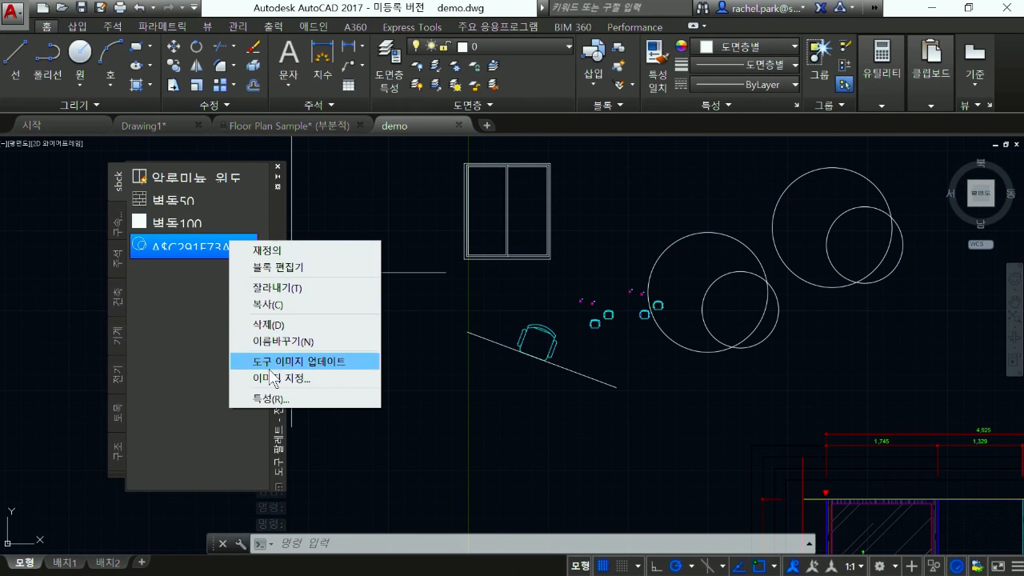
pyautogui.click(269, 396)
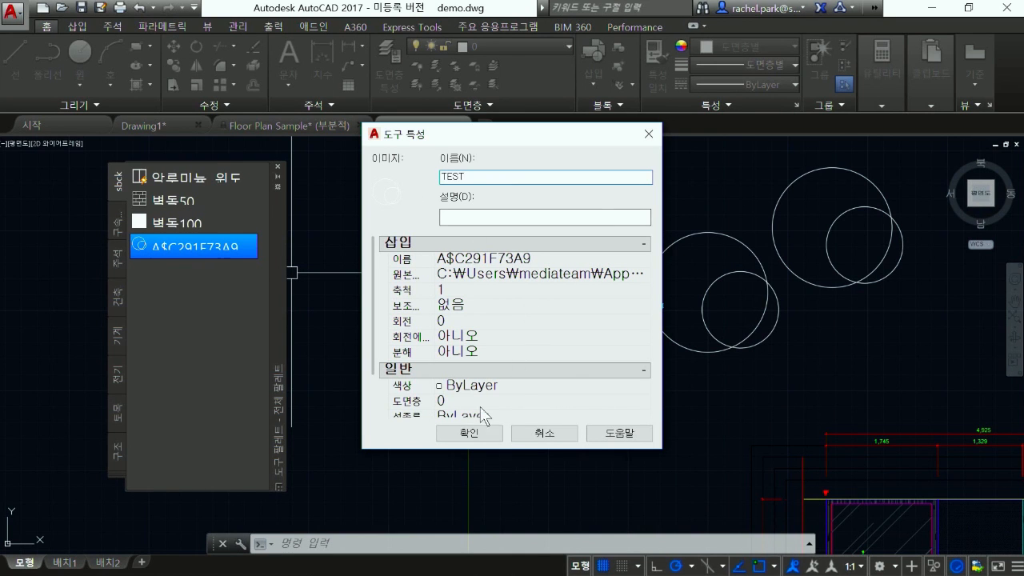
pyautogui.click(476, 435)
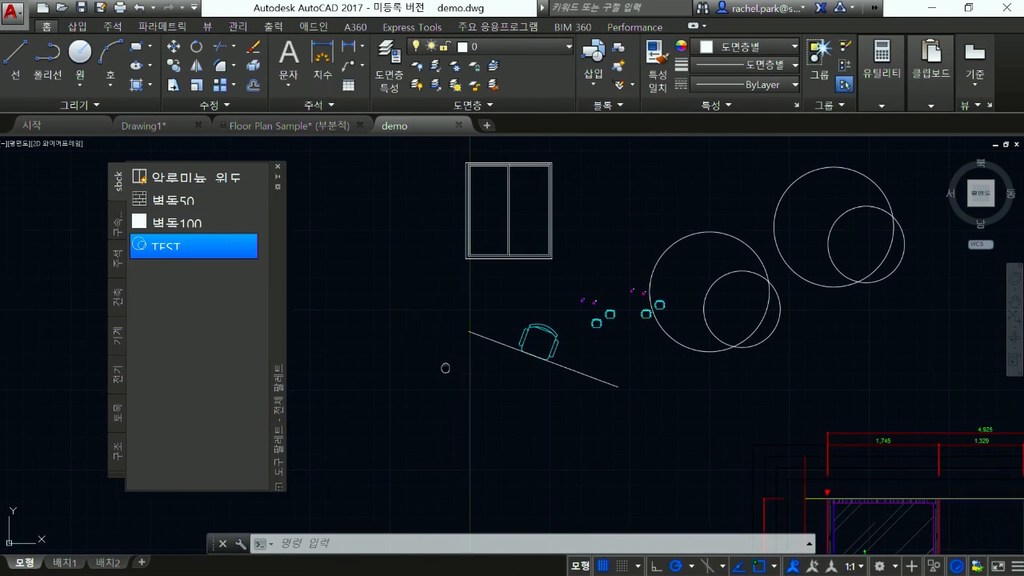
# Step: Insert two copies of the TEST block from the tool palette, one below the other, beside the window block
pyautogui.moveTo(446, 368); pyautogui.dragTo(600, 330, button='middle')
pyautogui.click(200, 243)
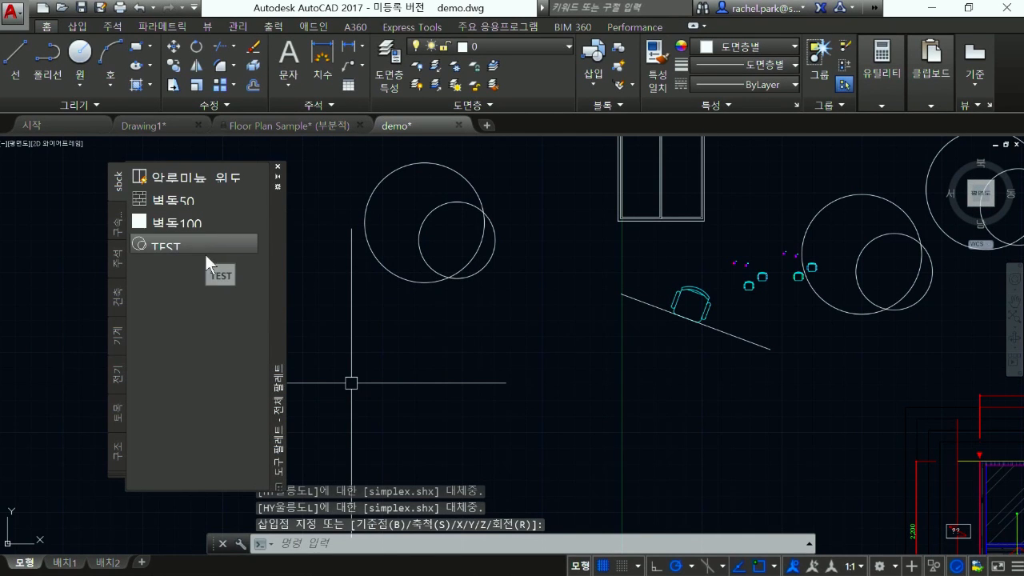
pyautogui.scroll(-2, 720, 344)
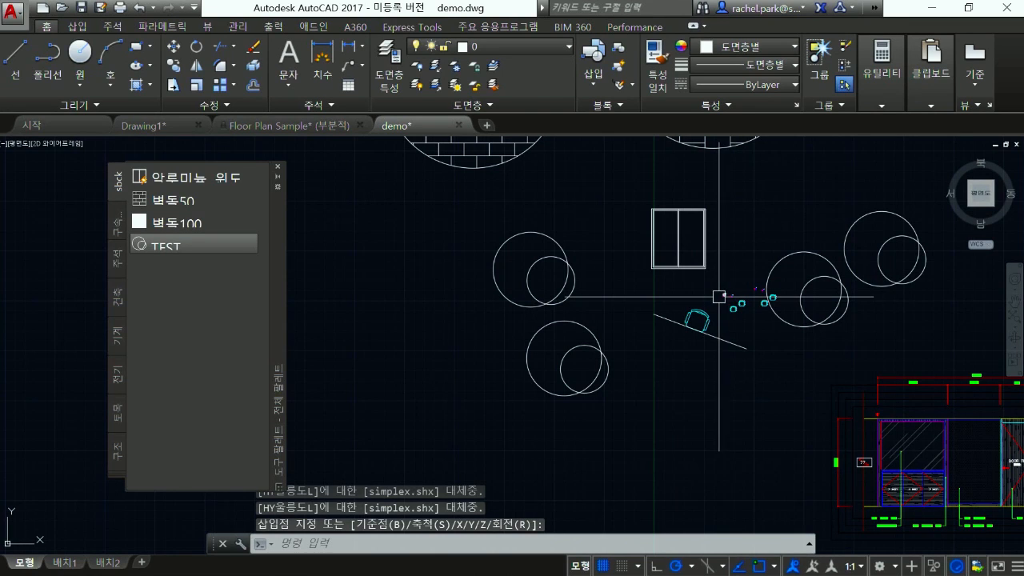
pyautogui.moveTo(728, 288); pyautogui.dragTo(638, 309, button='middle')
pyautogui.moveTo(853, 326)
pyautogui.mouseDown(button='middle')
pyautogui.moveTo(803, 279)
pyautogui.moveTo(709, 240)
pyautogui.mouseUp(button='middle')
pyautogui.scroll(-2, 657, 344)
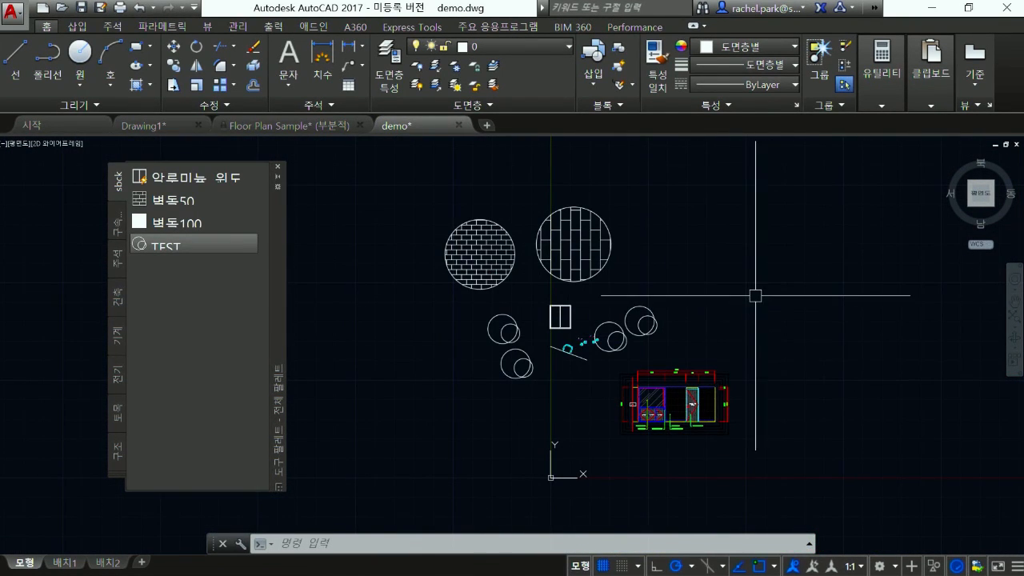
pyautogui.scroll(-3, 649, 274)
pyautogui.scroll(7, 756, 291)
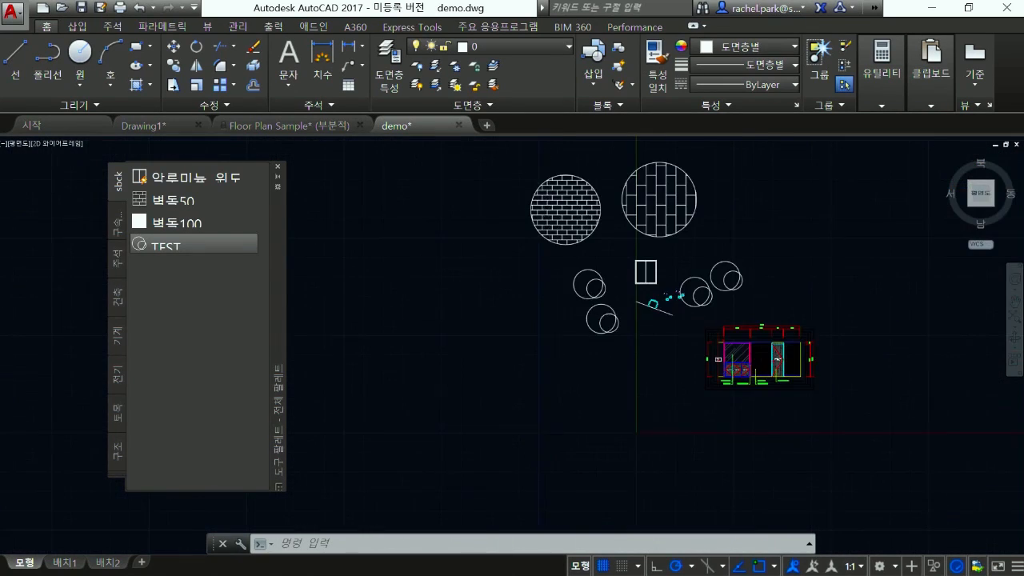
pyautogui.scroll(2, 726, 296)
pyautogui.click(726, 295)
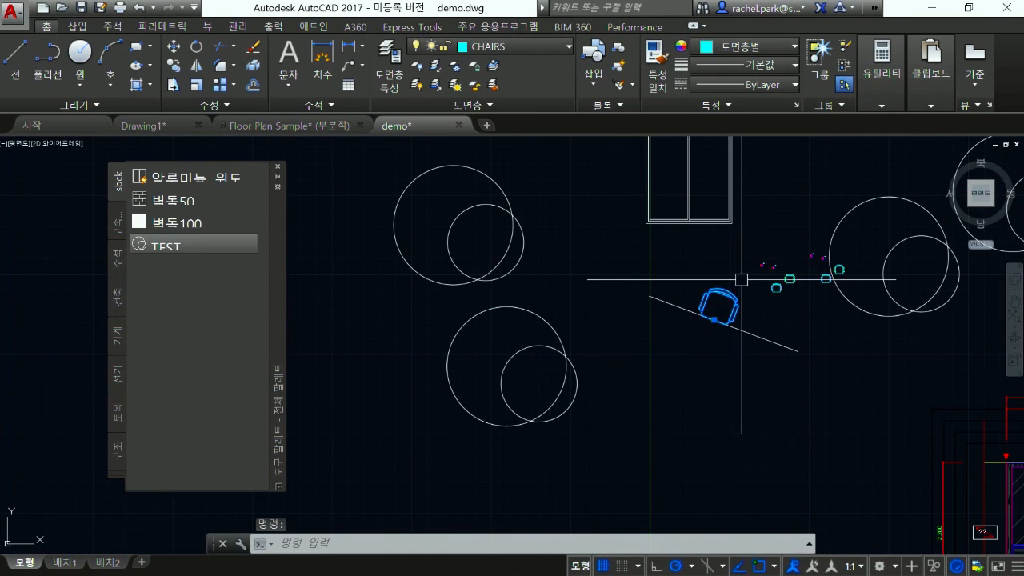
pyautogui.press('Escape')
# Step: In the Floor Plan Sample drawing, select the small rectangular room's walls and paste a copy as a block directly below them
pyautogui.click(270, 122)
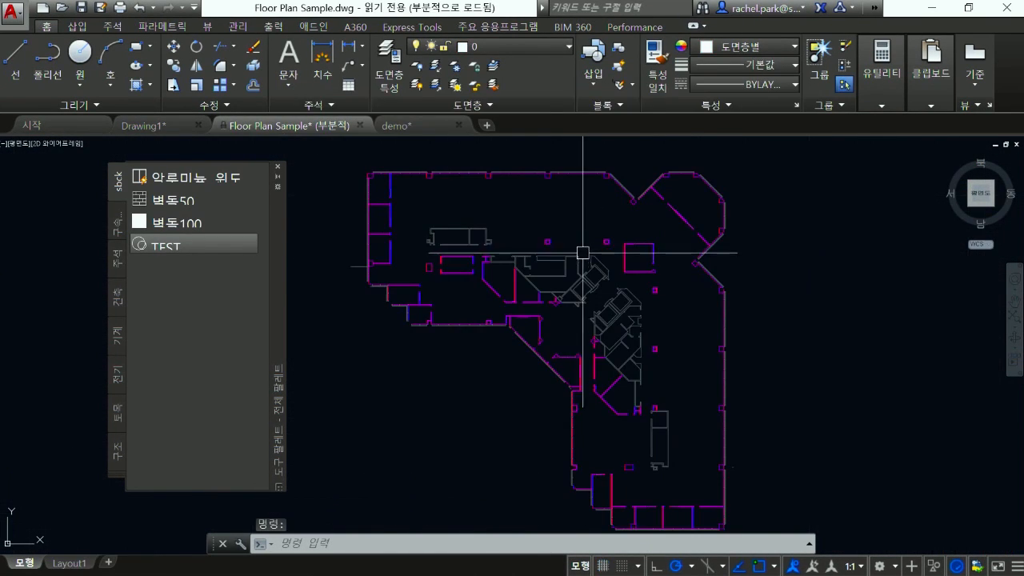
pyautogui.moveTo(438, 289); pyautogui.dragTo(608, 323, button='middle')
pyautogui.scroll(2, 570, 293)
pyautogui.click(637, 328)
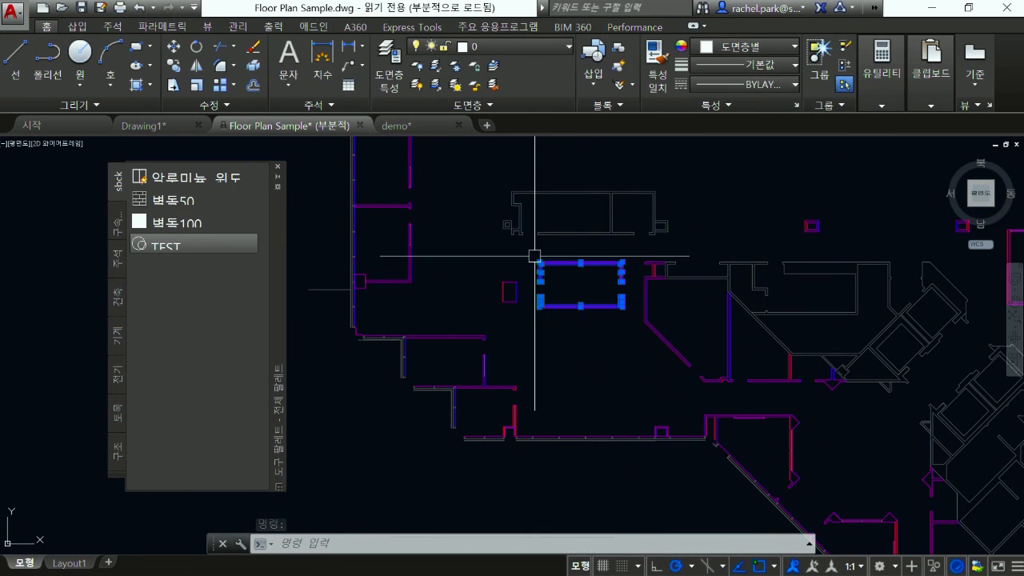
pyautogui.click(535, 257)
pyautogui.moveTo(591, 311); pyautogui.dragTo(601, 373, button='right')
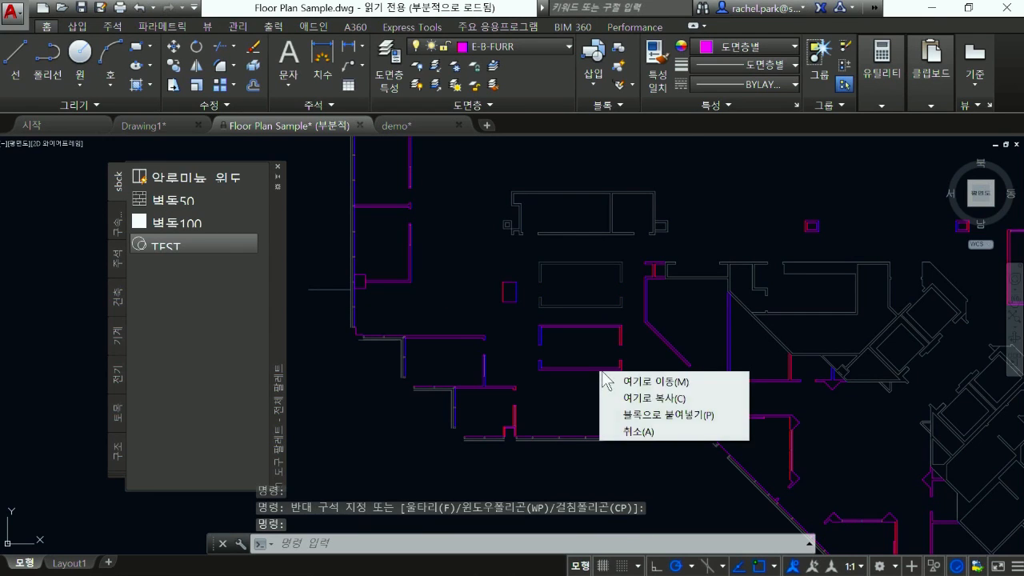
pyautogui.click(645, 416)
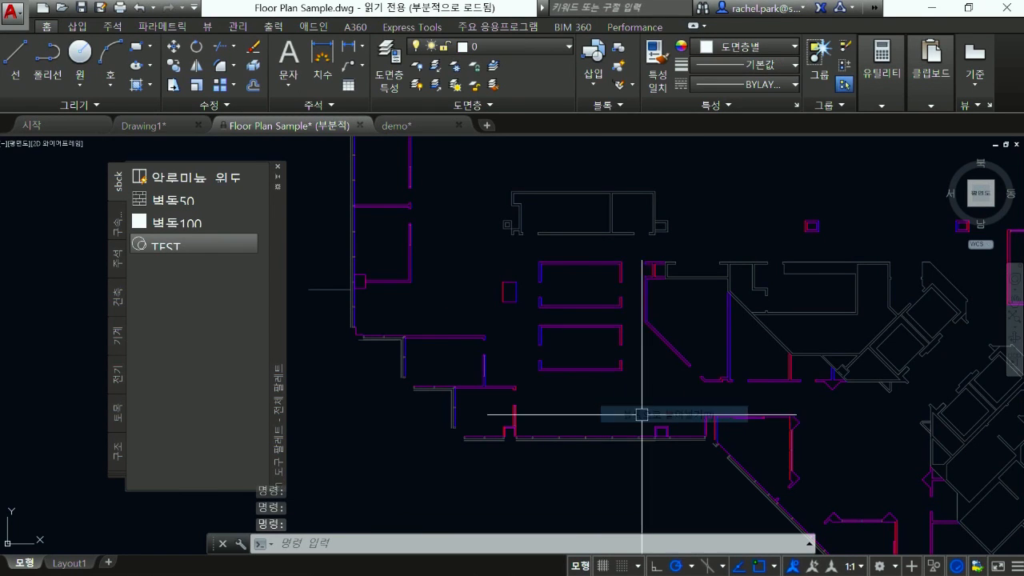
# Step: Open the pasted wall block in the Block Editor, view its definition, and close the editor
pyautogui.doubleClick(600, 371)
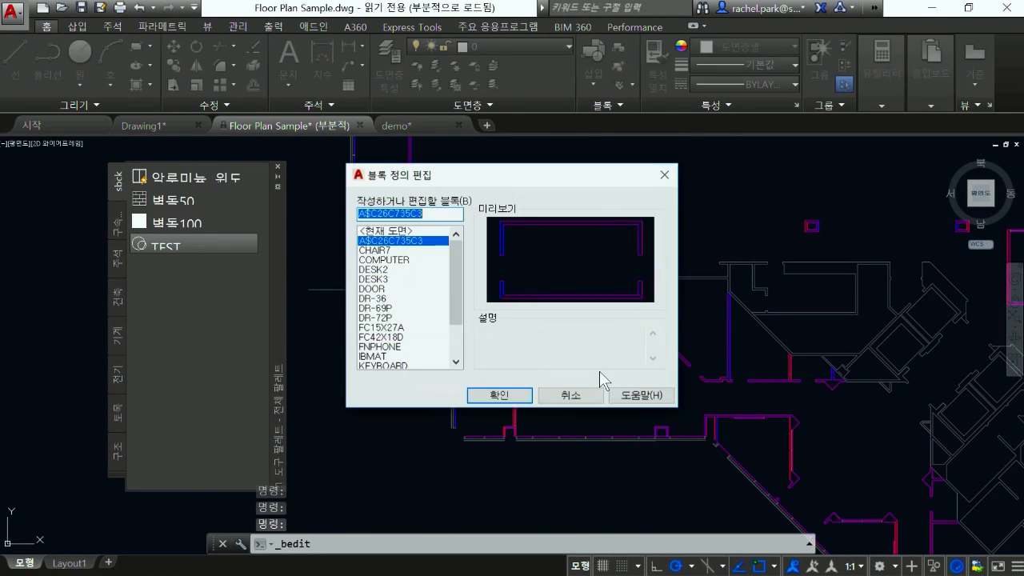
pyautogui.click(494, 395)
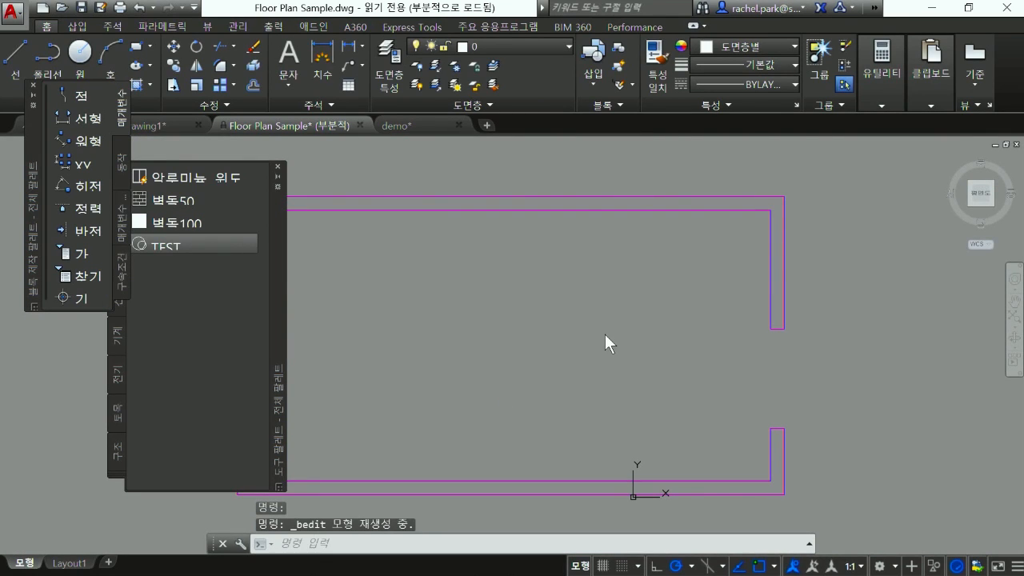
pyautogui.scroll(-2, 565, 314)
pyautogui.click(565, 313)
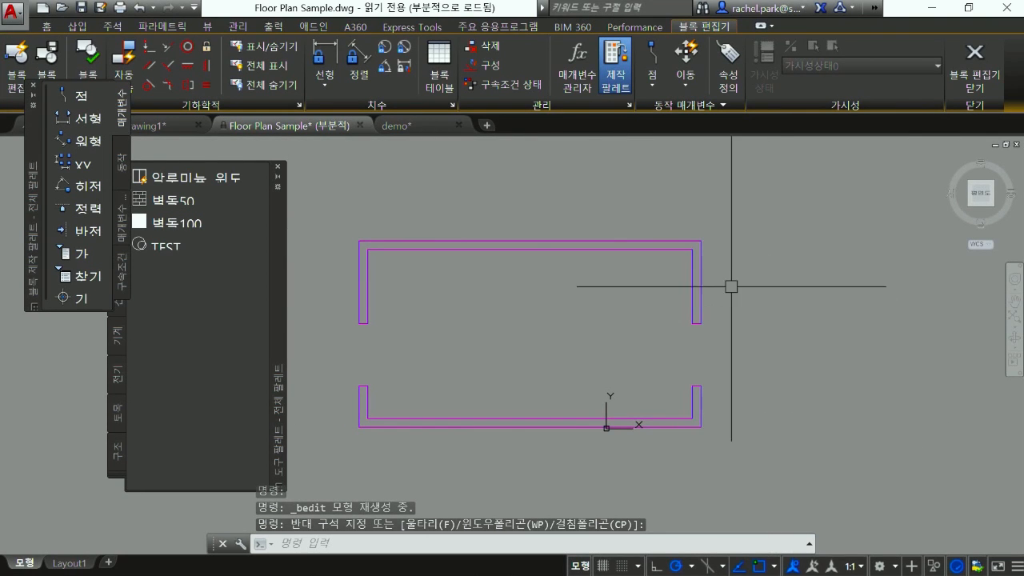
pyautogui.click(981, 81)
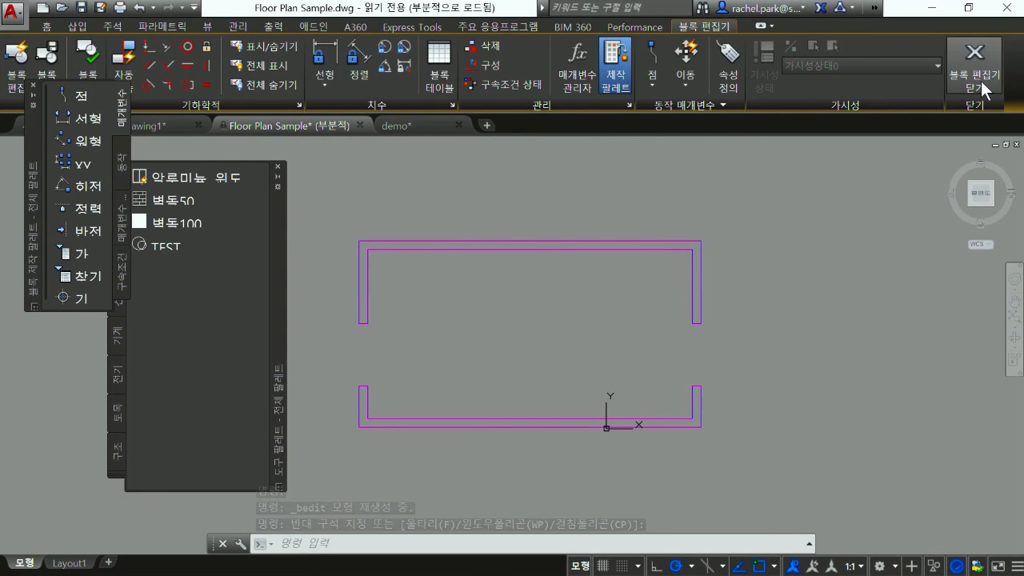
pyautogui.click(614, 306)
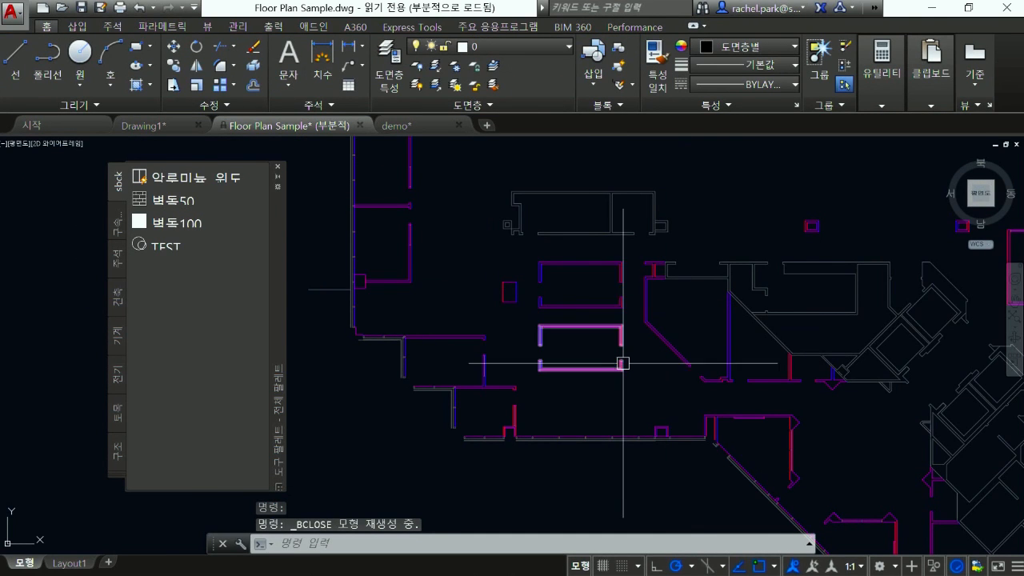
# Step: Open the pasted wall block for in-place editing with REFEDIT
pyautogui.click(669, 393)
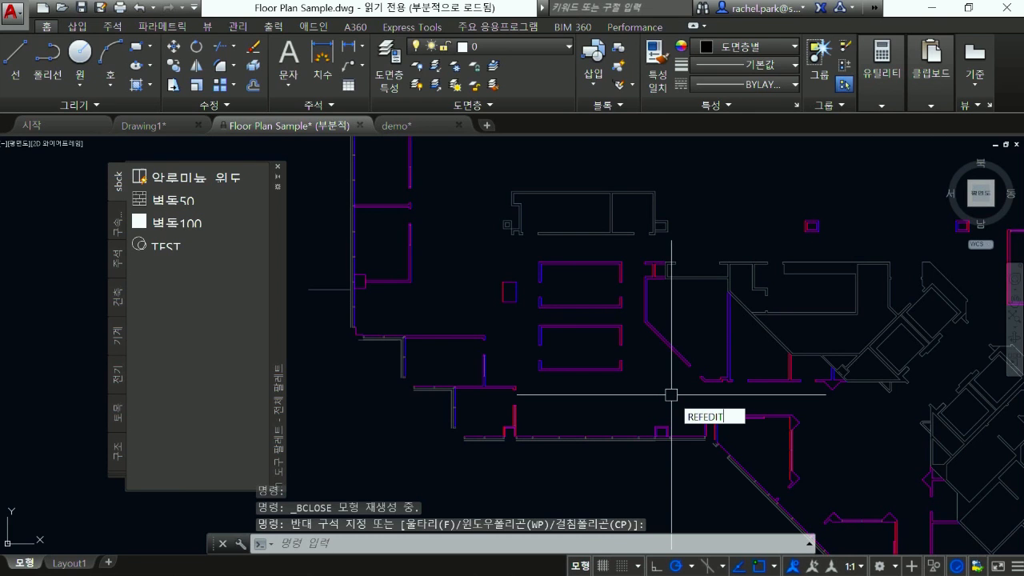
pyautogui.press('Return')
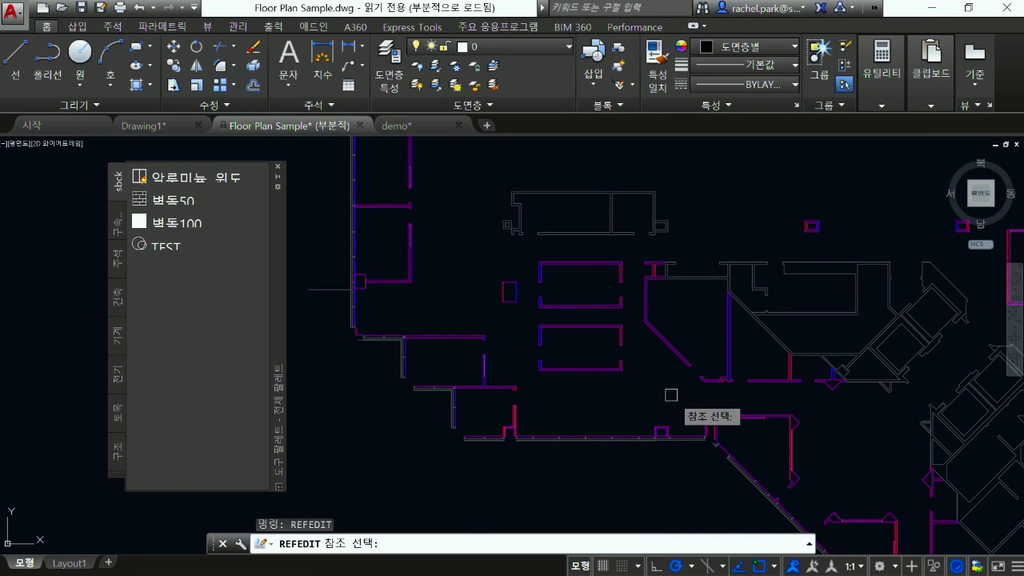
pyautogui.click(609, 373)
pyautogui.click(498, 405)
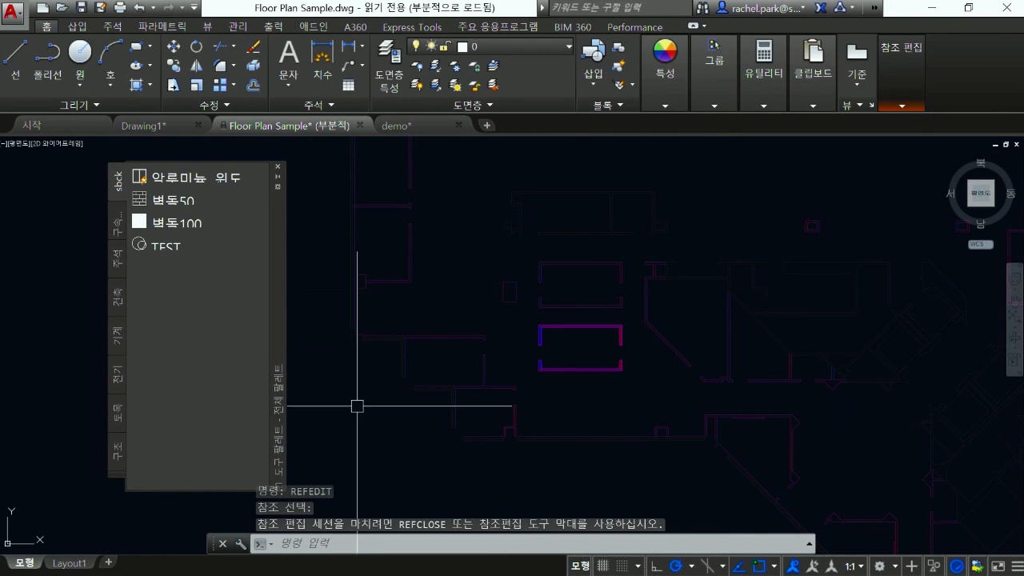
pyautogui.moveTo(699, 393); pyautogui.dragTo(682, 422, button='middle')
pyautogui.scroll(2, 572, 377)
pyautogui.moveTo(562, 366); pyautogui.dragTo(622, 336, button='middle')
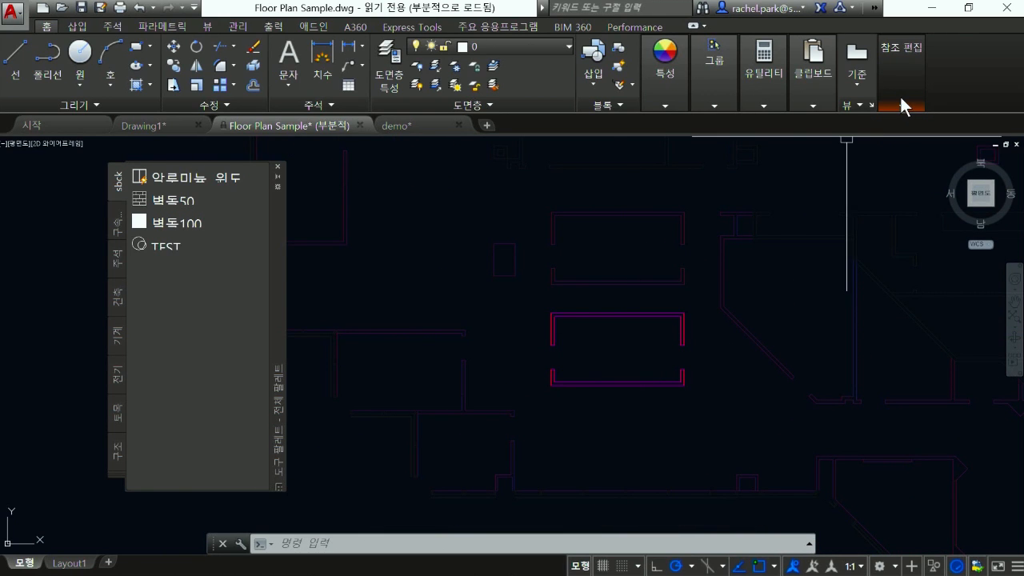
# Step: End the in-place reference editing session by discarding its changes
pyautogui.moveTo(904, 106)
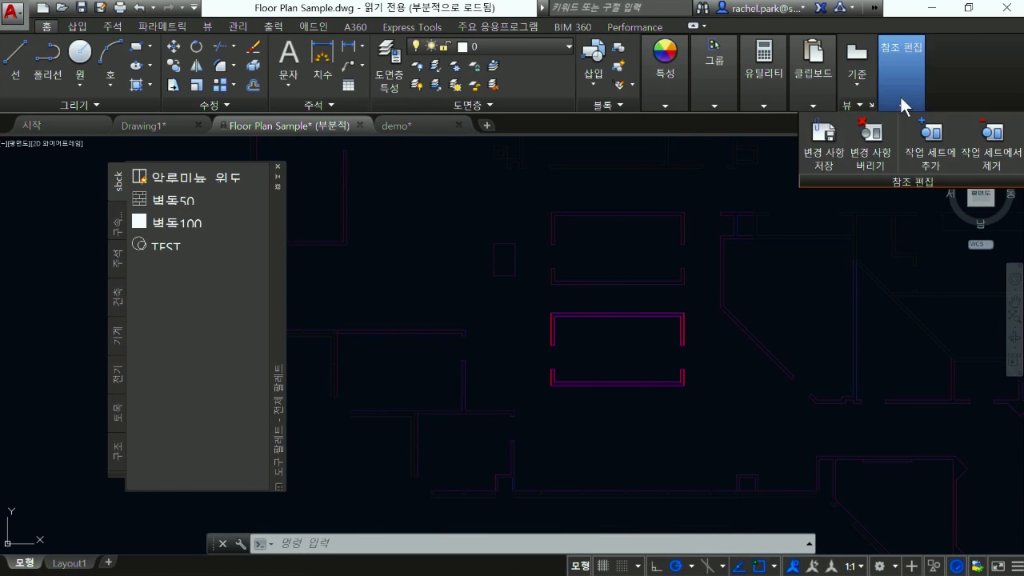
pyautogui.click(871, 142)
pyautogui.click(547, 346)
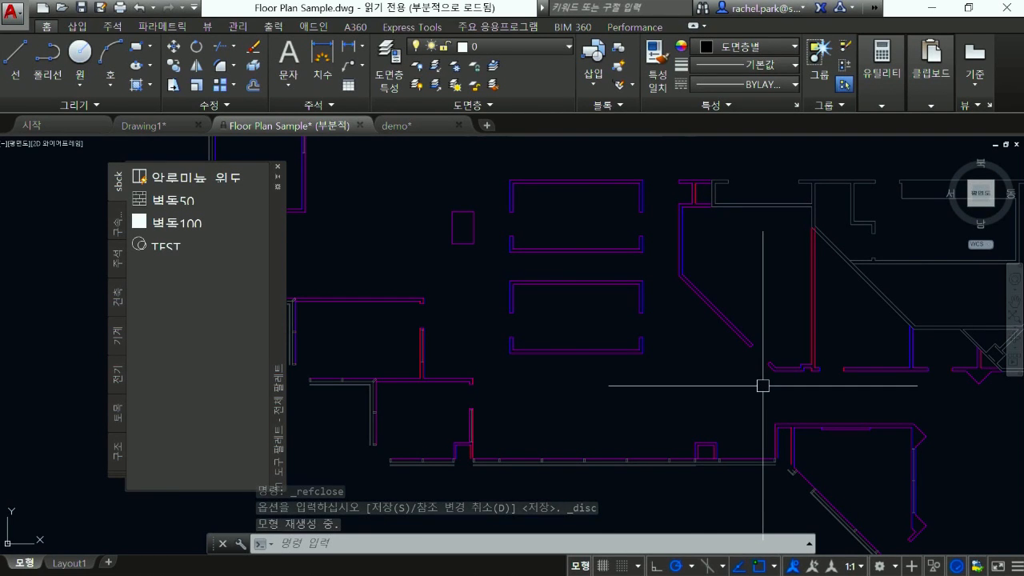
# Step: Open the user interface customization with CUI, expand the double-click actions and select the block entry (블록)
pyautogui.write('CUI')
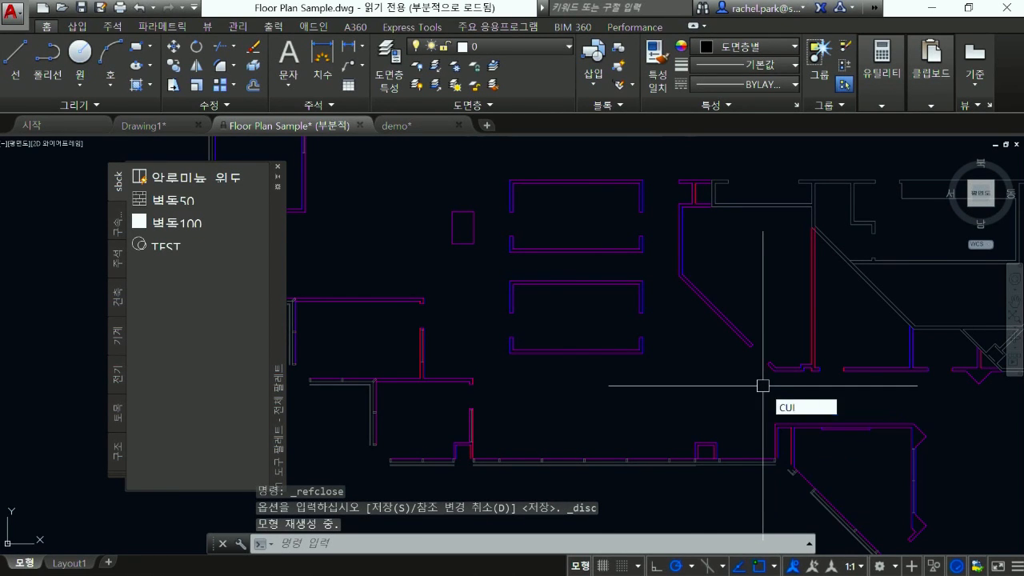
pyautogui.press('Return')
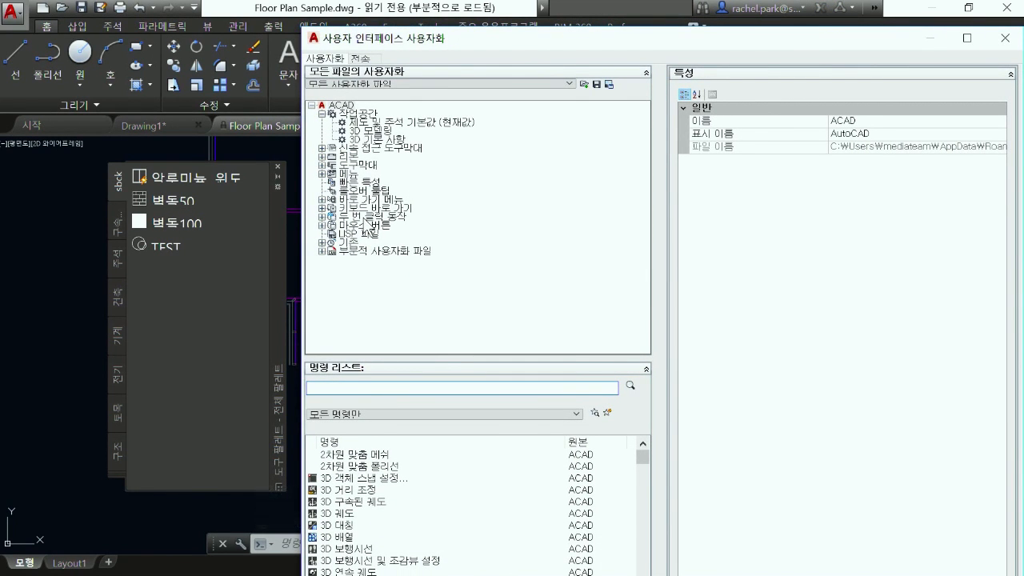
pyautogui.click(368, 217)
pyautogui.click(323, 216)
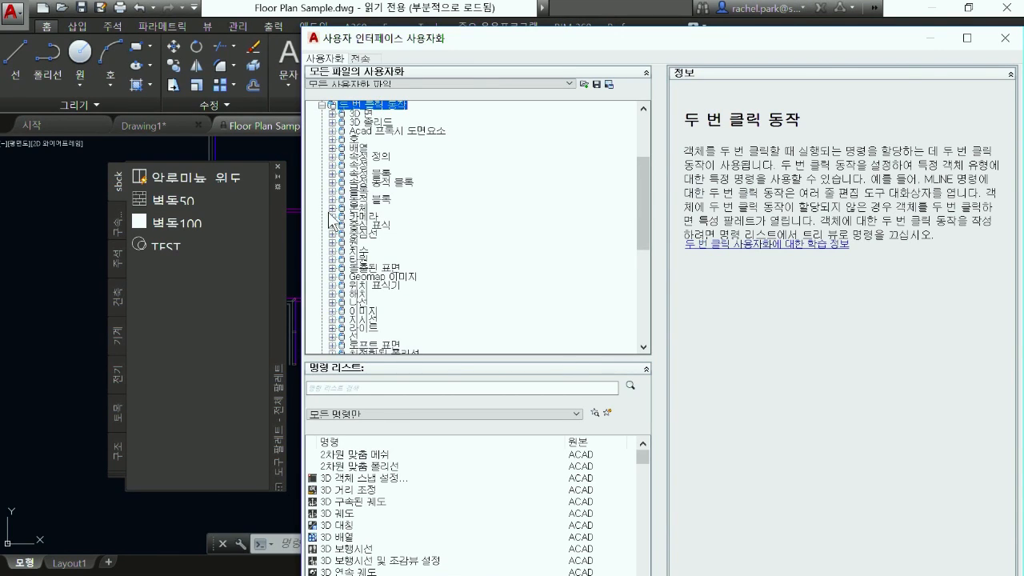
pyautogui.click(332, 191)
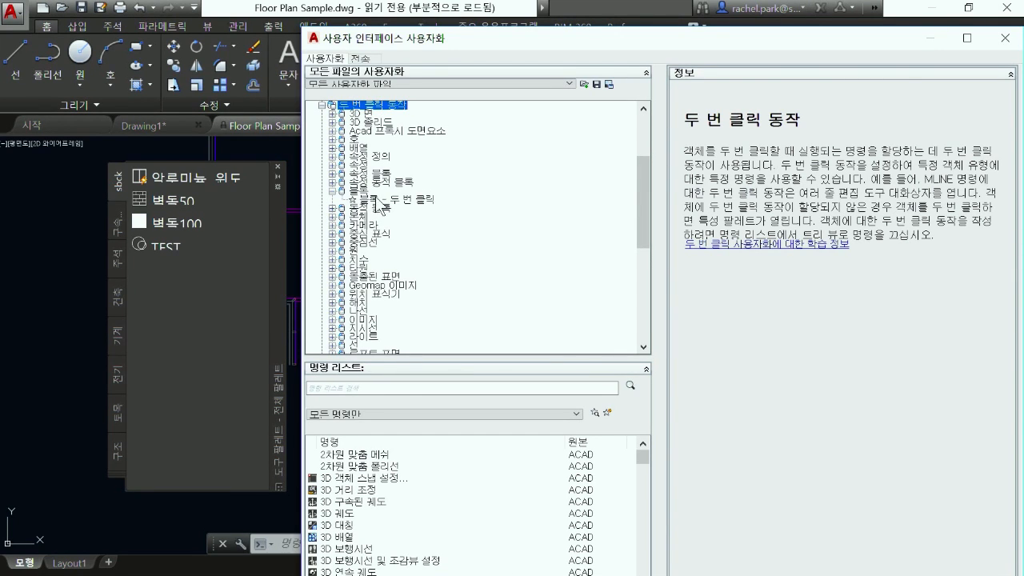
pyautogui.click(356, 191)
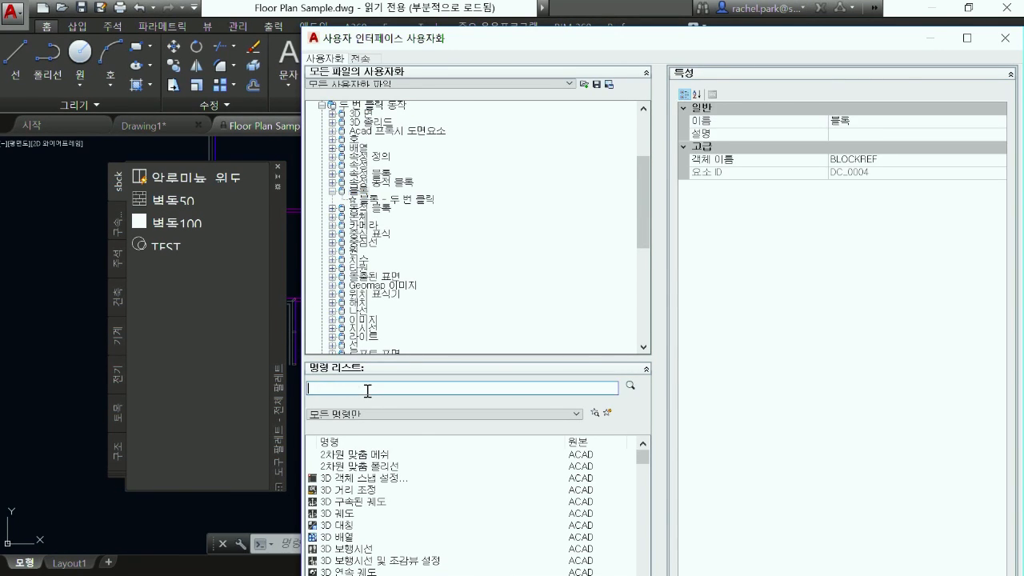
# Step: Search the commands for "외부 참조" and assign "외부 참조 및 블록, 내부 참조 편집" as the block double-click action
pyautogui.write('DHL')
pyautogui.press('BackSpace')
pyautogui.press('BackSpace')
pyautogui.press('BackSpace')
pyautogui.write('외부 참조')
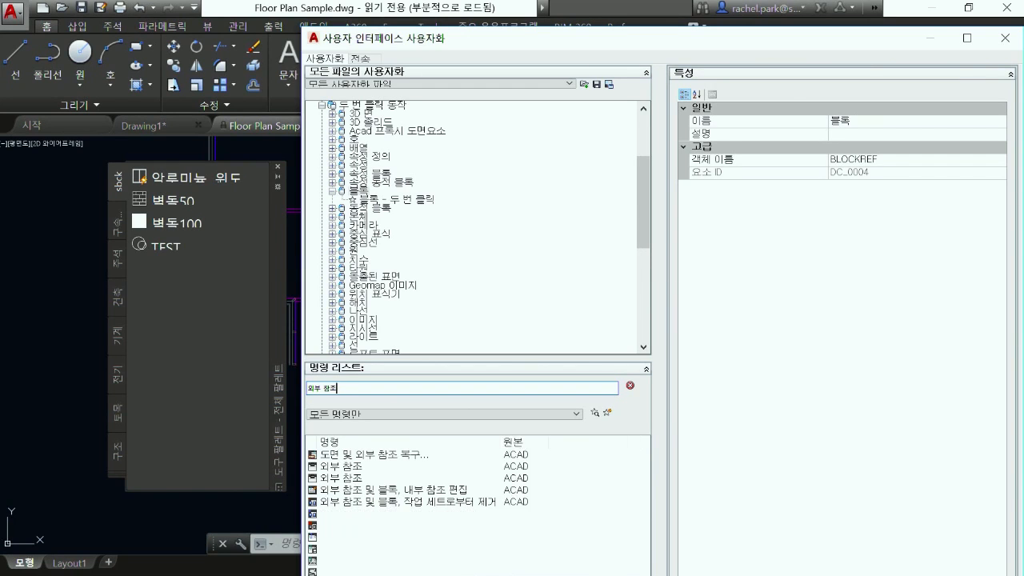
pyautogui.moveTo(395, 496); pyautogui.dragTo(408, 322)
pyautogui.moveTo(394, 190); pyautogui.dragTo(395, 192)
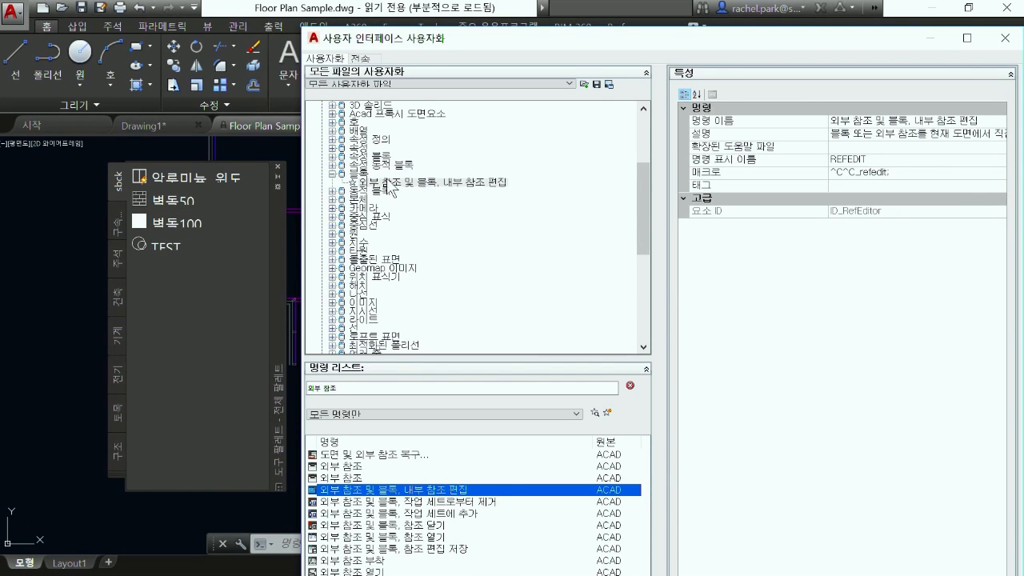
# Step: Check REFEDIT under the block double-click action, then apply the customization and close the user interface editor
pyautogui.scroll(3, 436, 187)
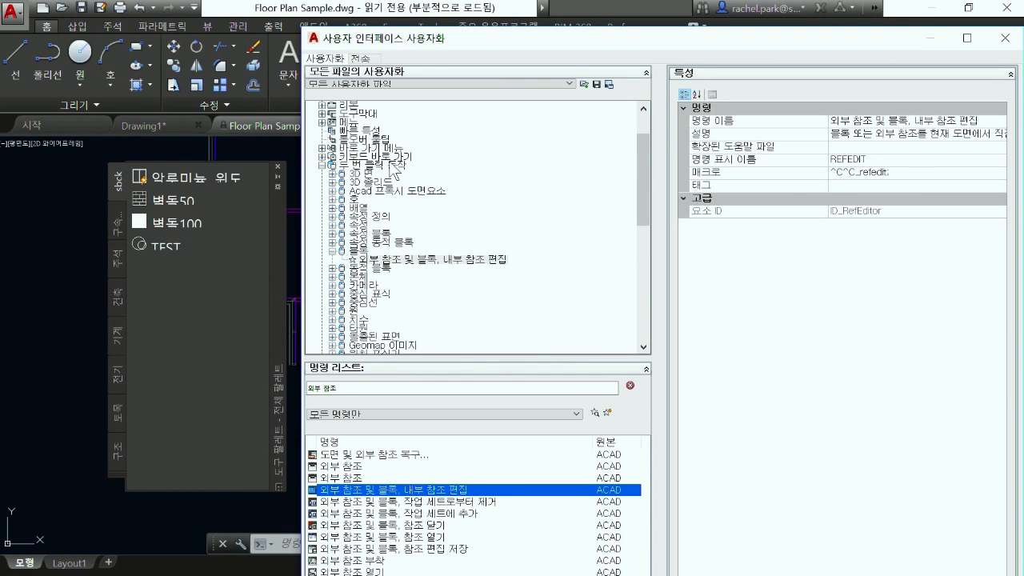
pyautogui.scroll(-1, 354, 258)
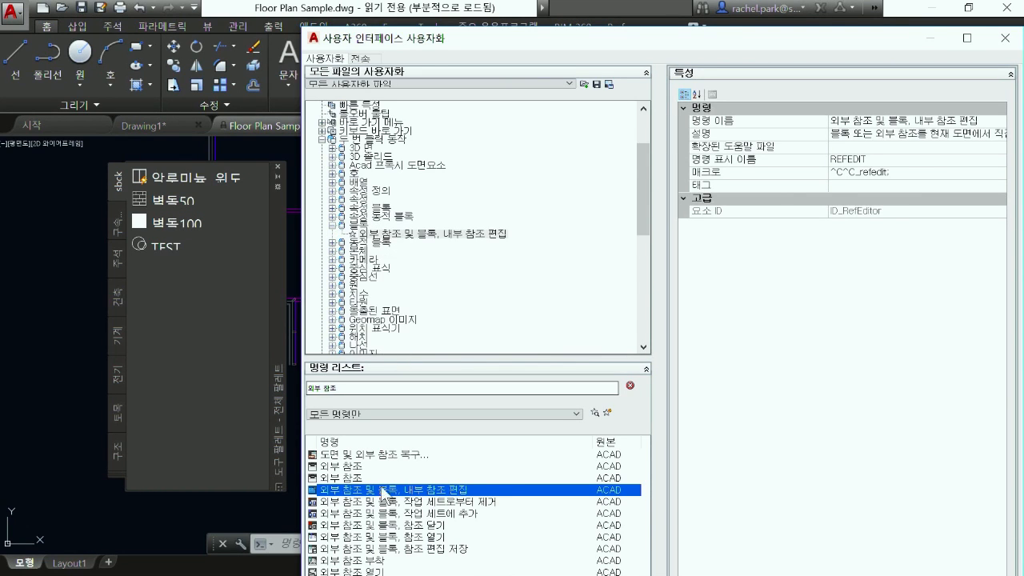
pyautogui.moveTo(654, 37); pyautogui.dragTo(588, 11)
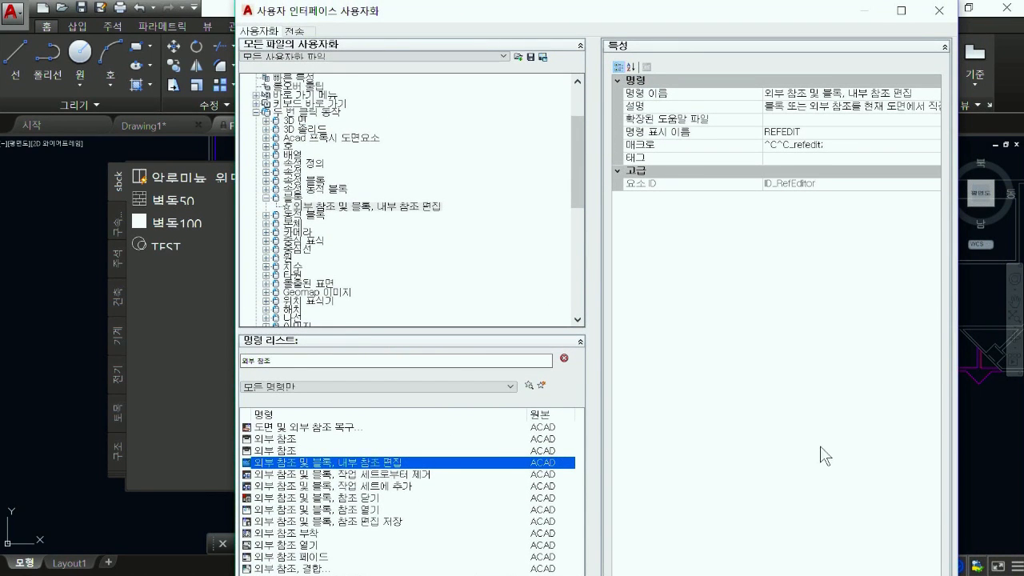
pyautogui.click(902, 11)
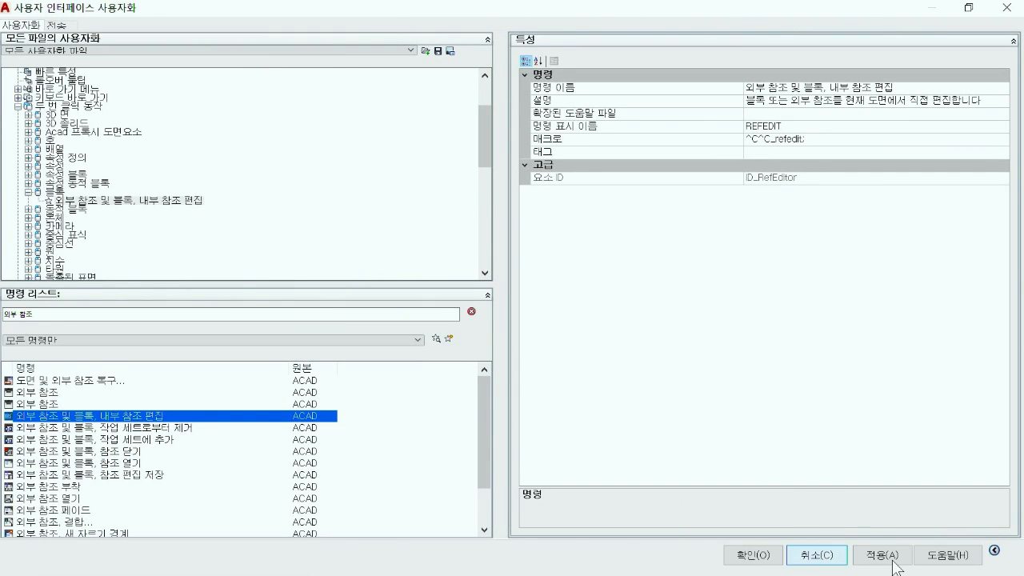
pyautogui.click(892, 560)
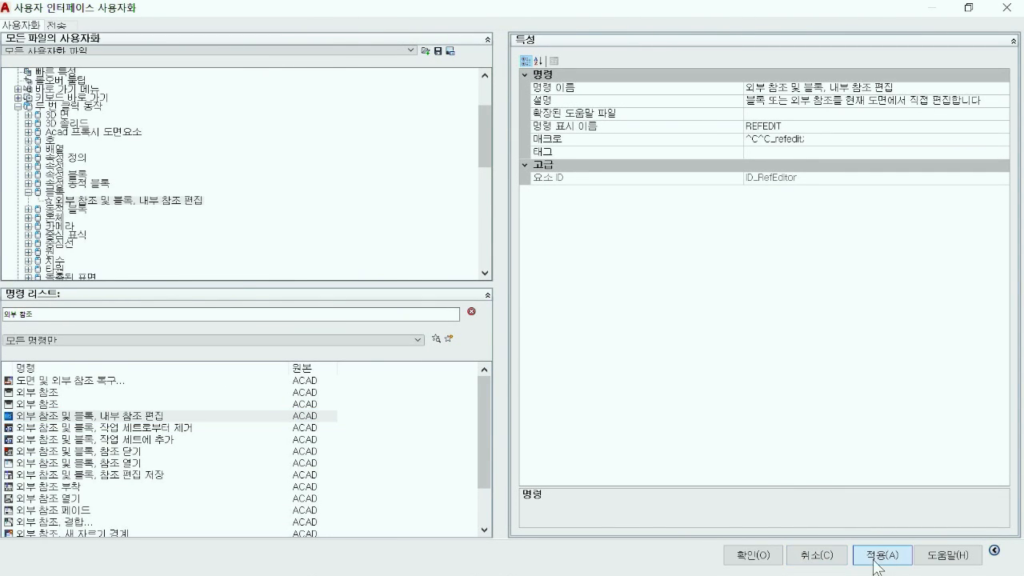
pyautogui.click(753, 556)
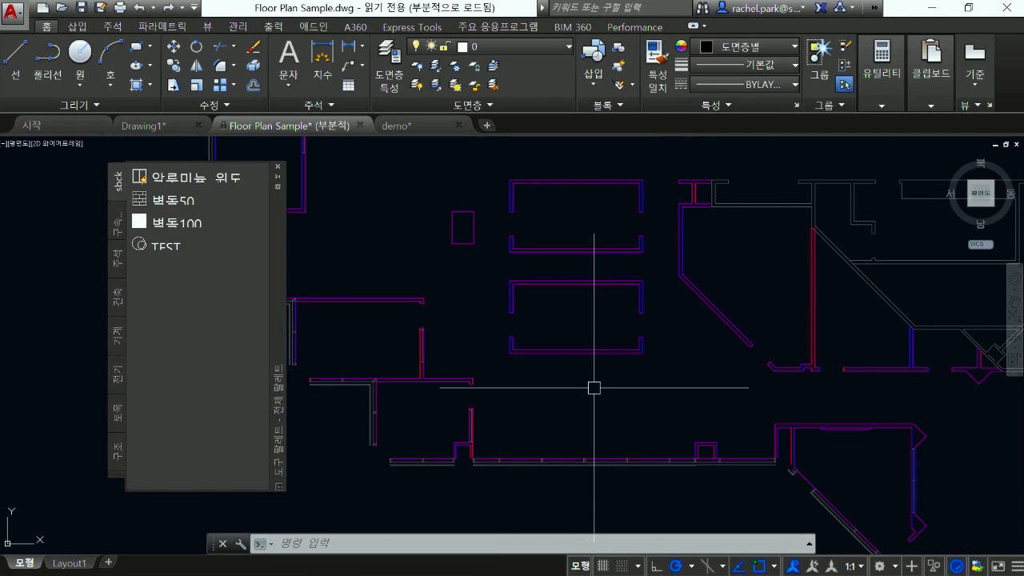
# Step: Open the lower pasted wall block for in-place reference editing through its double-click action and accept the reference to edit
pyautogui.click(608, 350)
pyautogui.press('Escape')
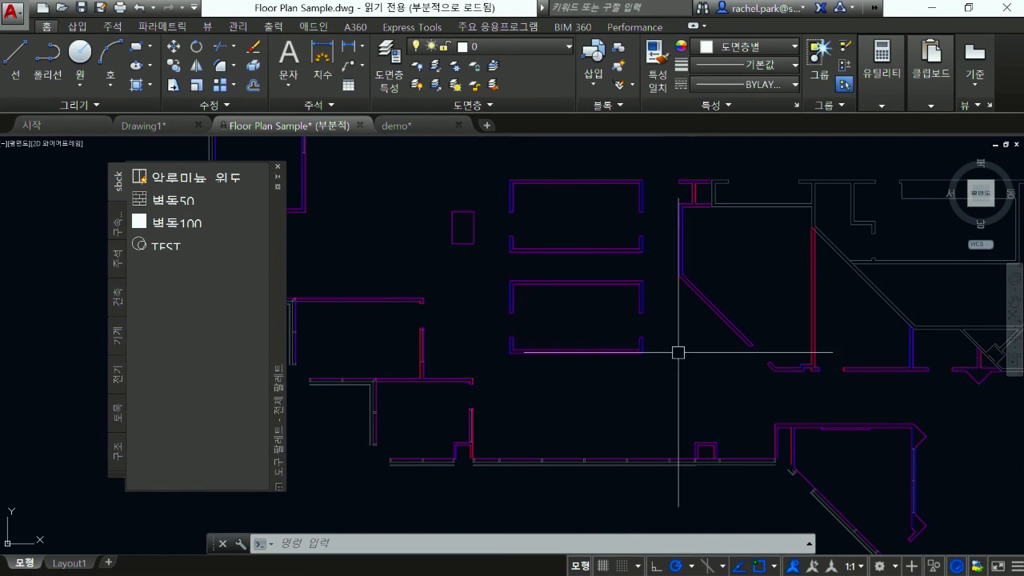
pyautogui.doubleClick(611, 353)
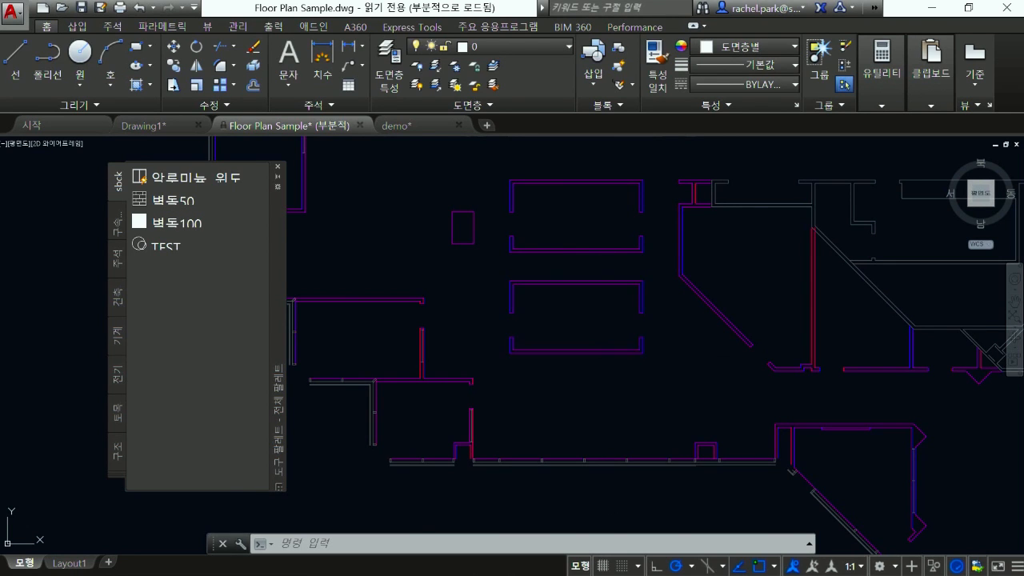
pyautogui.click(500, 405)
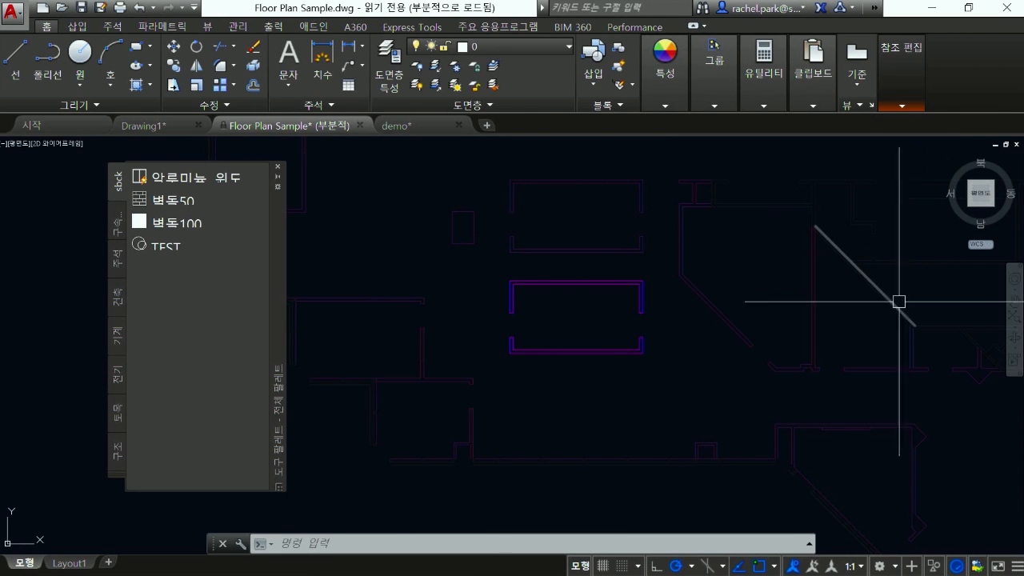
# Step: Discard the reference changes to leave in-place editing of the lower wall block
pyautogui.moveTo(902, 76)
pyautogui.click(875, 150)
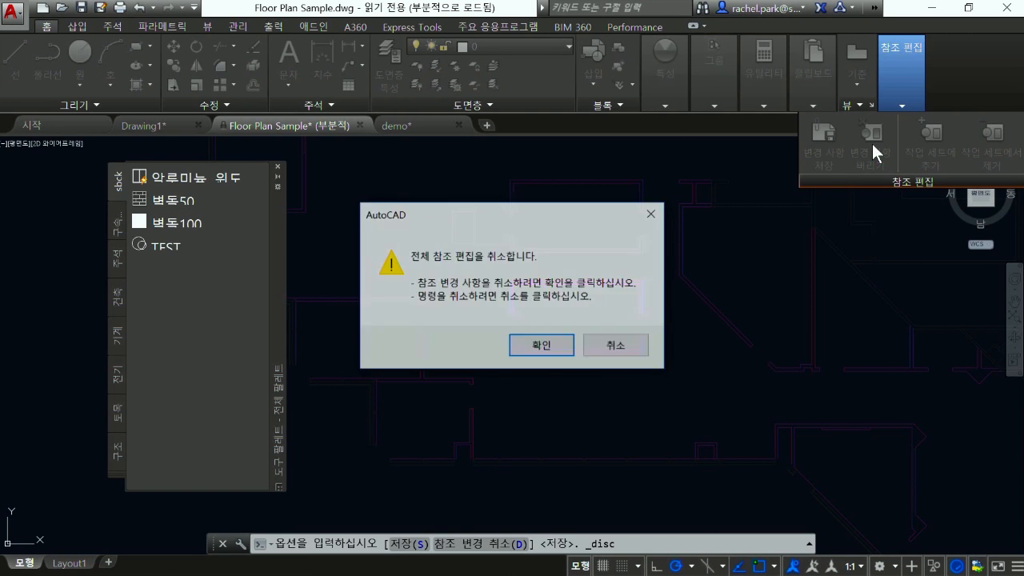
pyautogui.click(547, 346)
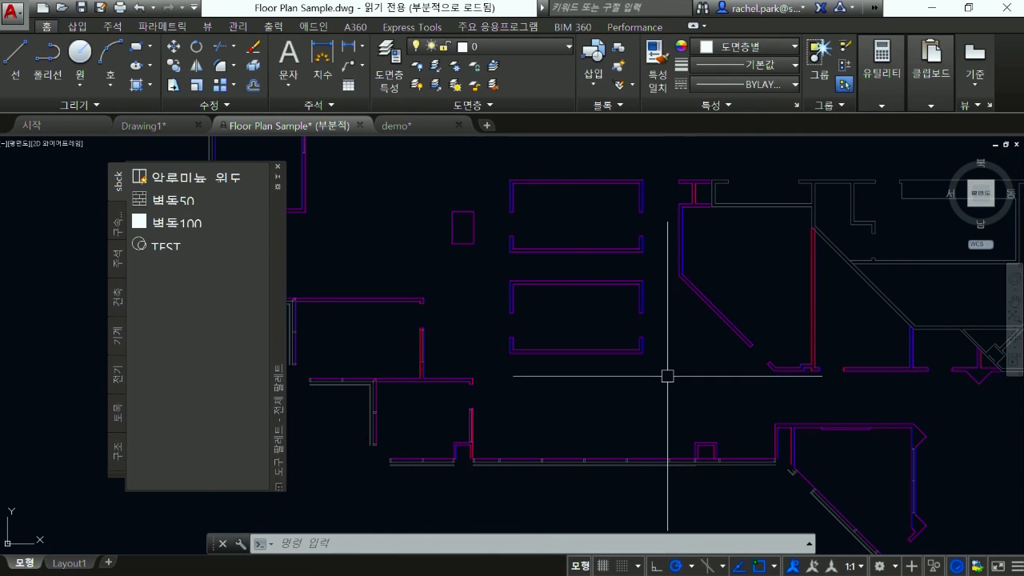
pyautogui.scroll(-2, 693, 316)
pyautogui.moveTo(649, 346); pyautogui.dragTo(698, 233, button='middle')
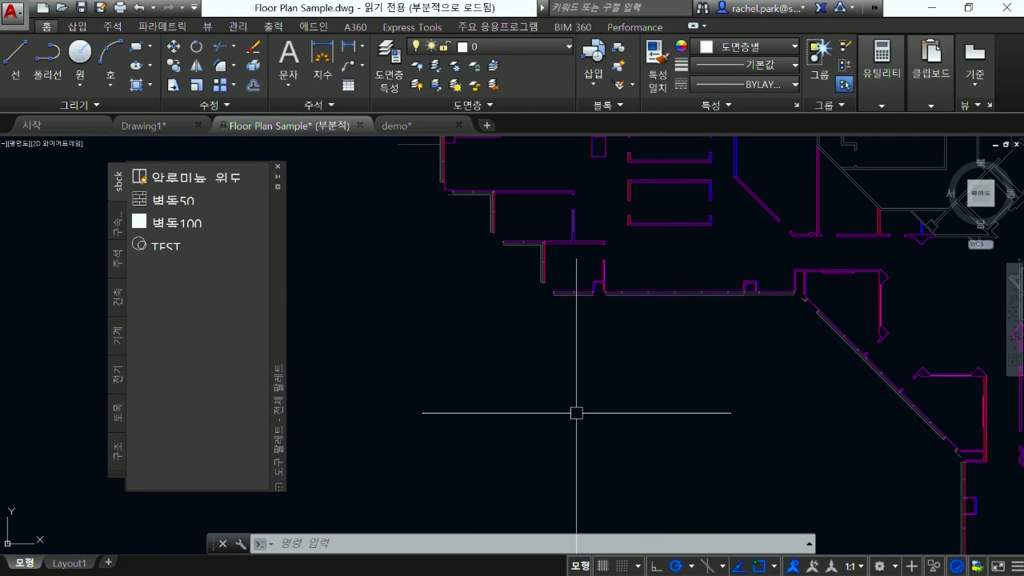
pyautogui.write('ㅣ')
pyautogui.press('Return')
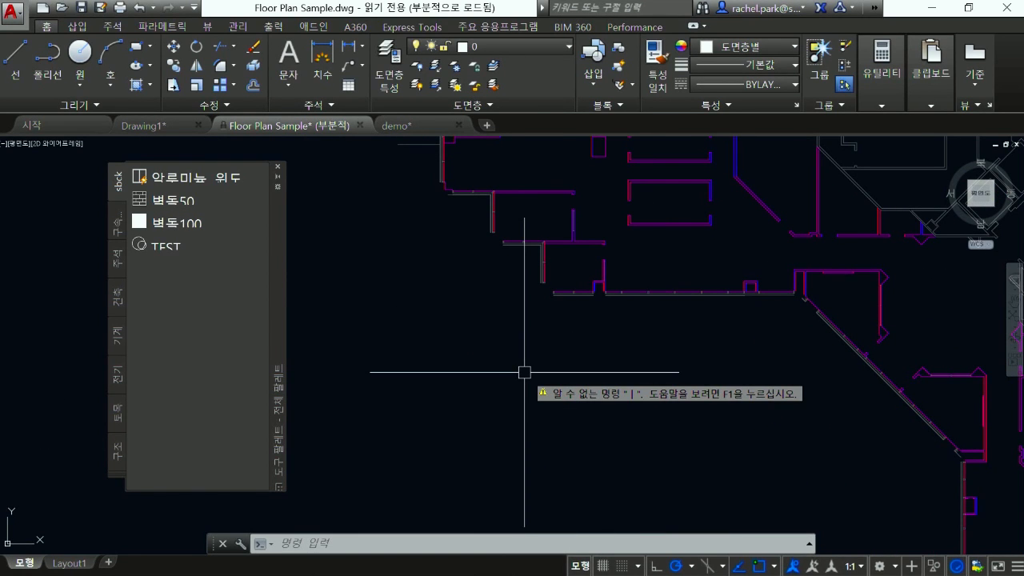
pyautogui.write('f')
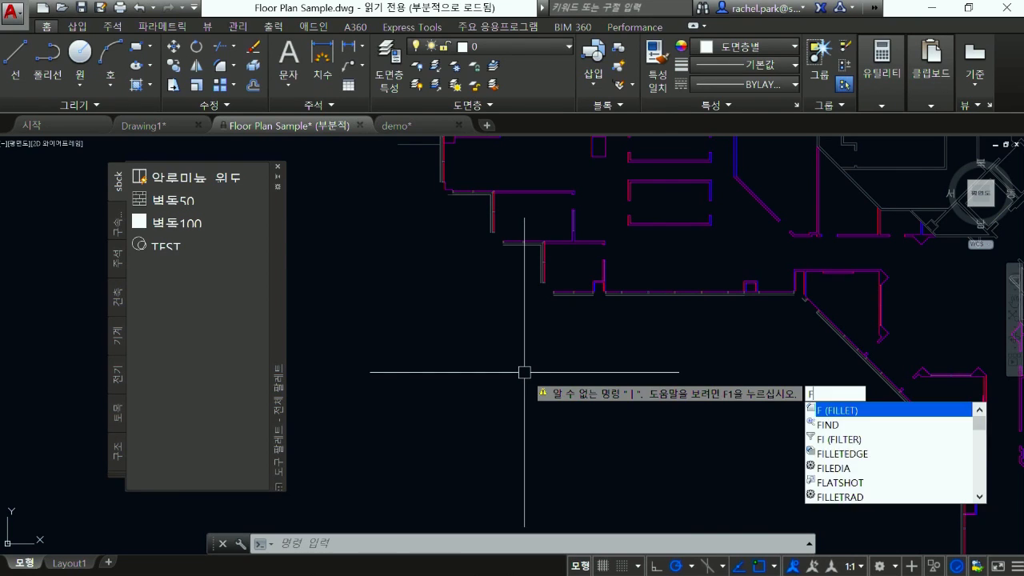
pyautogui.press('Escape')
# Step: Draw two parallel horizontal lines of similar length, one above the other, in the empty area below the floor plan
pyautogui.write('l')
pyautogui.press('Return')
pyautogui.click(480, 370)
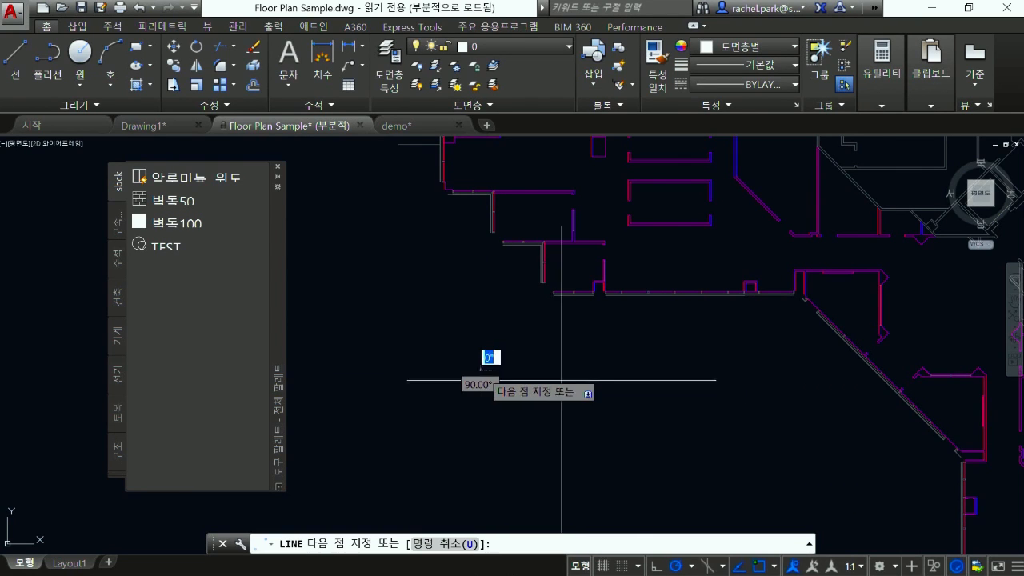
pyautogui.click(630, 369)
pyautogui.press('Escape')
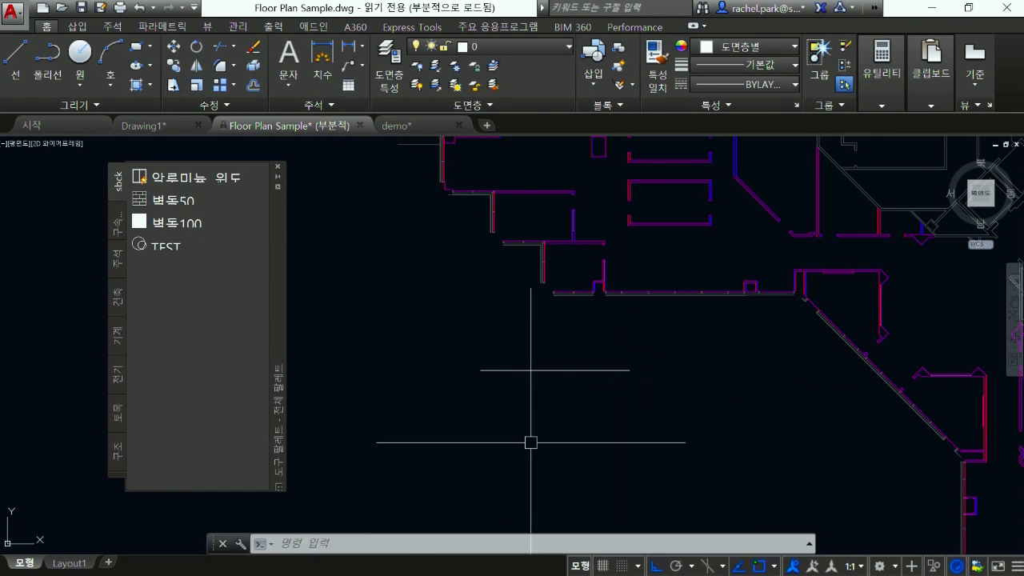
pyautogui.press('Return')
pyautogui.click(484, 432)
pyautogui.click(633, 432)
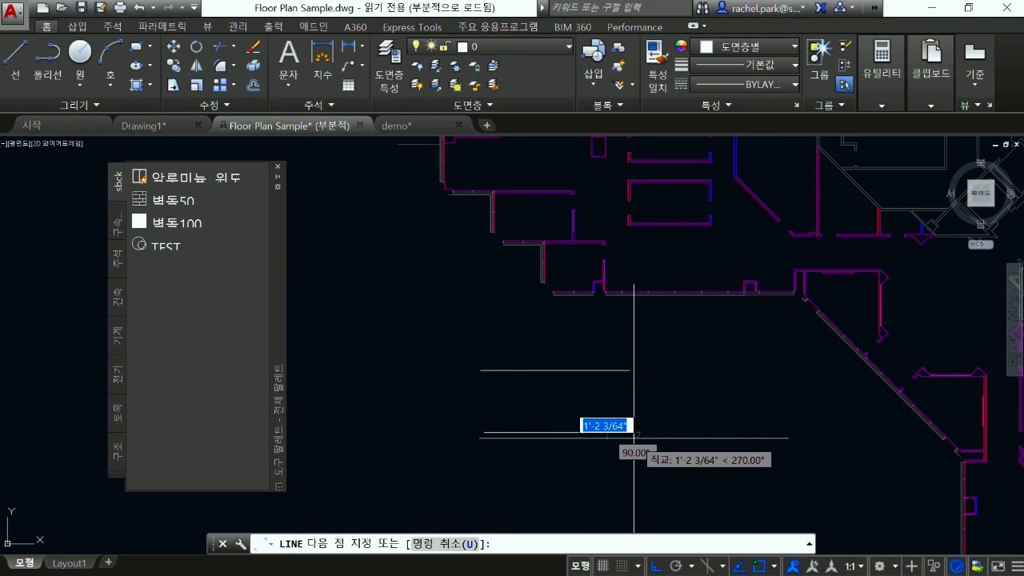
pyautogui.press('Escape')
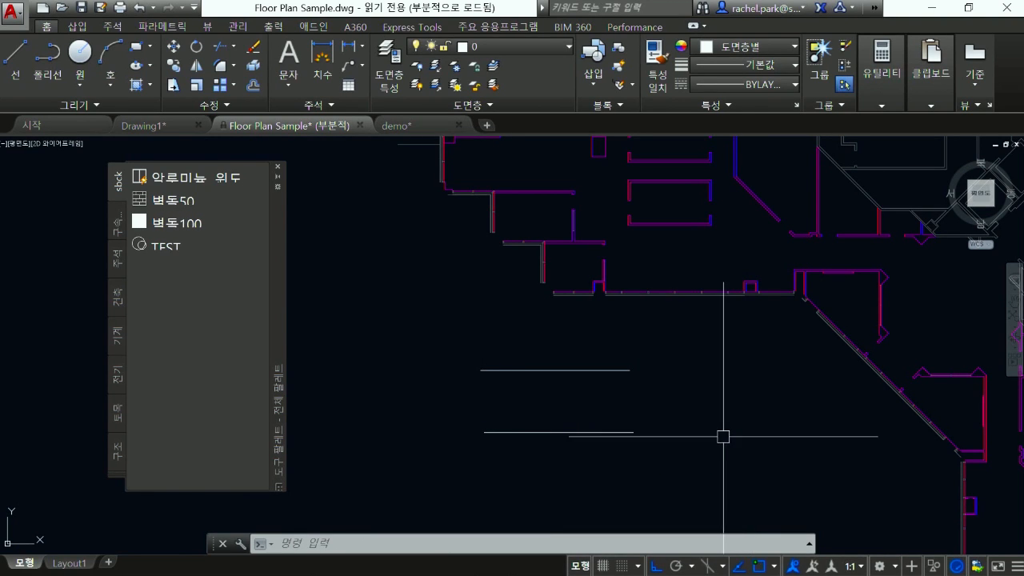
# Step: Fillet the right-hand ends of the two parallel lines so a semicircular arc joins them
pyautogui.press('Return')
pyautogui.click(622, 370)
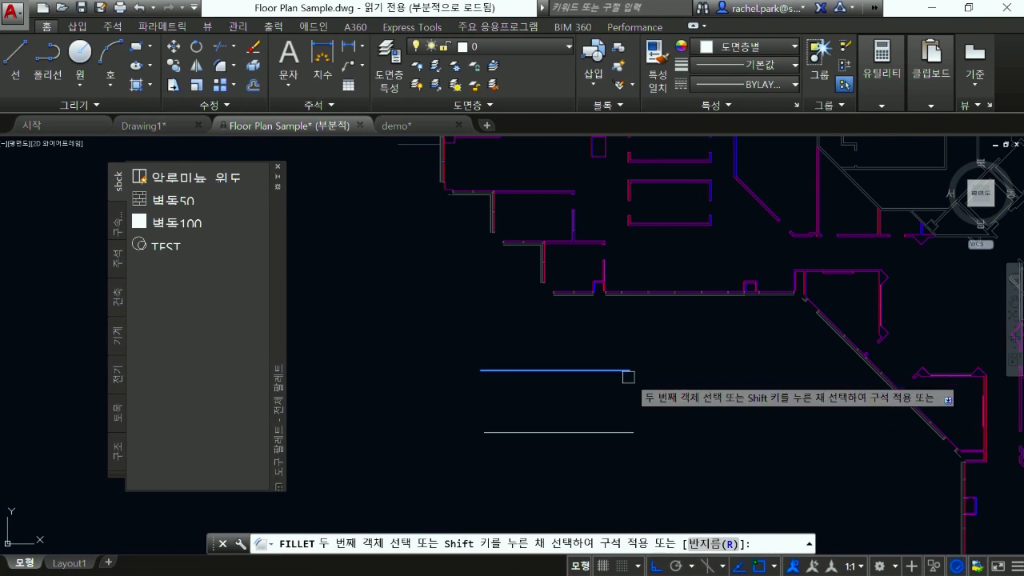
pyautogui.click(625, 431)
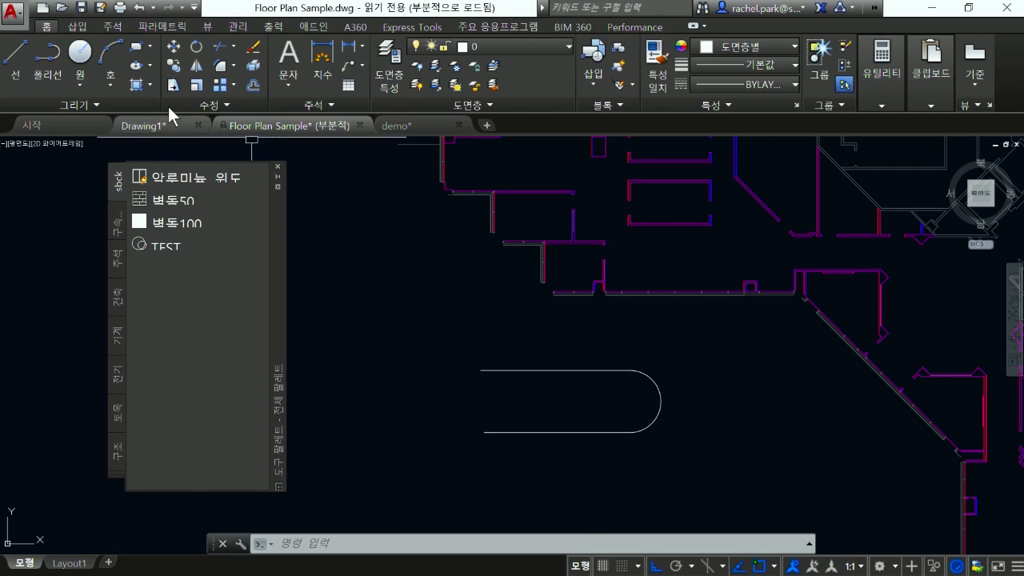
# Step: Draw a two-point circle whose diameter spans the left endpoints of the two parallel lines
pyautogui.click(80, 85)
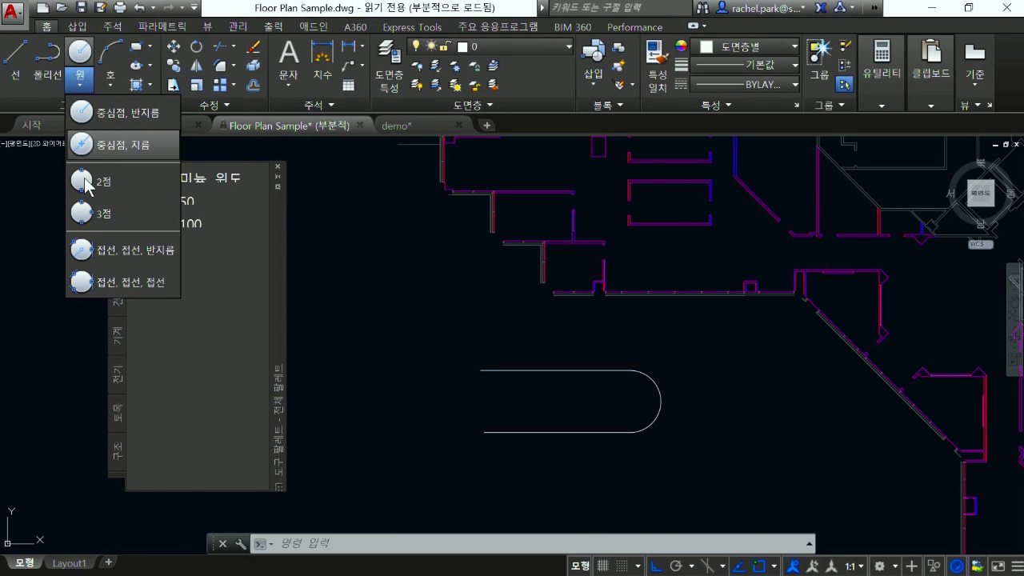
pyautogui.click(85, 184)
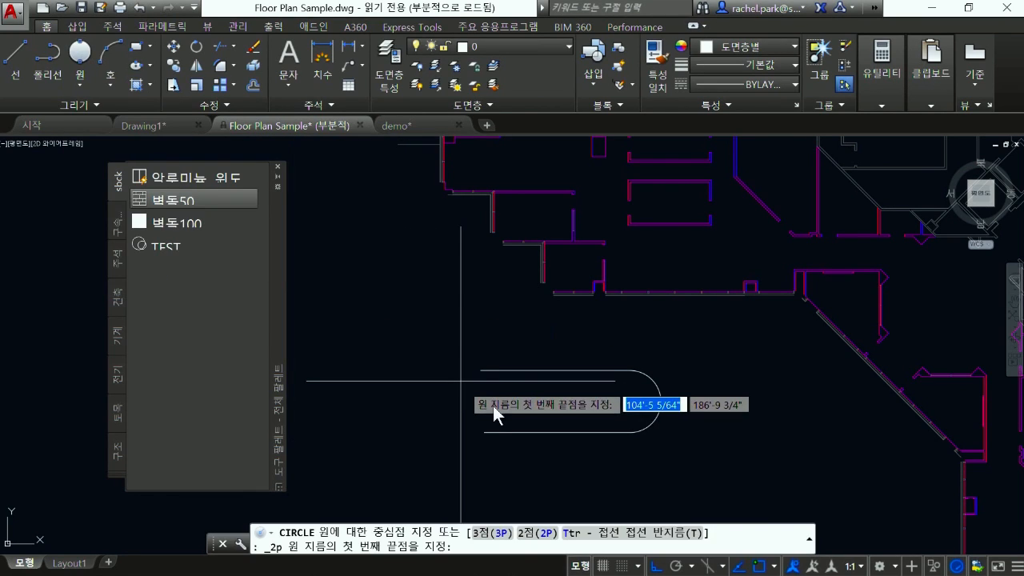
pyautogui.click(482, 370)
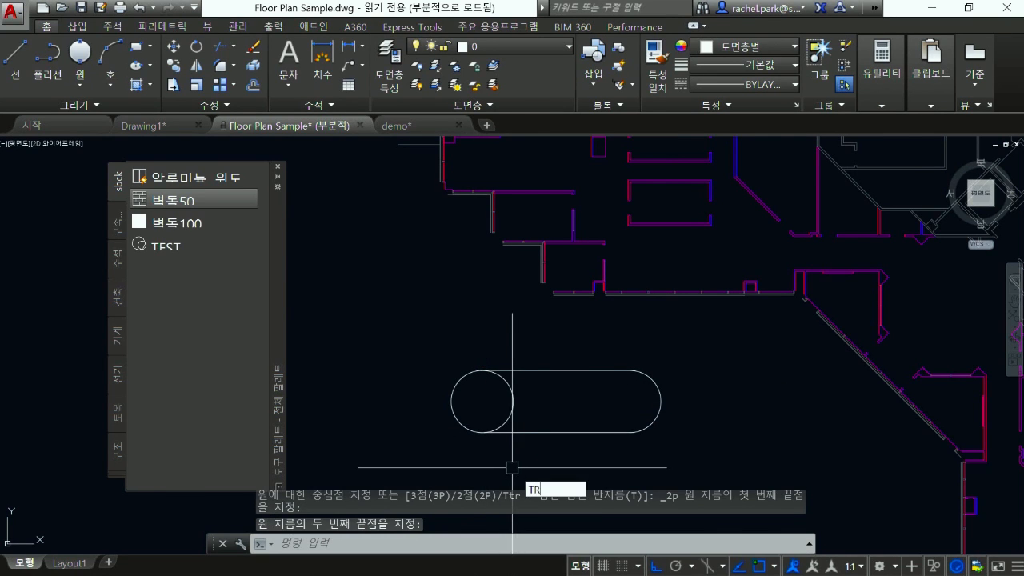
# Step: Trim away the inner half of the circle, using the two parallel lines as cutting edges, to close the slot shape
pyautogui.press('space')
pyautogui.click(538, 453)
pyautogui.click(491, 339)
pyautogui.press('space')
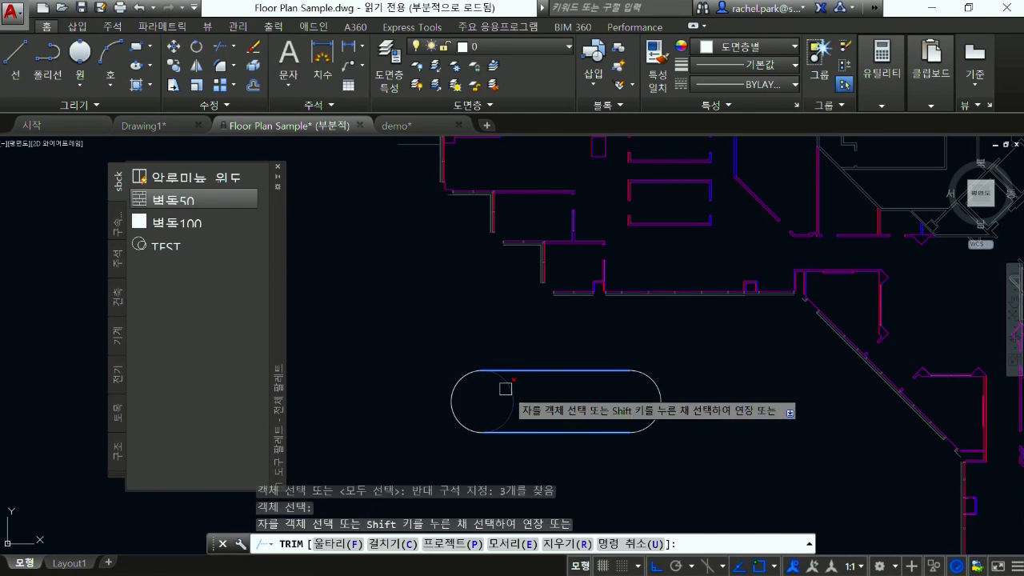
pyautogui.click(506, 389)
pyautogui.press('Escape')
pyautogui.scroll(-3, 621, 398)
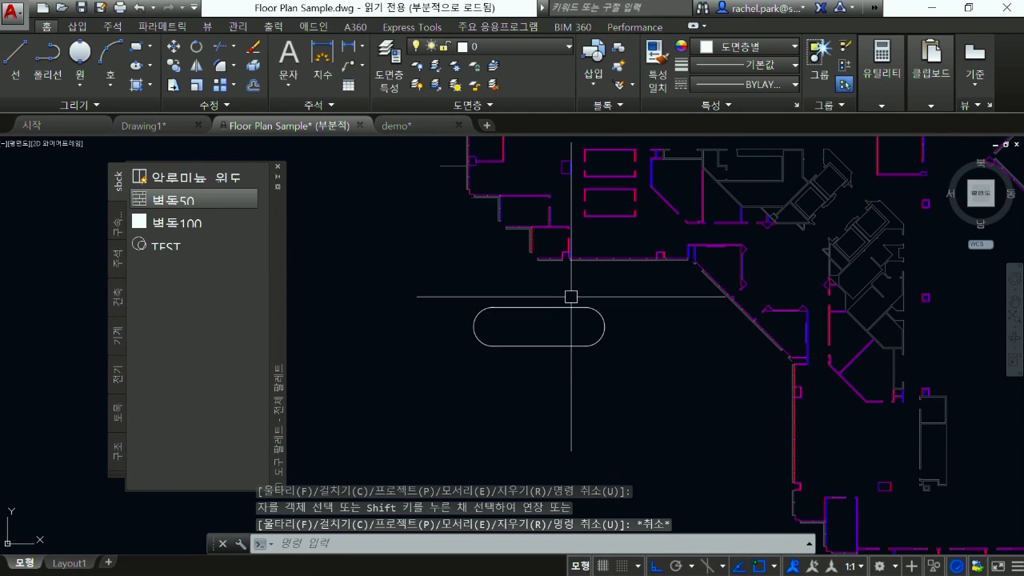
# Step: Paste a copy of the whole slot outline as a block below and to the right of the original, and select it for checking
pyautogui.scroll(2, 512, 304)
pyautogui.click(689, 403)
pyautogui.click(397, 291)
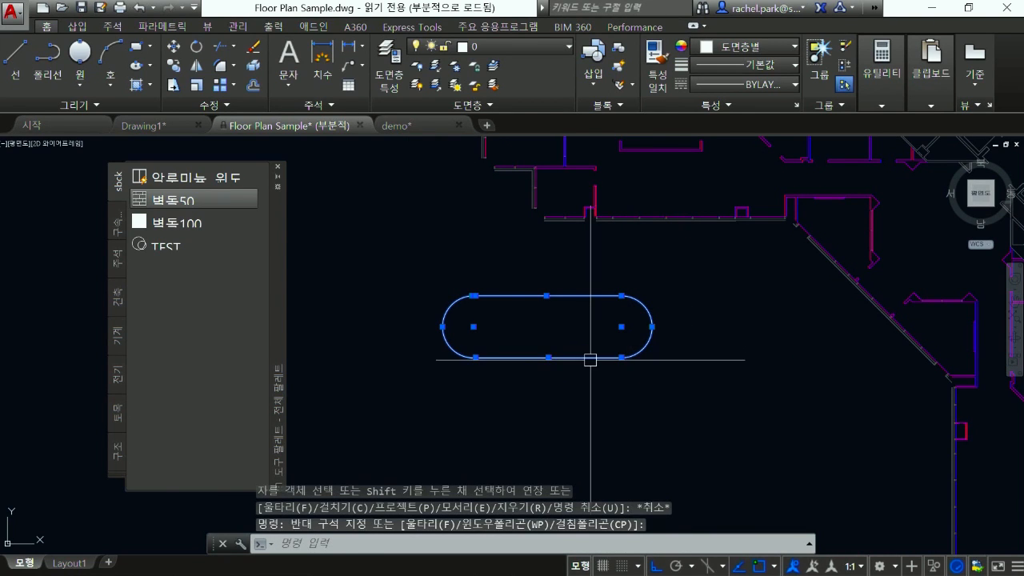
pyautogui.moveTo(600, 366); pyautogui.dragTo(705, 452, button='right')
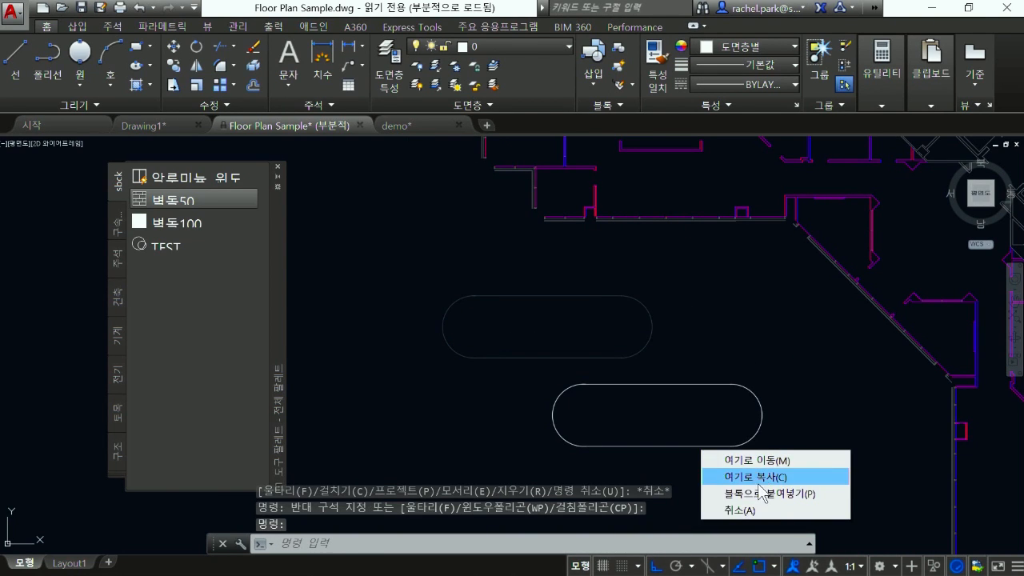
pyautogui.click(774, 493)
pyautogui.click(710, 447)
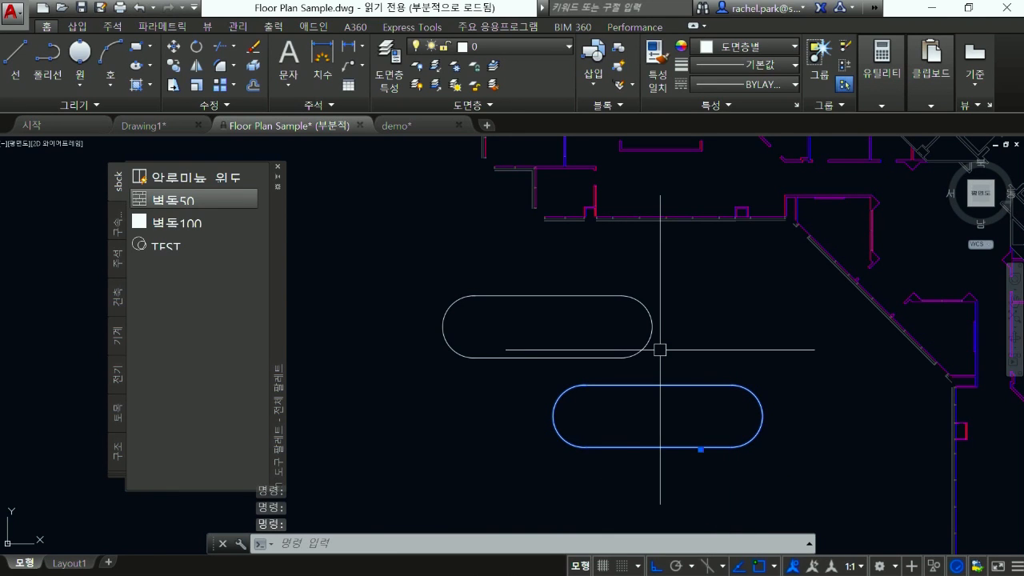
pyautogui.press('Escape')
# Step: Draw a horizontal polyline segment about 42 feet long to the left of the slots, with start and end widths of 50
pyautogui.scroll(-2, 659, 340)
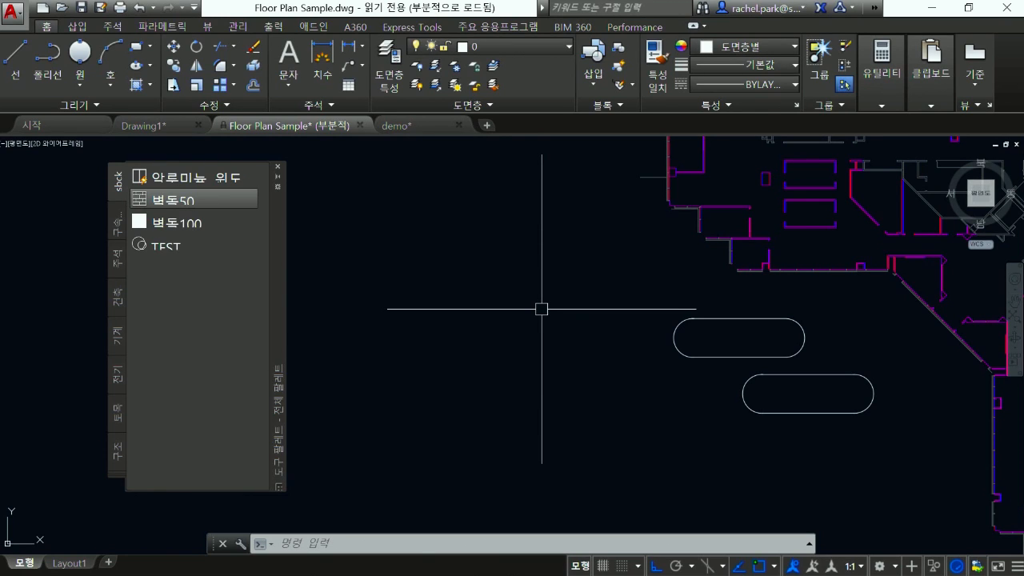
pyautogui.write('P')
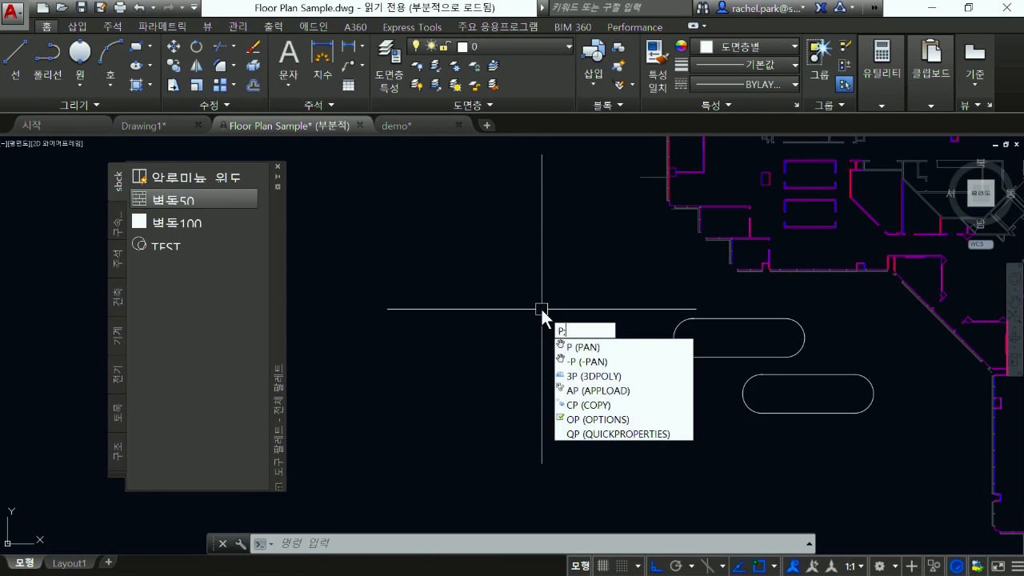
pyautogui.write('L')
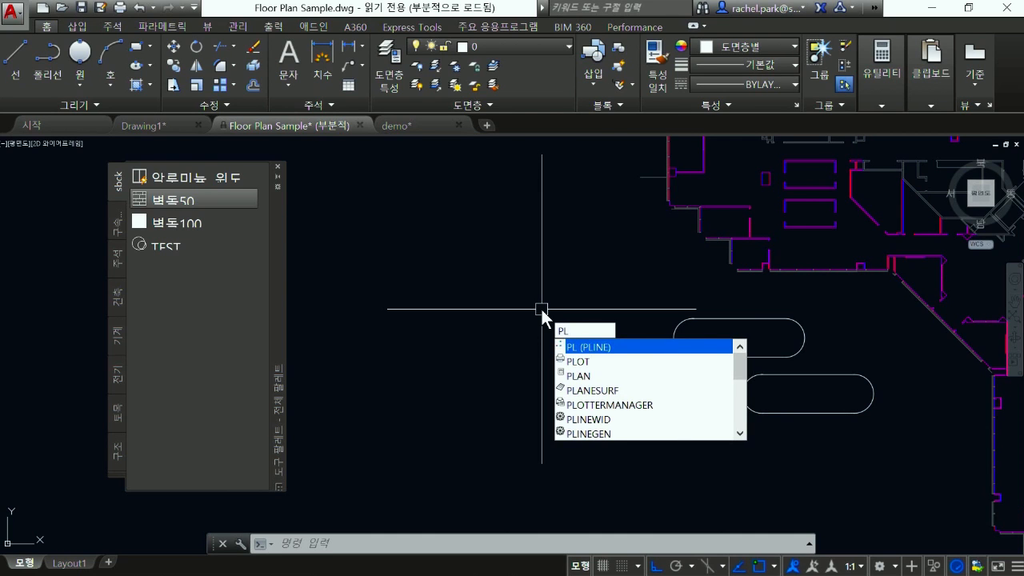
pyautogui.press('Return')
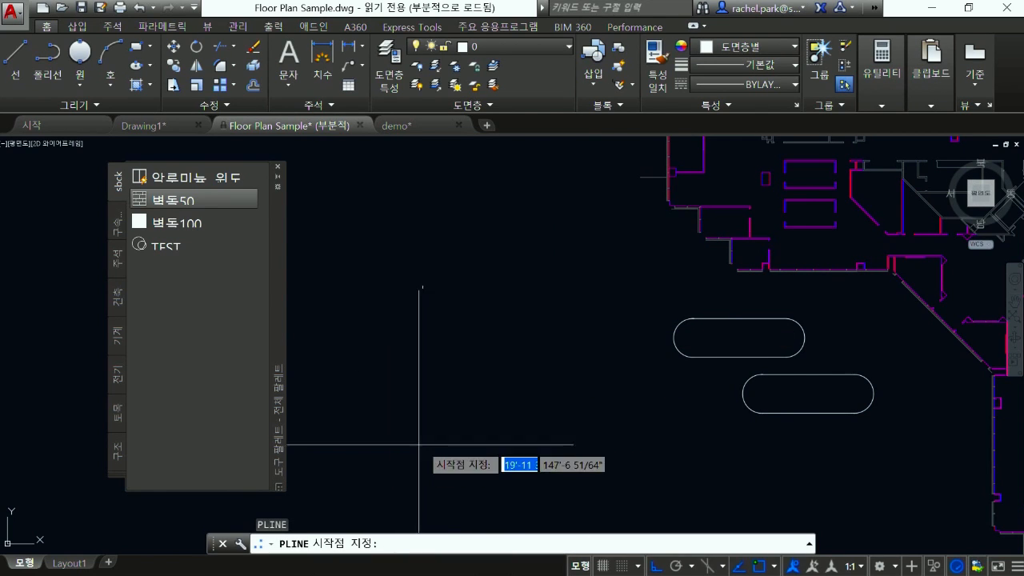
pyautogui.click(371, 337)
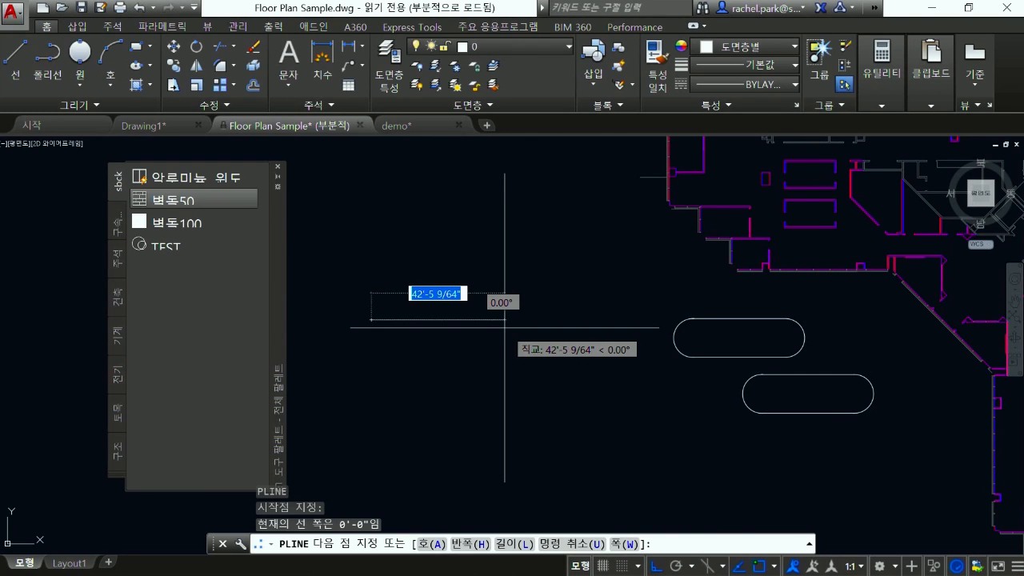
pyautogui.write('w')
pyautogui.press('Return')
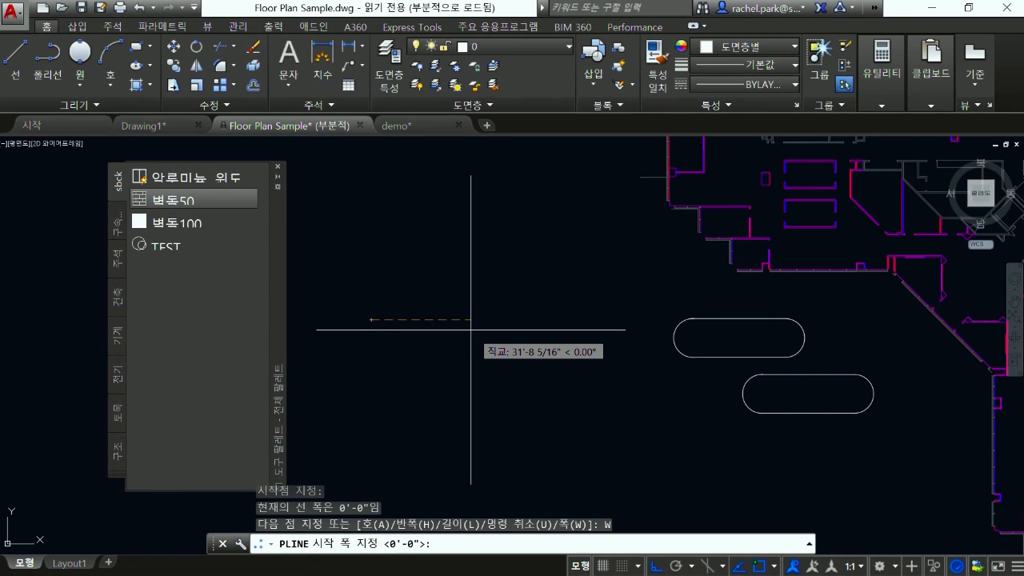
pyautogui.write('50')
pyautogui.press('Return')
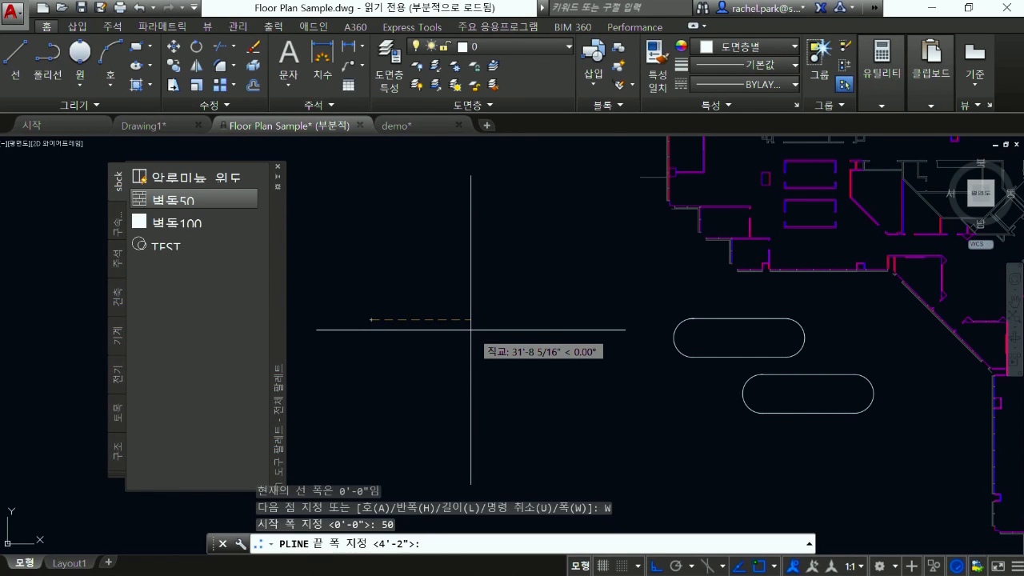
pyautogui.write('50')
pyautogui.press('Return')
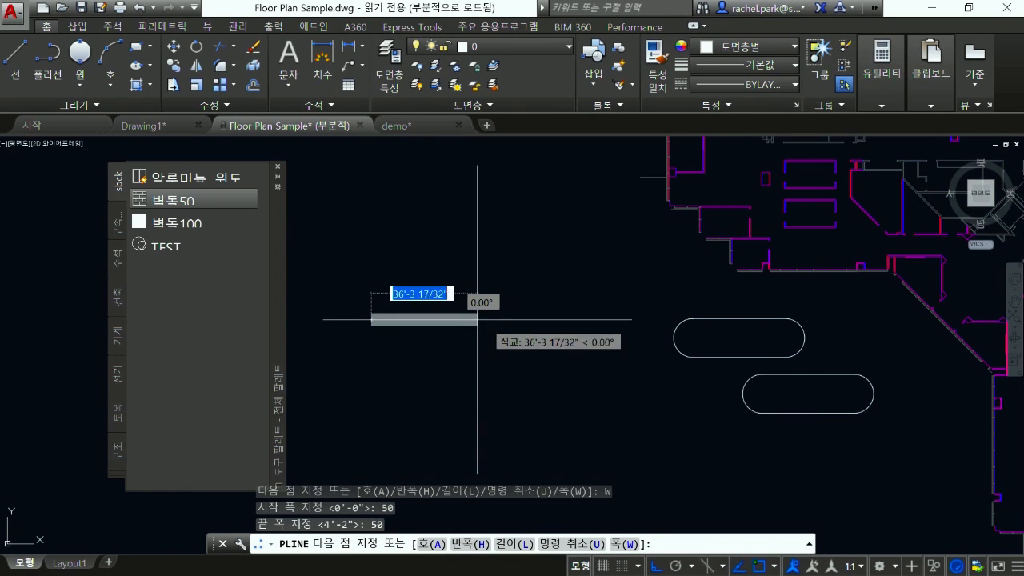
pyautogui.click(503, 320)
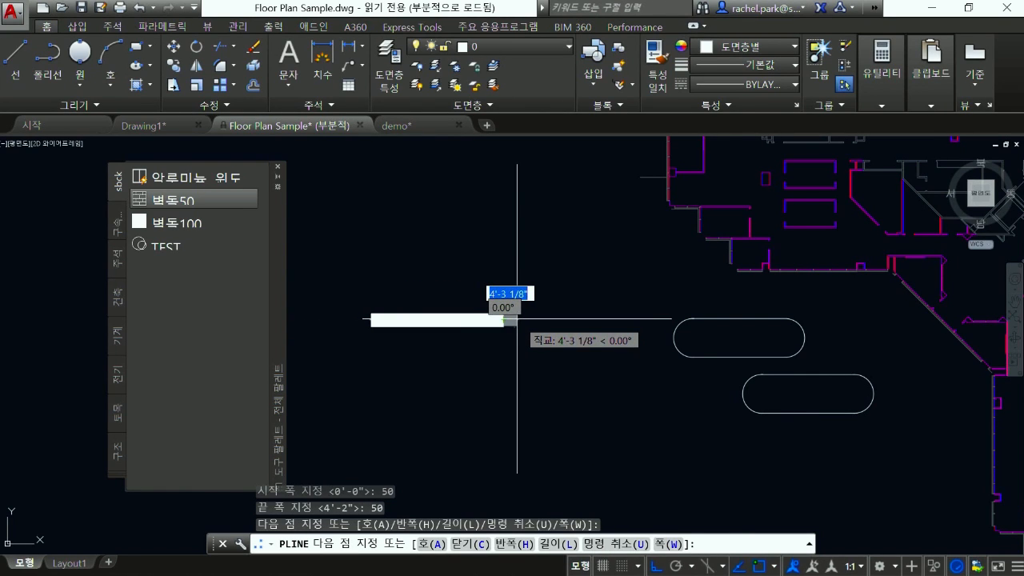
# Step: Add an arrowhead segment to the polyline with start width 200 and end width 0, and end the polyline
pyautogui.write('W')
pyautogui.press('Return')
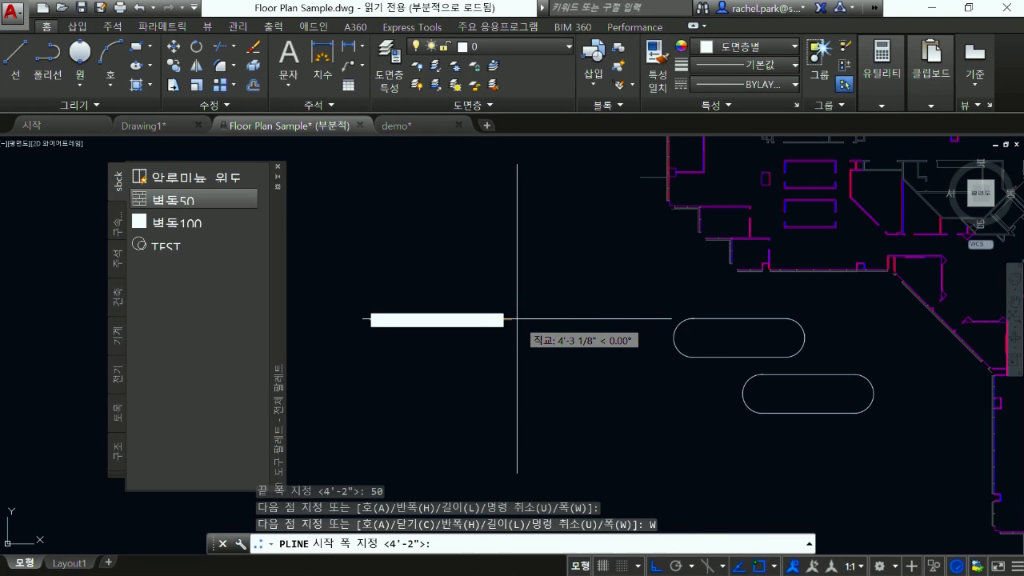
pyautogui.write('200')
pyautogui.press('Return')
pyautogui.write('0')
pyautogui.press('Return')
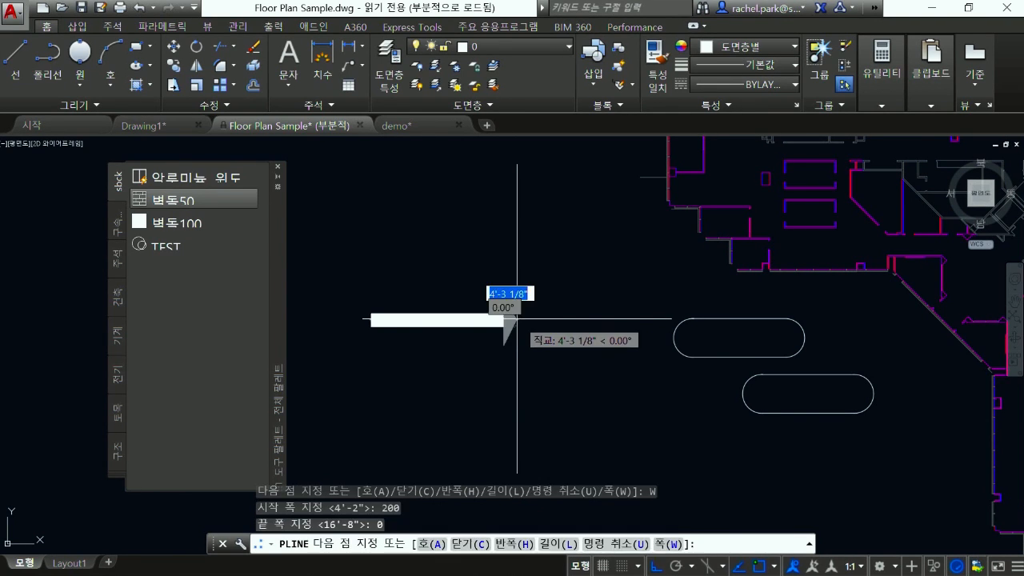
pyautogui.click(558, 319)
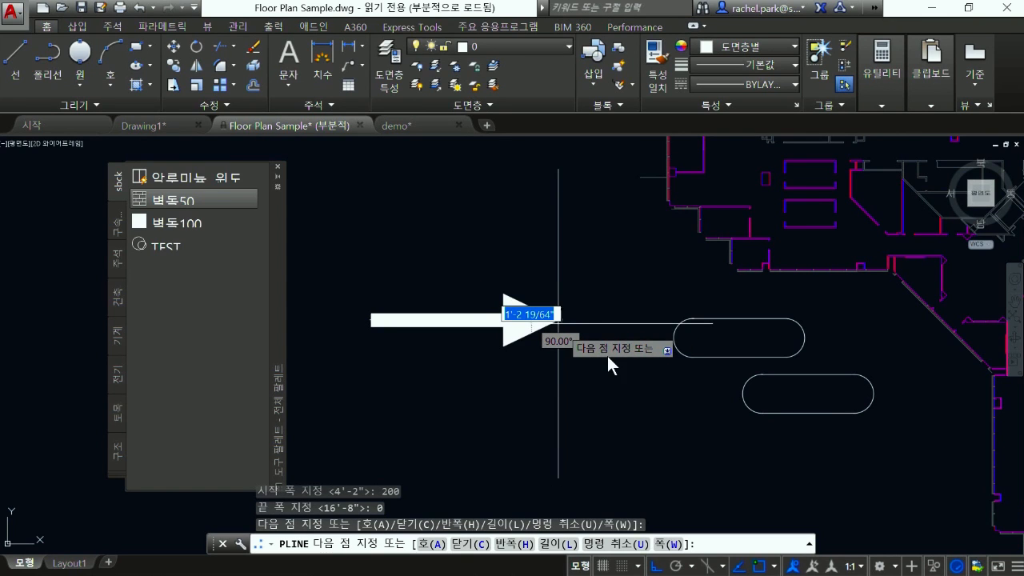
pyautogui.press('Escape')
# Step: Draw a second horizontal polyline segment below the first arrow, with start and end widths of 50
pyautogui.moveTo(526, 419); pyautogui.dragTo(588, 356, button='middle')
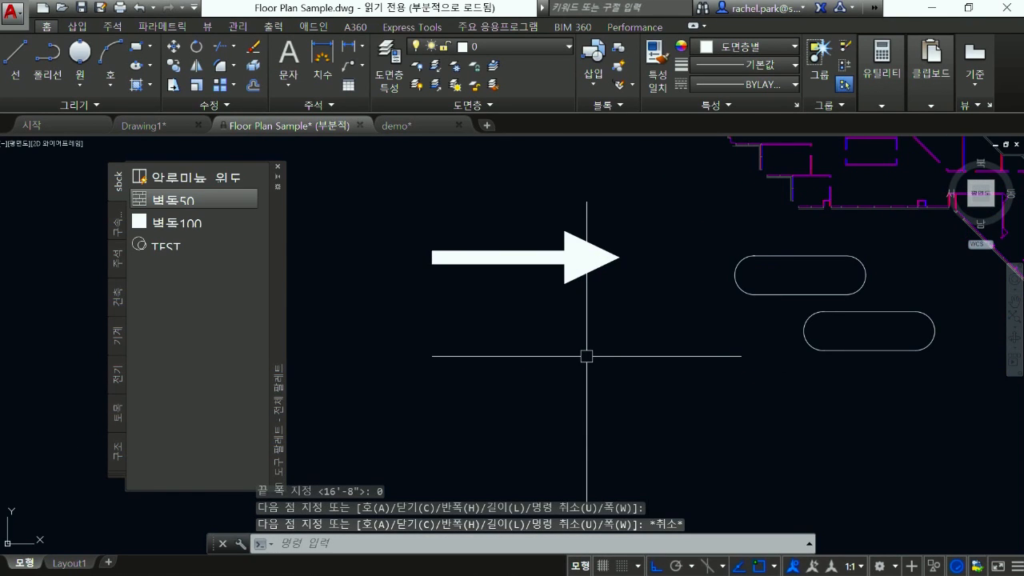
pyautogui.write('L')
pyautogui.press('Return')
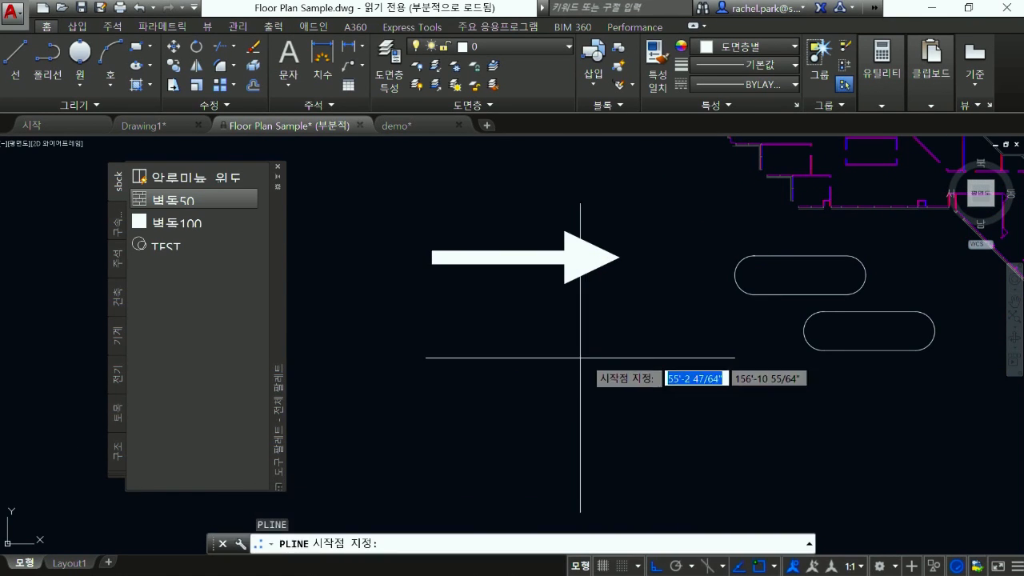
pyautogui.click(389, 380)
pyautogui.write('W')
pyautogui.press('Return')
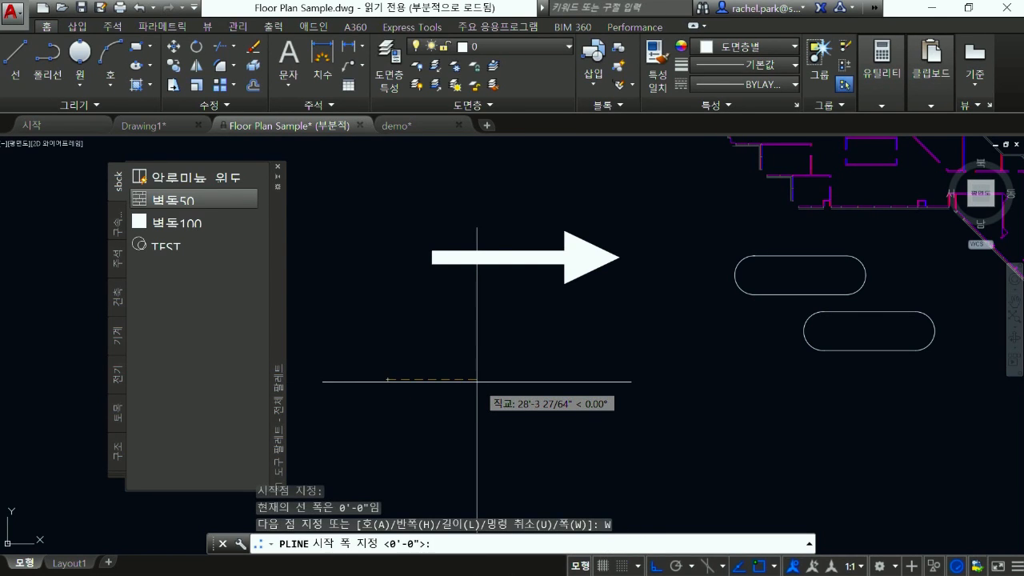
pyautogui.write('5')
pyautogui.write('50')
pyautogui.press('Return')
pyautogui.click(505, 380)
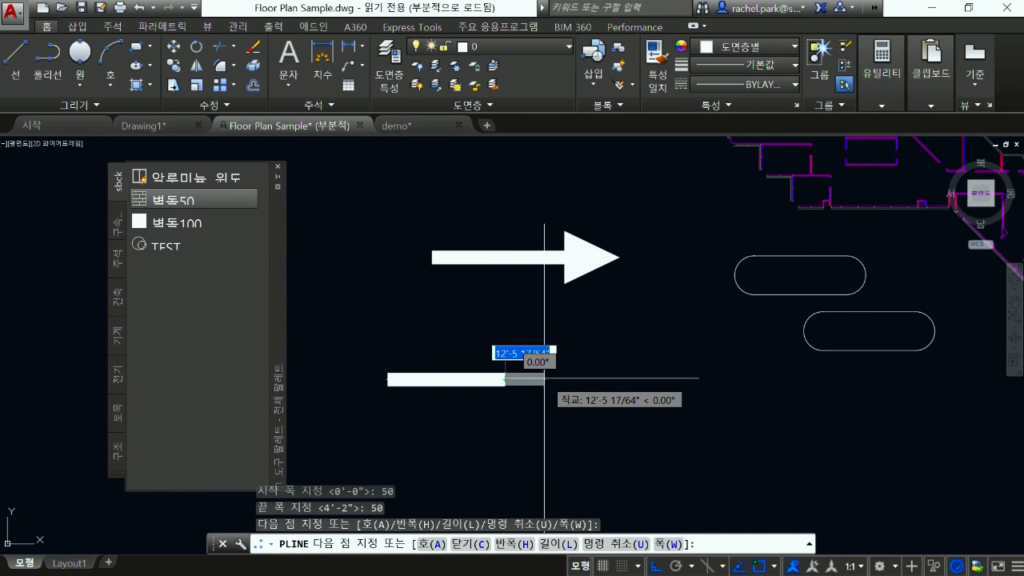
# Step: Finish the lower polyline with an arrowhead segment tapering from width 200 to 0
pyautogui.write('W')
pyautogui.press('Return')
pyautogui.write('20')
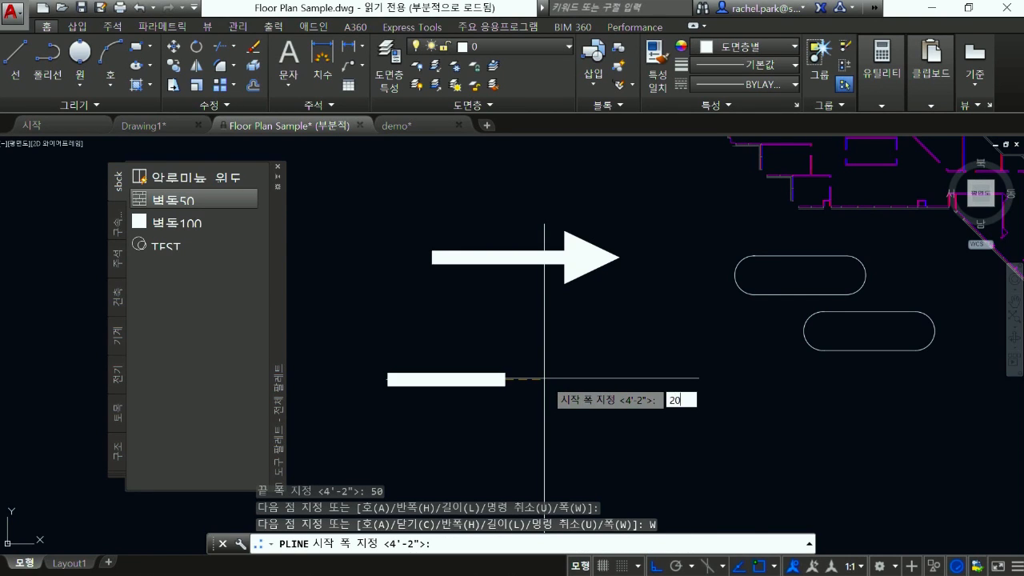
pyautogui.press('Return')
pyautogui.write('0')
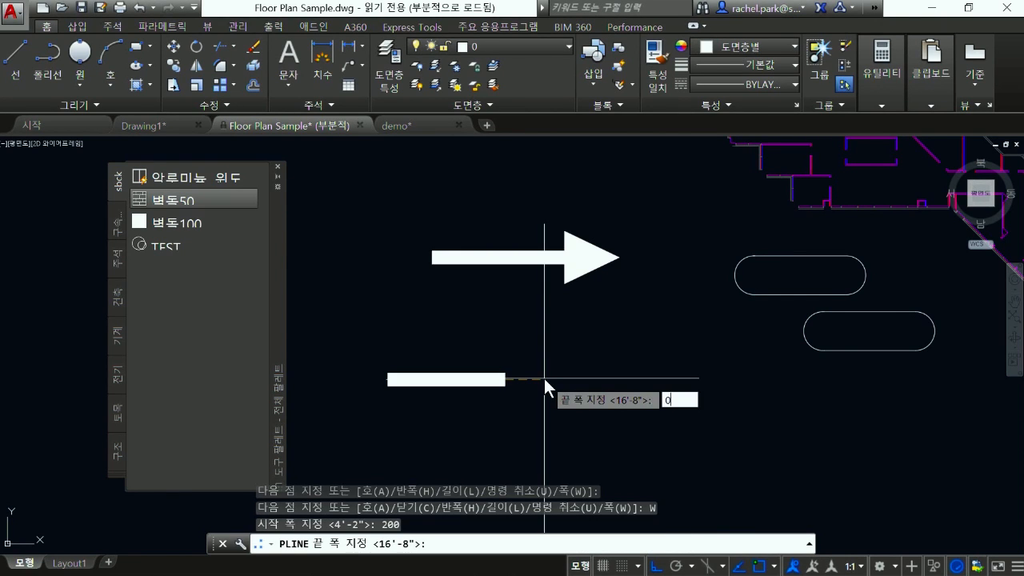
pyautogui.press('Return')
pyautogui.click(554, 379)
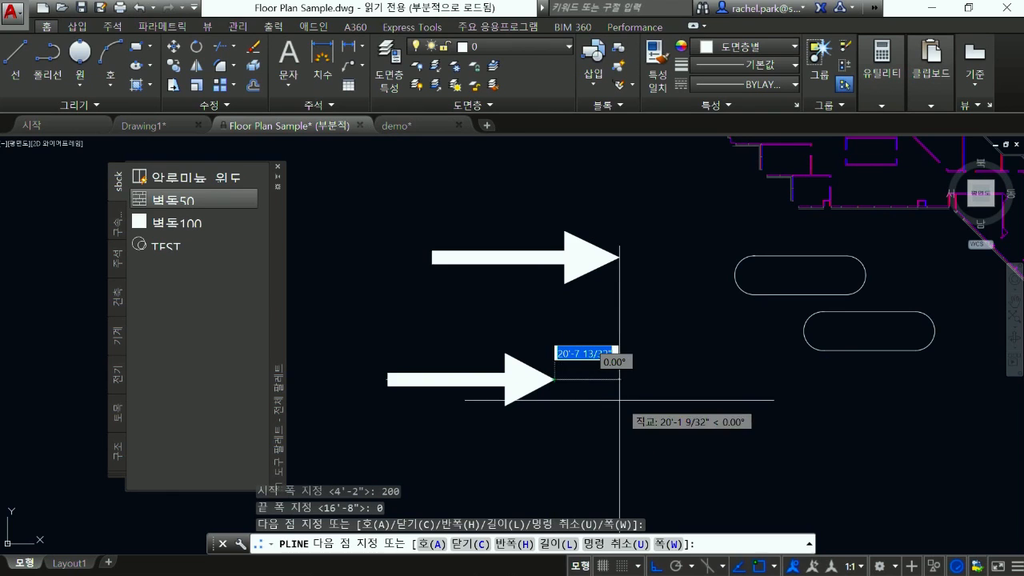
pyautogui.press('Escape')
# Step: Scale the lower arrow by a factor of 5 about a base point near its head
pyautogui.scroll(-4, 617, 400)
pyautogui.scroll(2, 632, 384)
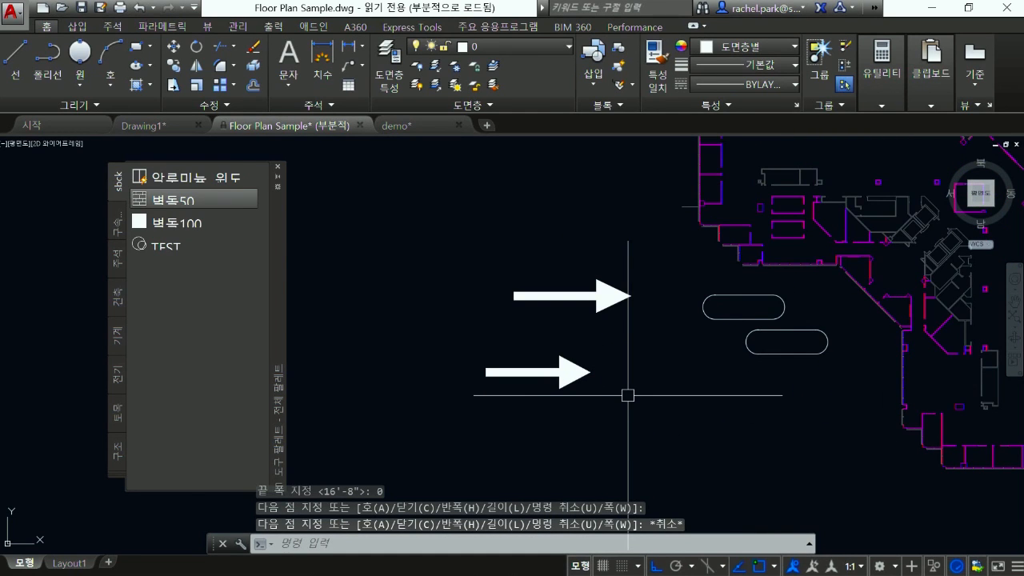
pyautogui.press('Return')
pyautogui.click(629, 425)
pyautogui.click(469, 343)
pyautogui.press('Return')
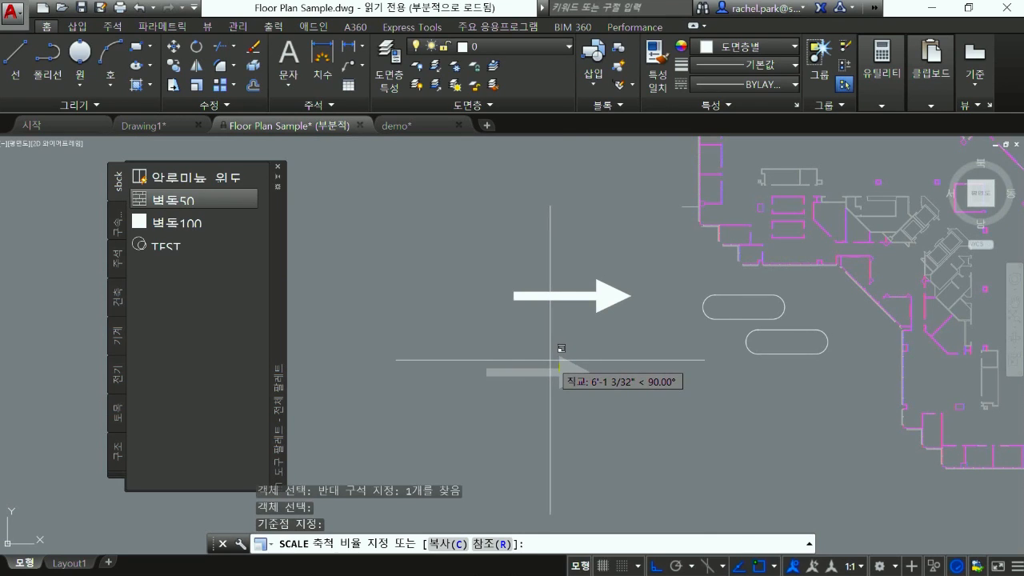
pyautogui.write('5')
pyautogui.press('Return')
pyautogui.scroll(-3, 629, 344)
pyautogui.scroll(2, 534, 392)
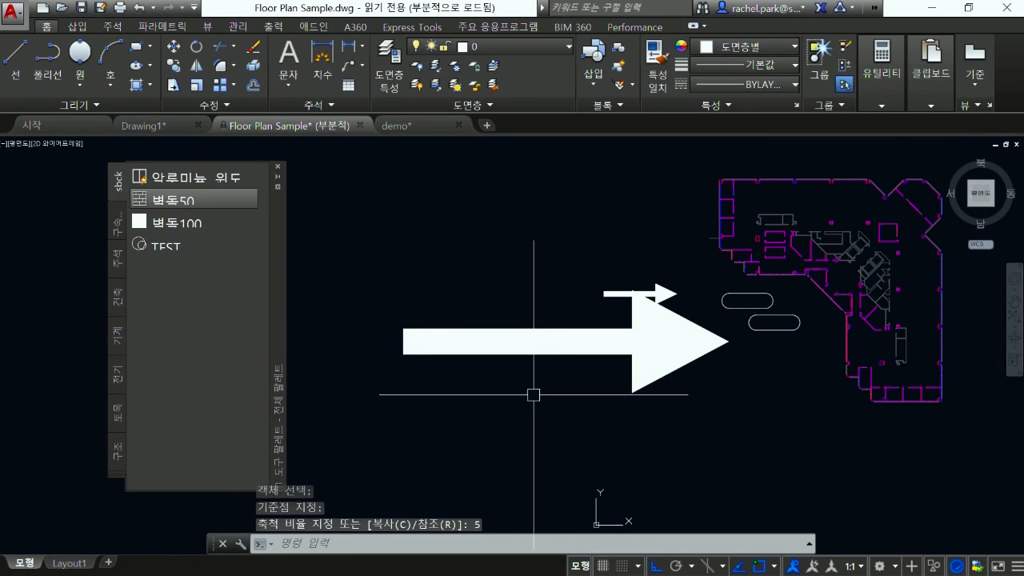
# Step: Rotate the enlarged arrow clockwise with ortho mode off so that it points diagonally down to the right
pyautogui.write('RO')
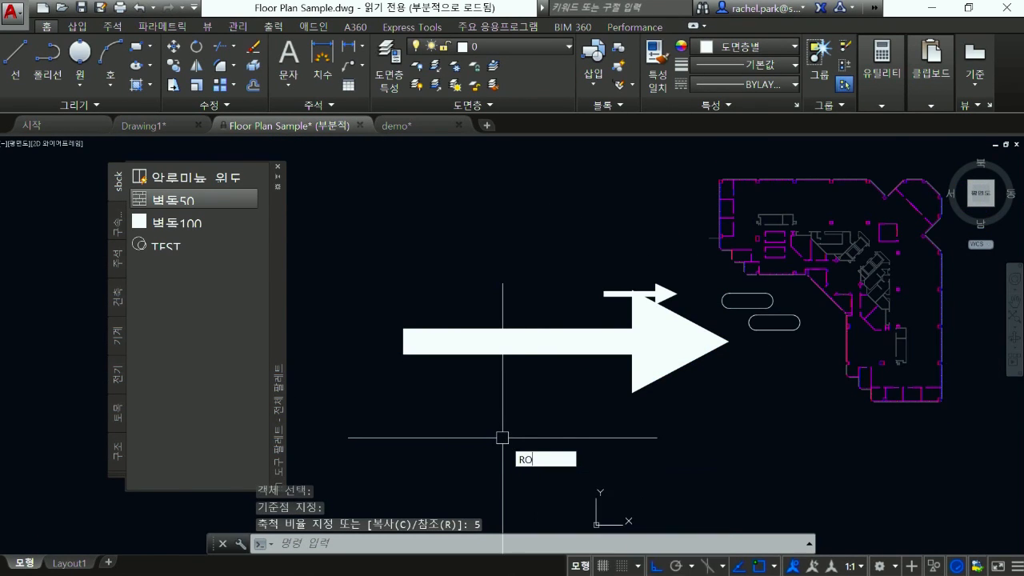
pyautogui.press('Return')
pyautogui.write('P')
pyautogui.press('Return')
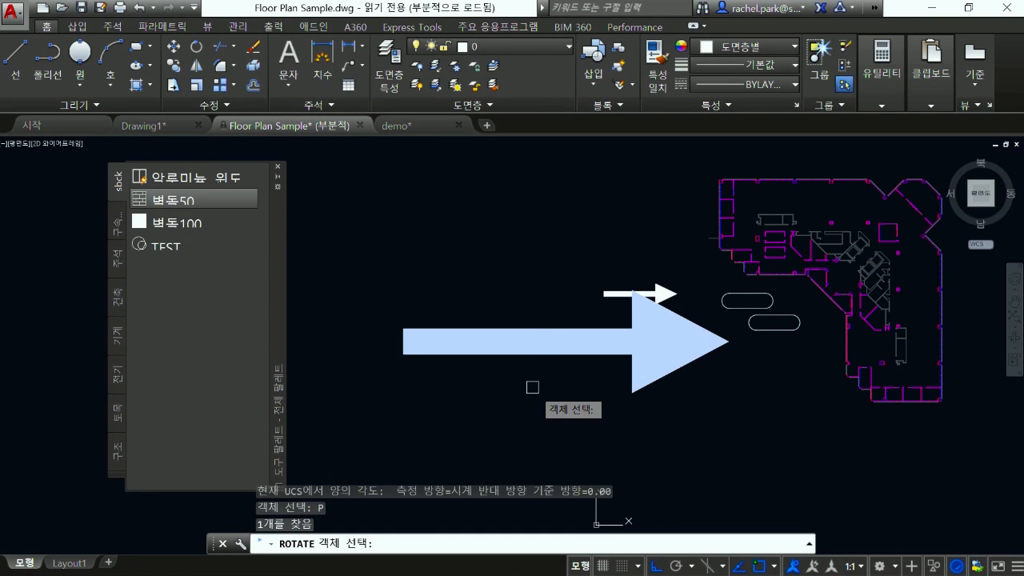
pyautogui.press('Return')
pyautogui.click(539, 360)
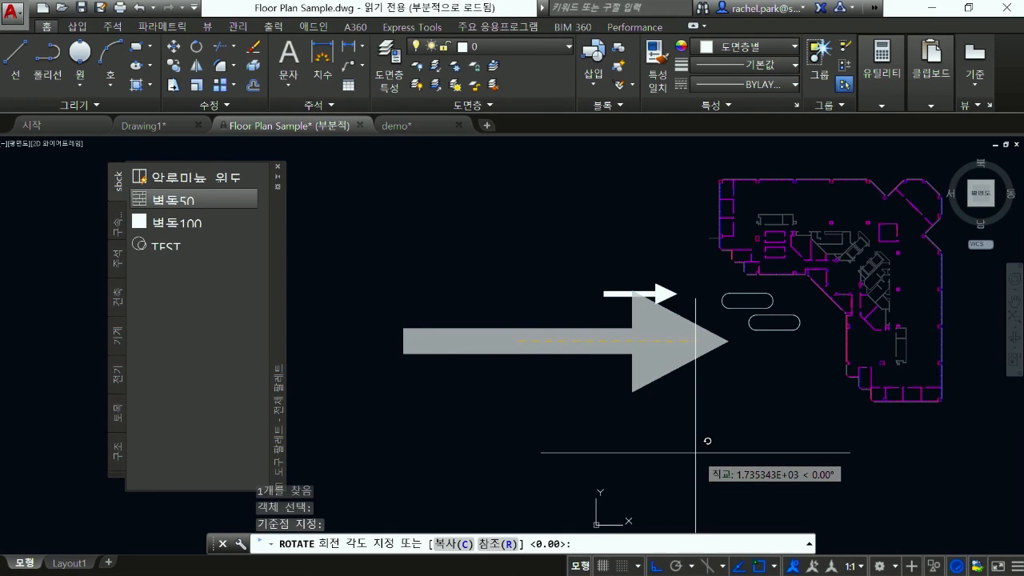
pyautogui.press('F8')
pyautogui.click(722, 432)
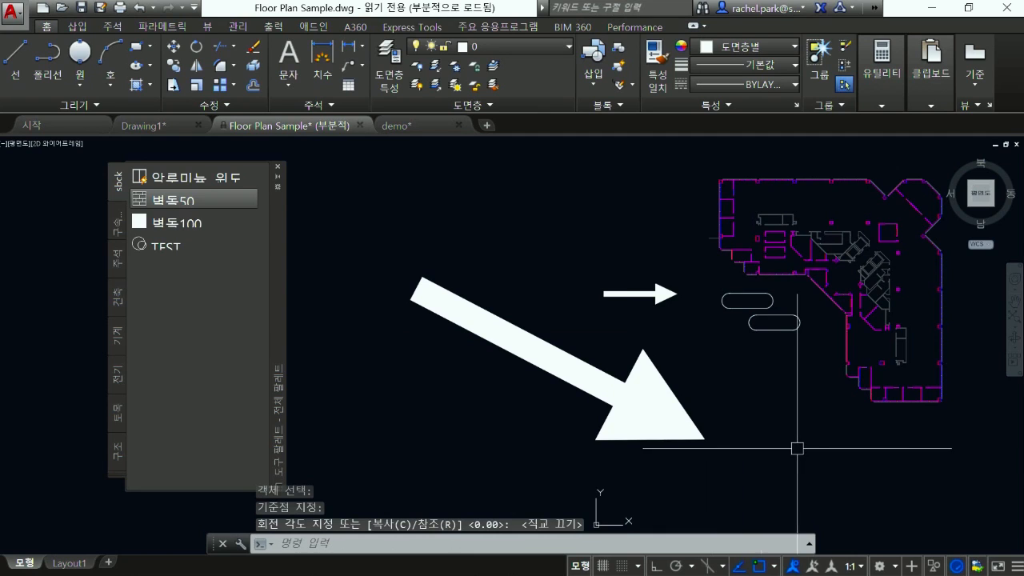
# Step: Draw two separate slanted lines crossing the shaft of the large arrow
pyautogui.write('l')
pyautogui.press('Return')
pyautogui.click(519, 444)
pyautogui.click(565, 297)
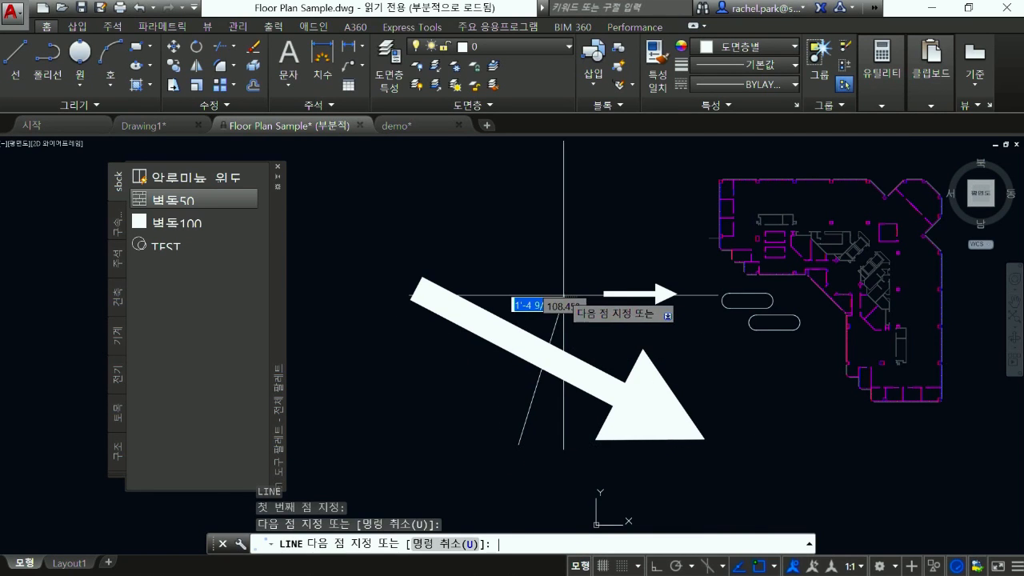
pyautogui.press('Return')
pyautogui.press('Return')
pyautogui.click(425, 395)
pyautogui.click(493, 276)
pyautogui.press('Return')
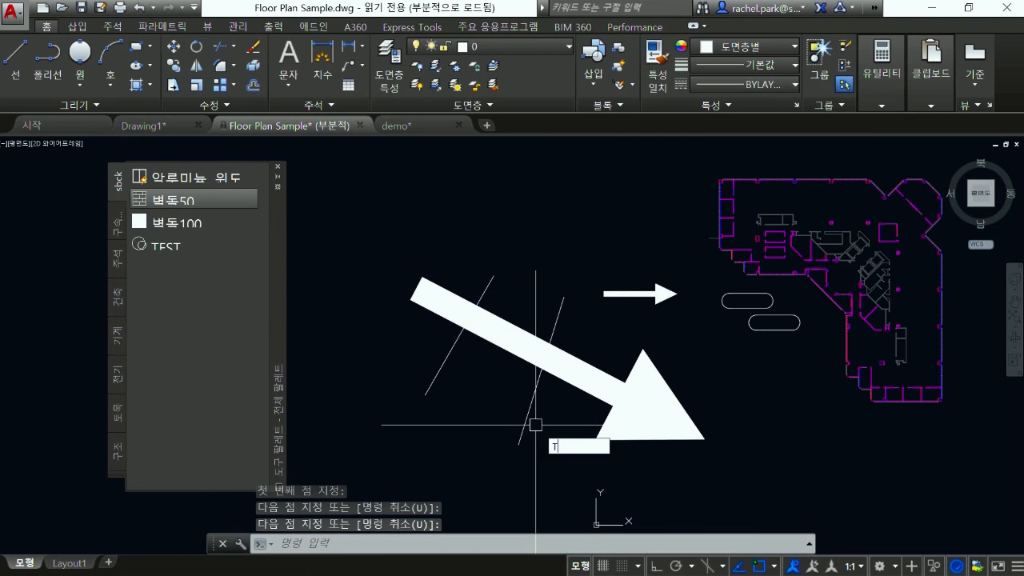
# Step: Trim away the part of the large arrow's shaft between the two slanted lines
pyautogui.write('tr')
pyautogui.press('Return')
pyautogui.click(547, 433)
pyautogui.click(391, 240)
pyautogui.press('Return')
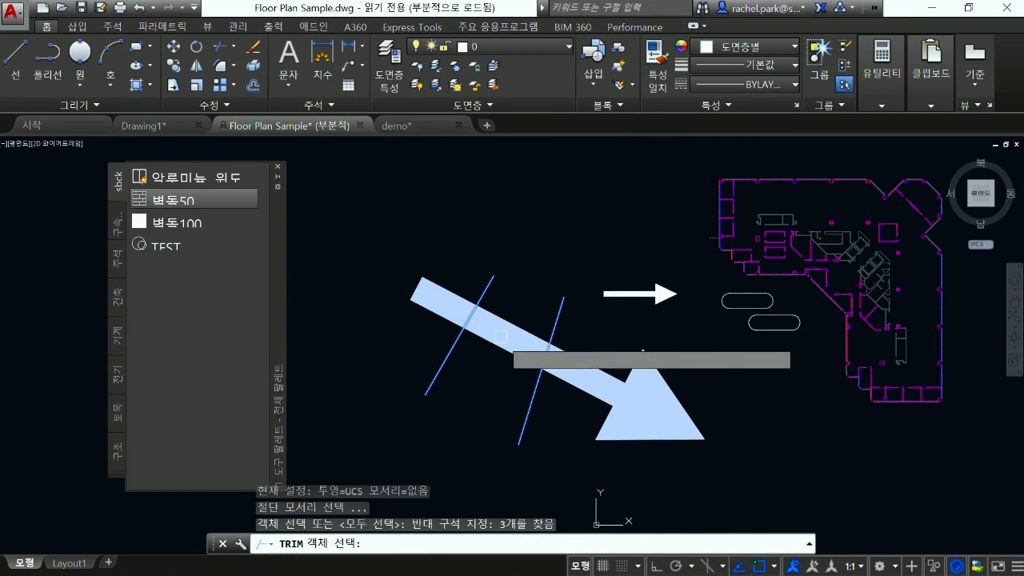
pyautogui.click(498, 343)
pyautogui.scroll(-2, 497, 343)
pyautogui.press('Escape')
pyautogui.scroll(-2, 585, 360)
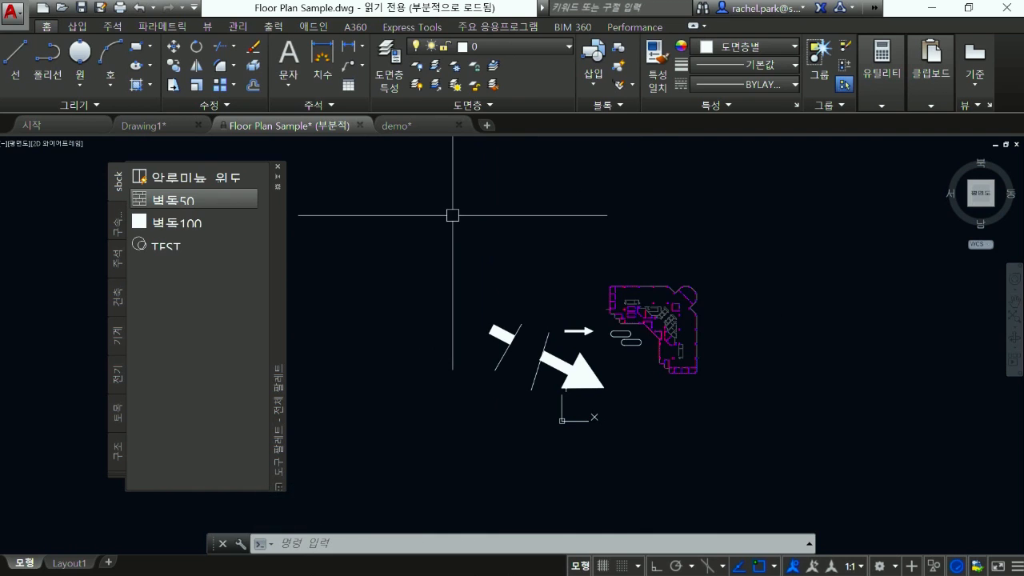
pyautogui.click(401, 126)
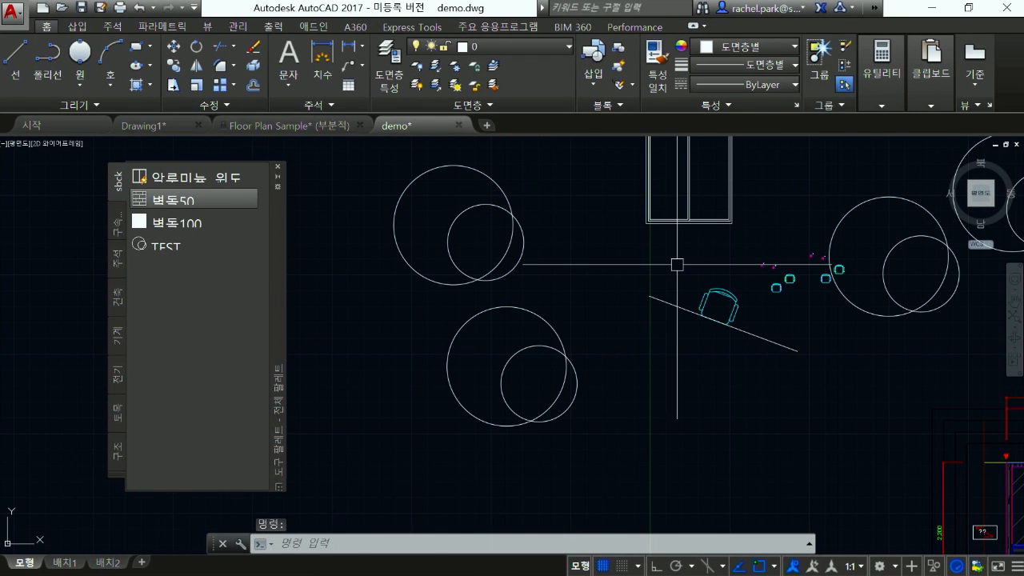
pyautogui.click(264, 126)
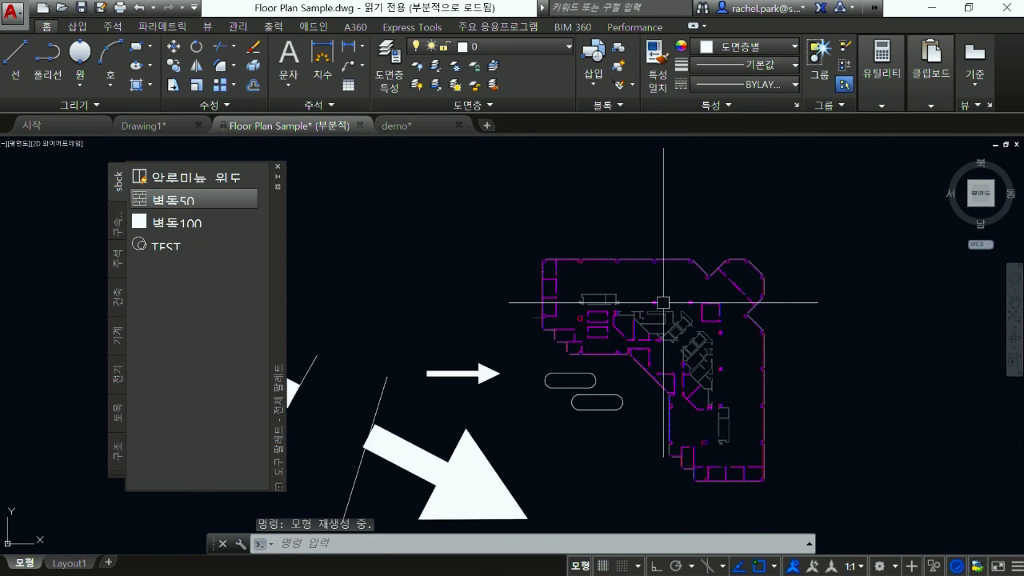
pyautogui.scroll(2, 648, 303)
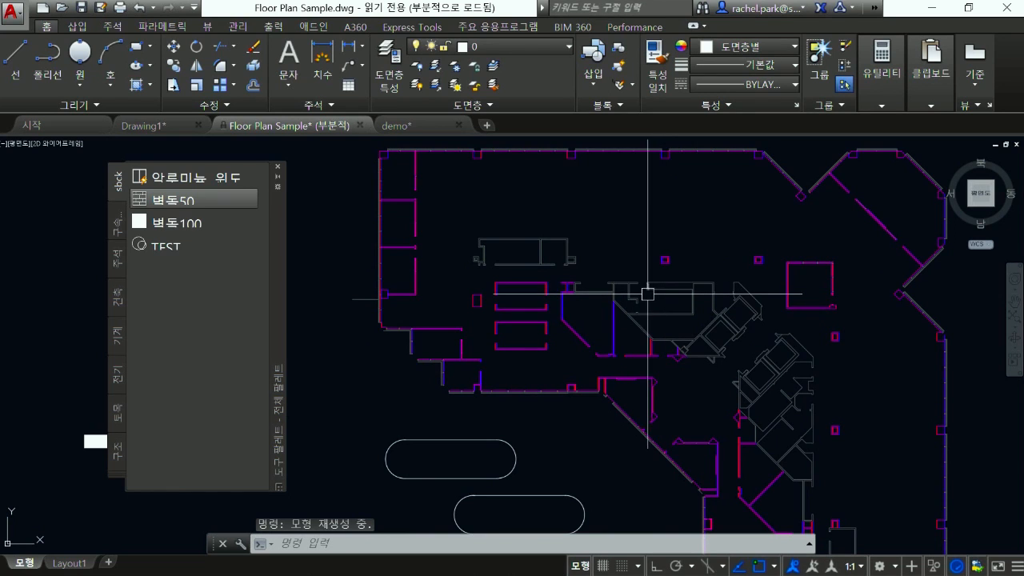
pyautogui.scroll(-2, 642, 293)
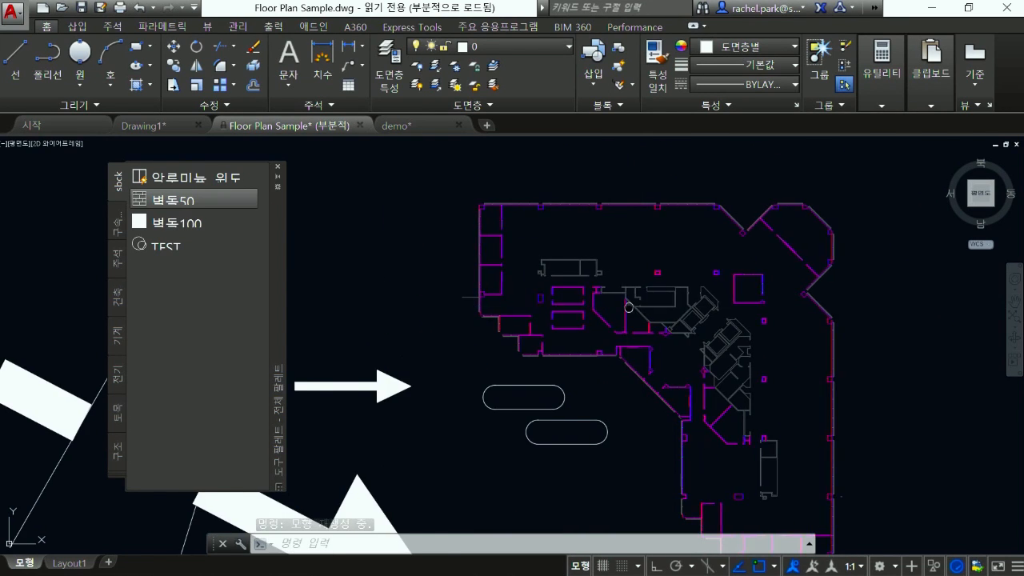
pyautogui.scroll(-1, 632, 292)
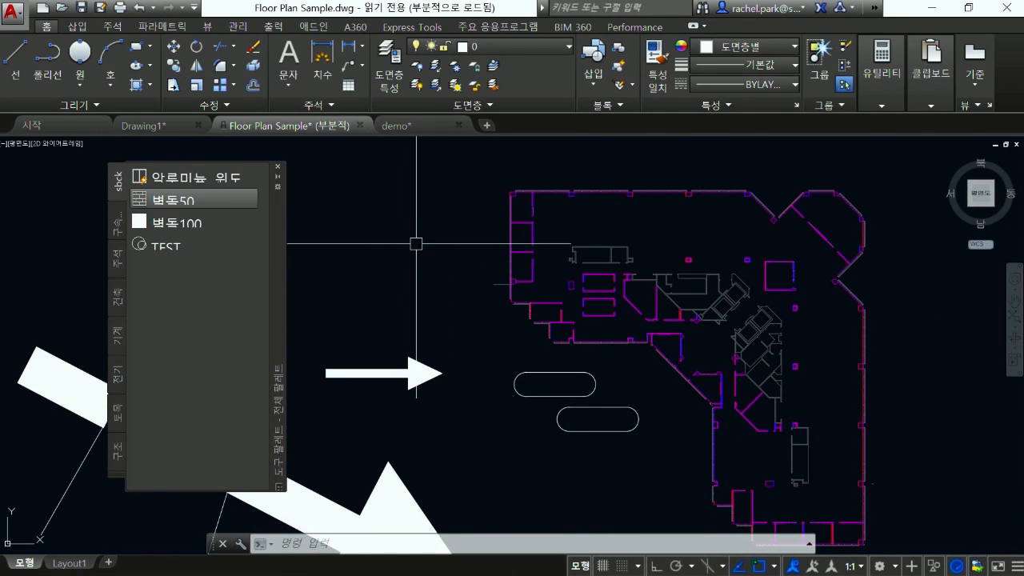
# Step: Open the layer properties manager, enlarge it, and try to delete the blue E-C-H… layer there
pyautogui.press('Return')
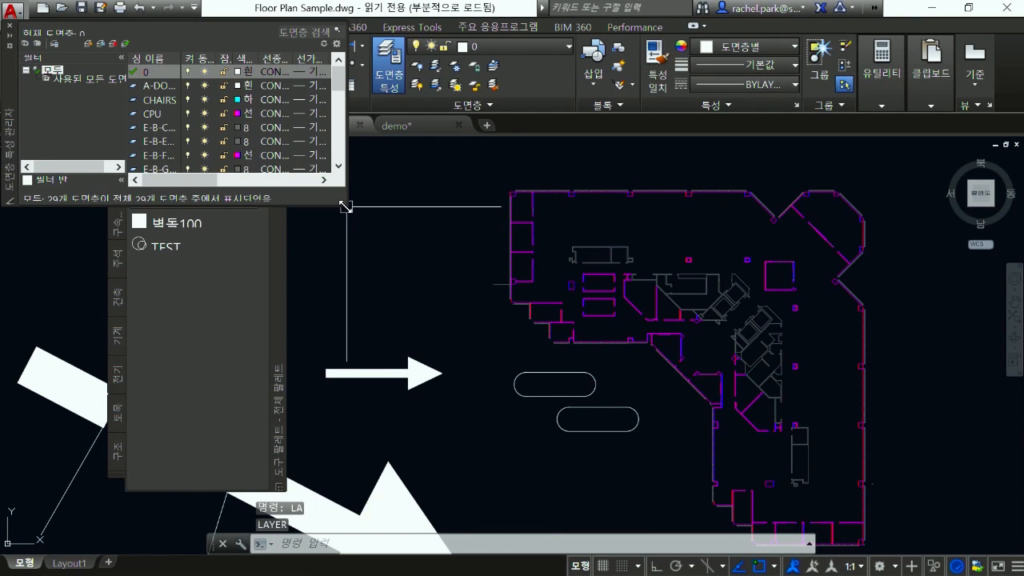
pyautogui.moveTo(404, 246); pyautogui.dragTo(515, 337)
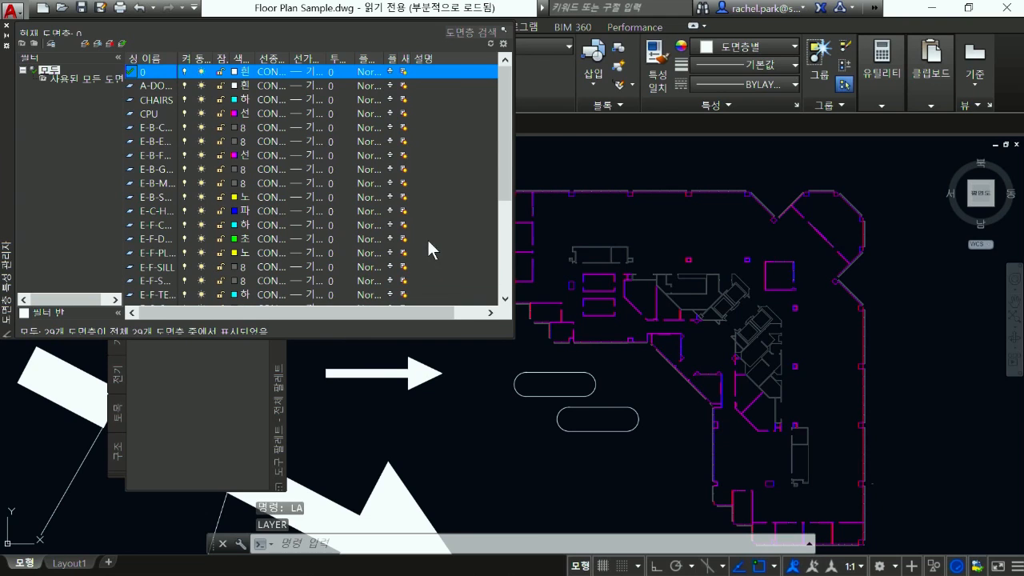
pyautogui.moveTo(661, 230); pyautogui.dragTo(712, 250, button='middle')
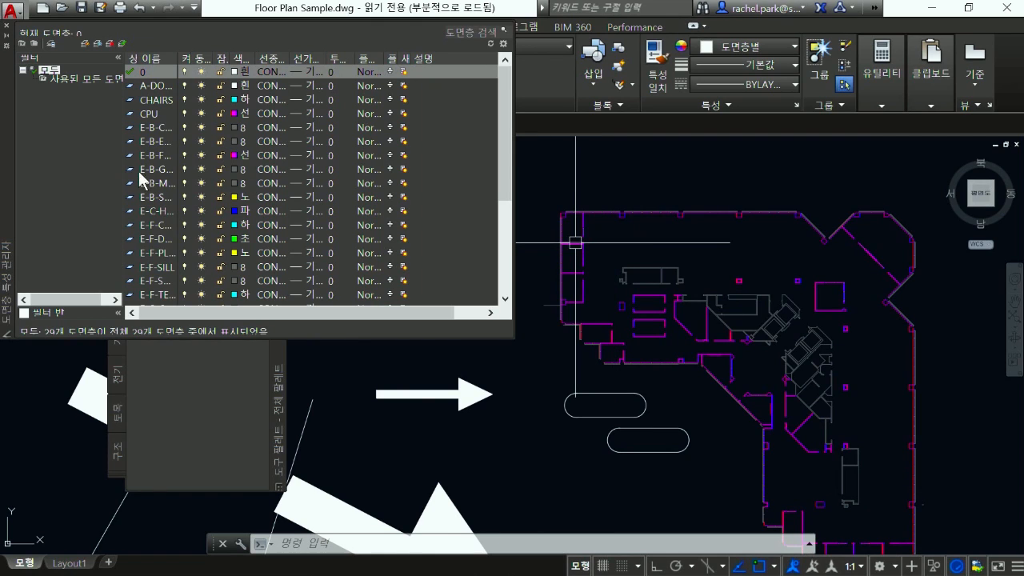
pyautogui.rightClick(158, 211)
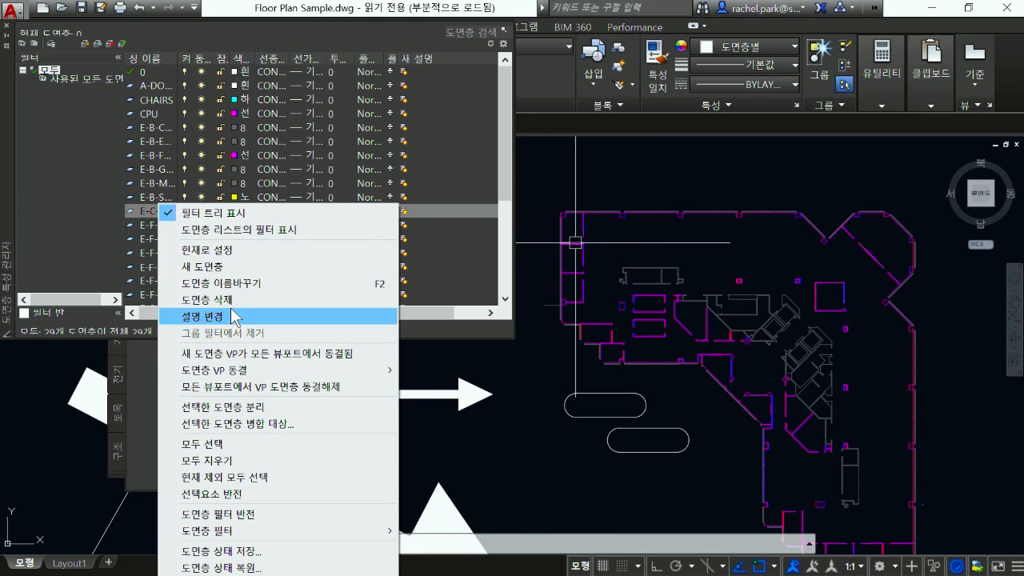
pyautogui.click(235, 302)
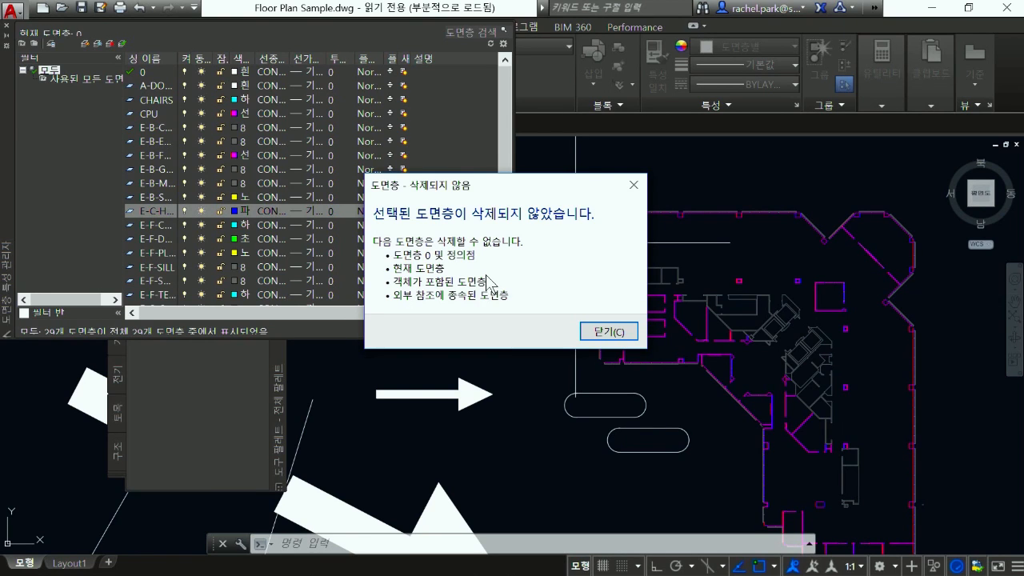
pyautogui.click(632, 187)
pyautogui.click(571, 474)
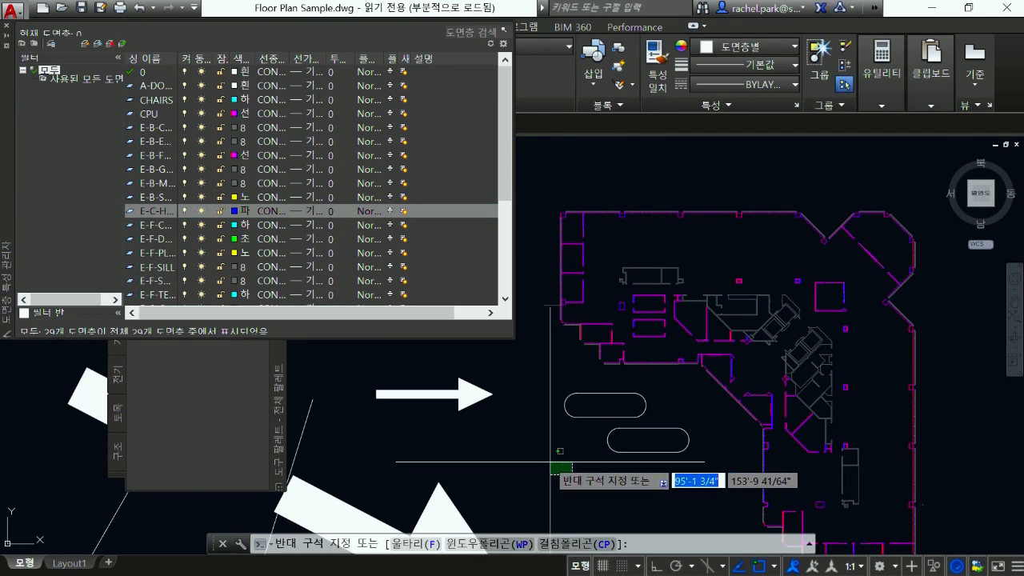
pyautogui.moveTo(551, 462)
pyautogui.mouseDown(button='middle')
pyautogui.moveTo(689, 385)
pyautogui.moveTo(707, 343)
pyautogui.mouseUp(button='middle')
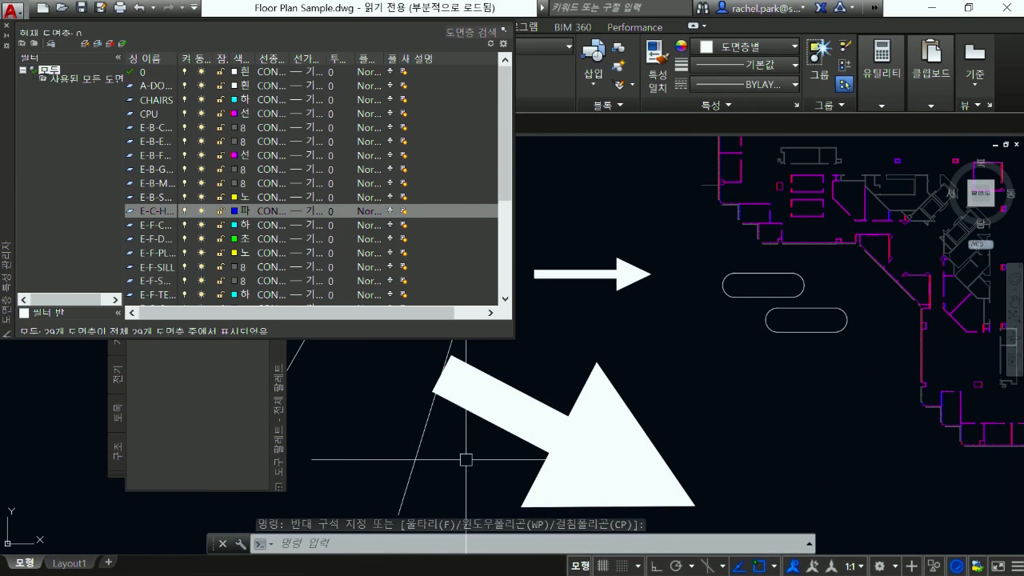
pyautogui.write('LAY')
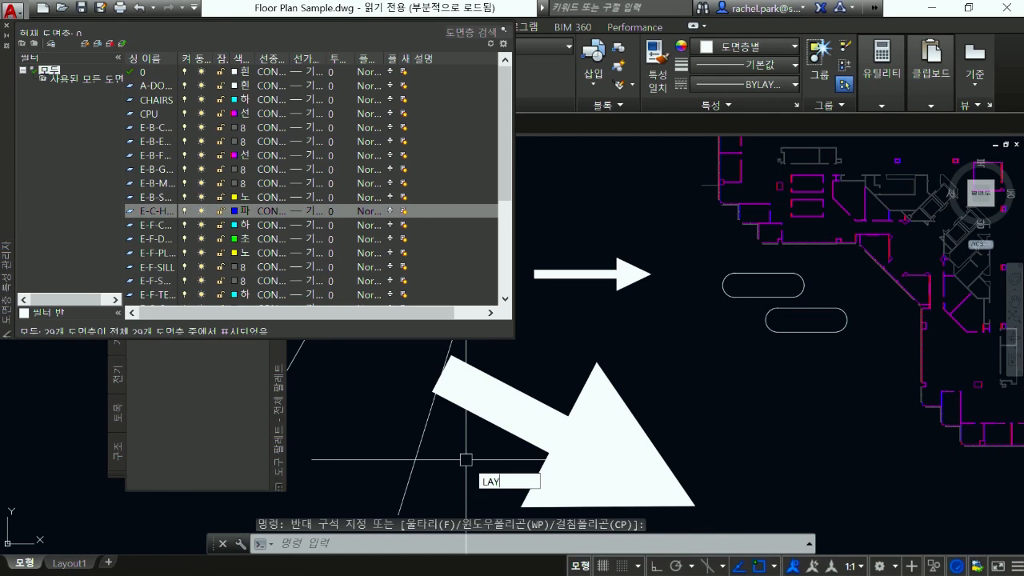
pyautogui.write('DEL')
pyautogui.press('Return')
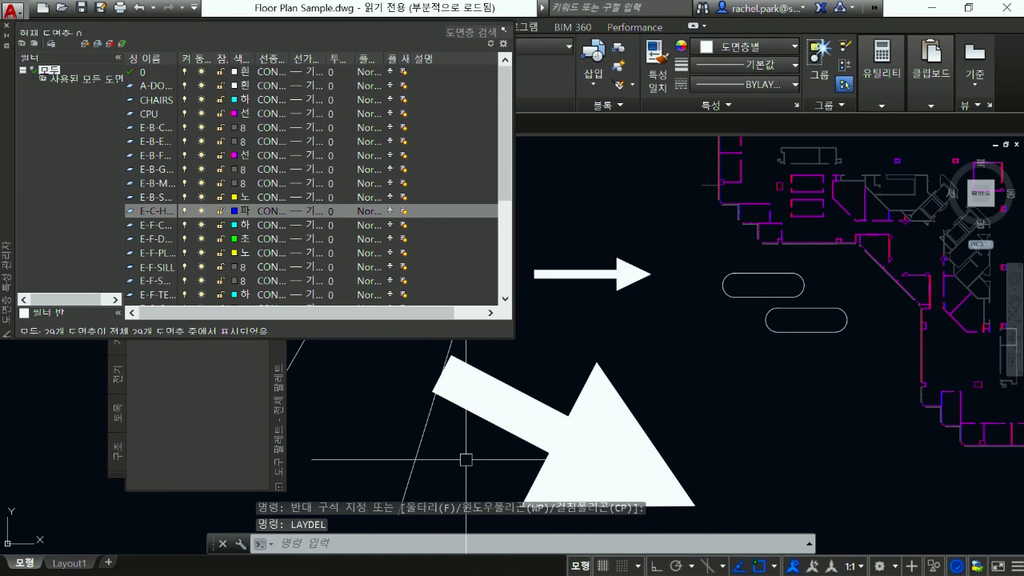
pyautogui.press('Escape')
pyautogui.press('Escape')
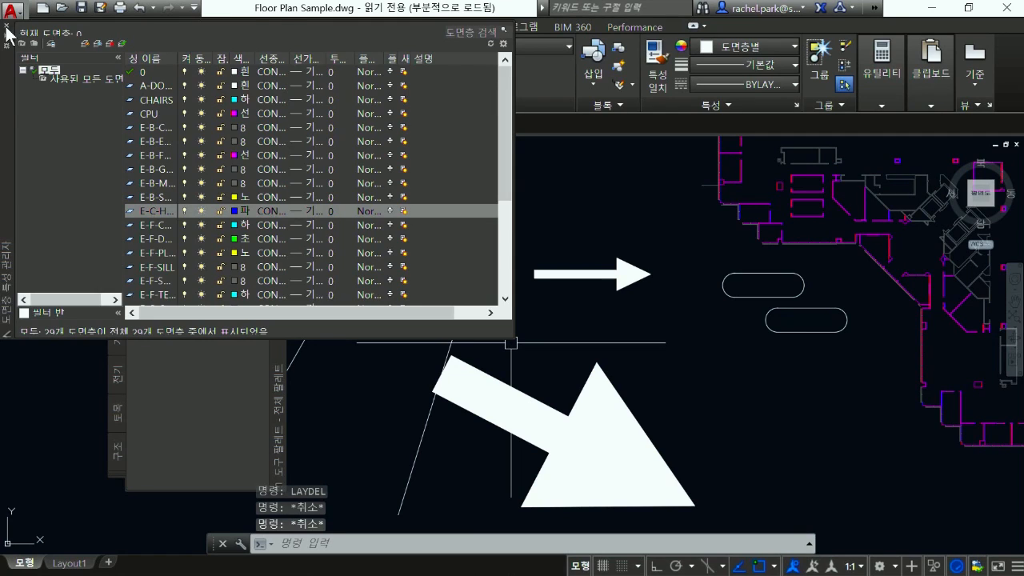
# Step: Close the layer properties manager and switch to the demo drawing
pyautogui.click(7, 27)
pyautogui.click(12, 16)
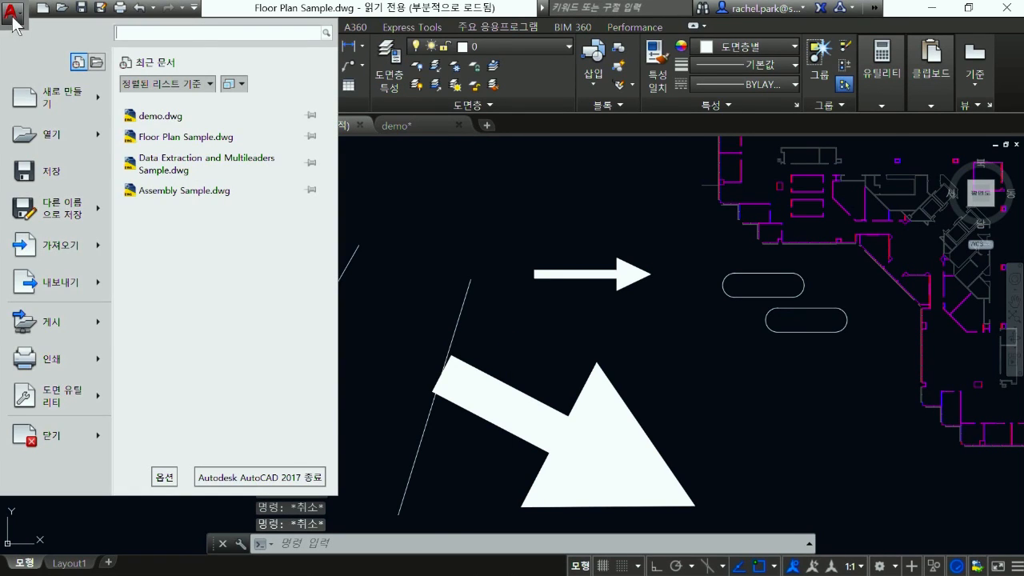
pyautogui.click(152, 137)
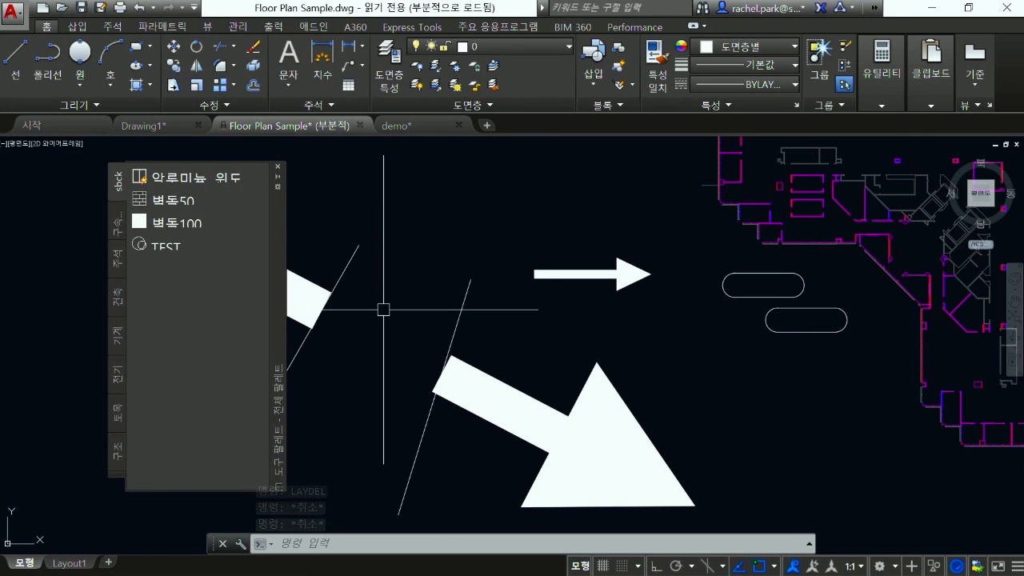
pyautogui.click(396, 125)
# Step: Delete the layers DEFPOINTS, CI_DIM and 252 with LAYDEL by picking objects on them in the elevation drawing
pyautogui.moveTo(761, 364); pyautogui.dragTo(549, 229, button='middle')
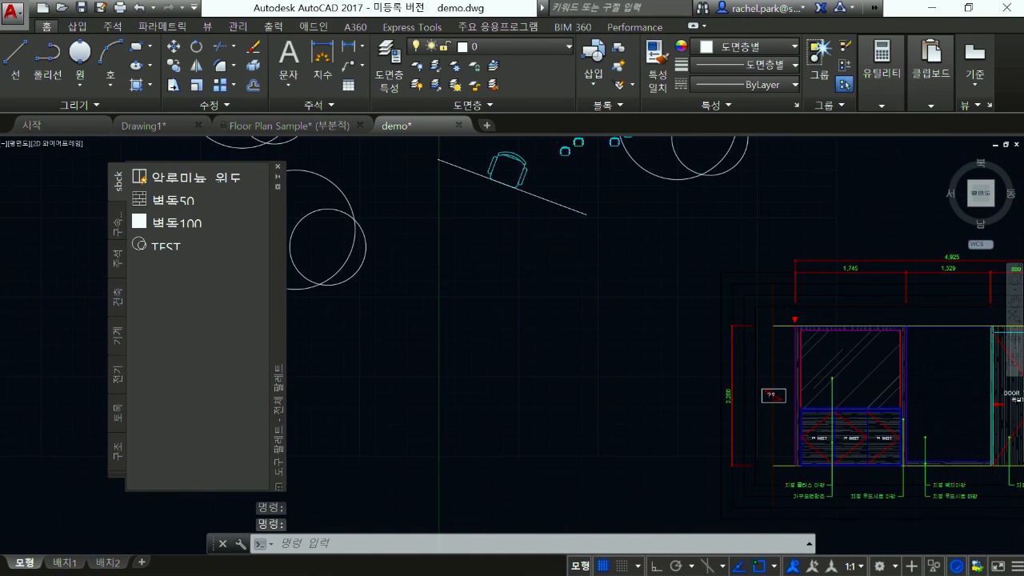
pyautogui.write('LAYDEL')
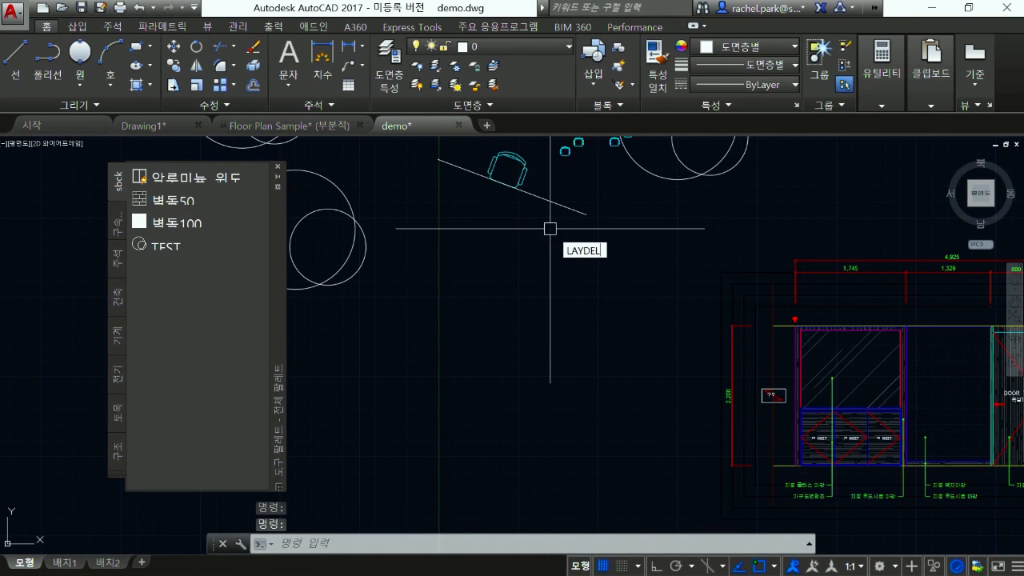
pyautogui.press('Return')
pyautogui.scroll(-2, 526, 292)
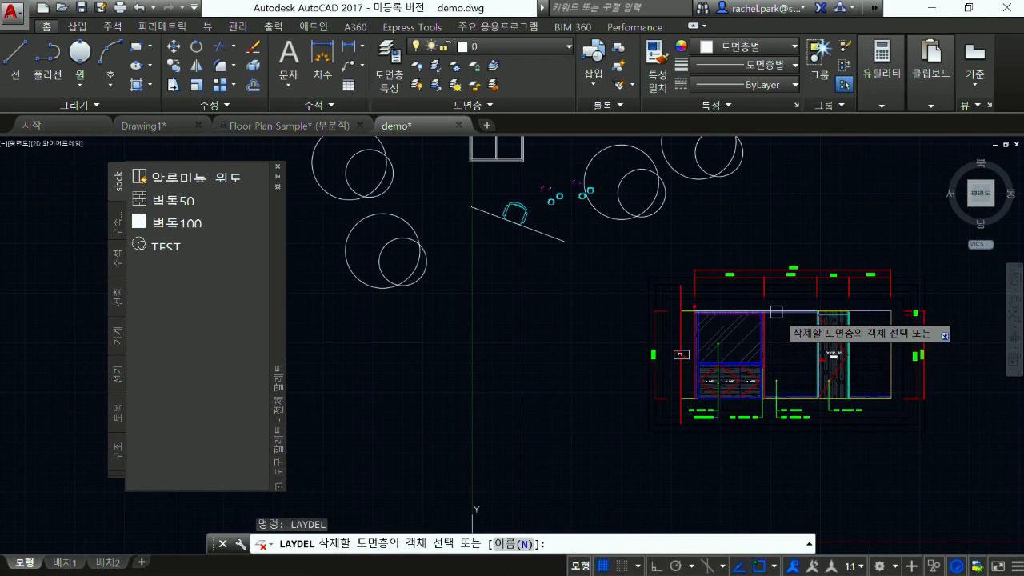
pyautogui.click(778, 313)
pyautogui.click(779, 282)
pyautogui.click(779, 279)
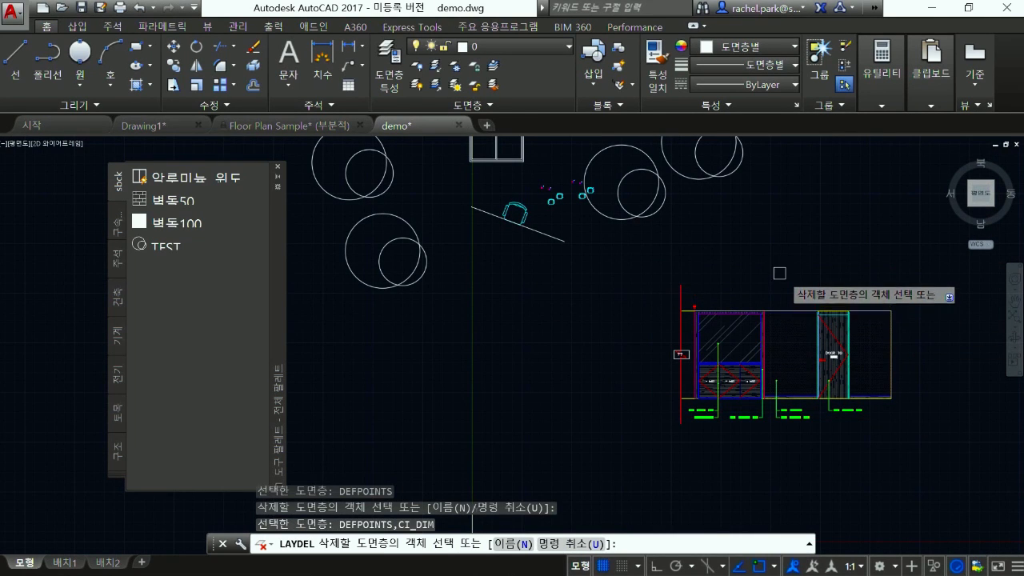
pyautogui.click(760, 335)
pyautogui.click(762, 334)
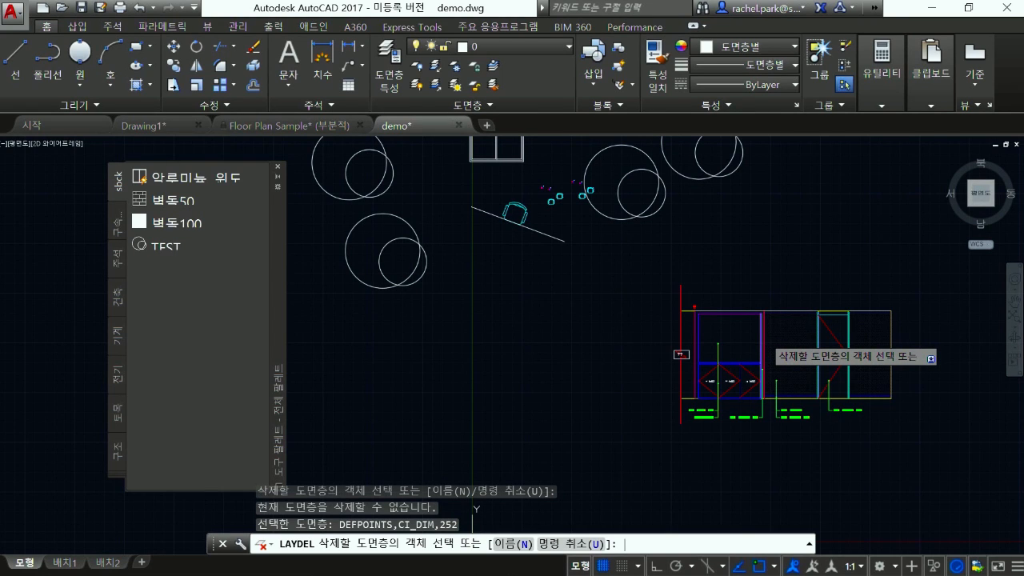
pyautogui.press('Return')
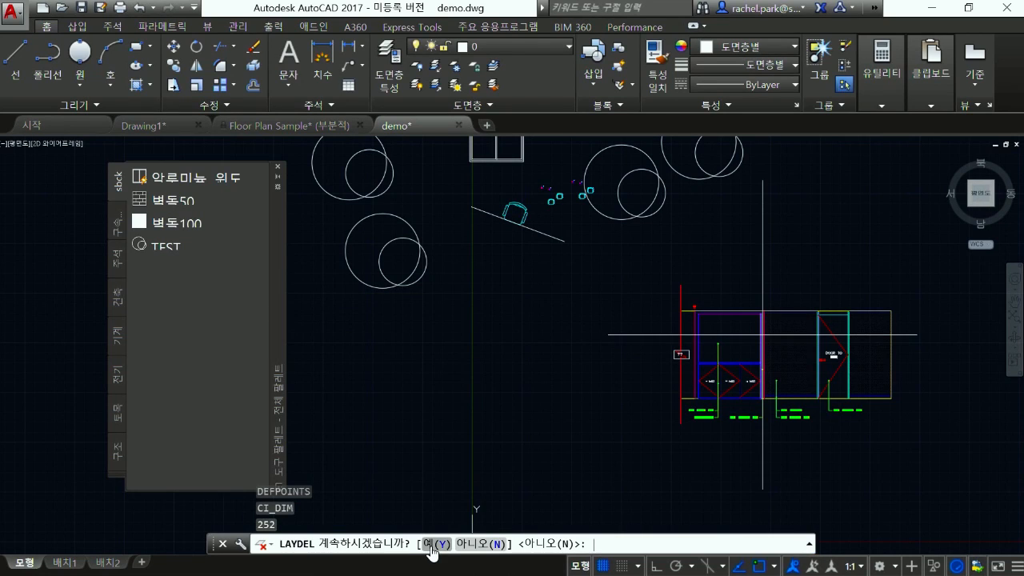
pyautogui.click(433, 552)
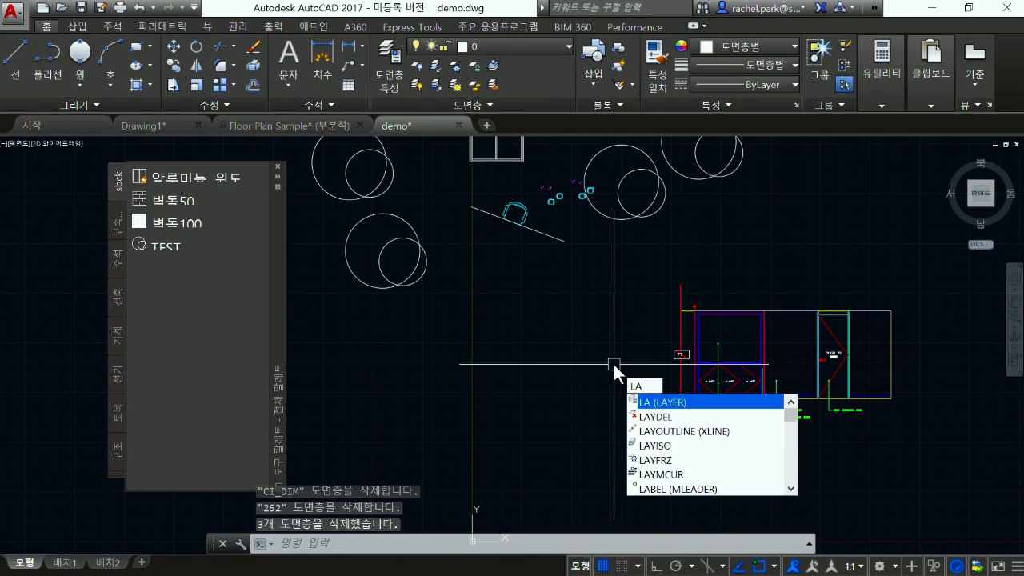
# Step: Reopen the layer properties manager and bring up LAYDEL's list for choosing layers by name
pyautogui.press('Return')
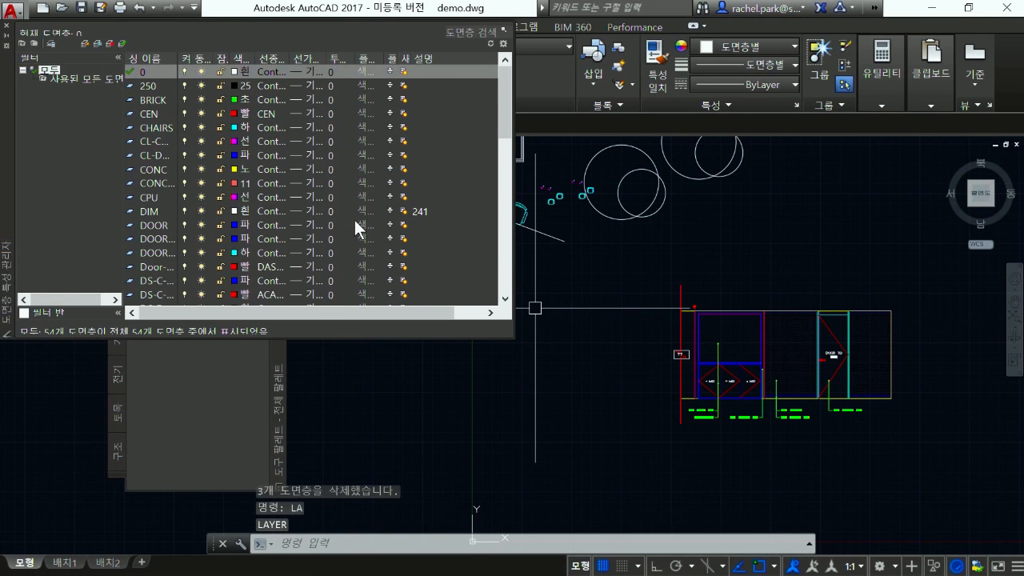
pyautogui.click(565, 402)
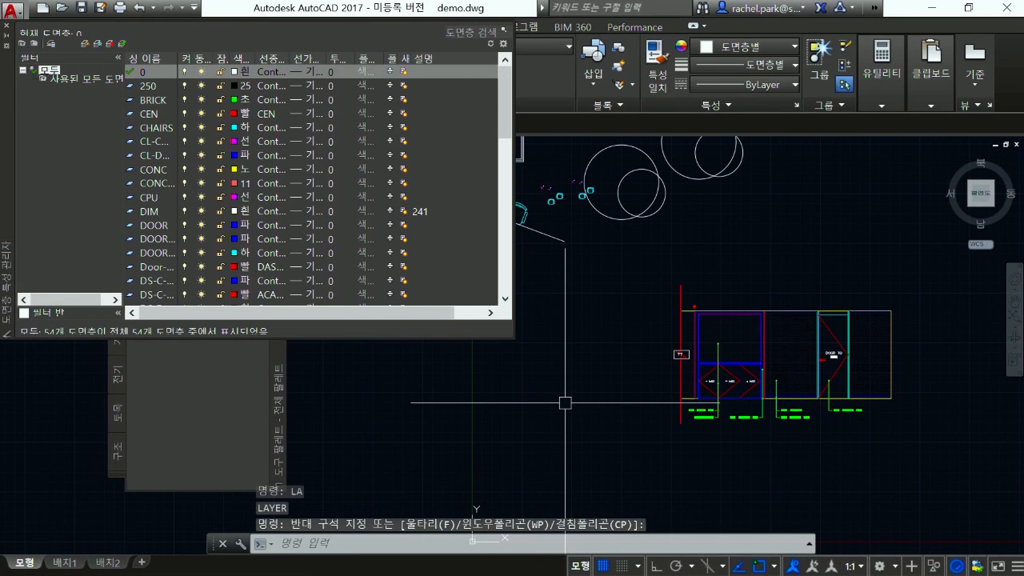
pyautogui.write('LAYDEL')
pyautogui.press('Return')
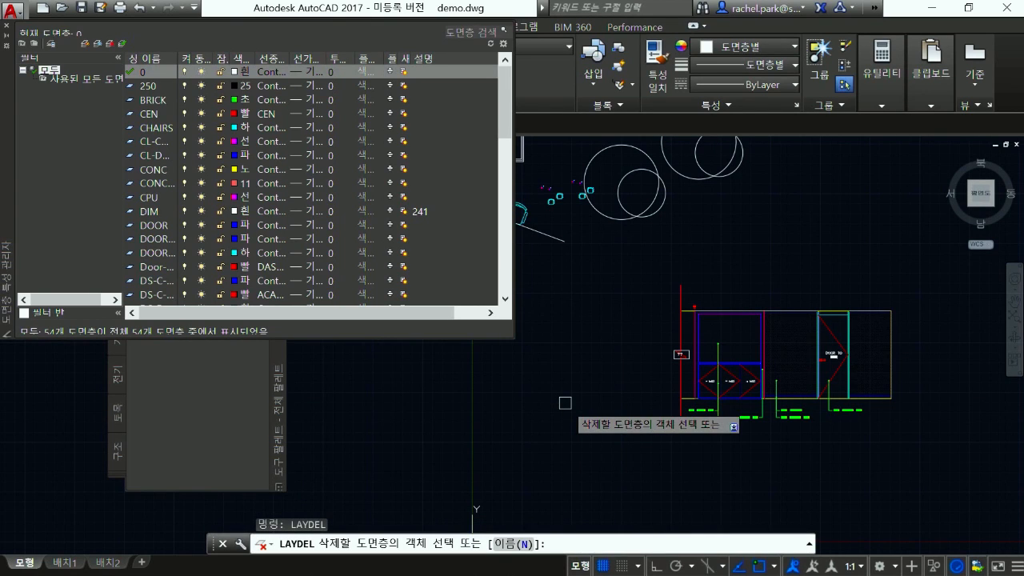
pyautogui.click(511, 544)
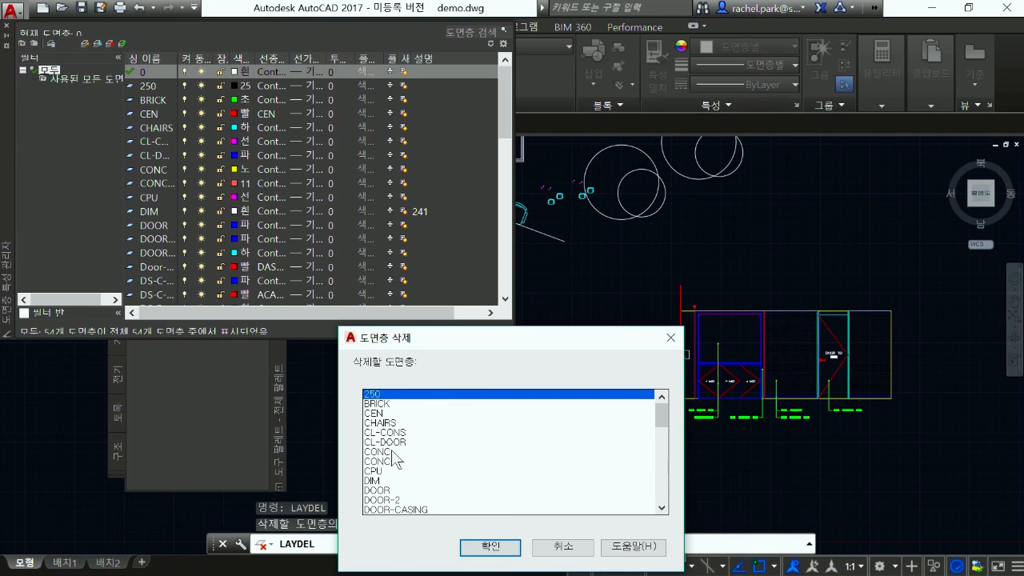
pyautogui.moveTo(485, 338); pyautogui.dragTo(466, 218)
# Step: Delete the layers from CL-CONS through DOOR-CASING together with DS-F-DOOR and el-ma-text
pyautogui.click(383, 314)
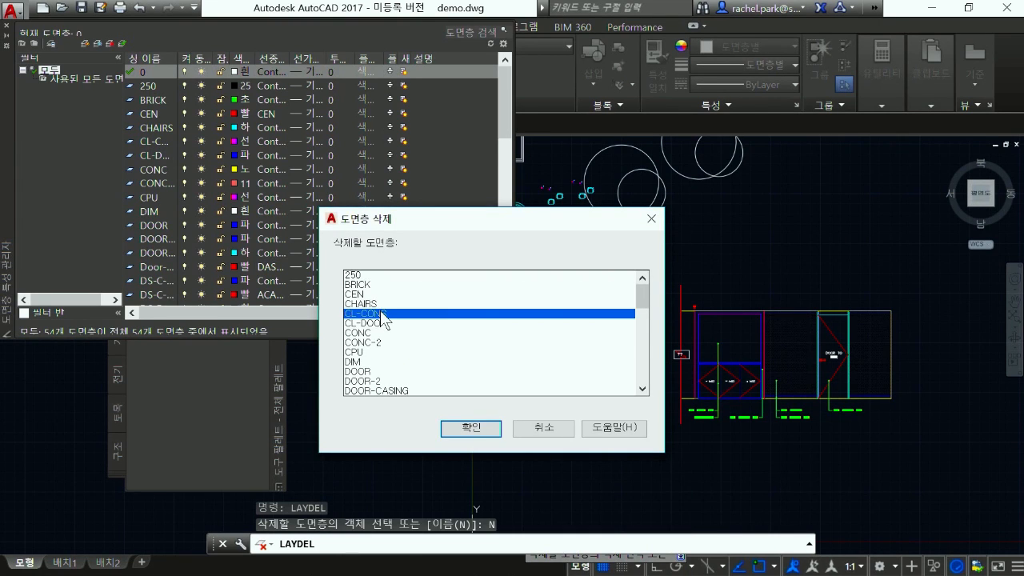
pyautogui.scroll(-1, 382, 319)
pyautogui.keyDown('shift'); pyautogui.click(376, 361); pyautogui.keyUp('shift')
pyautogui.scroll(-1, 376, 361)
pyautogui.keyDown('ctrl'); pyautogui.click(375, 372); pyautogui.keyUp('ctrl')
pyautogui.scroll(-1, 376, 376)
pyautogui.keyDown('ctrl'); pyautogui.click(377, 373); pyautogui.keyUp('ctrl')
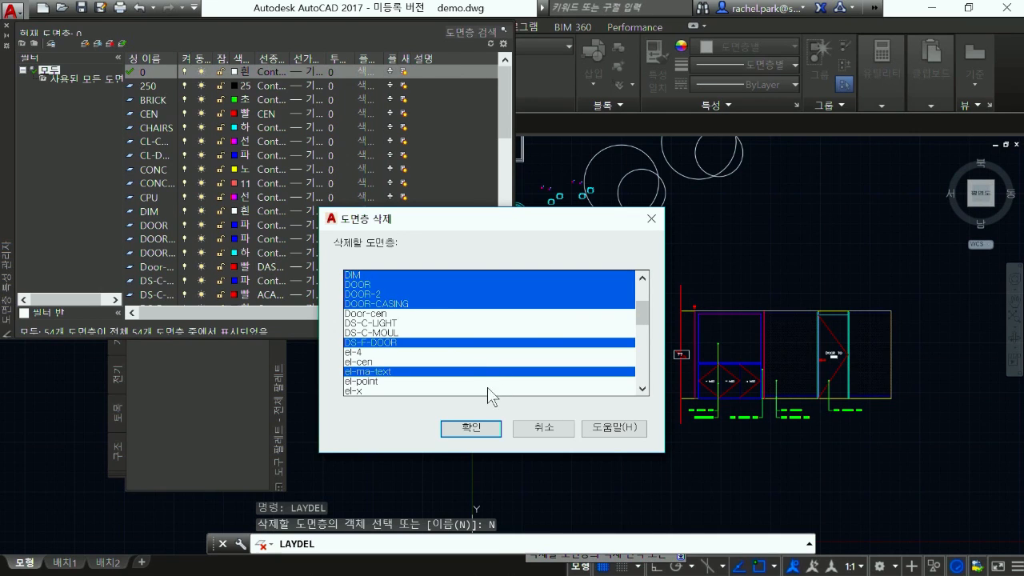
pyautogui.click(479, 428)
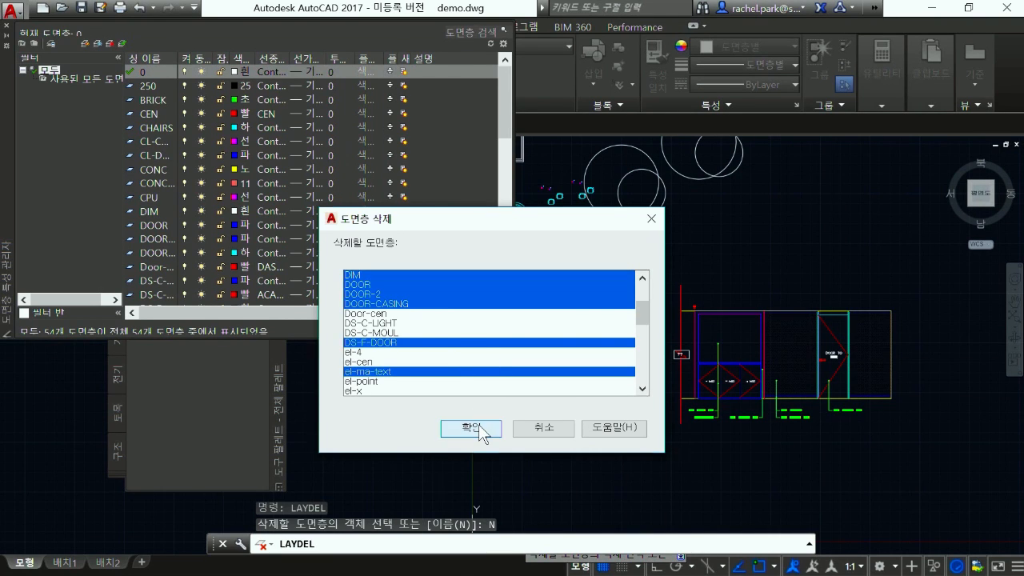
pyautogui.click(527, 391)
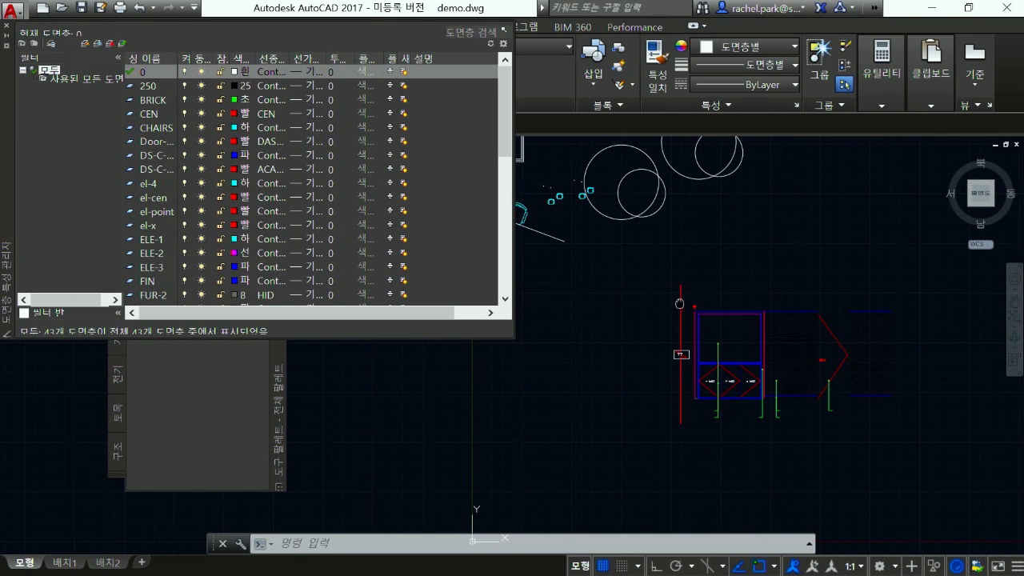
# Step: Close the layer properties manager and examine the images of the missing-SHX prompt and the font substitution dialog
pyautogui.scroll(-3, 622, 306)
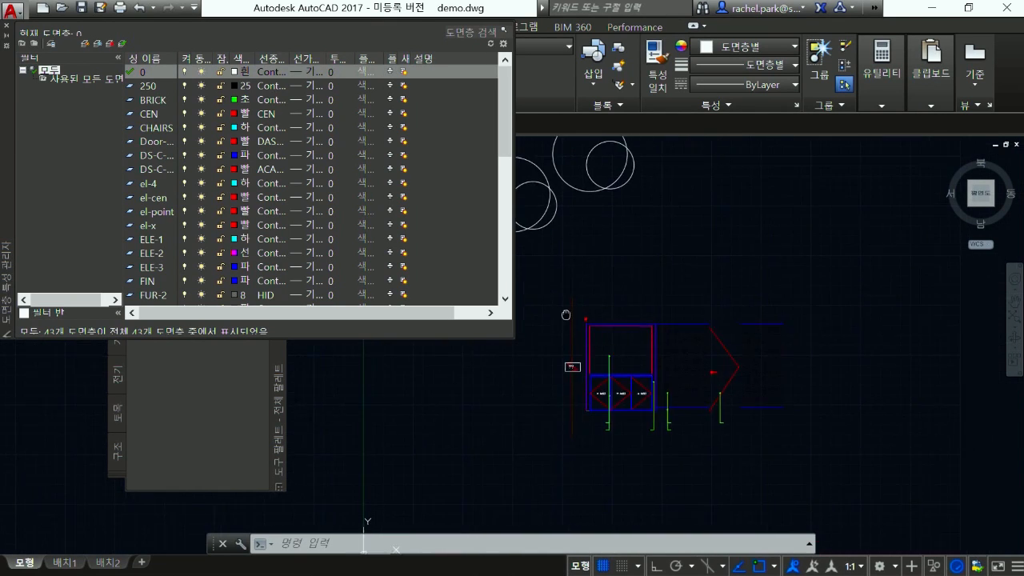
pyautogui.click(7, 27)
pyautogui.scroll(-4, 712, 286)
pyautogui.moveTo(792, 249); pyautogui.dragTo(671, 340, button='middle')
pyautogui.scroll(4, 786, 263)
pyautogui.scroll(3, 778, 254)
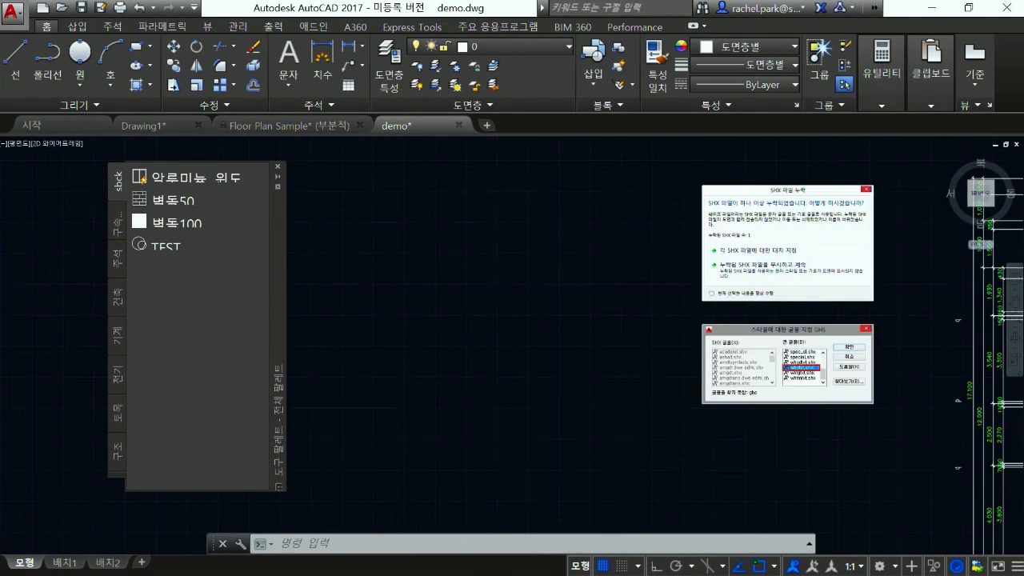
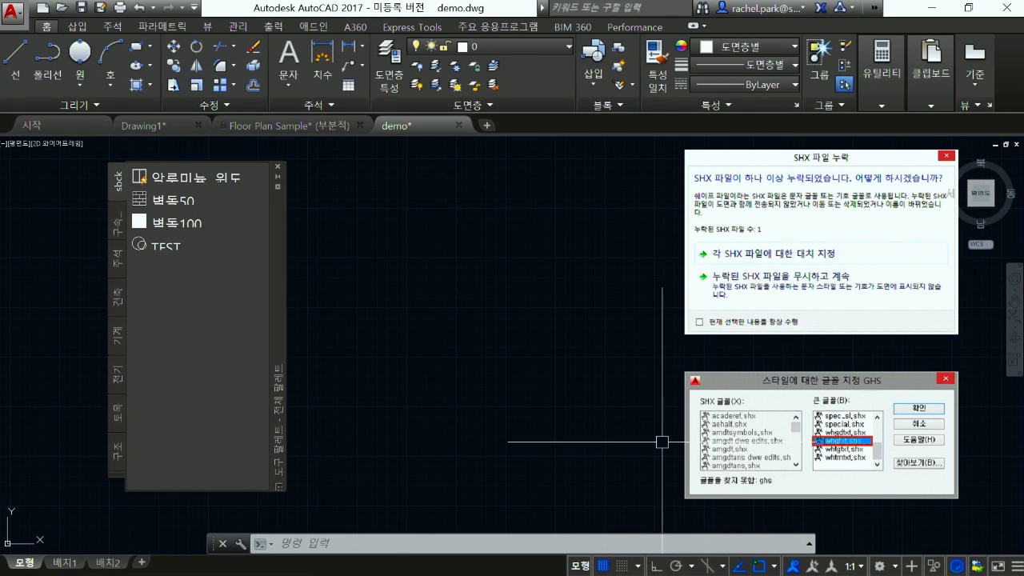
# Step: Close the tool palettes window covering the drawing next to the garbled room labels
pyautogui.scroll(-2, 656, 427)
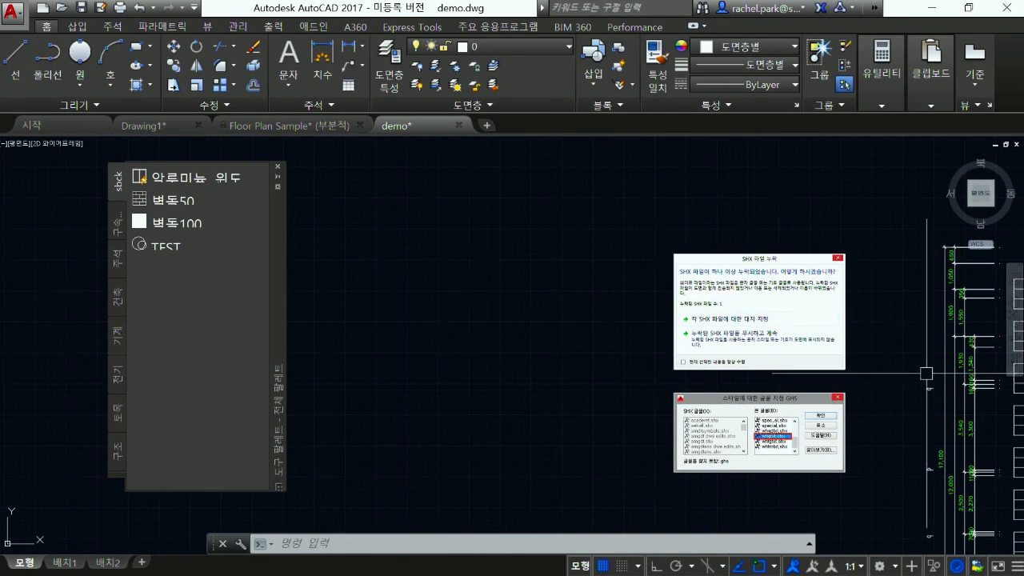
pyautogui.scroll(2, 926, 374)
pyautogui.moveTo(927, 374); pyautogui.dragTo(749, 359, button='middle')
pyautogui.scroll(2, 815, 329)
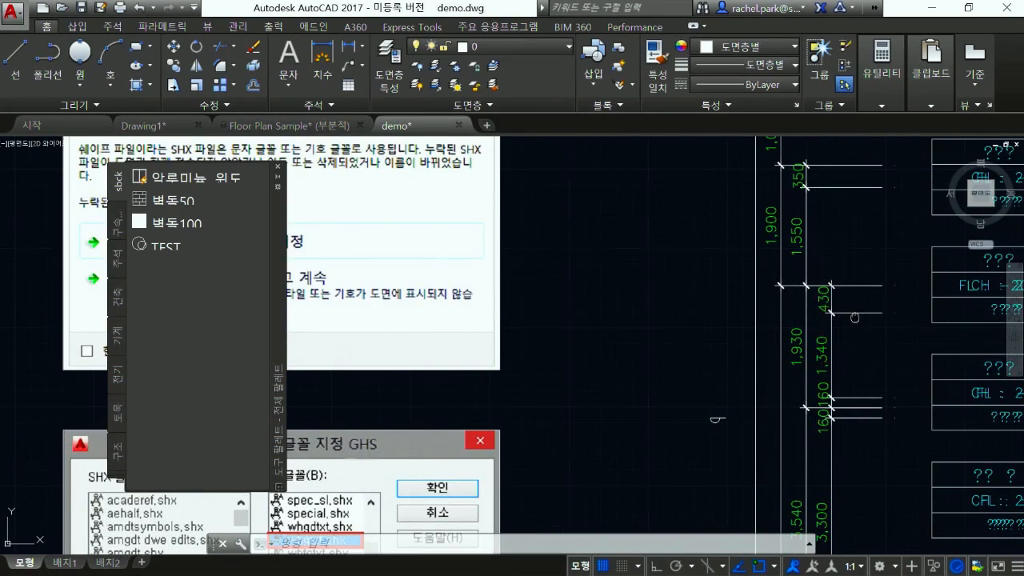
pyautogui.moveTo(855, 318); pyautogui.dragTo(710, 348, button='middle')
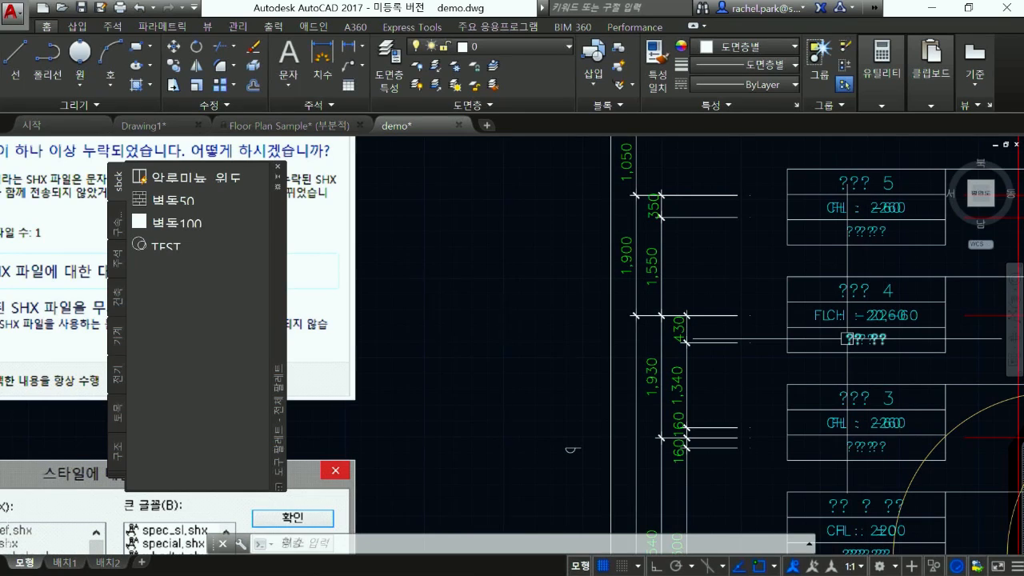
pyautogui.click(279, 167)
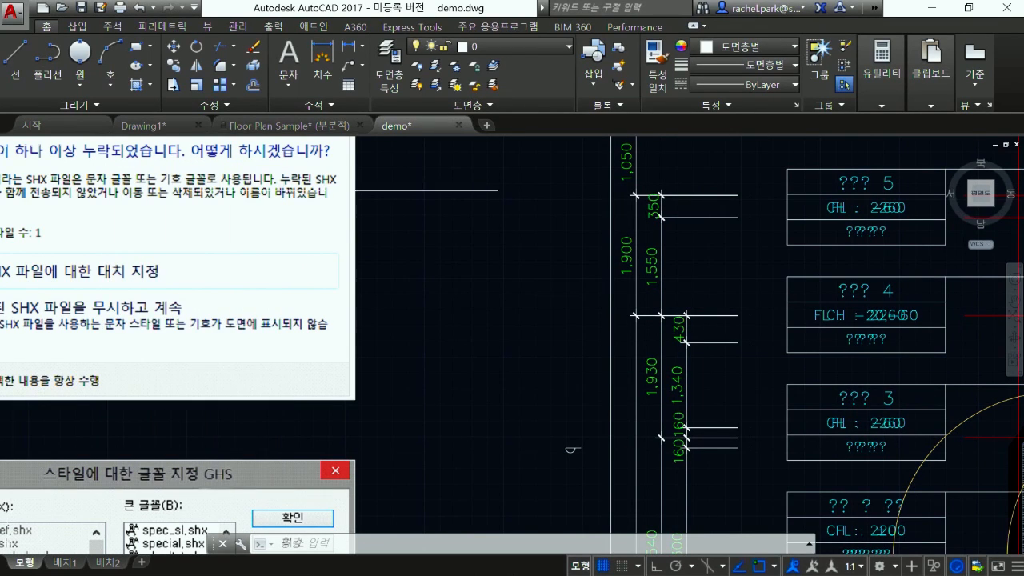
# Step: Open the properties of the garbled "??? 4" label and check which text style it uses
pyautogui.click(861, 293)
pyautogui.rightClick(861, 293)
pyautogui.click(914, 554)
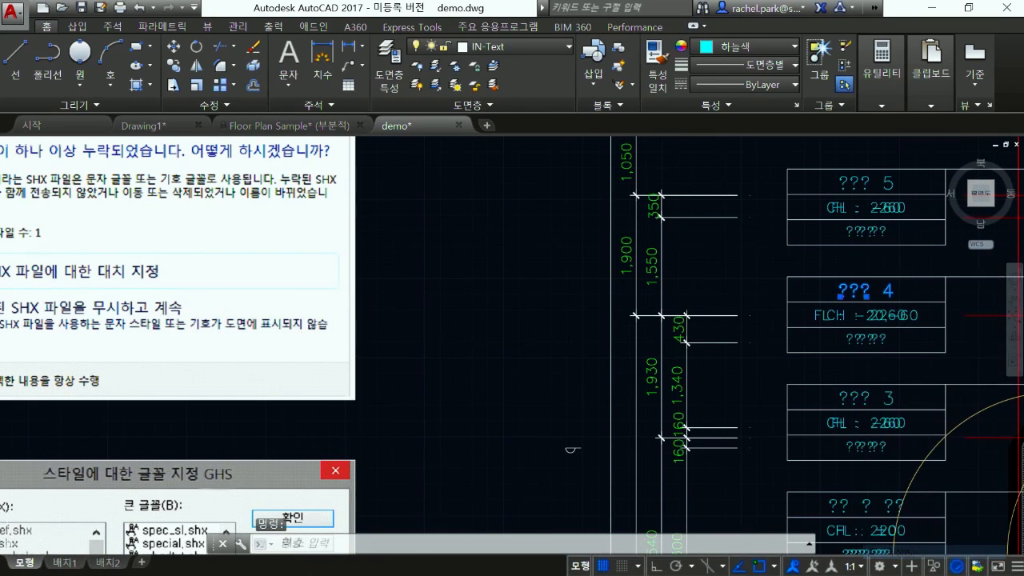
pyautogui.doubleClick(3, 197)
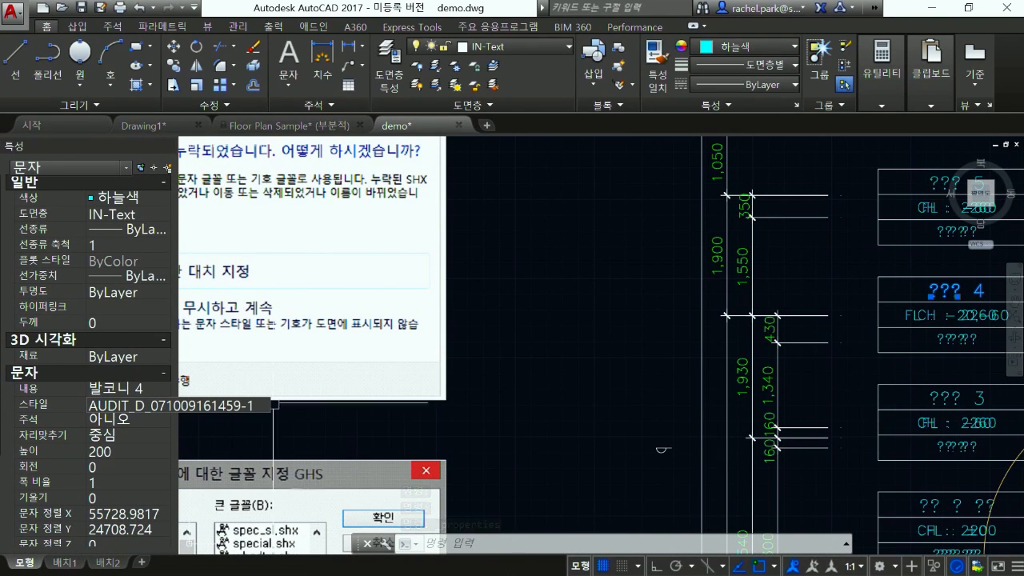
pyautogui.click(670, 332)
pyautogui.click(643, 314)
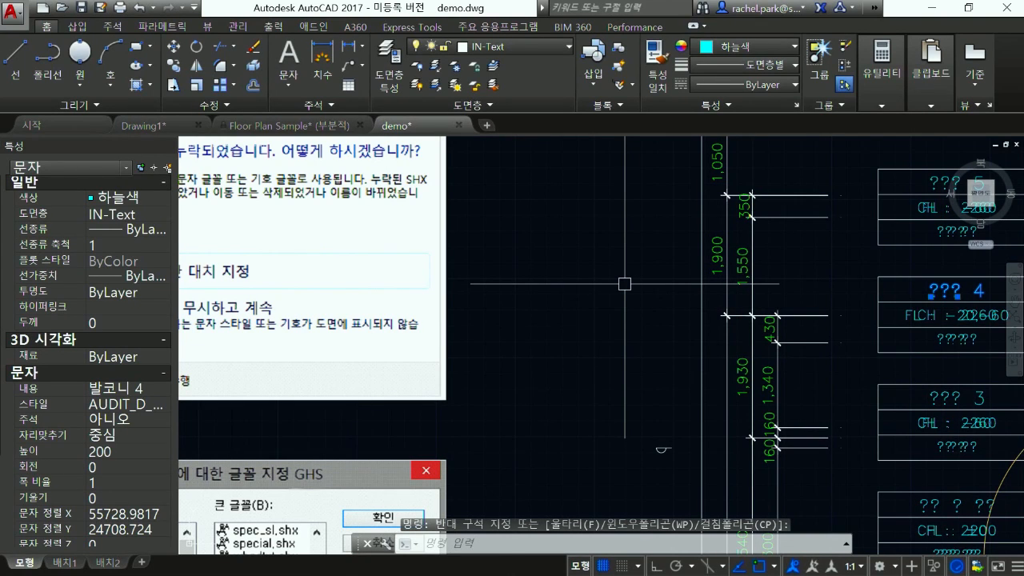
pyautogui.write('ST')
pyautogui.press('Return')
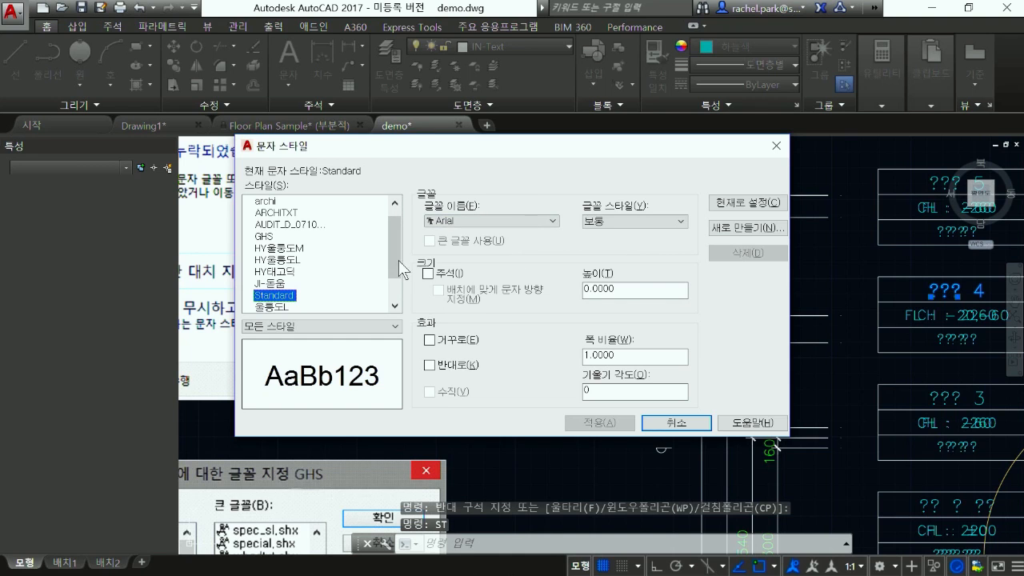
pyautogui.click(287, 225)
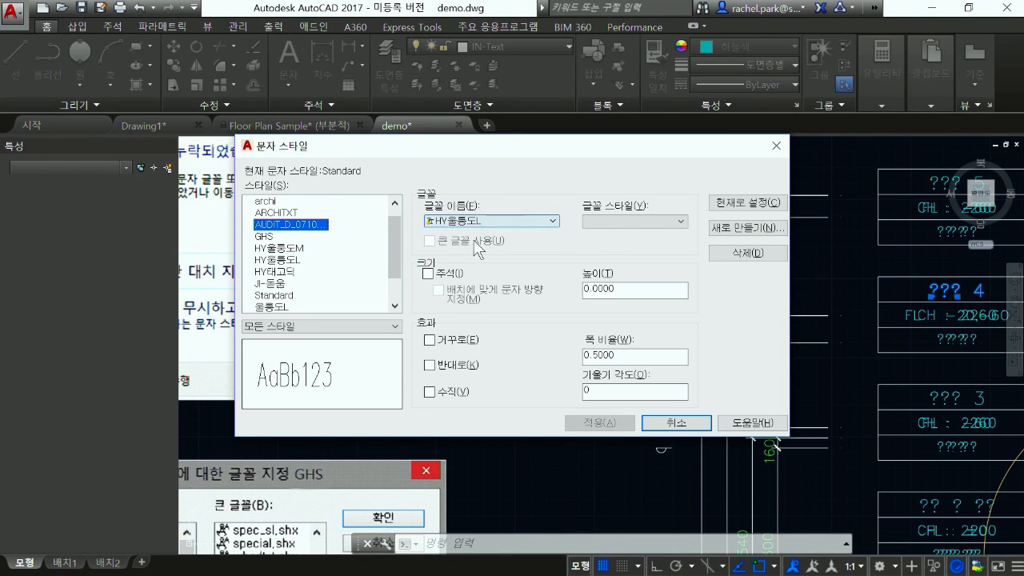
pyautogui.click(534, 224)
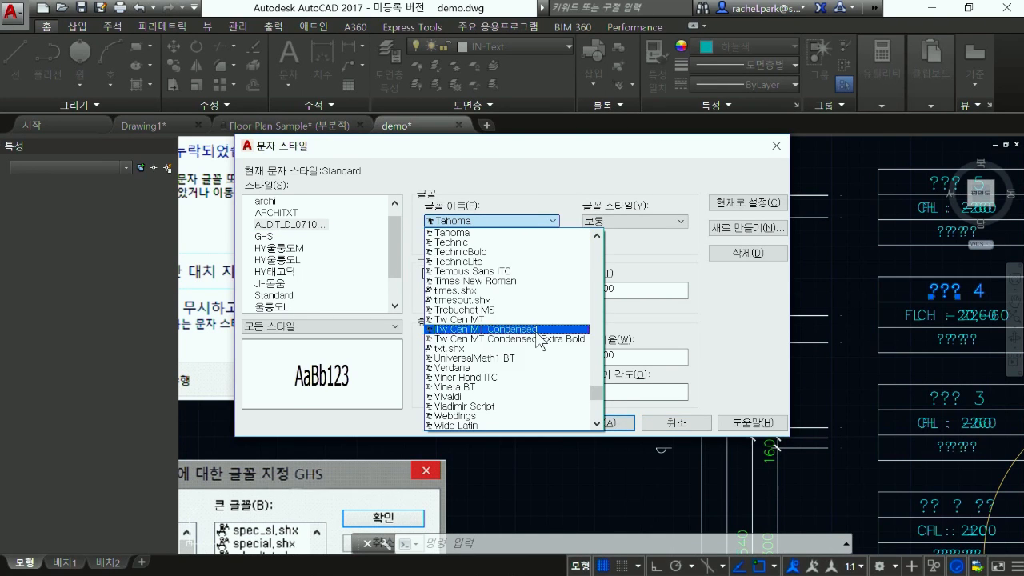
pyautogui.click(468, 350)
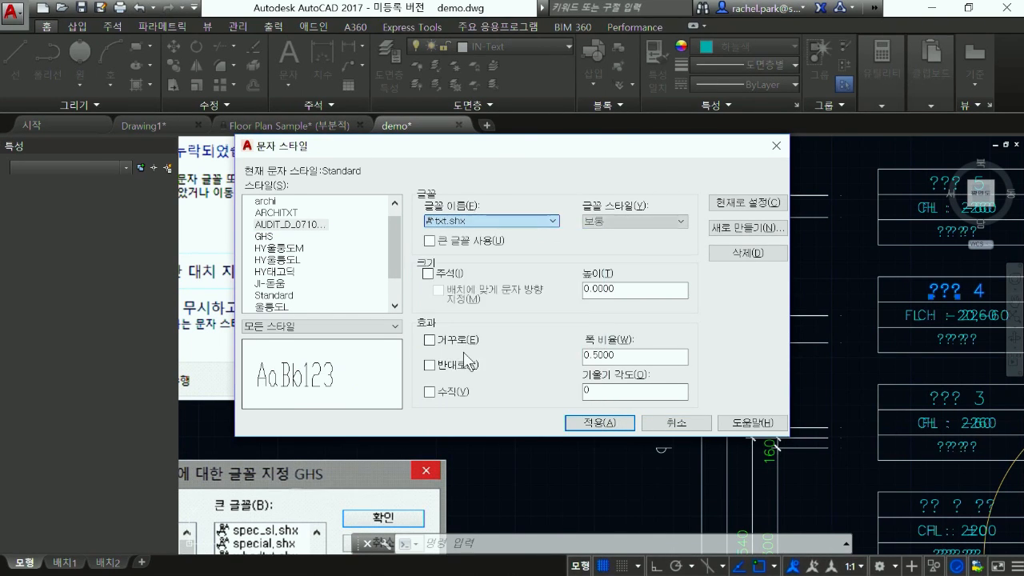
pyautogui.click(429, 241)
pyautogui.click(632, 221)
pyautogui.click(681, 289)
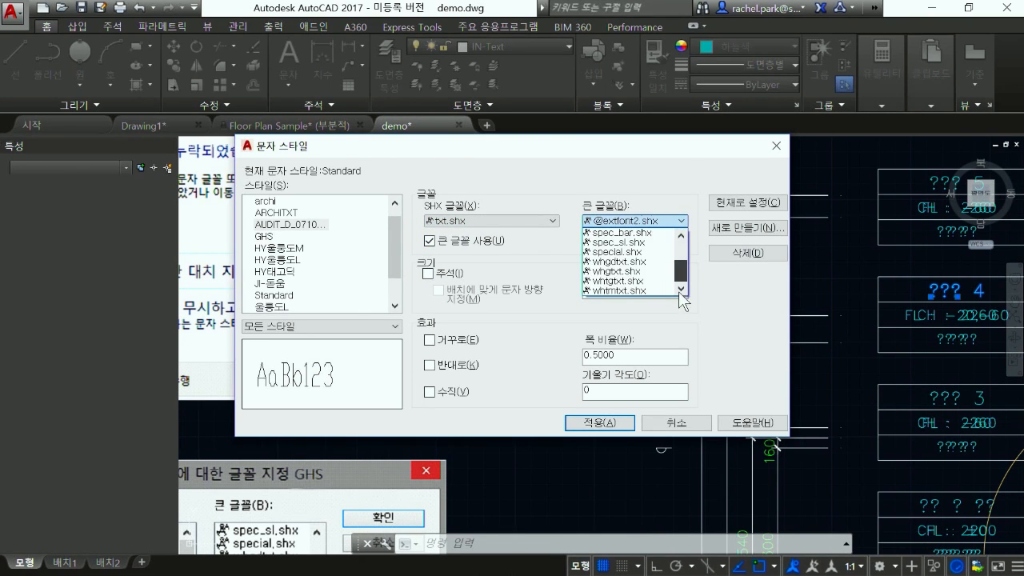
pyautogui.click(650, 281)
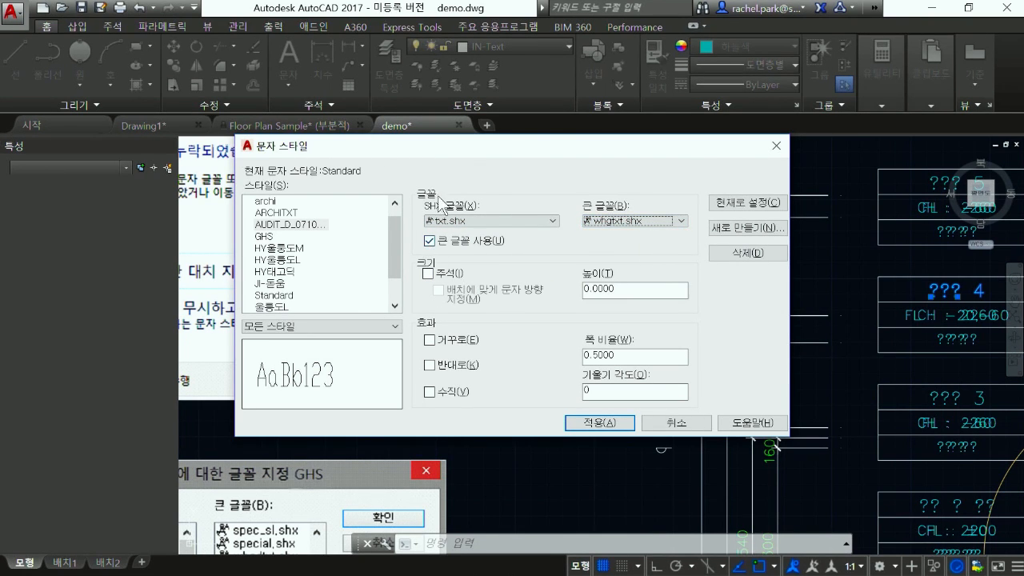
pyautogui.click(724, 205)
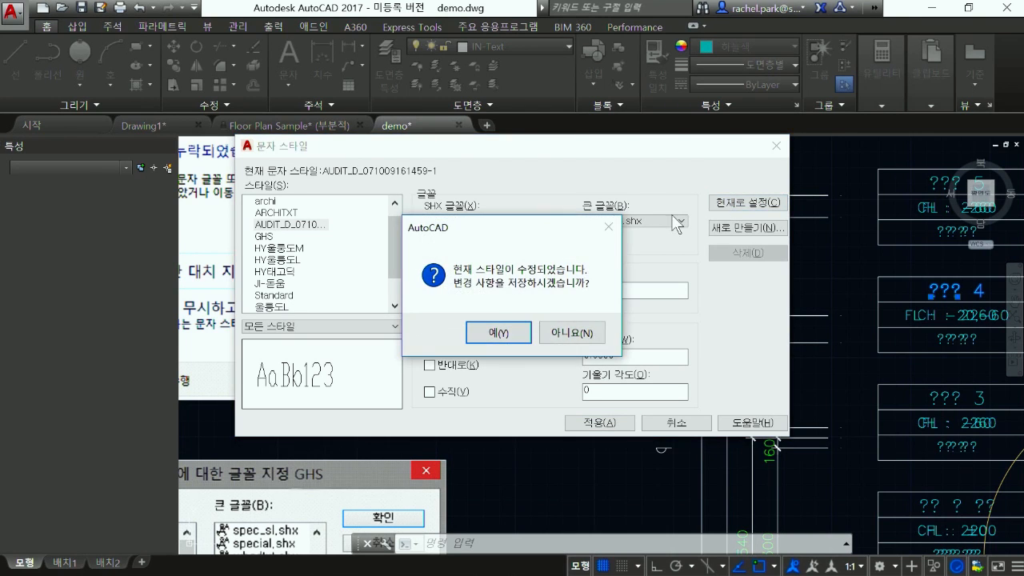
pyautogui.click(498, 333)
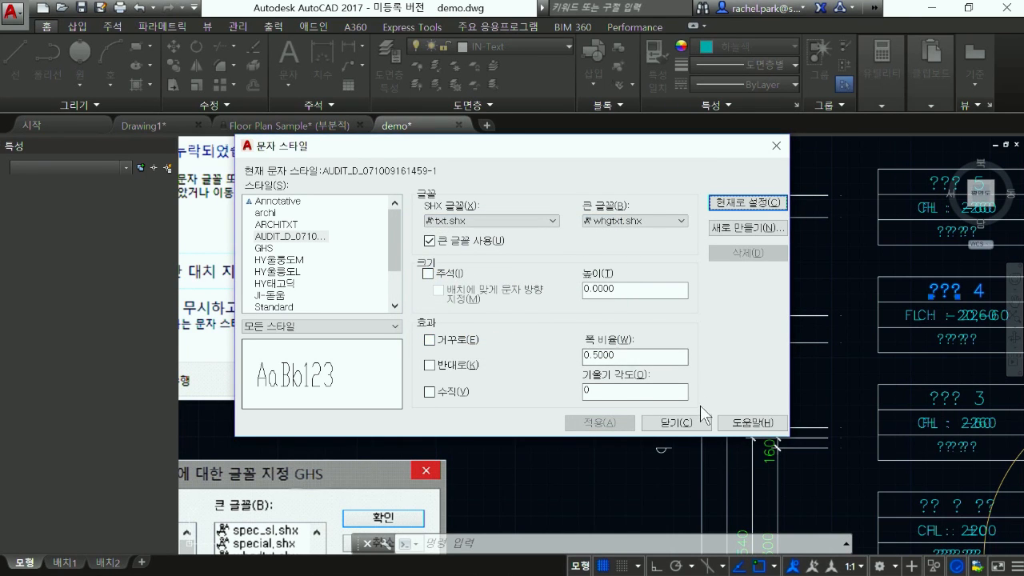
pyautogui.click(673, 421)
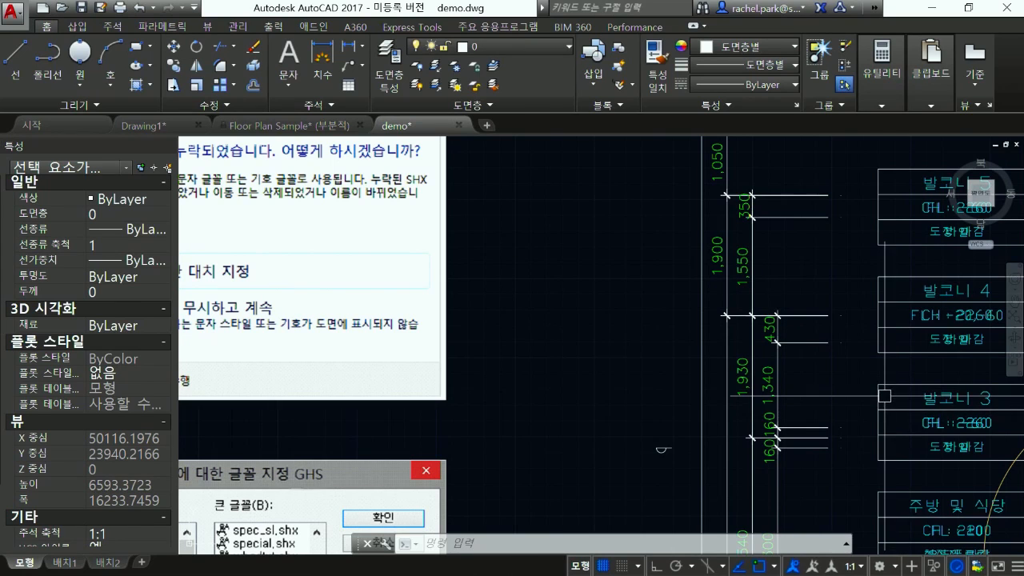
# Step: Turn on pan and zoom with raster and OLE in the display performance options
pyautogui.moveTo(758, 312)
pyautogui.mouseDown(button='middle')
pyautogui.moveTo(887, 309)
pyautogui.moveTo(878, 331)
pyautogui.moveTo(872, 265)
pyautogui.moveTo(860, 288)
pyautogui.mouseUp(button='middle')
pyautogui.moveTo(861, 328)
pyautogui.mouseDown(button='middle')
pyautogui.moveTo(925, 329)
pyautogui.moveTo(892, 299)
pyautogui.moveTo(880, 369)
pyautogui.moveTo(926, 321)
pyautogui.moveTo(908, 334)
pyautogui.moveTo(899, 373)
pyautogui.mouseUp(button='middle')
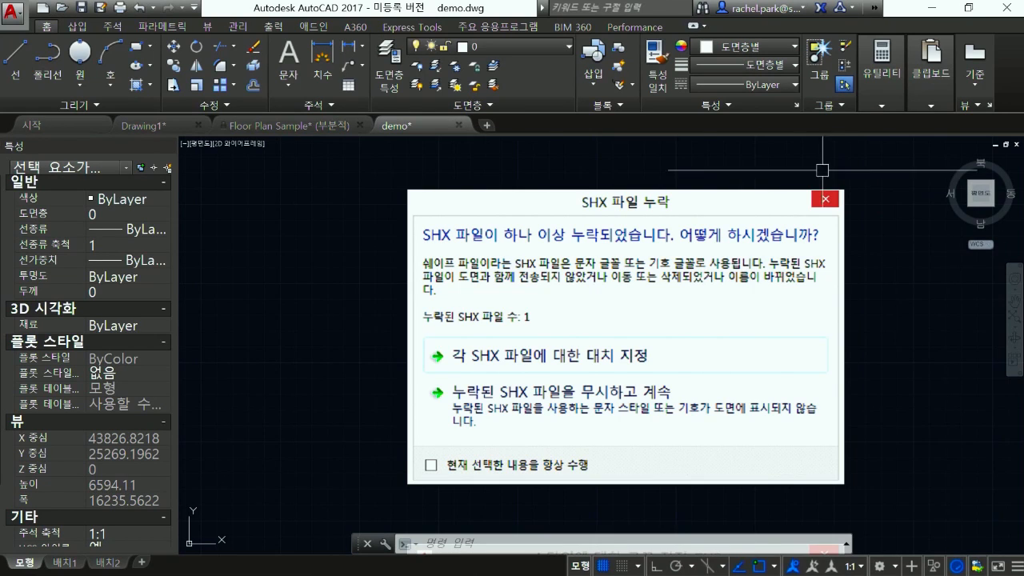
pyautogui.moveTo(903, 351); pyautogui.dragTo(756, 323, button='middle')
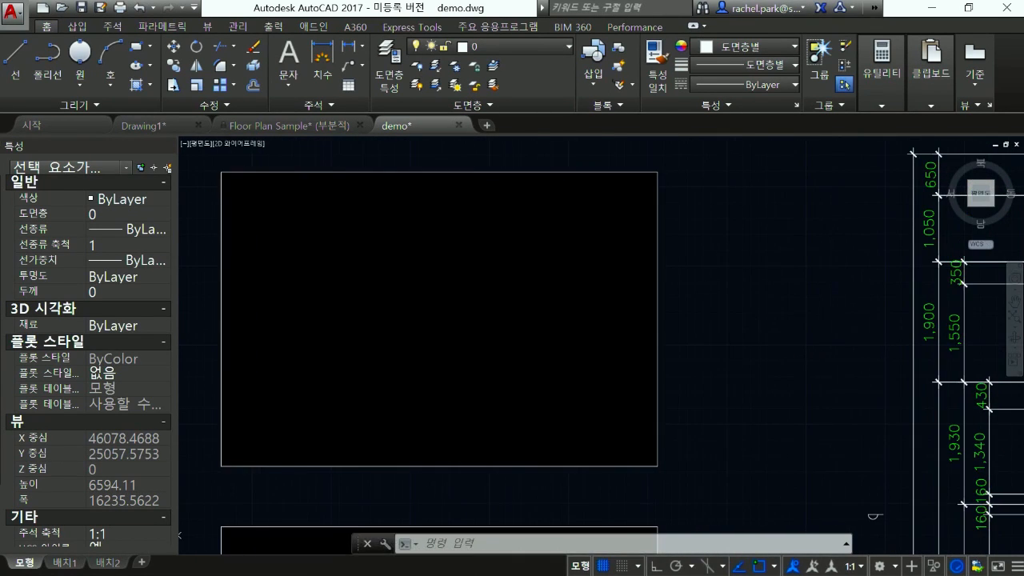
pyautogui.rightClick(732, 262)
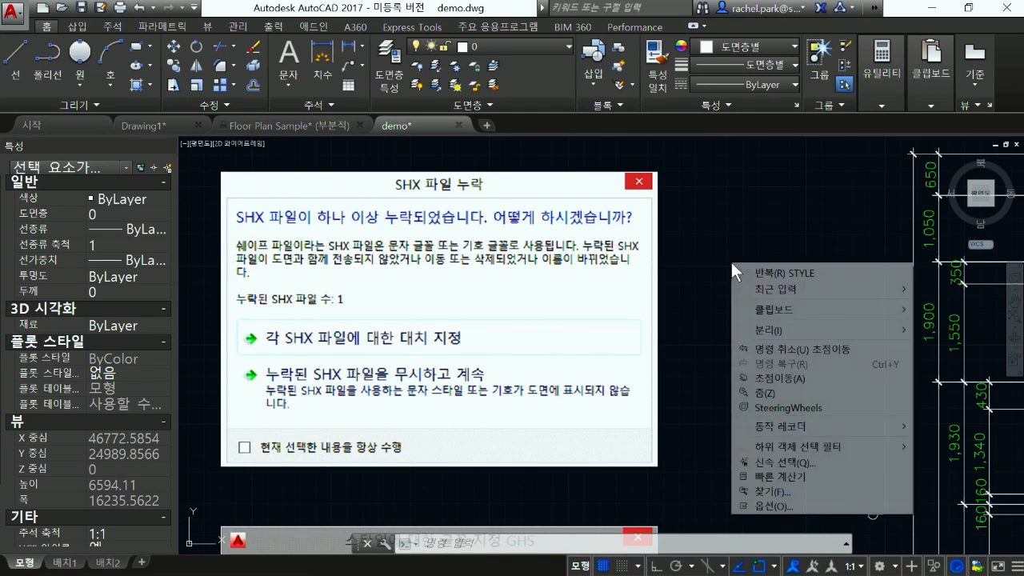
pyautogui.click(796, 506)
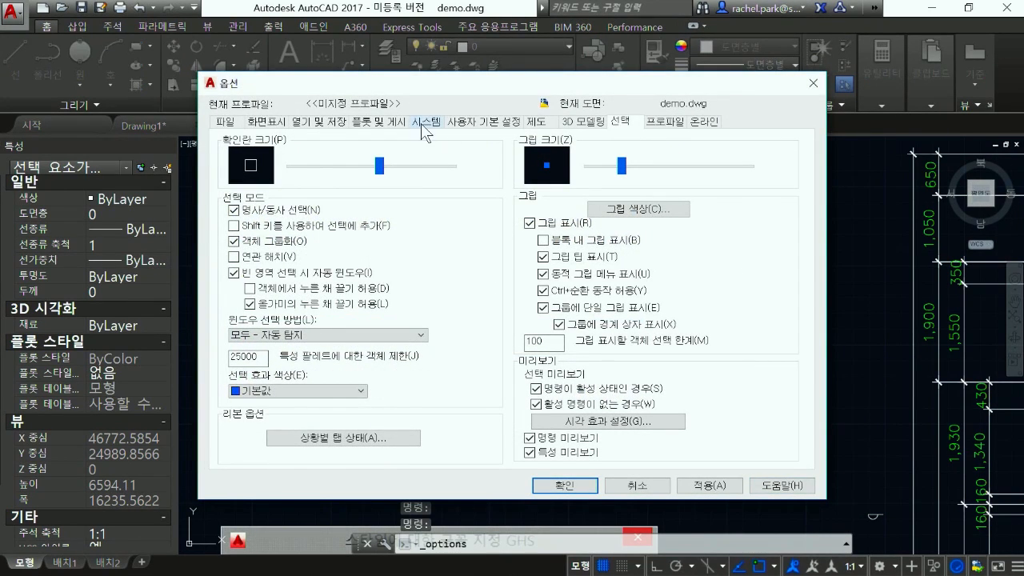
pyautogui.click(266, 121)
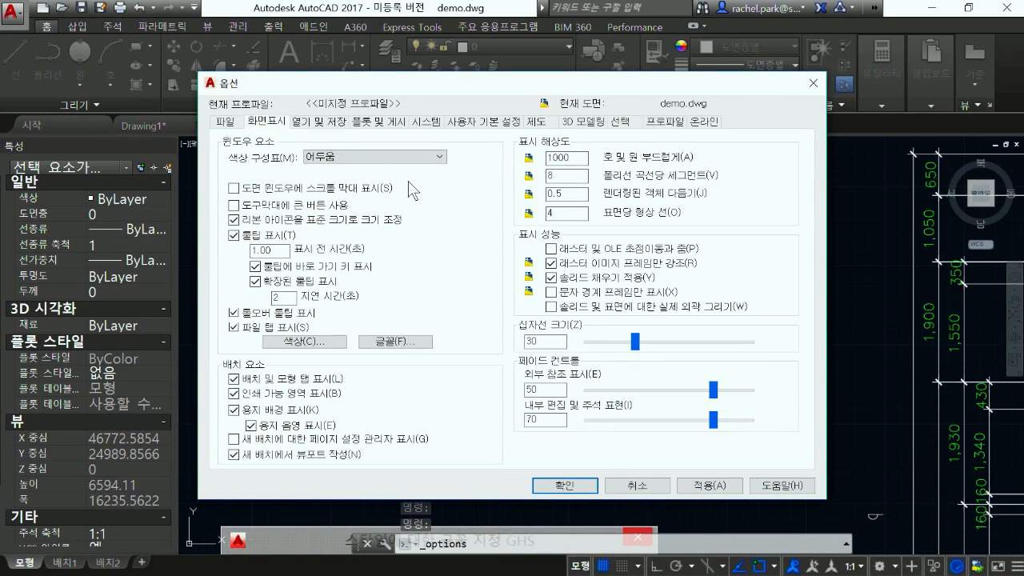
pyautogui.click(552, 250)
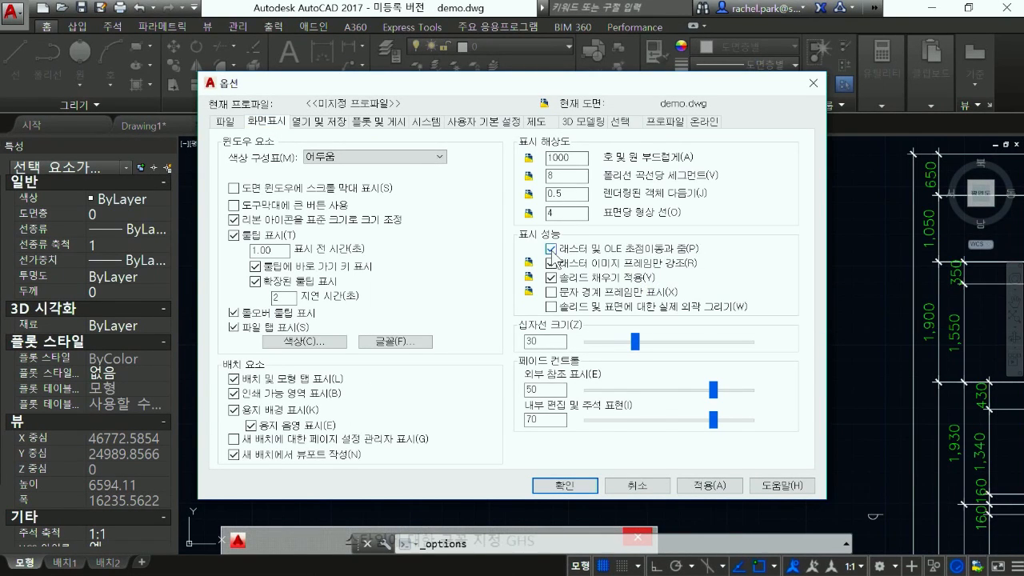
pyautogui.click(565, 486)
# Step: Check how the two SHX dialog images display while panning and zooming the drawing
pyautogui.moveTo(709, 368)
pyautogui.mouseDown(button='middle')
pyautogui.moveTo(711, 338)
pyautogui.moveTo(825, 357)
pyautogui.moveTo(858, 318)
pyautogui.moveTo(798, 325)
pyautogui.moveTo(844, 300)
pyautogui.mouseUp(button='middle')
pyautogui.scroll(-2, 844, 298)
pyautogui.moveTo(671, 369); pyautogui.dragTo(729, 339, button='middle')
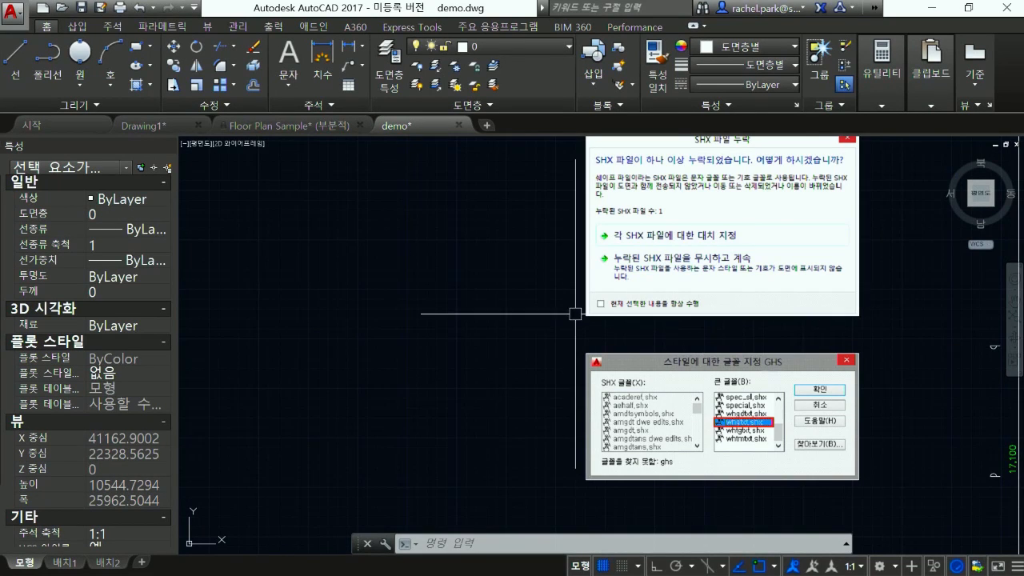
pyautogui.moveTo(576, 313); pyautogui.dragTo(747, 349, button='middle')
pyautogui.scroll(-2, 745, 340)
pyautogui.moveTo(625, 312); pyautogui.dragTo(653, 318, button='middle')
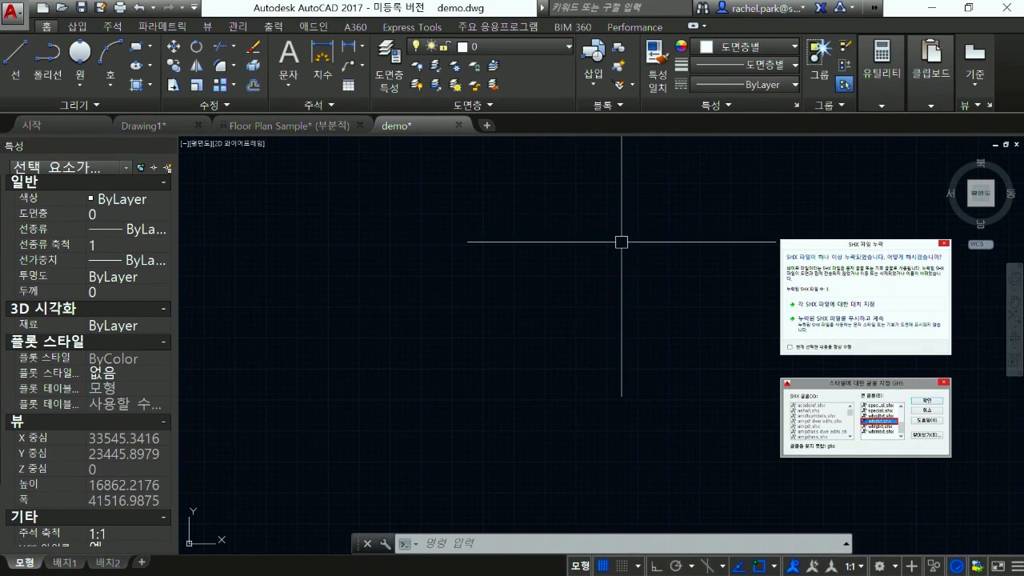
# Step: Switch to the test.xlsx workbook in Excel and restore down the AutoCAD window so both programs show side by side
pyautogui.hotkey('alt', 'Tab')
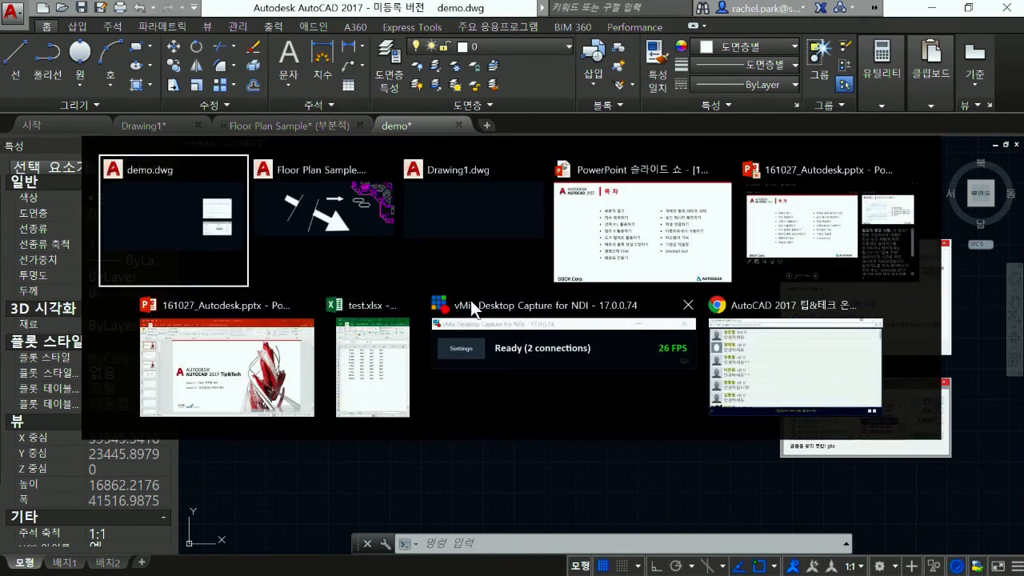
pyautogui.click(381, 350)
pyautogui.click(970, 8)
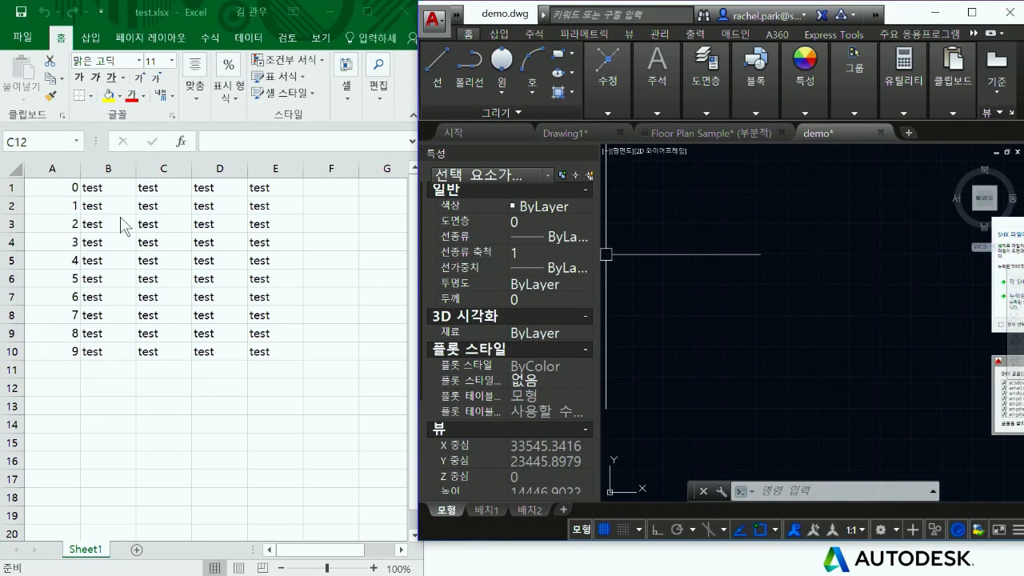
pyautogui.click(56, 191)
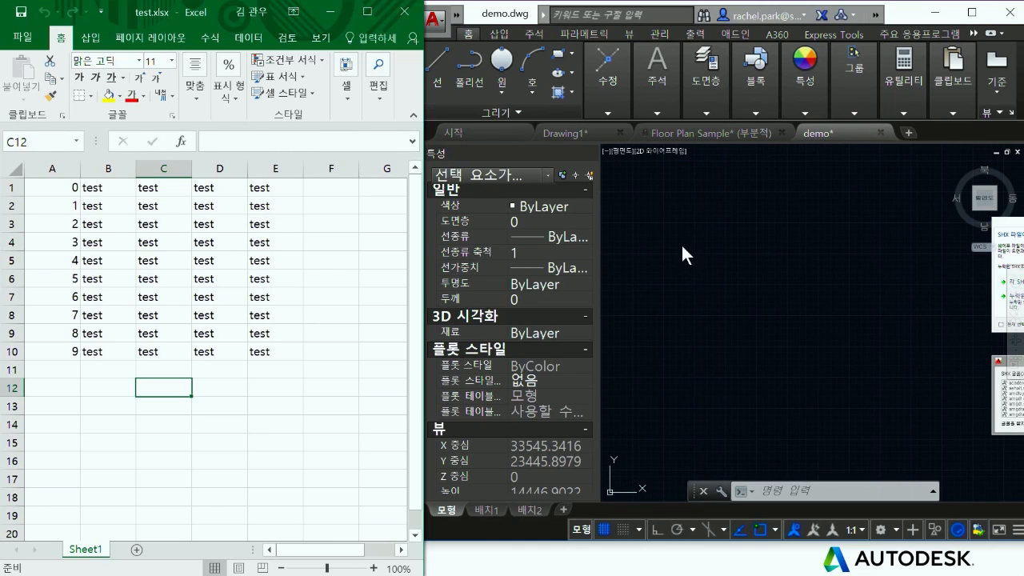
pyautogui.click(768, 292)
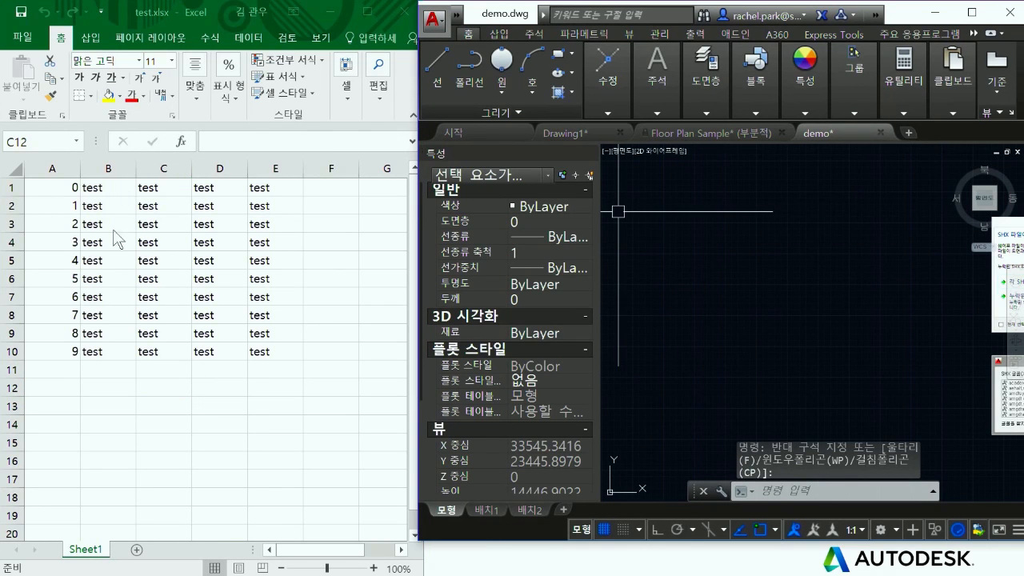
pyautogui.moveTo(911, 284); pyautogui.dragTo(914, 306, button='middle')
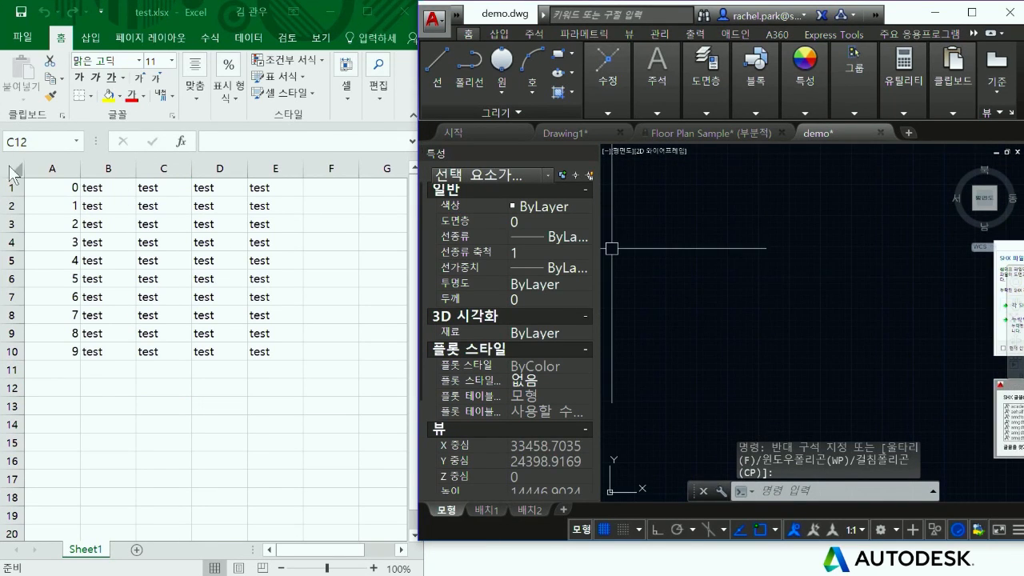
# Step: Copy the Excel range A1:E10 and paste it into an empty area of the AutoCAD drawing demo.dwg
pyautogui.click(52, 189)
pyautogui.moveTo(51, 189); pyautogui.dragTo(272, 356)
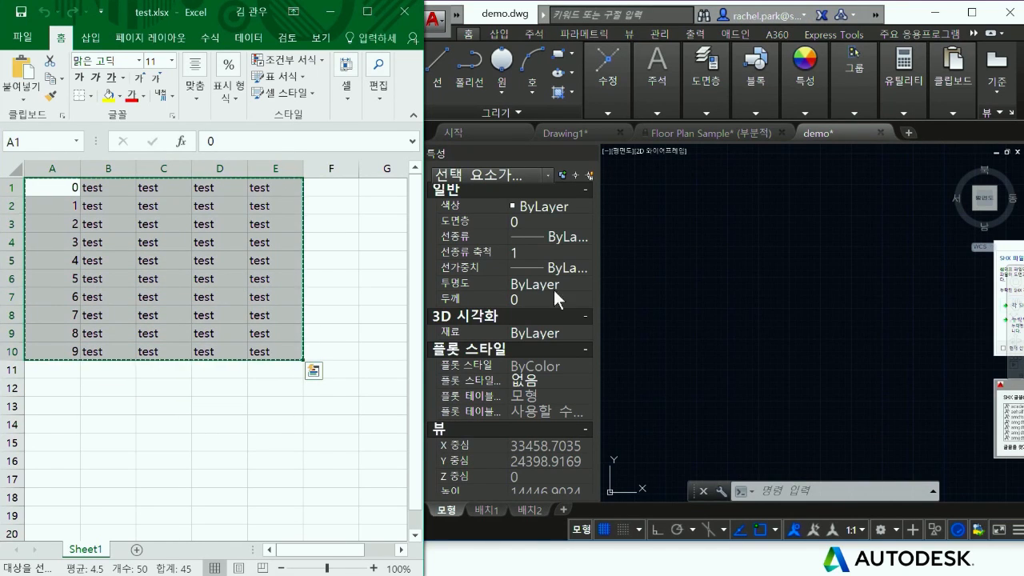
pyautogui.click(658, 274)
pyautogui.hotkey('ctrl', 'v')
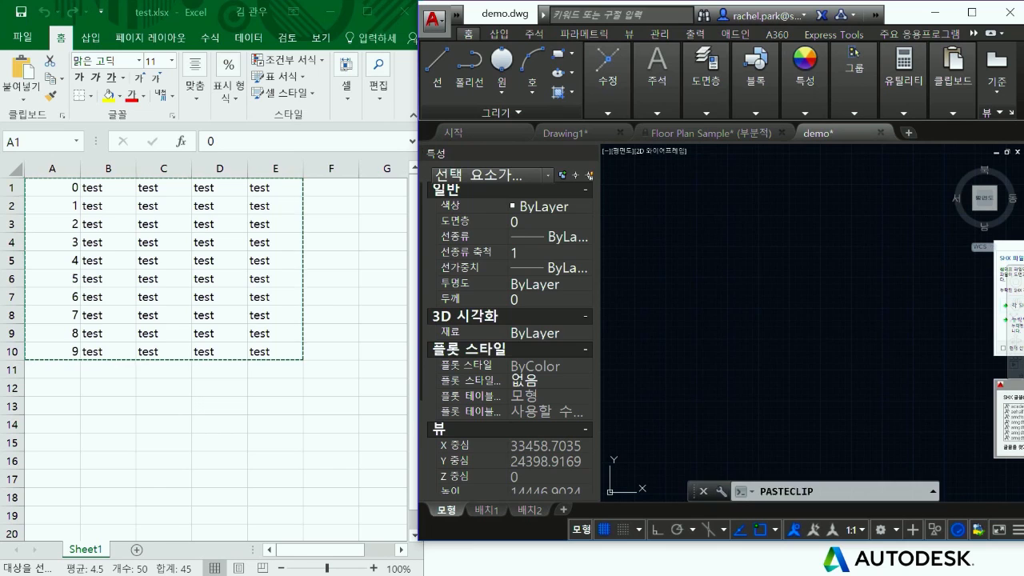
pyautogui.click(702, 263)
pyautogui.scroll(8, 697, 266)
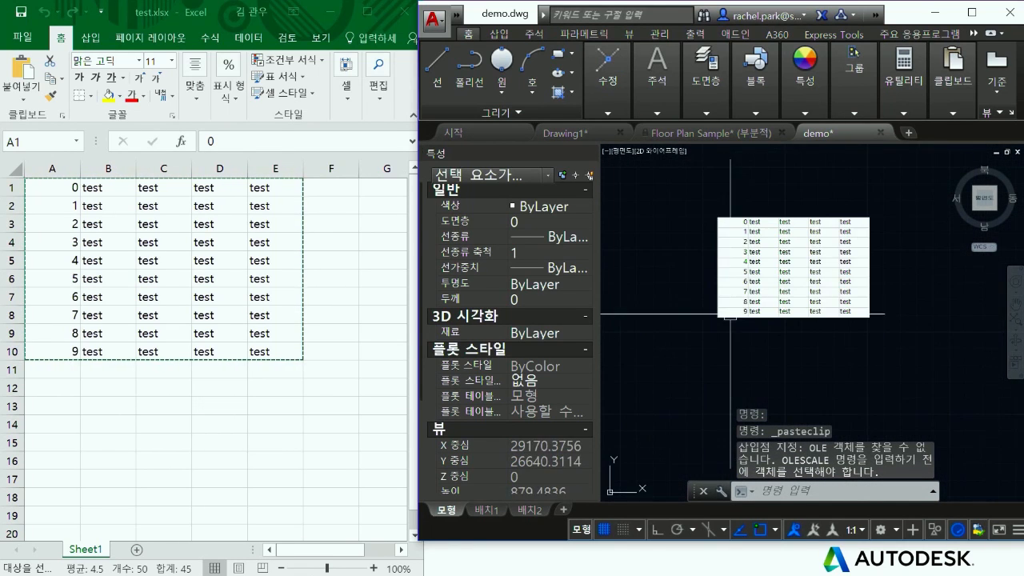
# Step: Select the pasted Excel table in the drawing and examine its OLE properties
pyautogui.scroll(2, 714, 281)
pyautogui.moveTo(693, 280); pyautogui.dragTo(653, 274, button='middle')
pyautogui.scroll(-2, 653, 274)
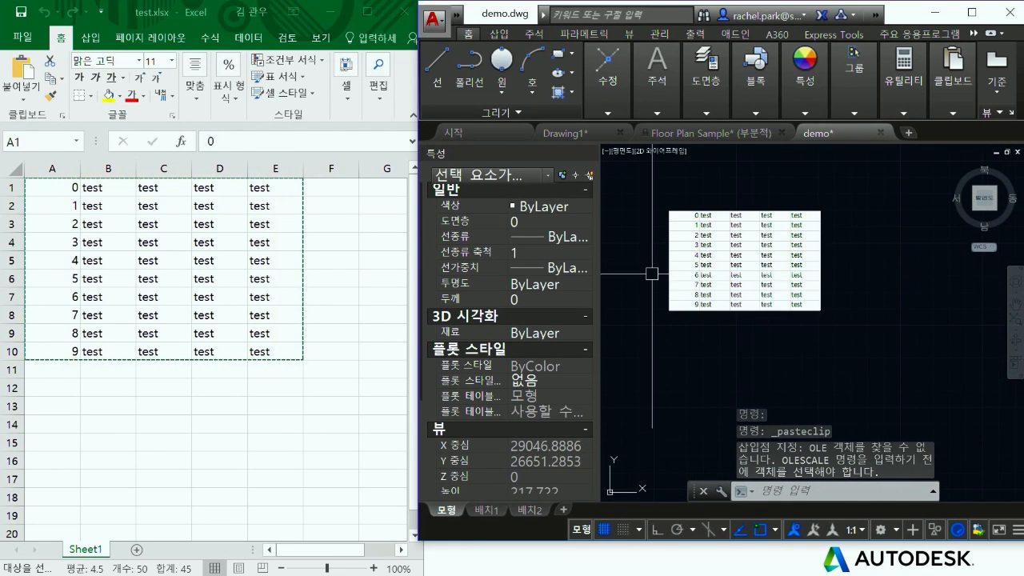
pyautogui.click(688, 344)
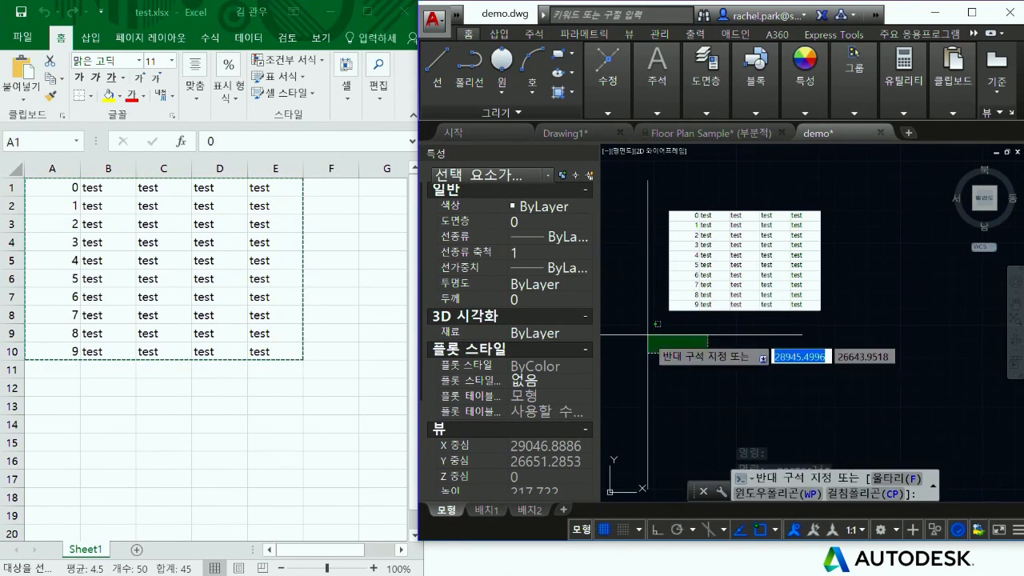
pyautogui.click(740, 257)
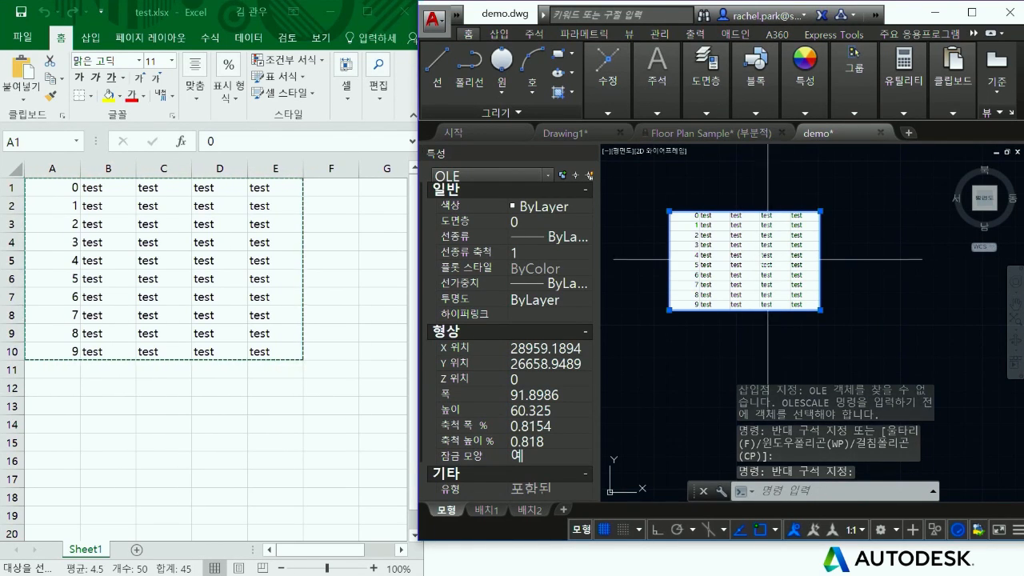
# Step: Open the embedded worksheet of the pasted OLE table in Excel to examine it, and close it without changes
pyautogui.press('Escape')
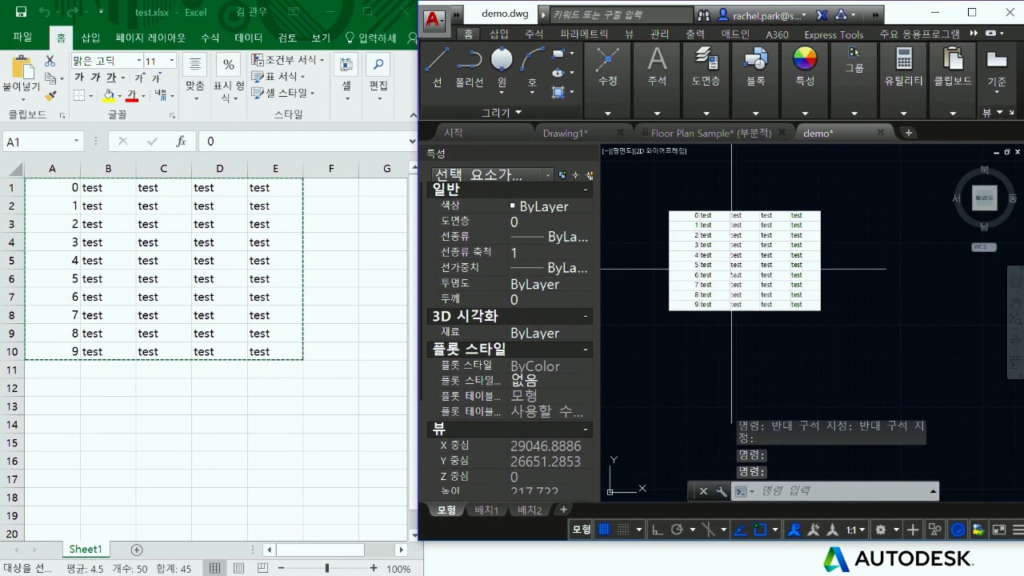
pyautogui.click(121, 442)
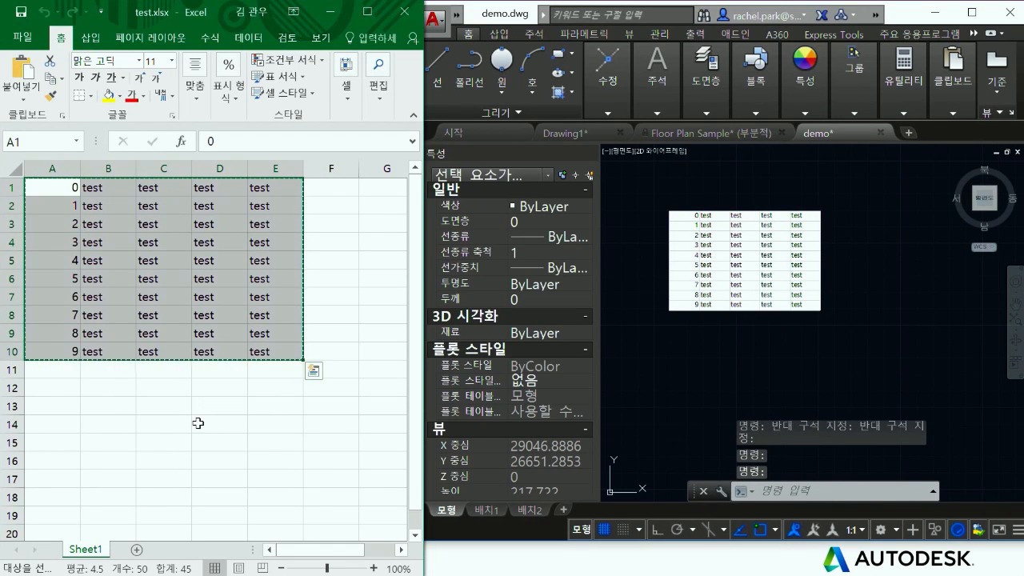
pyautogui.click(266, 417)
pyautogui.click(789, 338)
pyautogui.click(767, 265)
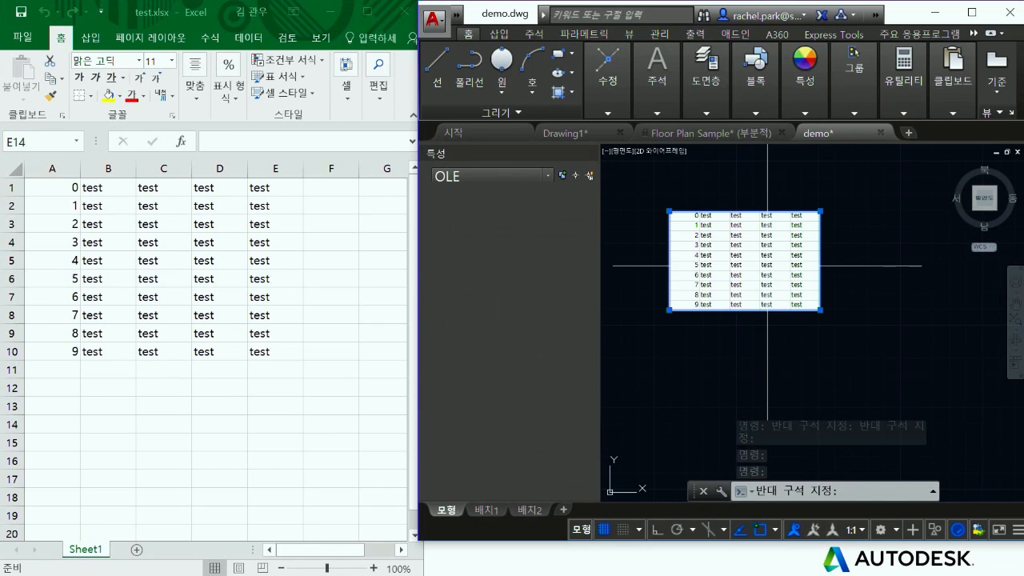
pyautogui.doubleClick(766, 265)
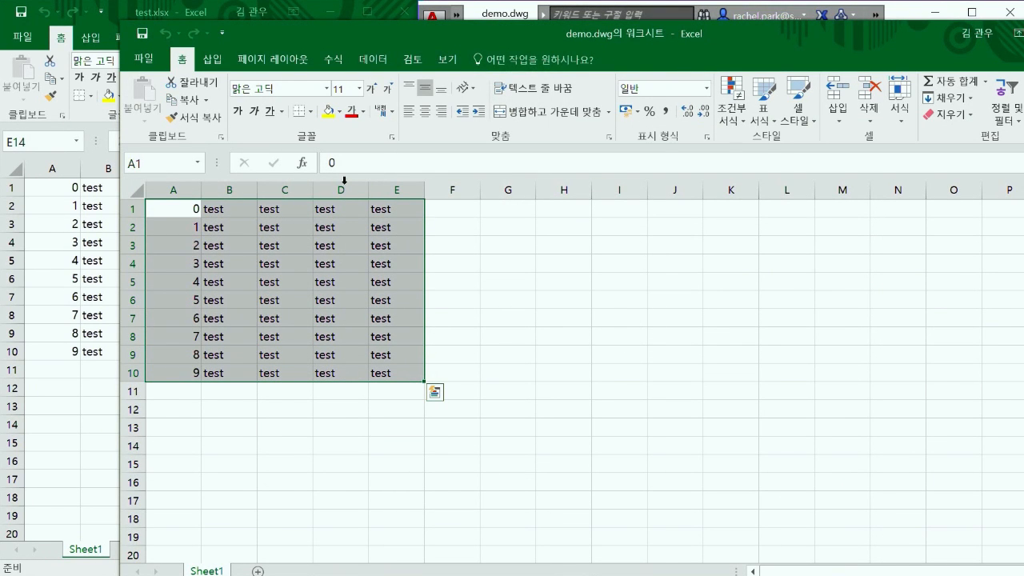
pyautogui.moveTo(601, 33); pyautogui.dragTo(643, 192)
pyautogui.click(927, 185)
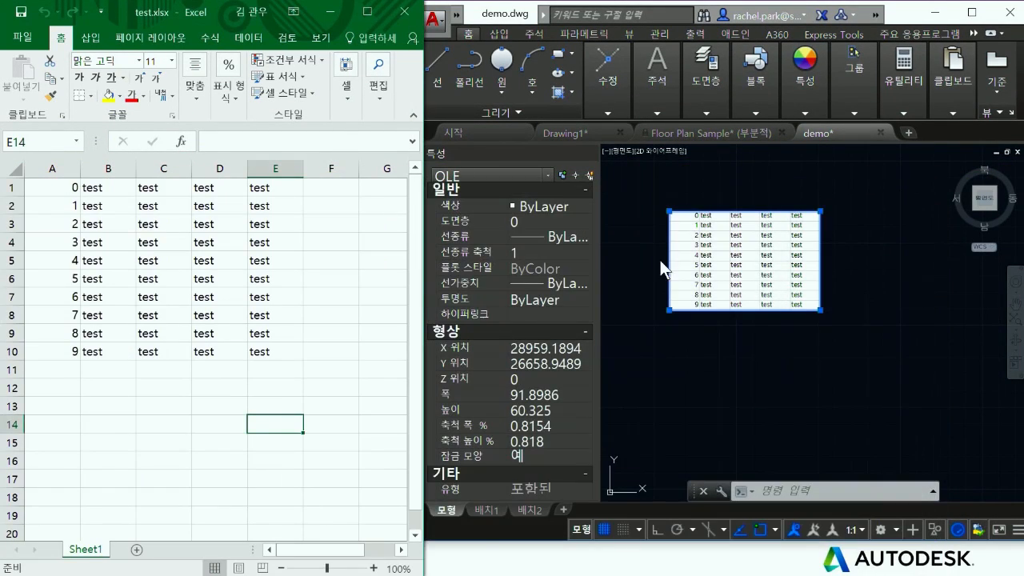
# Step: Copy the range A1:E10 again in the test.xlsx workbook in Excel
pyautogui.click(689, 359)
pyautogui.moveTo(690, 356); pyautogui.dragTo(677, 309, button='middle')
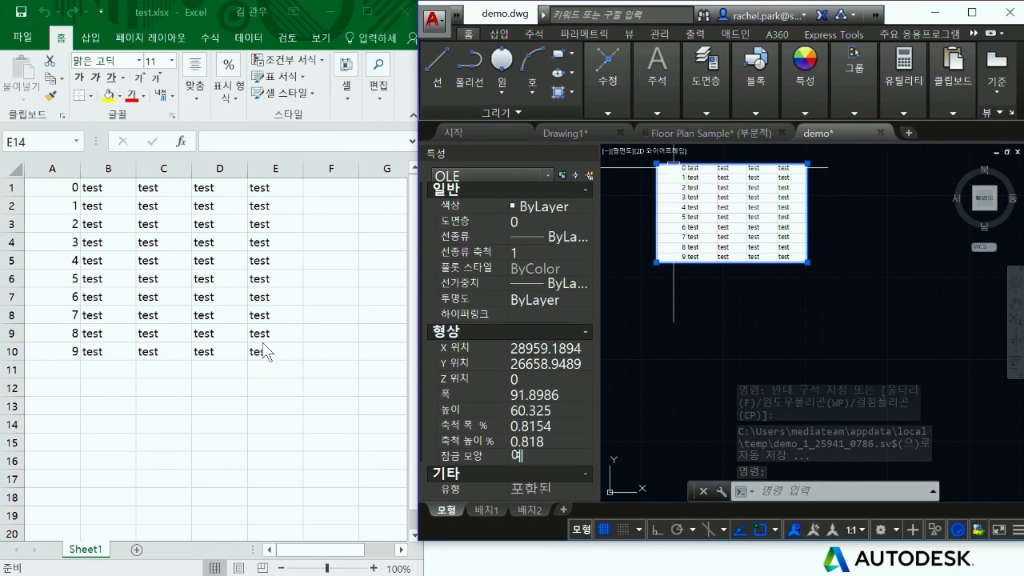
pyautogui.click(315, 382)
pyautogui.moveTo(57, 186); pyautogui.dragTo(271, 336)
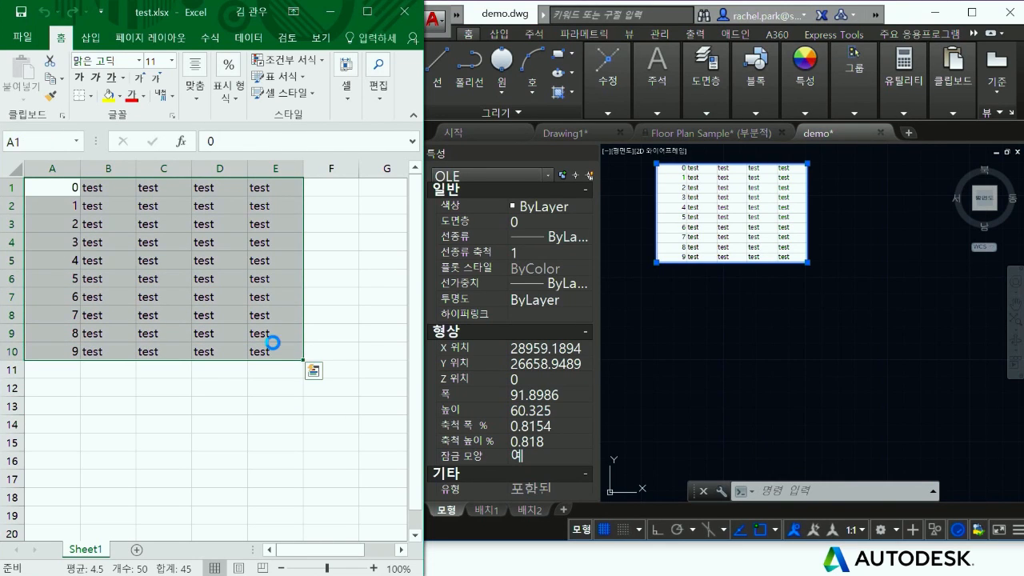
# Step: In the AutoCAD drawing, use Paste Special with the AutoCAD Entities format to place the copied range below the OLE table
pyautogui.click(946, 94)
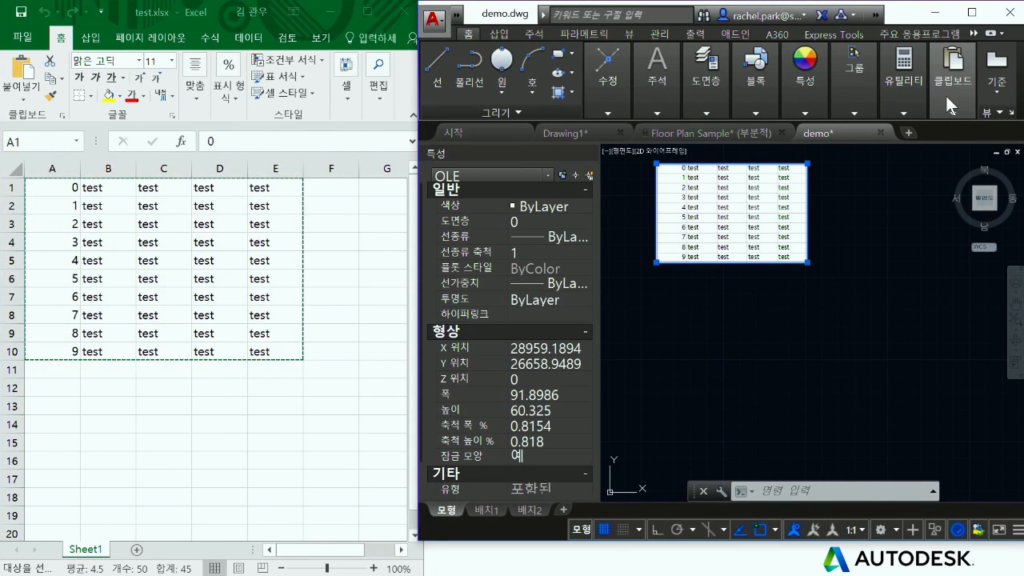
pyautogui.click(946, 94)
pyautogui.click(949, 172)
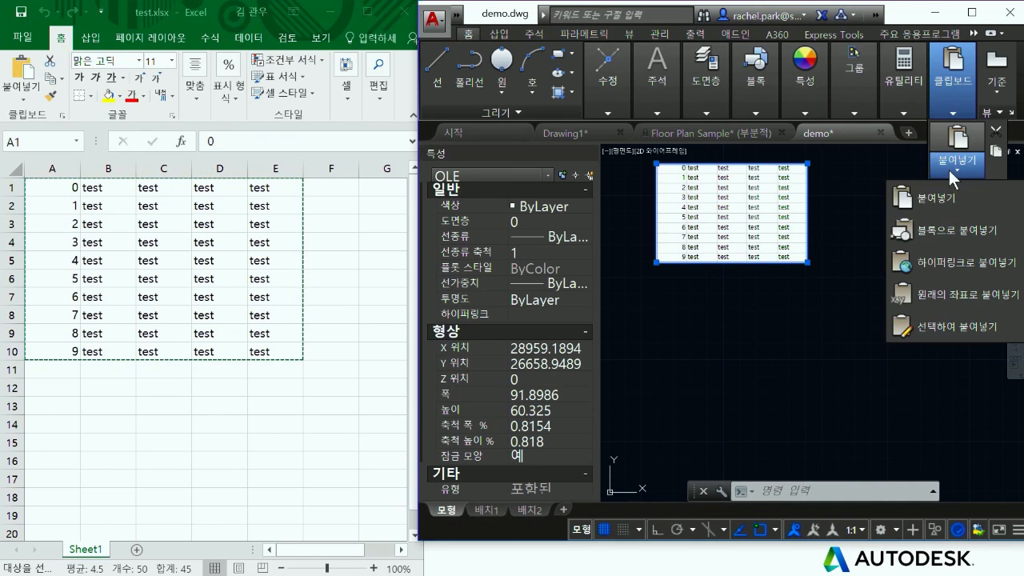
pyautogui.click(935, 321)
pyautogui.click(691, 266)
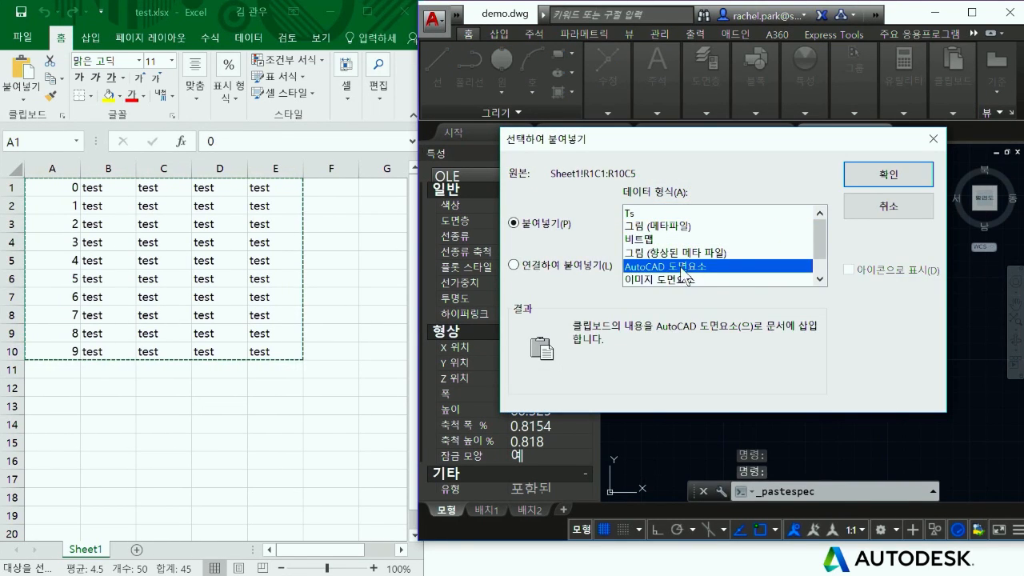
pyautogui.click(885, 174)
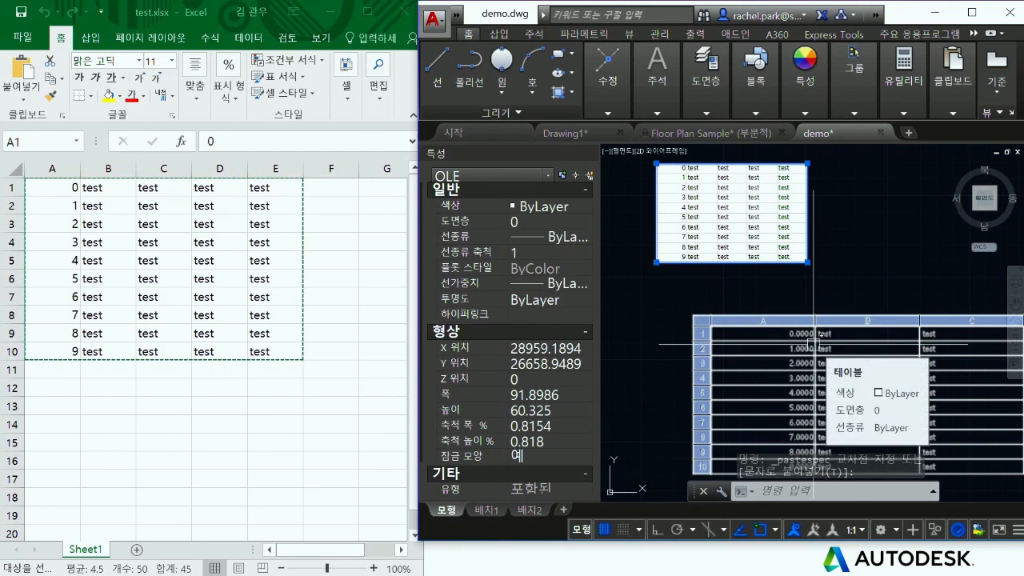
pyautogui.scroll(3, 800, 335)
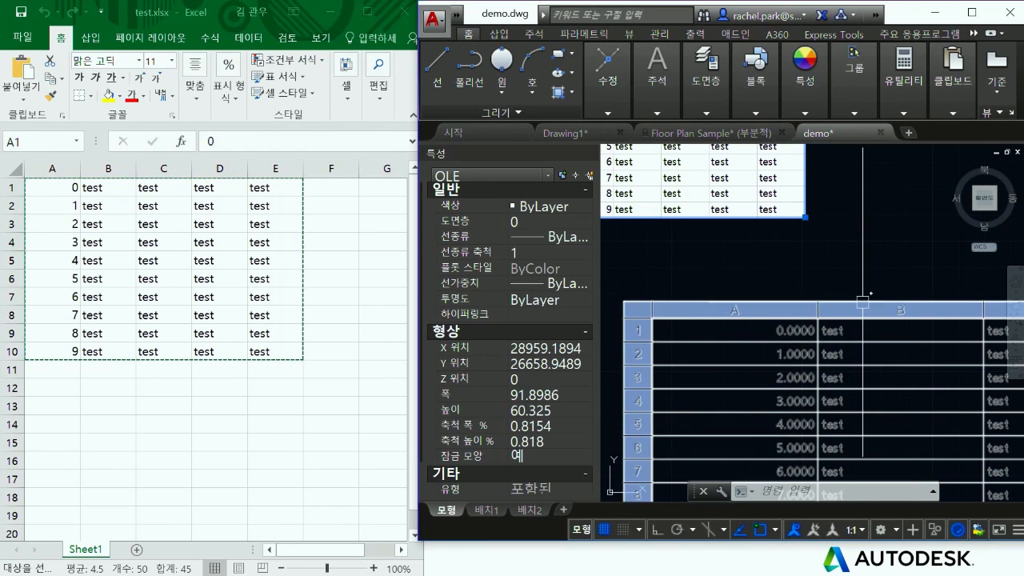
pyautogui.scroll(-2, 861, 297)
pyautogui.scroll(-2, 851, 349)
# Step: Set the drawing's length precision to 0 with the UNITS command
pyautogui.click(696, 335)
pyautogui.click(682, 323)
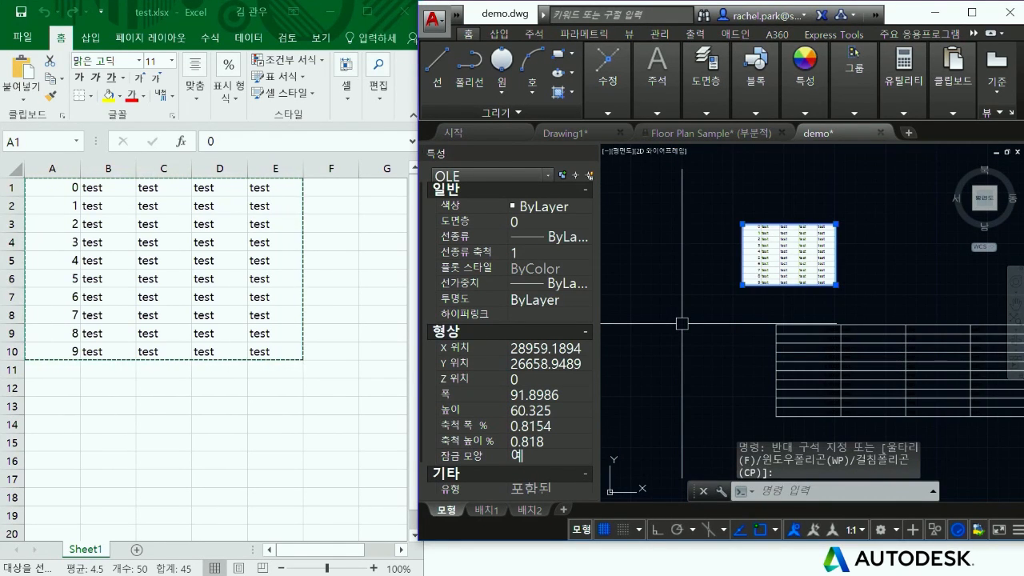
pyautogui.write('units')
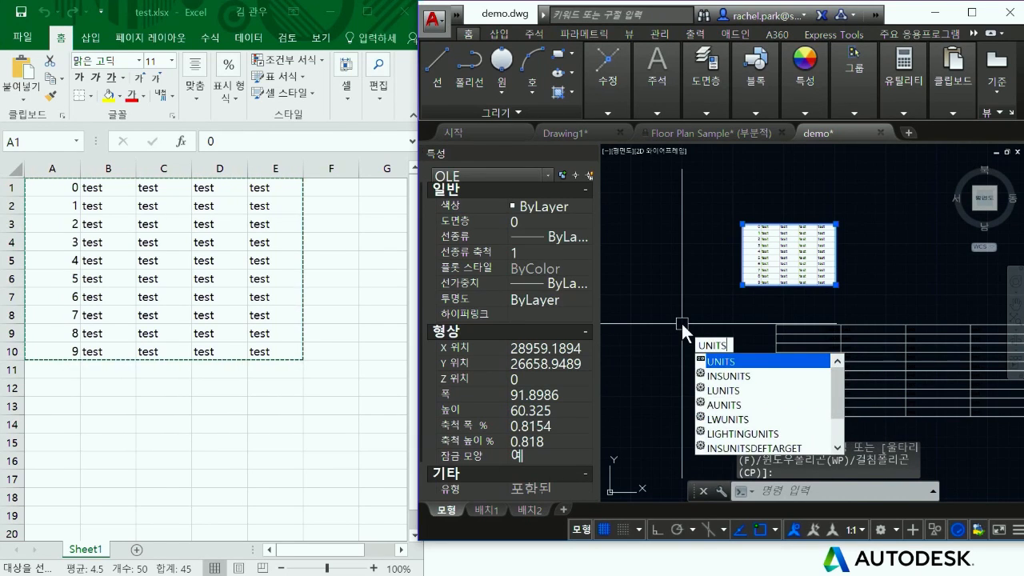
pyautogui.press('Return')
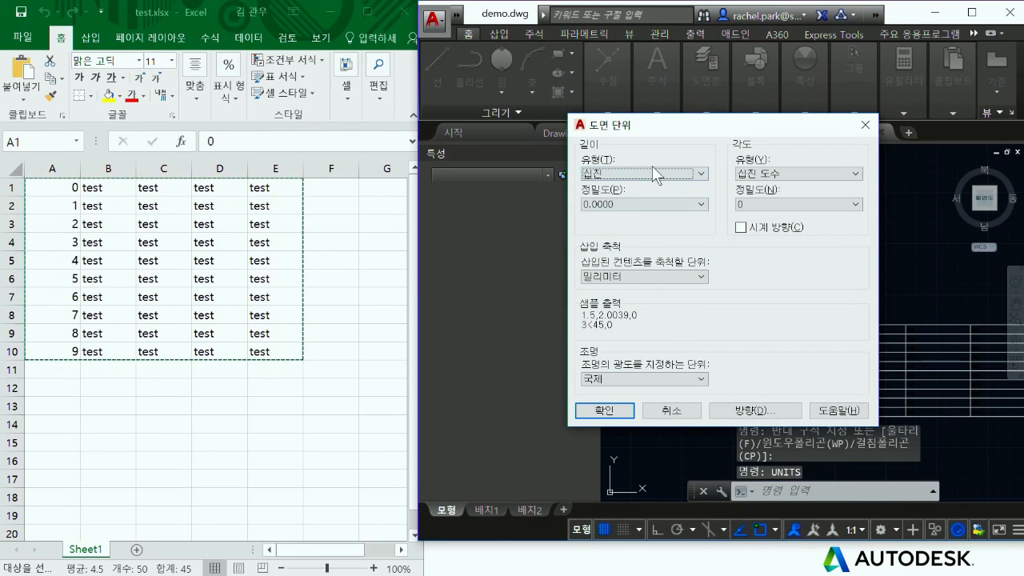
pyautogui.click(658, 199)
pyautogui.click(635, 215)
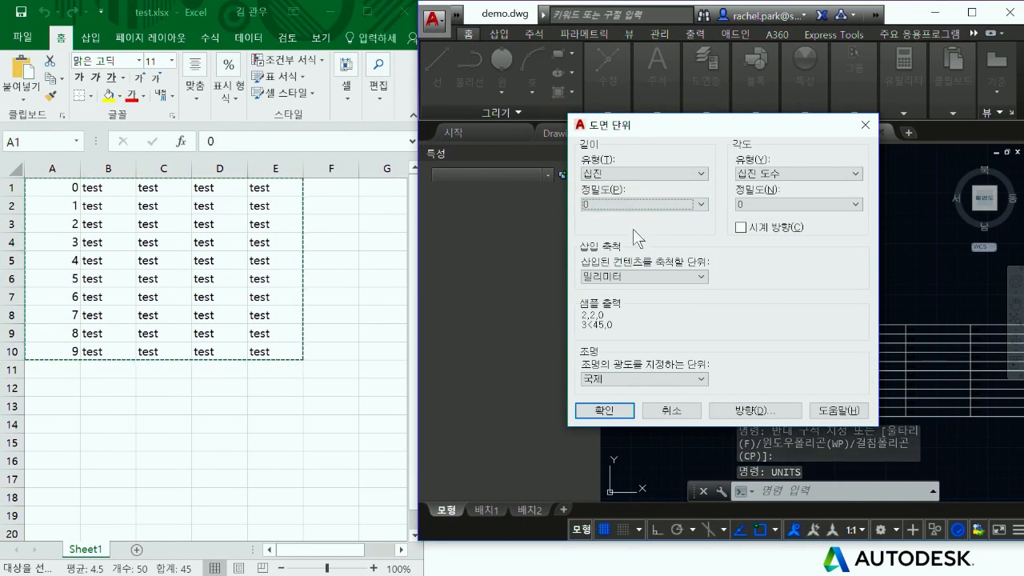
pyautogui.click(634, 410)
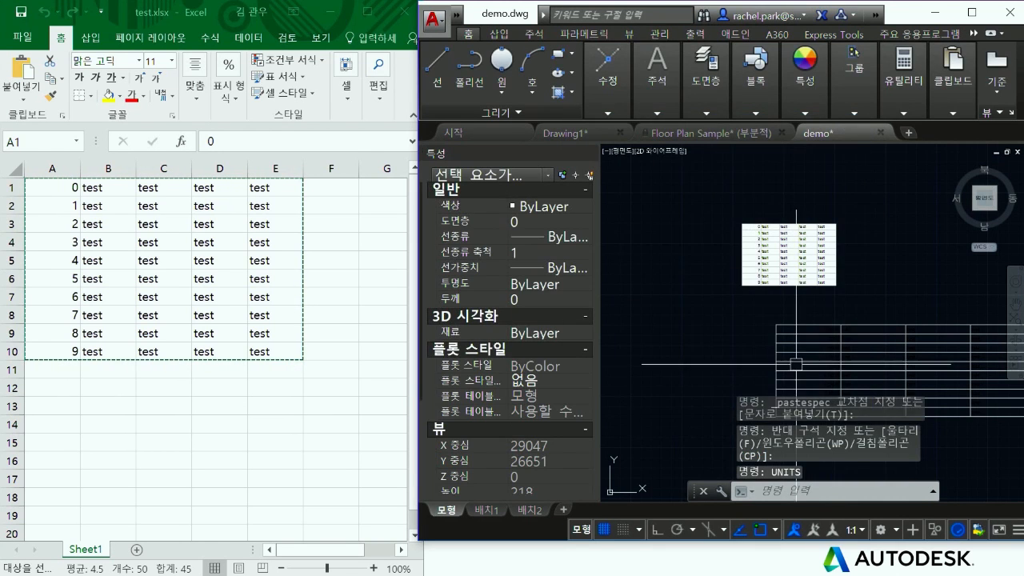
# Step: Delete the pasted AutoCAD table and paste the Excel range again as AutoCAD Entities below the OLE table
pyautogui.click(926, 401)
pyautogui.press('Delete')
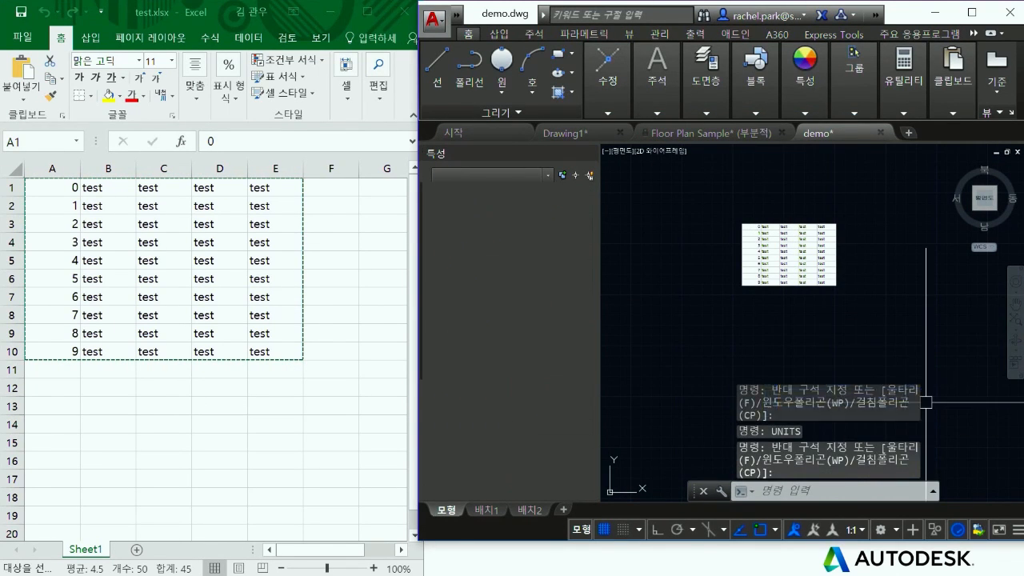
pyautogui.click(963, 108)
pyautogui.click(958, 169)
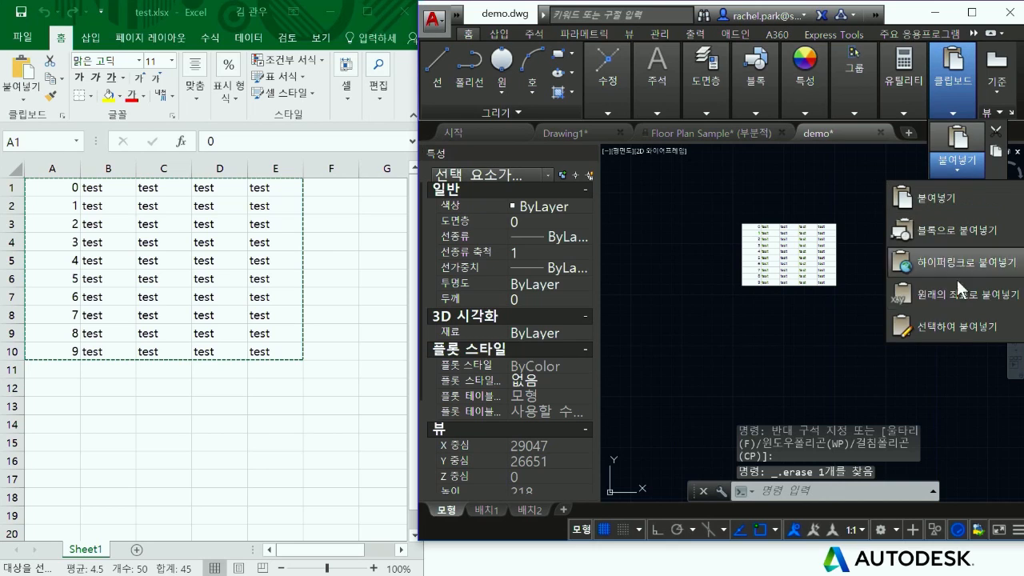
pyautogui.click(949, 325)
pyautogui.click(672, 266)
pyautogui.click(857, 176)
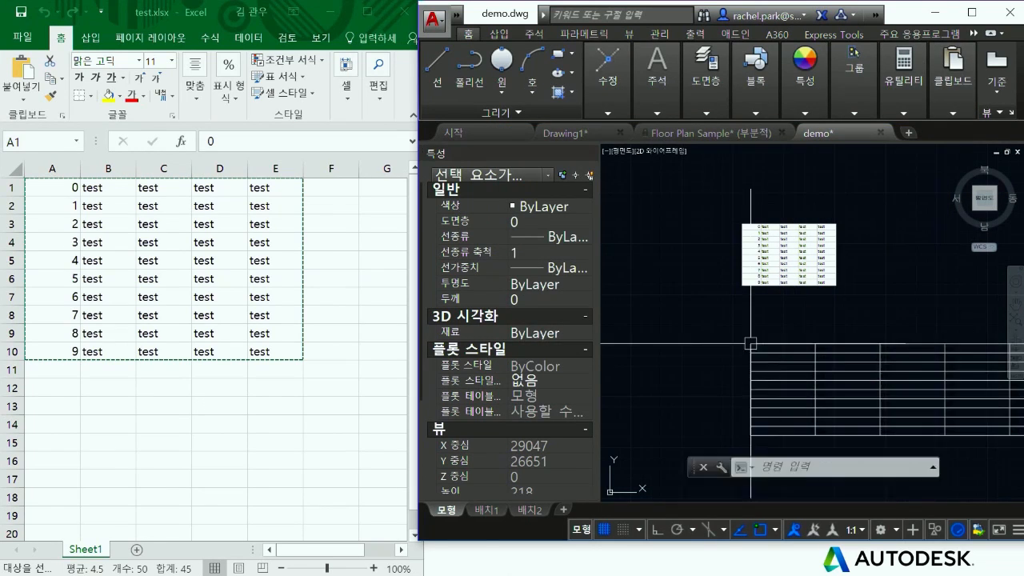
pyautogui.click(740, 337)
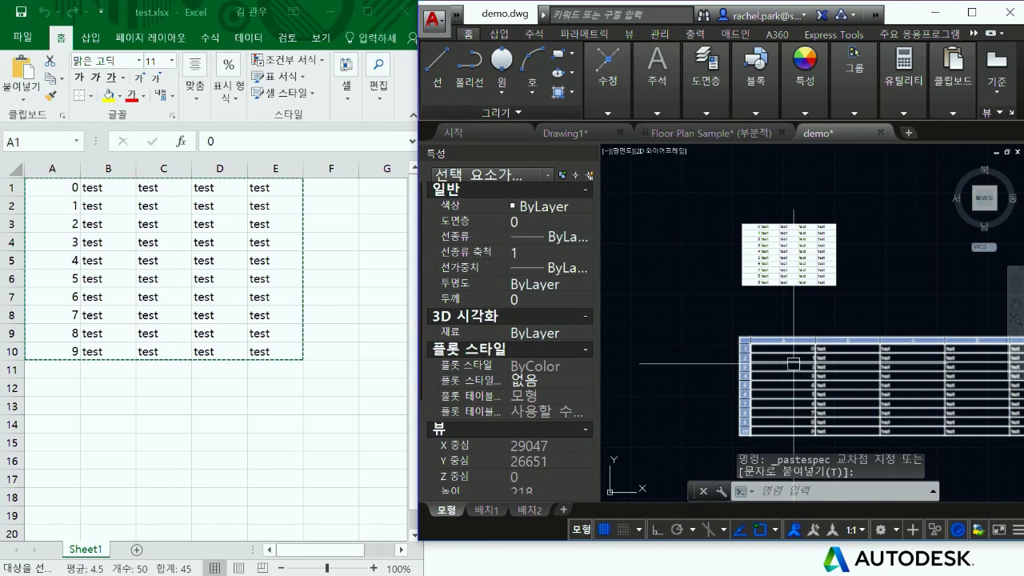
# Step: Replace the text in cell B5 of the new AutoCAD table with FFDFDFDFFD and close the cell editor
pyautogui.scroll(2, 805, 385)
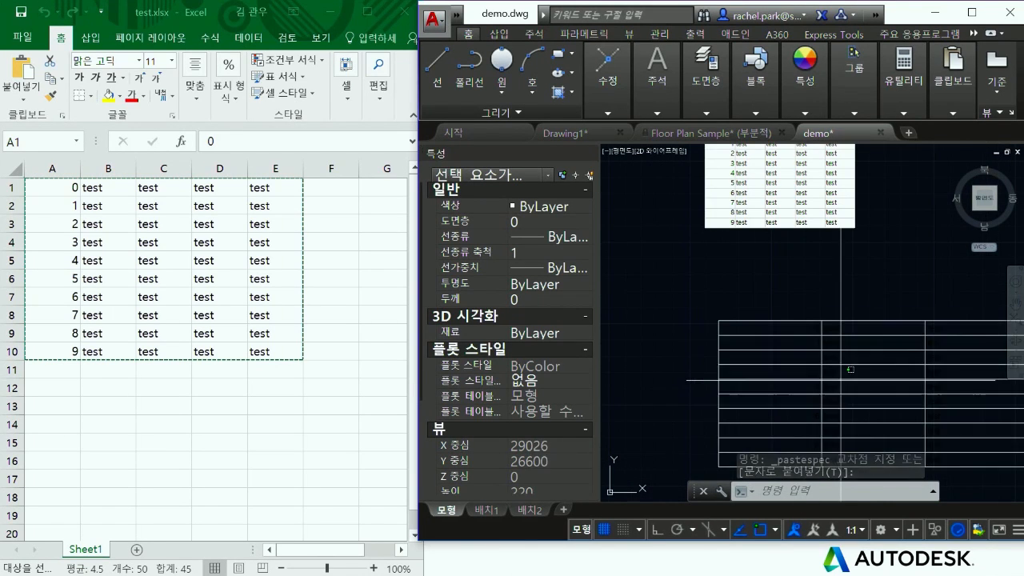
pyautogui.click(841, 381)
pyautogui.click(841, 388)
pyautogui.press('Escape')
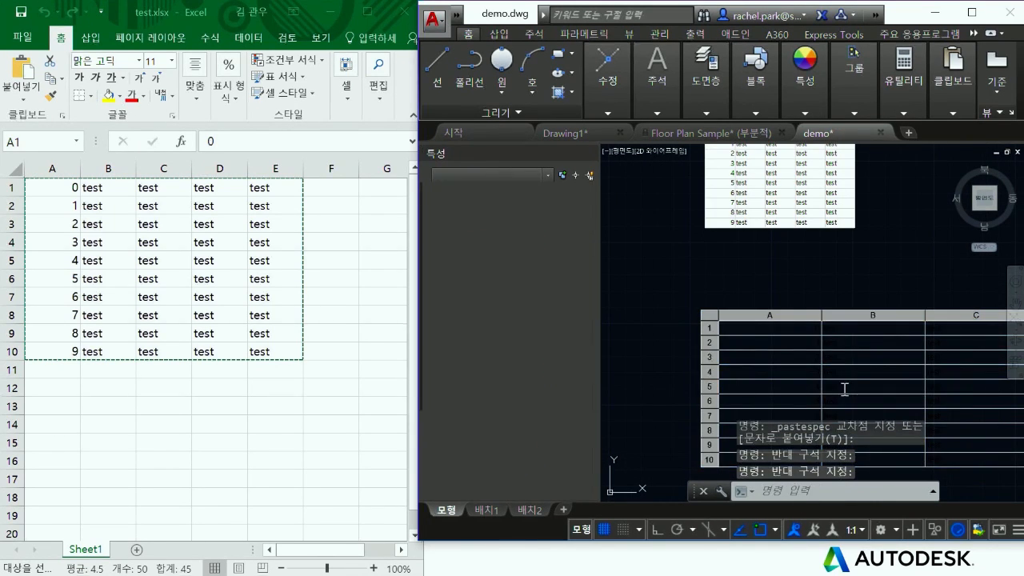
pyautogui.click(844, 389)
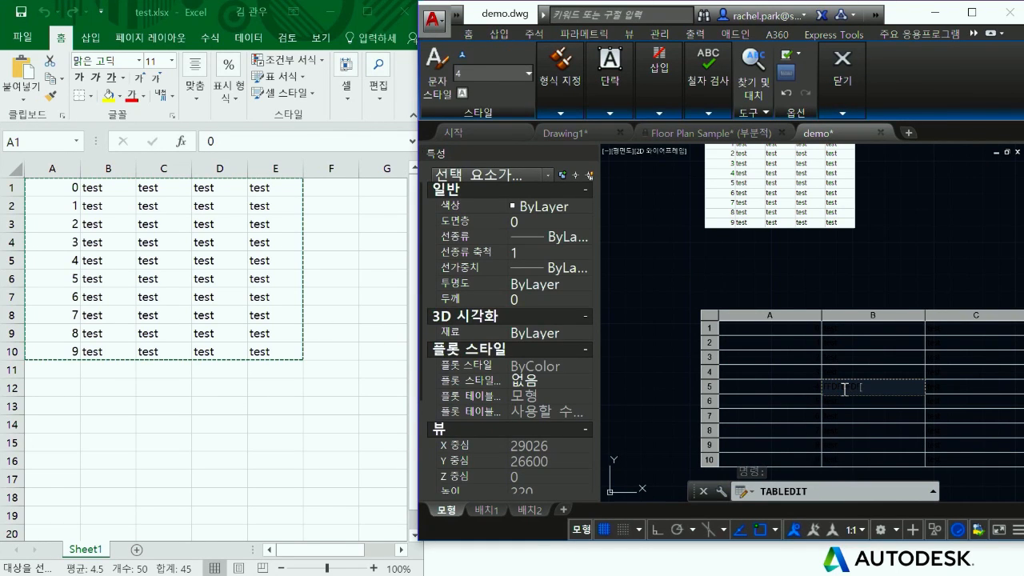
pyautogui.scroll(5, 845, 389)
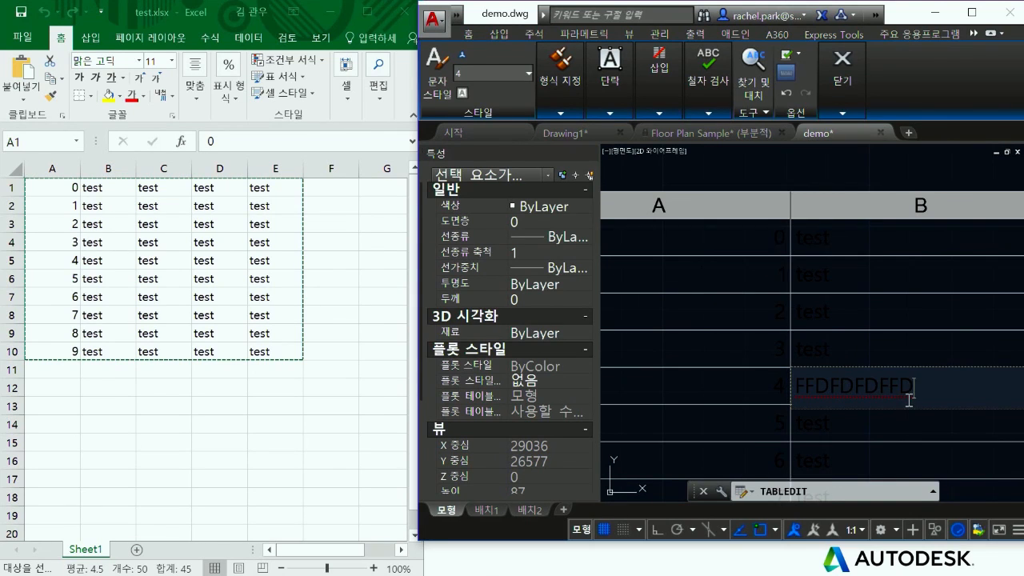
pyautogui.scroll(-2, 899, 385)
pyautogui.click(865, 237)
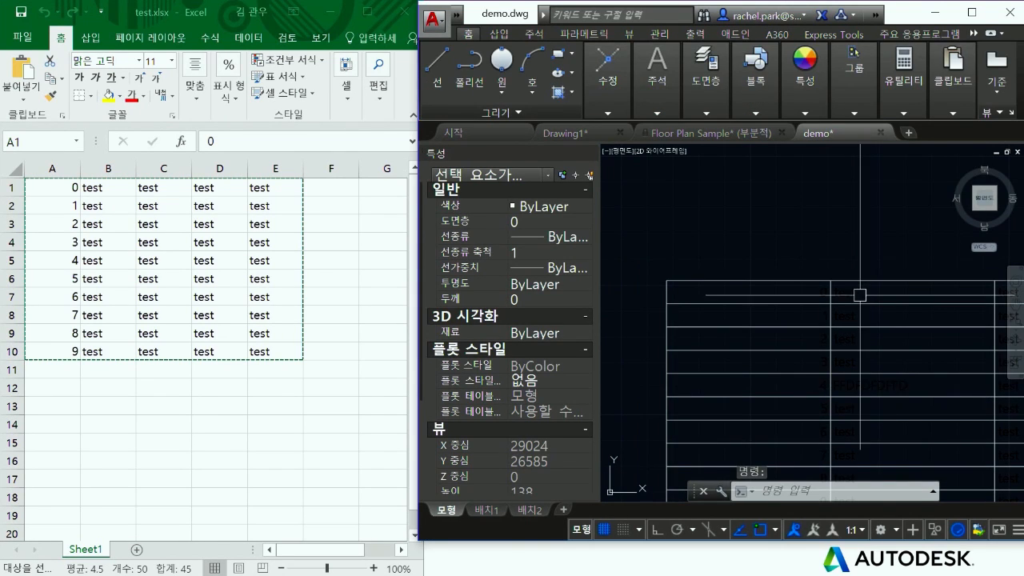
pyautogui.scroll(-4, 793, 256)
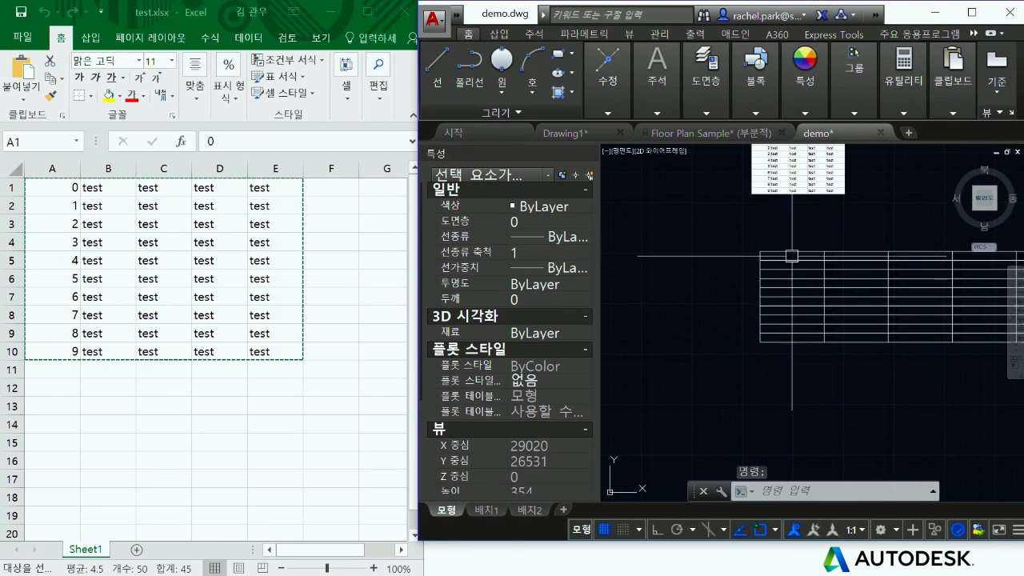
# Step: Delete the edited AutoCAD table below the OLE table
pyautogui.click(781, 371)
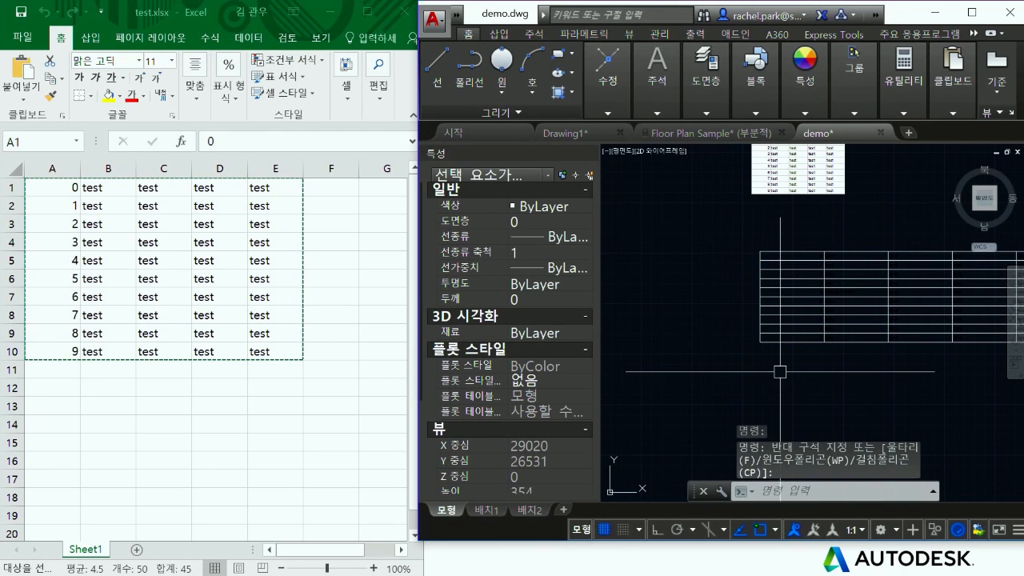
pyautogui.click(888, 356)
pyautogui.click(838, 291)
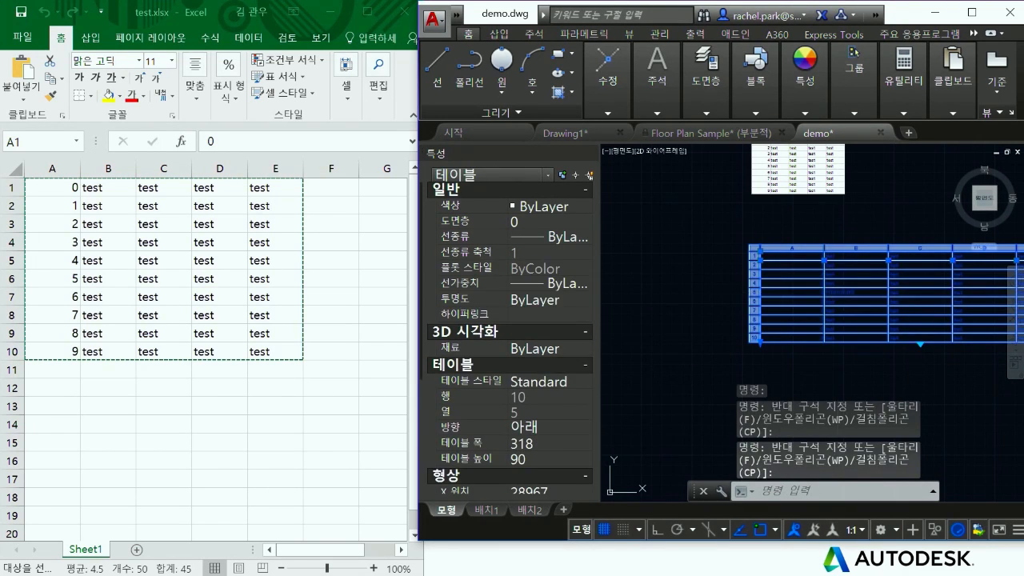
pyautogui.press('Delete')
# Step: Paste the copied Excel range A1:E10 into the demo drawing as linked AutoCAD Entities below the OLE table
pyautogui.hotkey('alt', 'Tab')
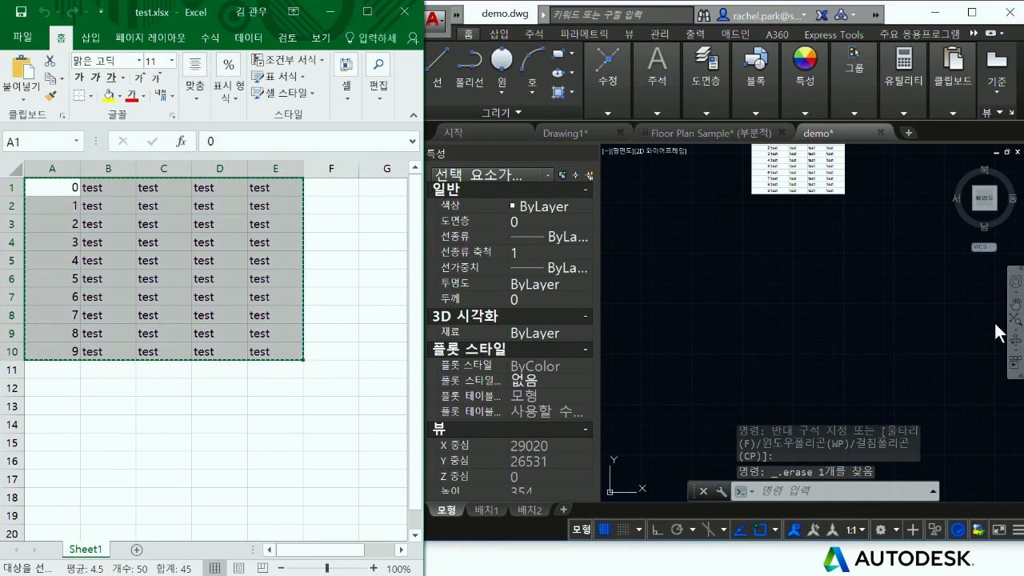
pyautogui.click(801, 294)
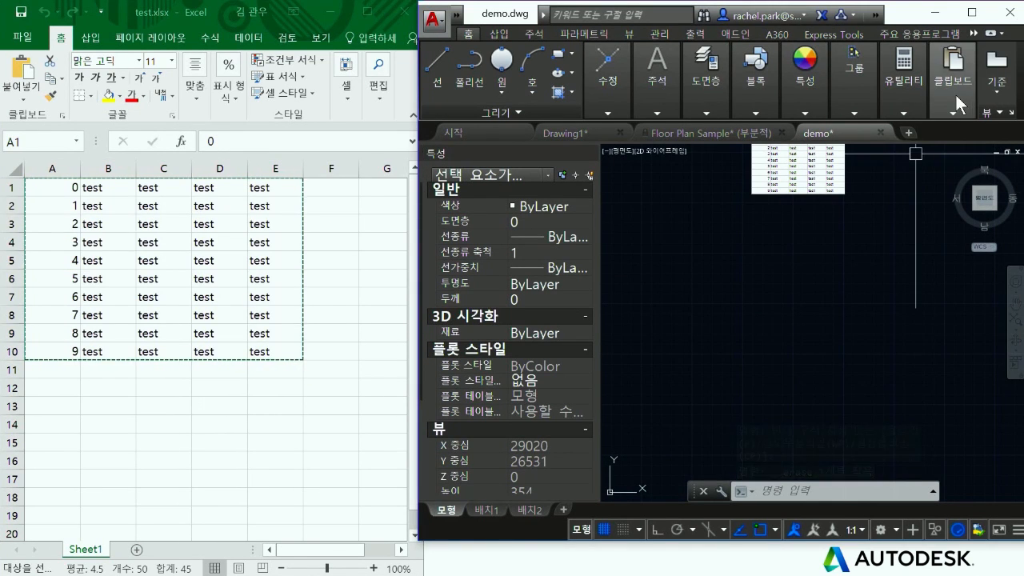
pyautogui.click(955, 93)
pyautogui.click(963, 171)
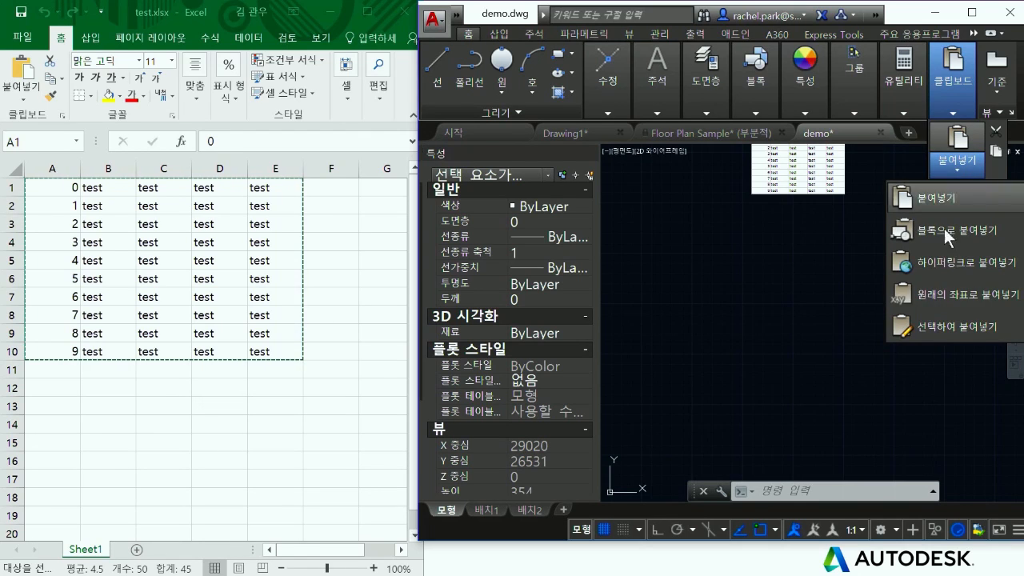
pyautogui.click(939, 324)
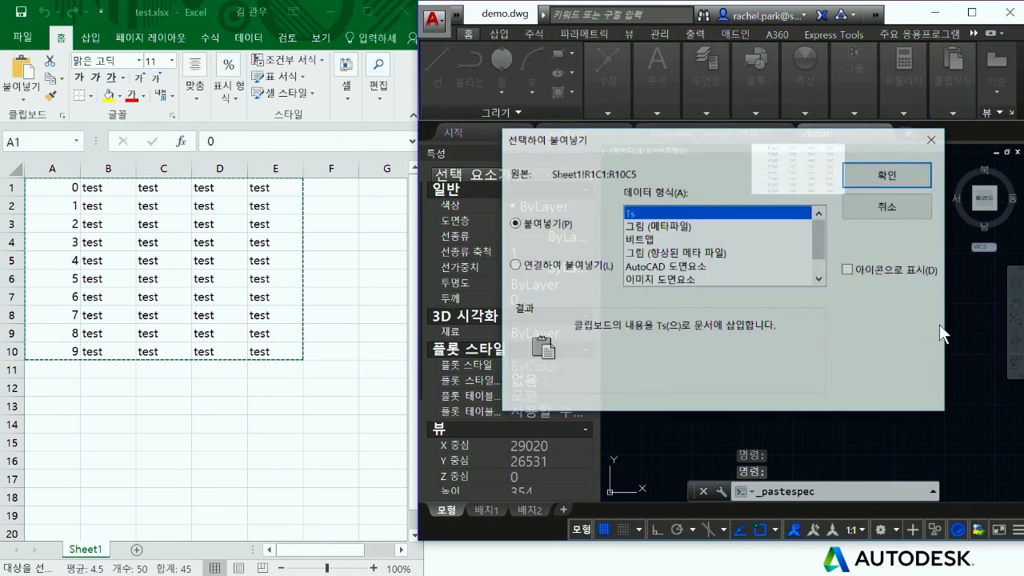
pyautogui.click(574, 268)
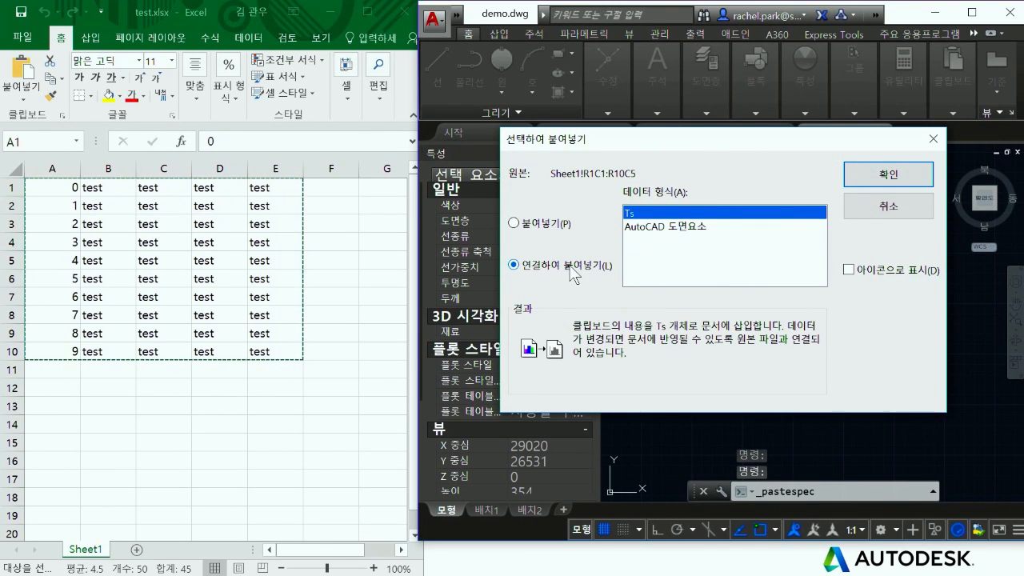
pyautogui.click(651, 227)
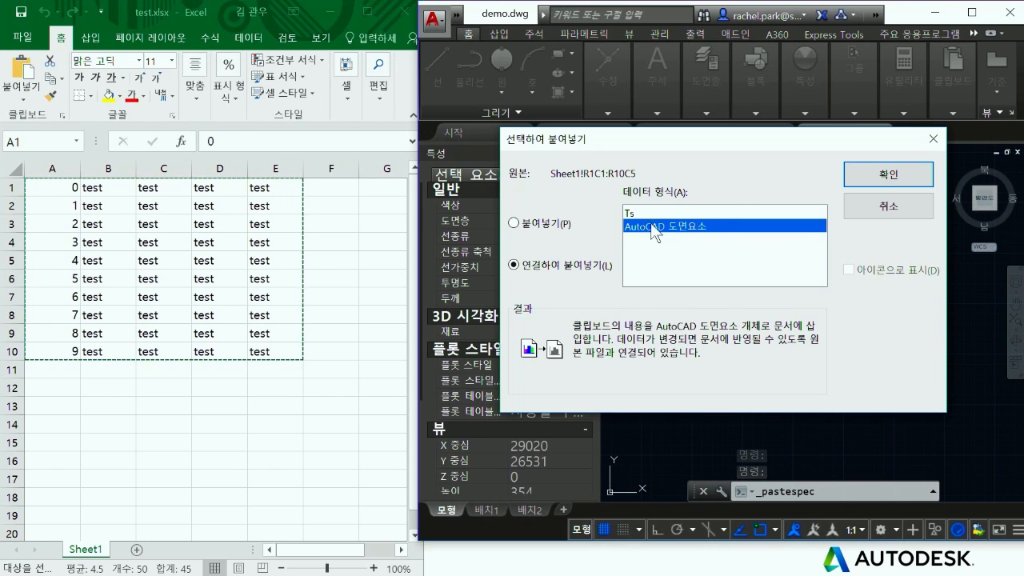
pyautogui.click(868, 174)
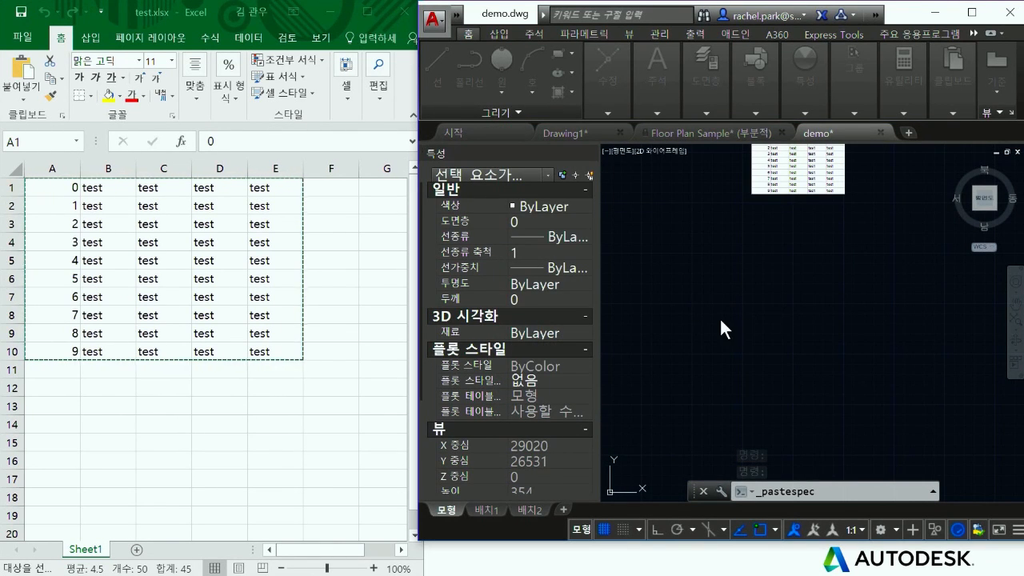
pyautogui.click(709, 294)
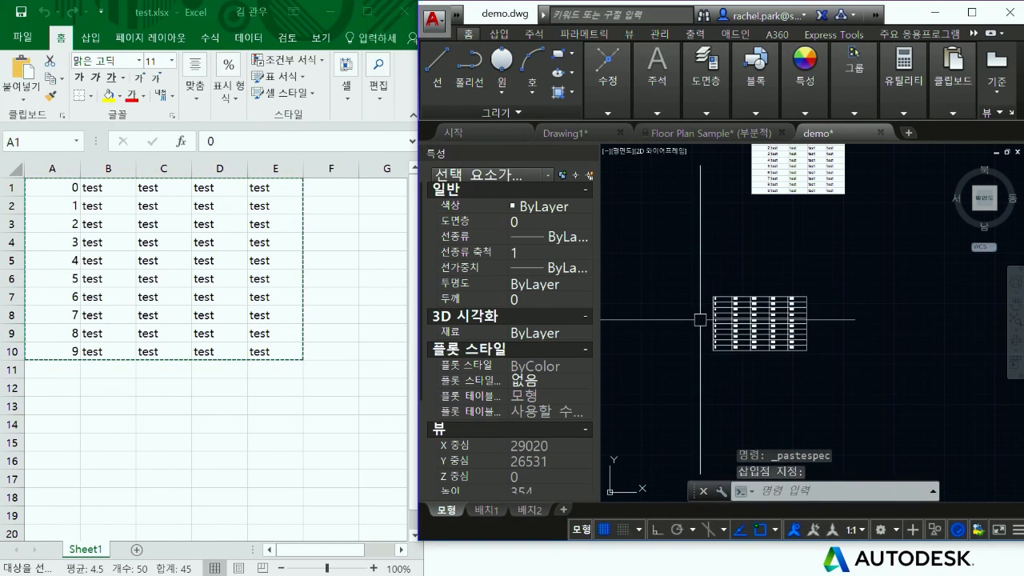
pyautogui.scroll(4, 738, 294)
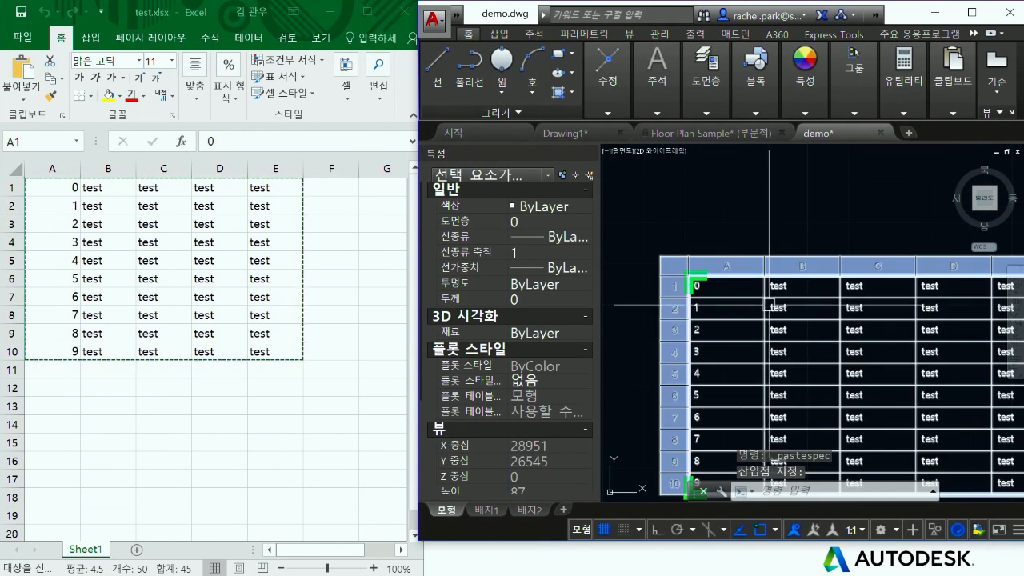
# Step: Switch to Excel, cancel the copy selection, and fill cells C1 to C10 with the number series 0 to 9
pyautogui.click(262, 404)
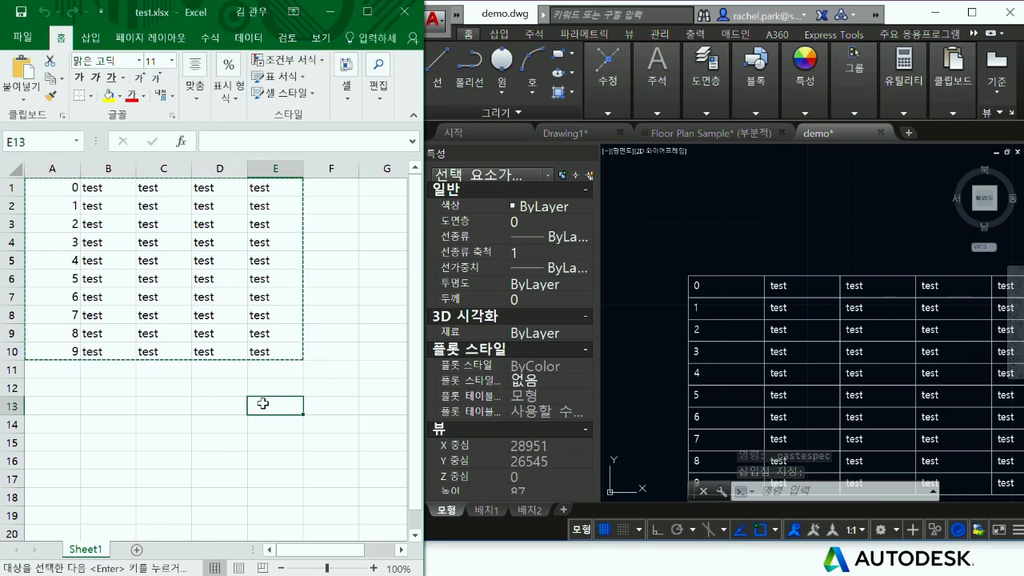
pyautogui.press('Escape')
pyautogui.click(130, 189)
pyautogui.click(180, 200)
pyautogui.doubleClick(184, 189)
pyautogui.write('0')
pyautogui.click(153, 206)
pyautogui.write('1')
pyautogui.press('Return')
pyautogui.moveTo(181, 189); pyautogui.dragTo(191, 362)
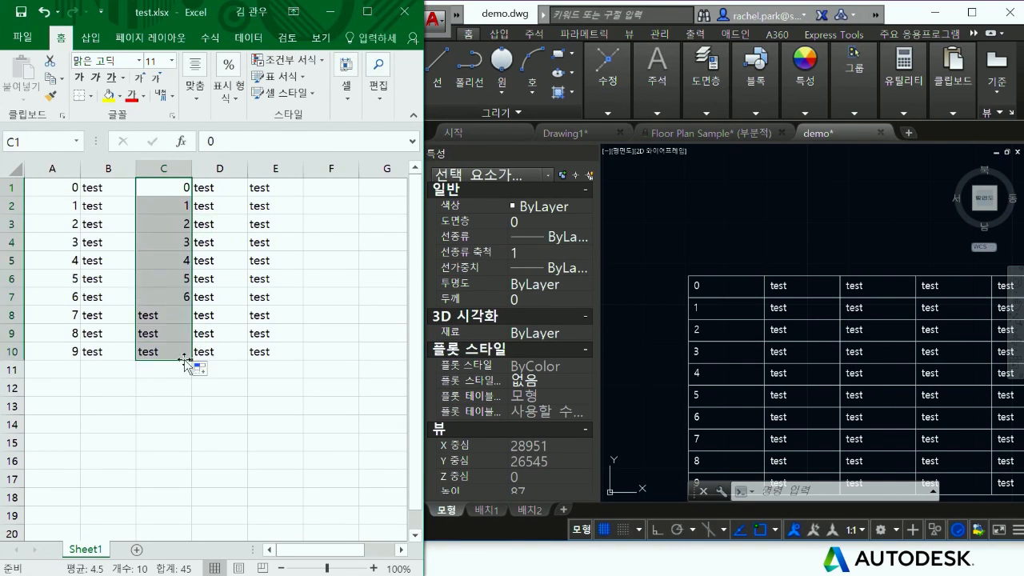
pyautogui.click(169, 406)
pyautogui.click(248, 391)
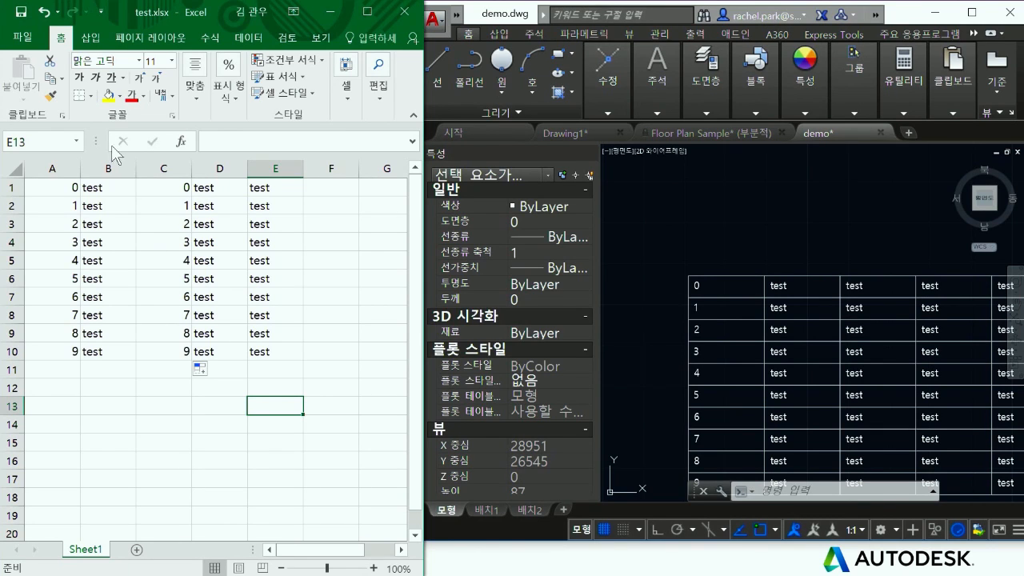
# Step: Save the Excel workbook and update the linked AutoCAD table through Excel data link 1
pyautogui.click(521, 17)
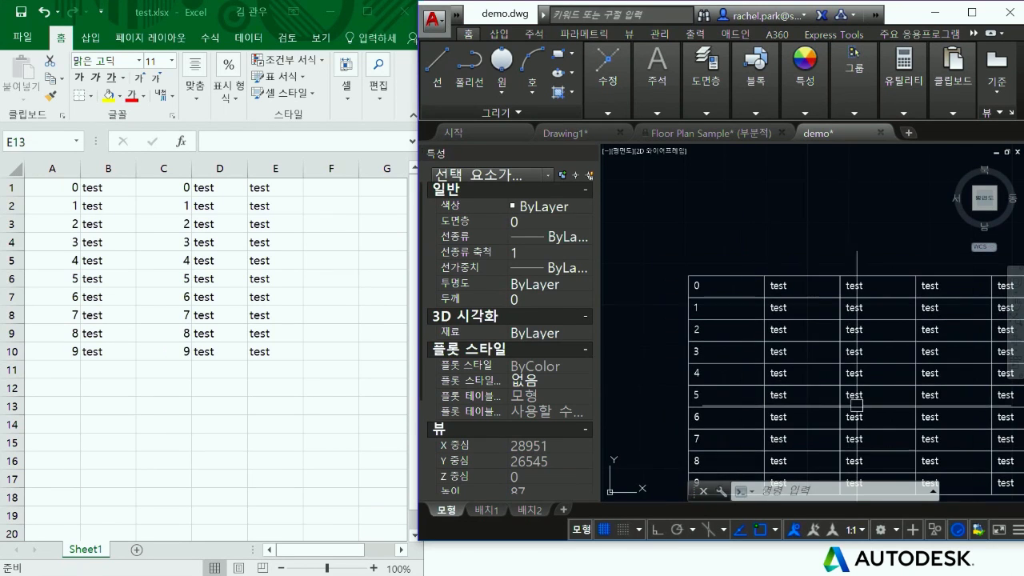
pyautogui.click(705, 375)
pyautogui.press('Escape')
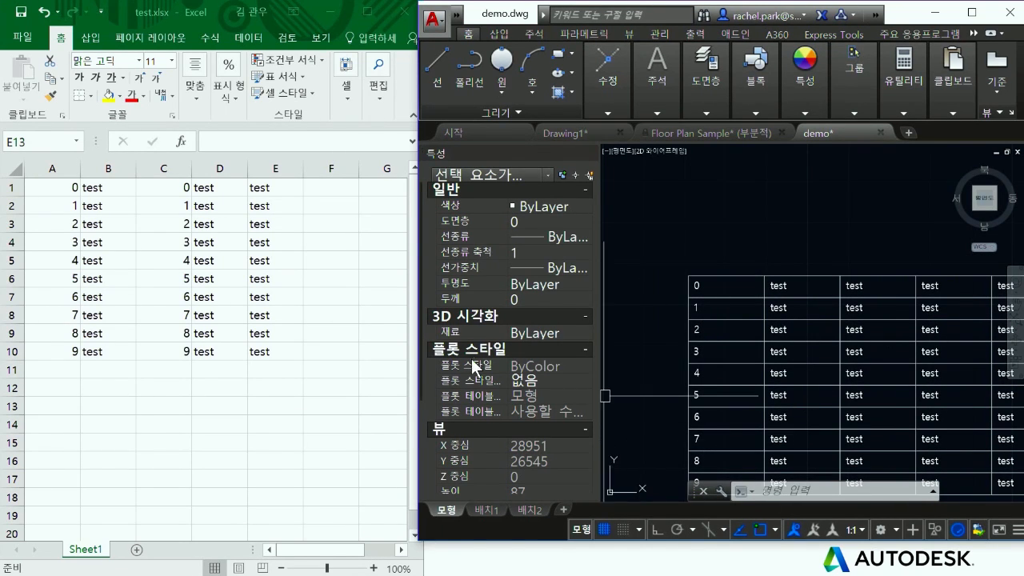
pyautogui.click(20, 12)
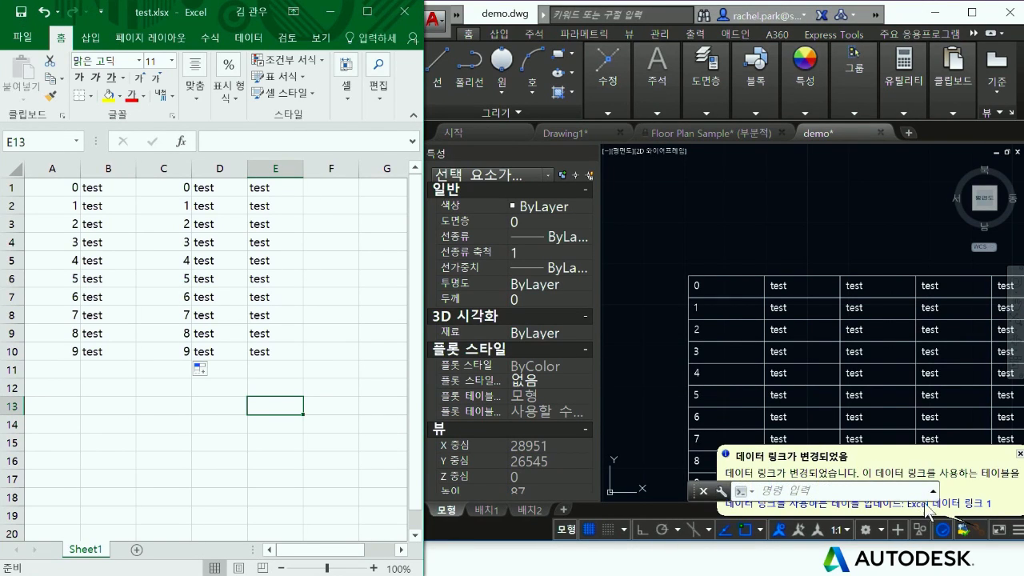
pyautogui.click(960, 511)
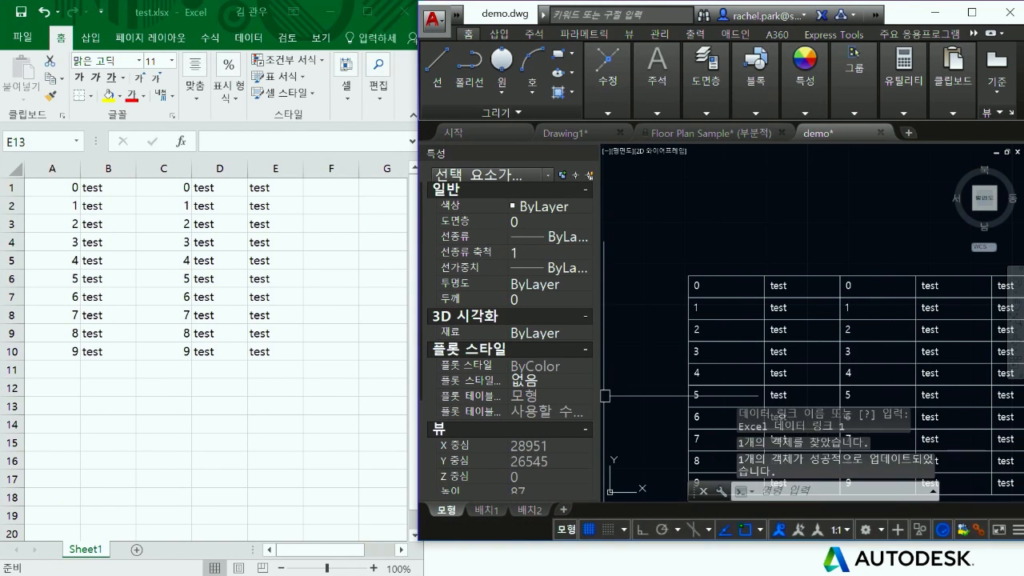
pyautogui.moveTo(850, 308); pyautogui.dragTo(816, 233, button='middle')
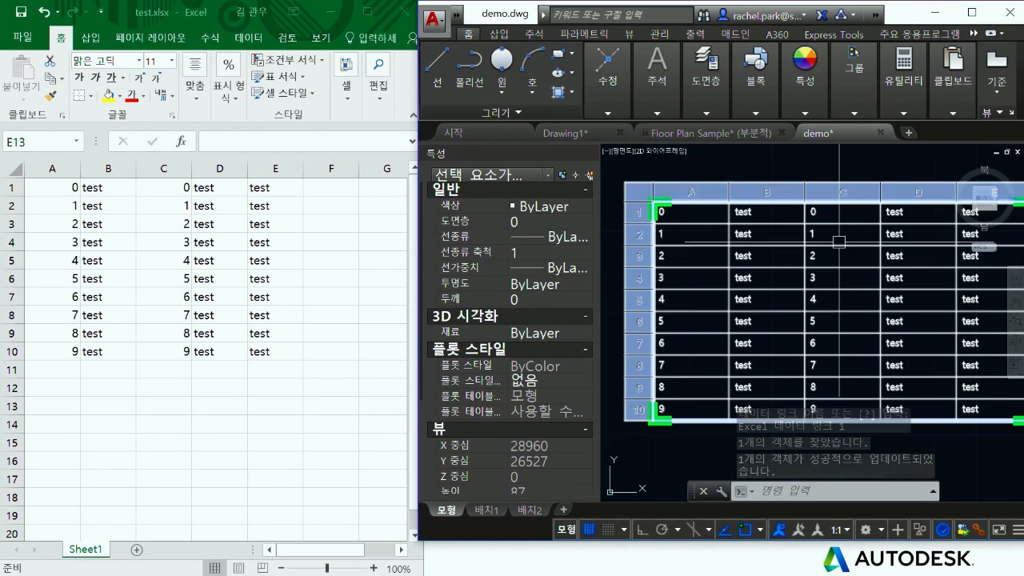
pyautogui.scroll(-3, 829, 320)
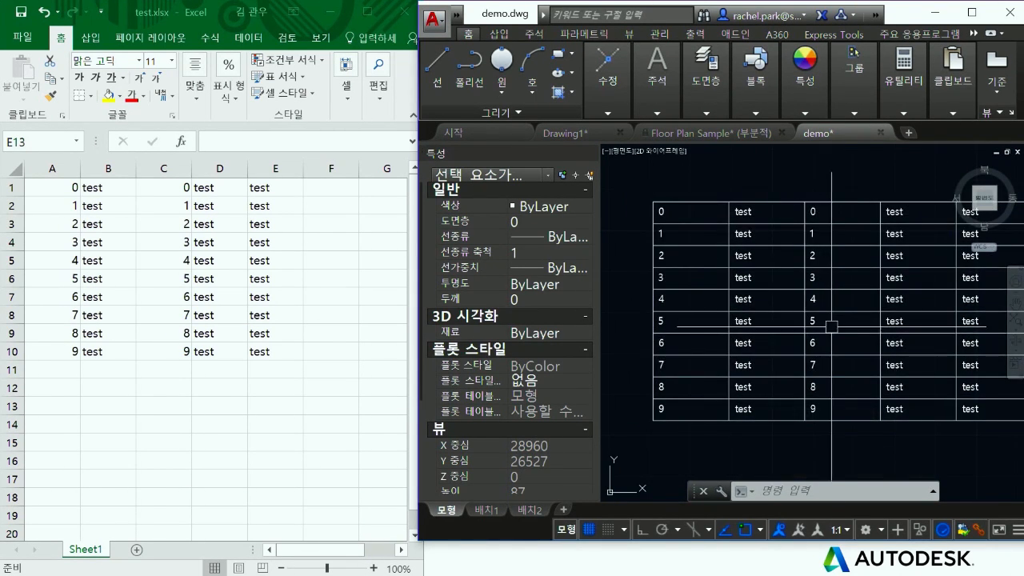
pyautogui.click(774, 377)
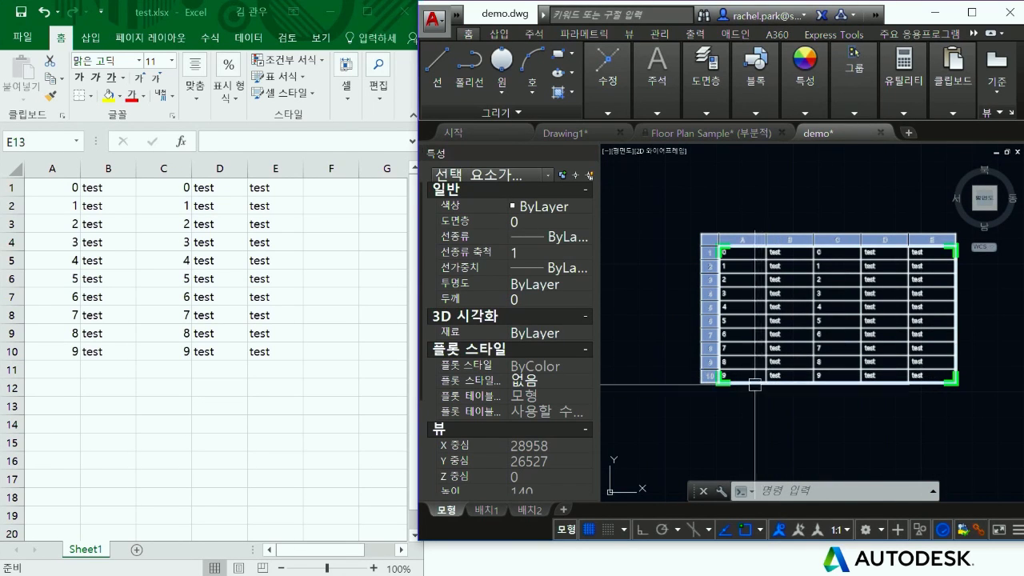
pyautogui.moveTo(758, 393); pyautogui.dragTo(776, 343, button='middle')
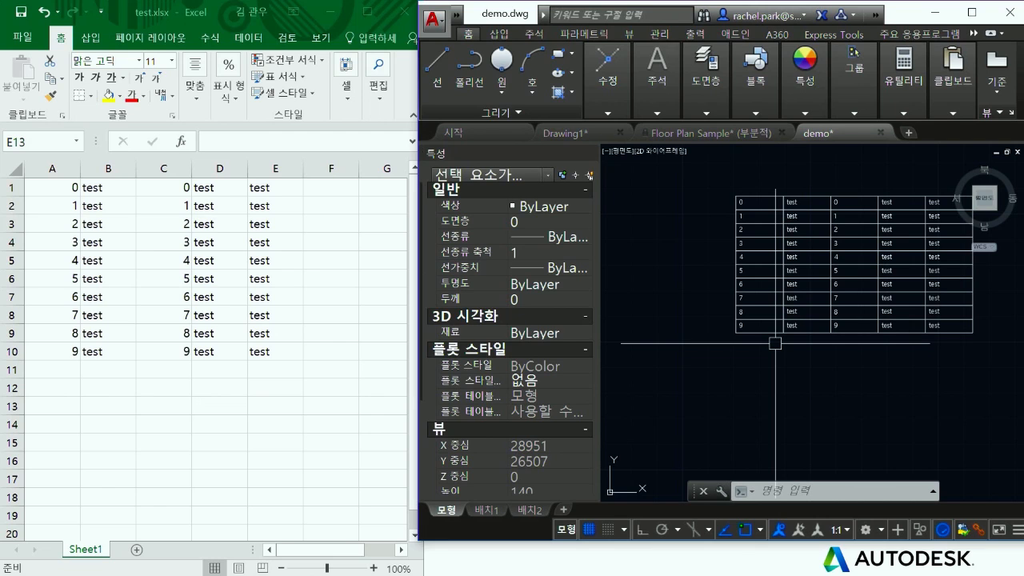
pyautogui.scroll(-2, 776, 343)
pyautogui.scroll(2, 769, 346)
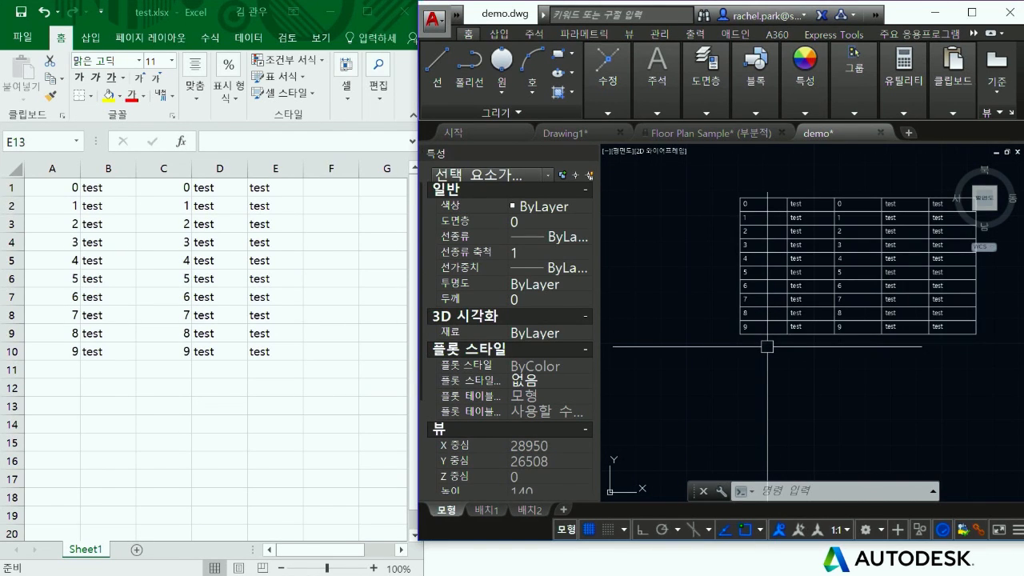